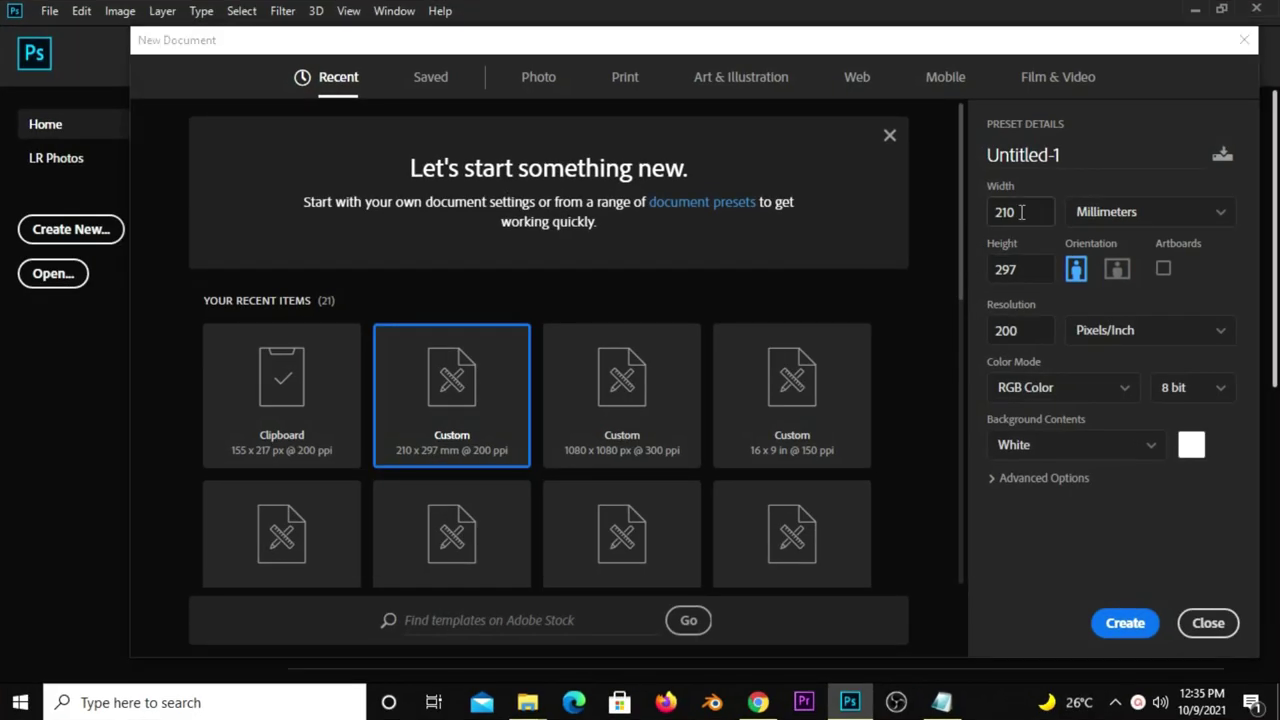
# Create the white portrait document Untitled-1 at 210 × 297 mm and 200 ppi.
pyautogui.doubleClick(1021, 212)
pyautogui.doubleClick(1033, 266)
pyautogui.doubleClick(1022, 330)
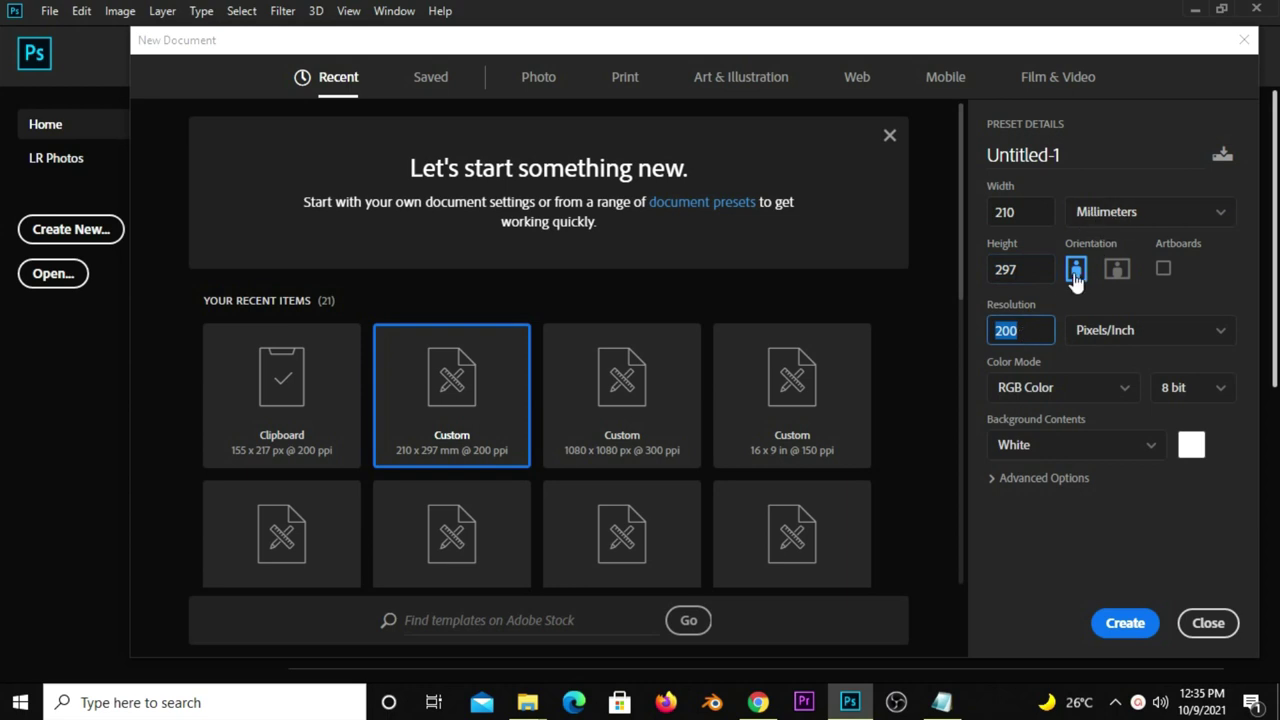
pyautogui.click(1124, 621)
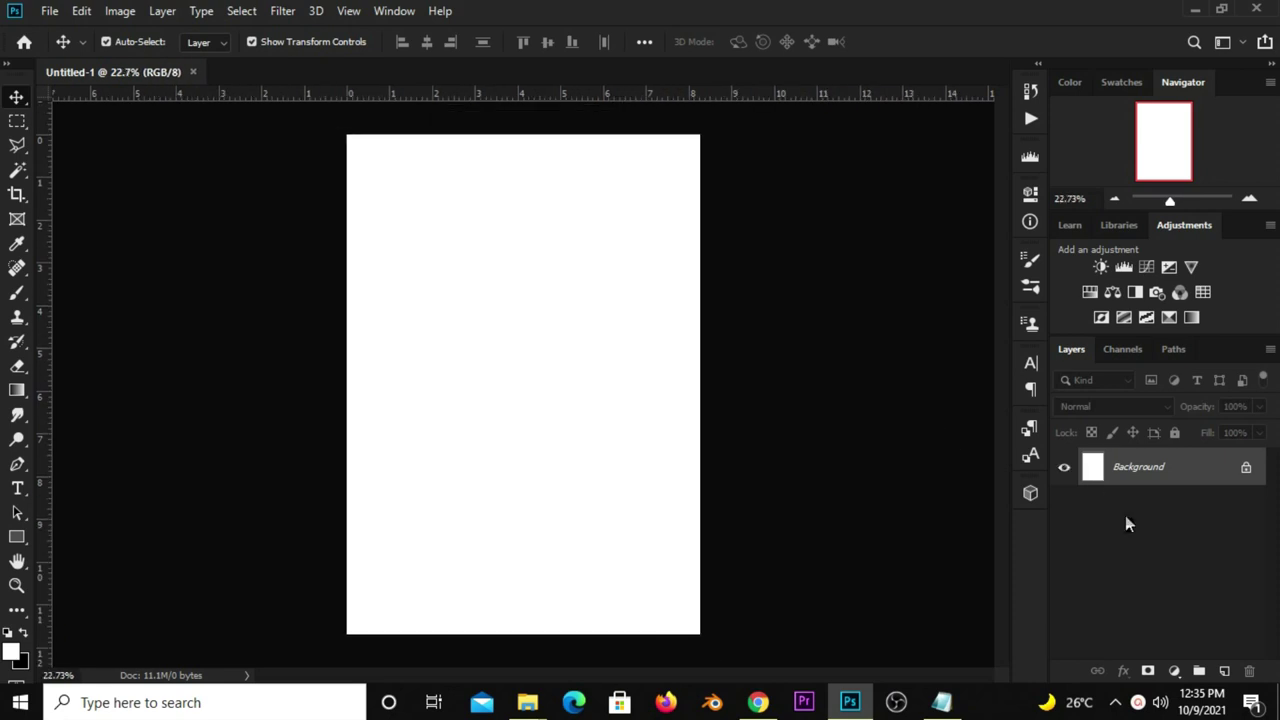
# Add a Solid Color fill layer using hex 21b8e7 copied from Notepad.
pyautogui.click(1173, 671)
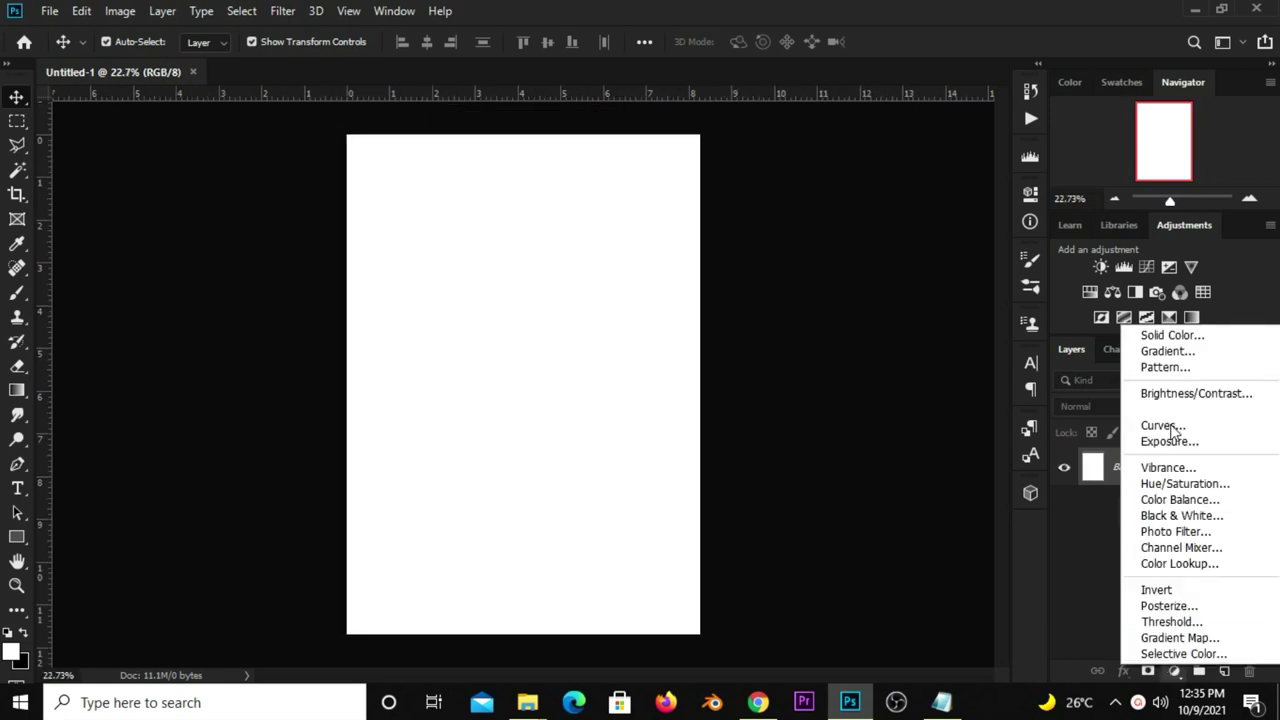
pyautogui.click(1173, 329)
pyautogui.click(941, 702)
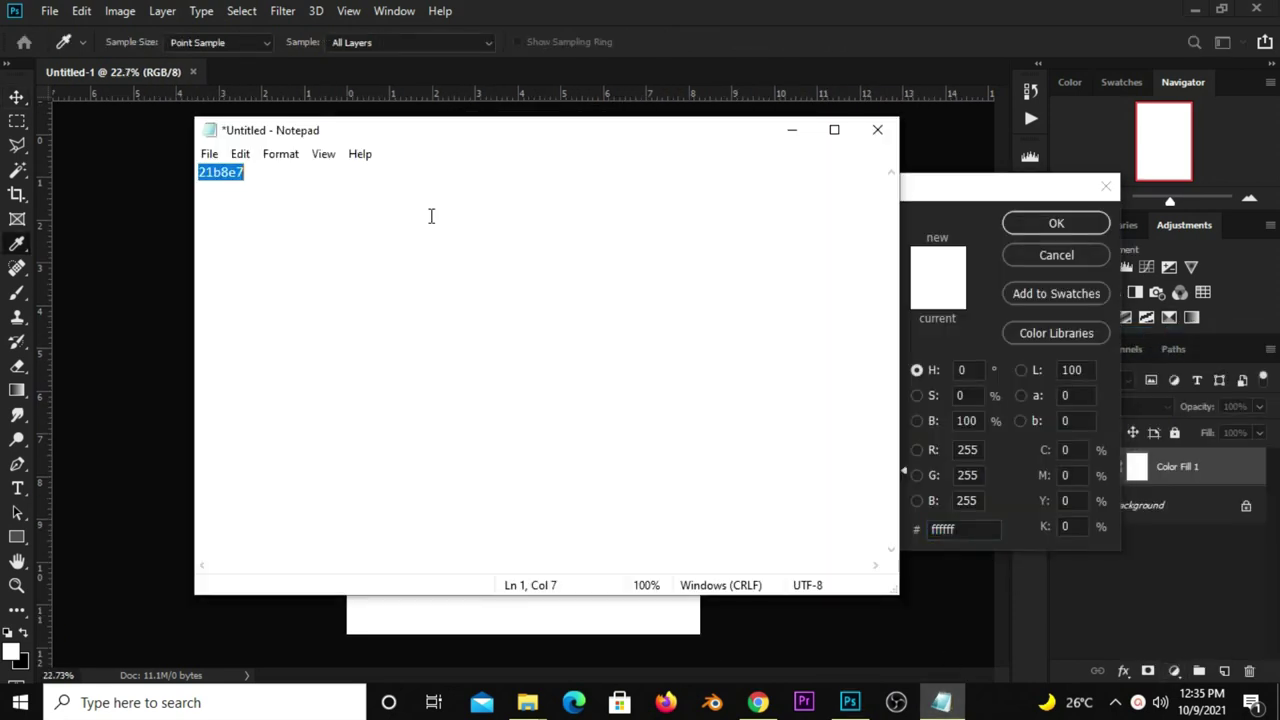
pyautogui.rightClick(227, 172)
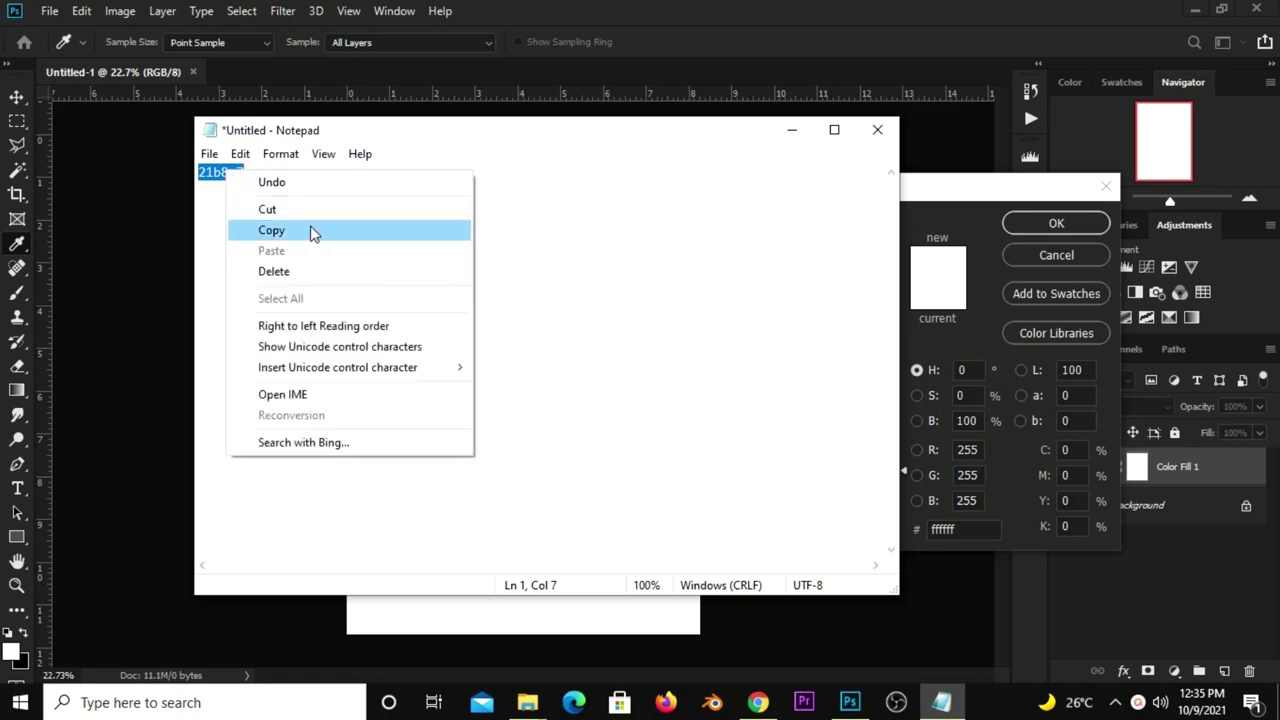
pyautogui.click(271, 230)
pyautogui.click(791, 130)
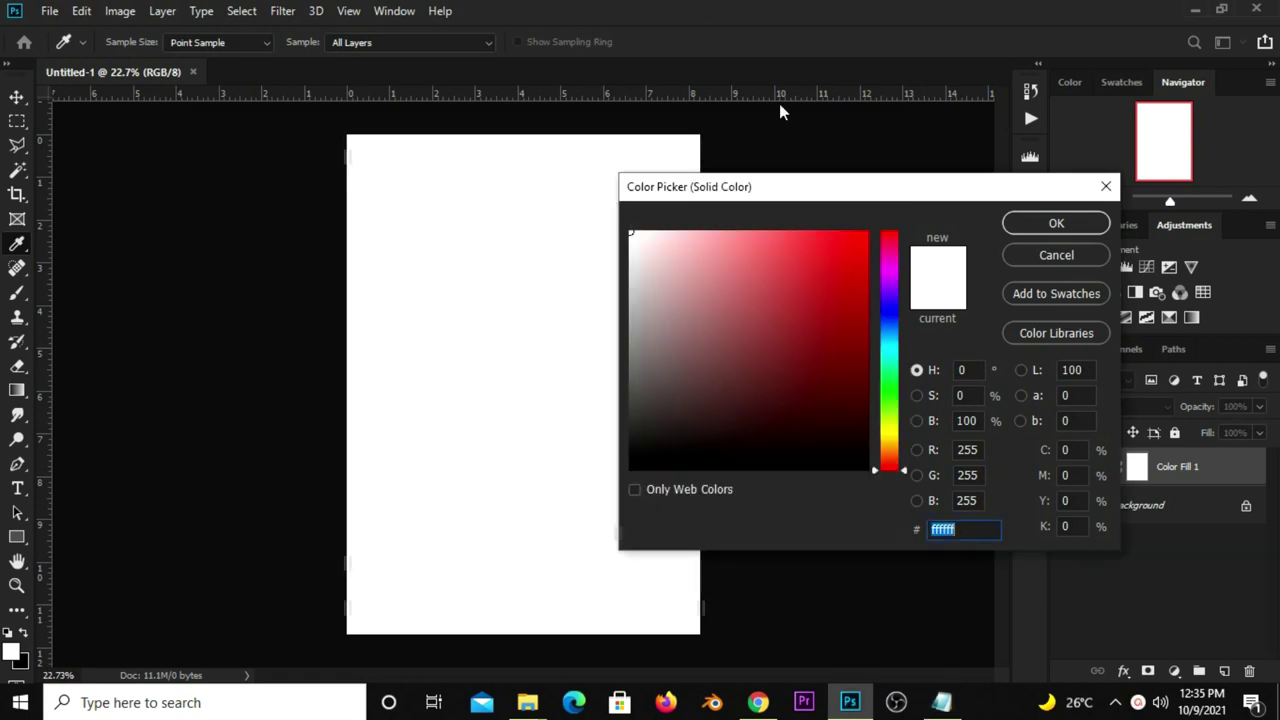
pyautogui.rightClick(938, 529)
pyautogui.click(957, 352)
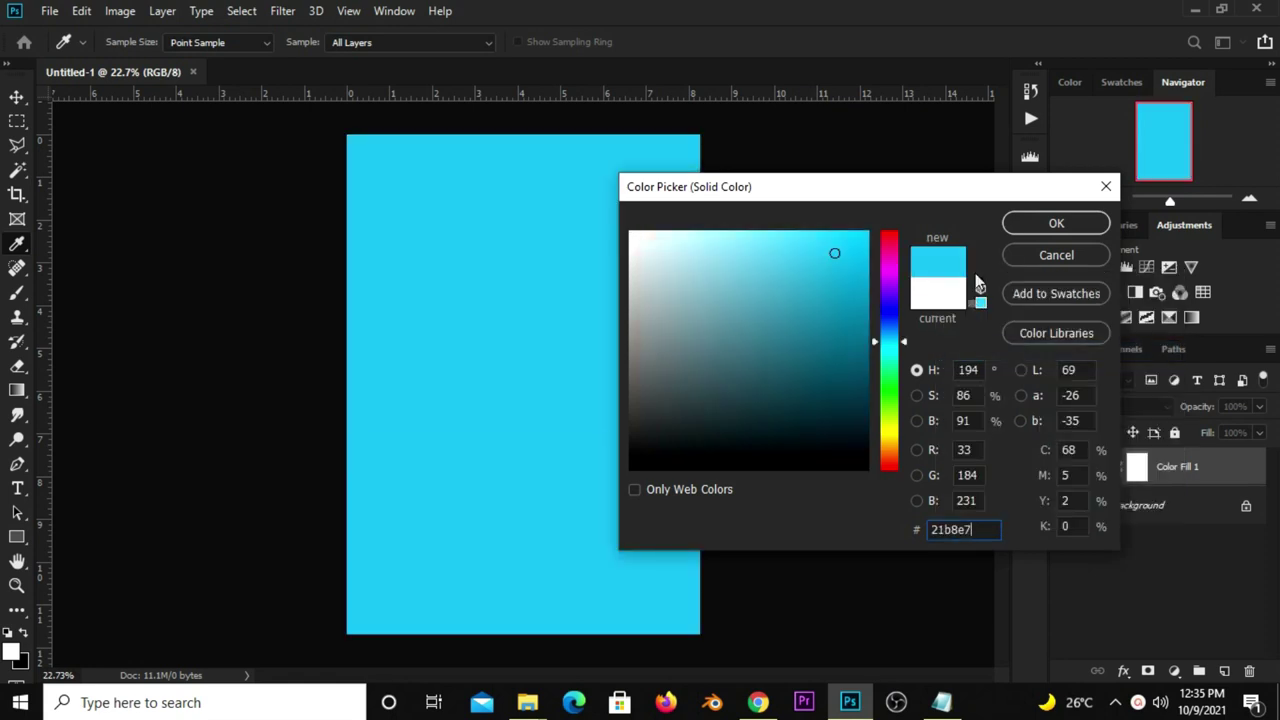
pyautogui.click(1035, 220)
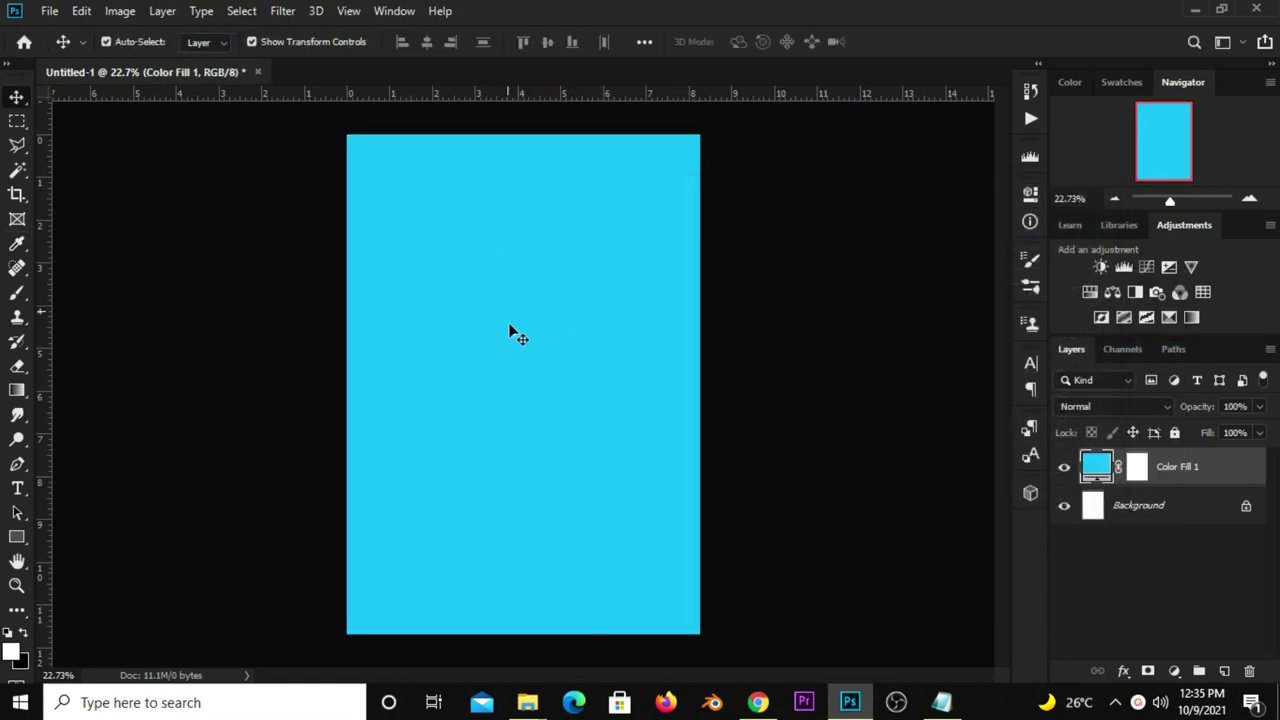
# Open orange juice resources new.psd, show the sky layer and copy it.
pyautogui.click(50, 12)
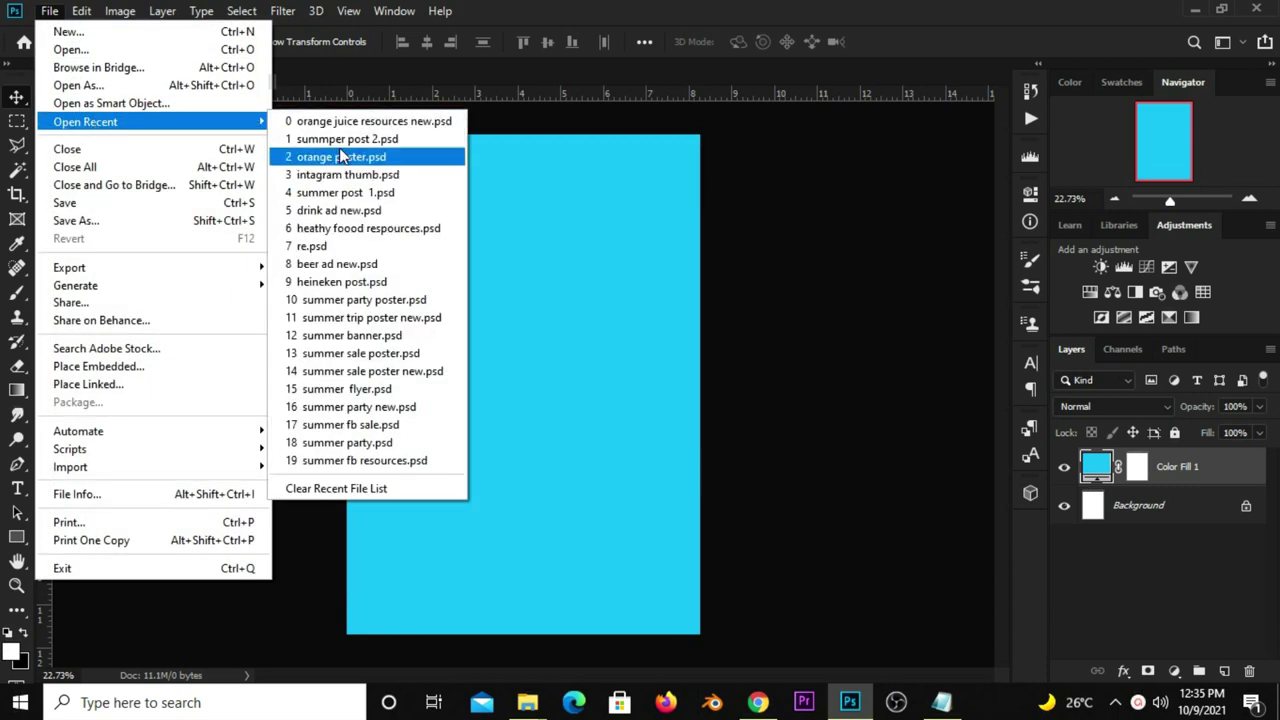
pyautogui.click(343, 121)
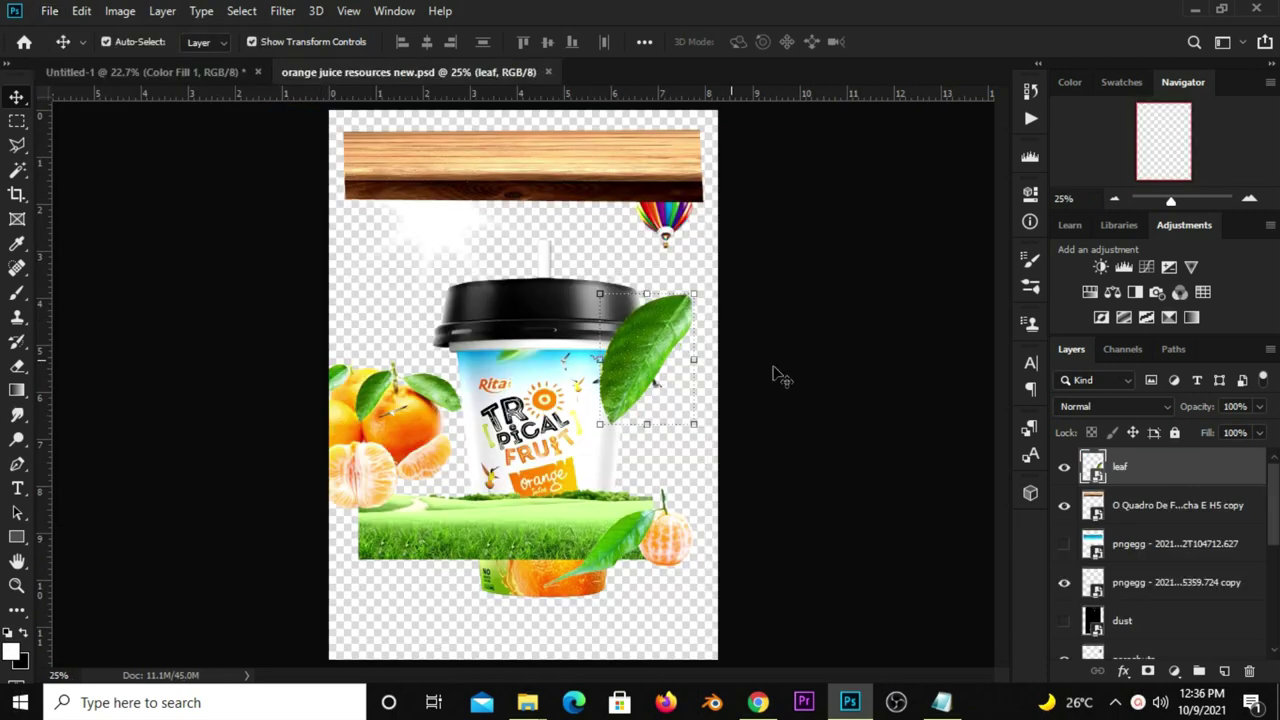
pyautogui.click(1062, 546)
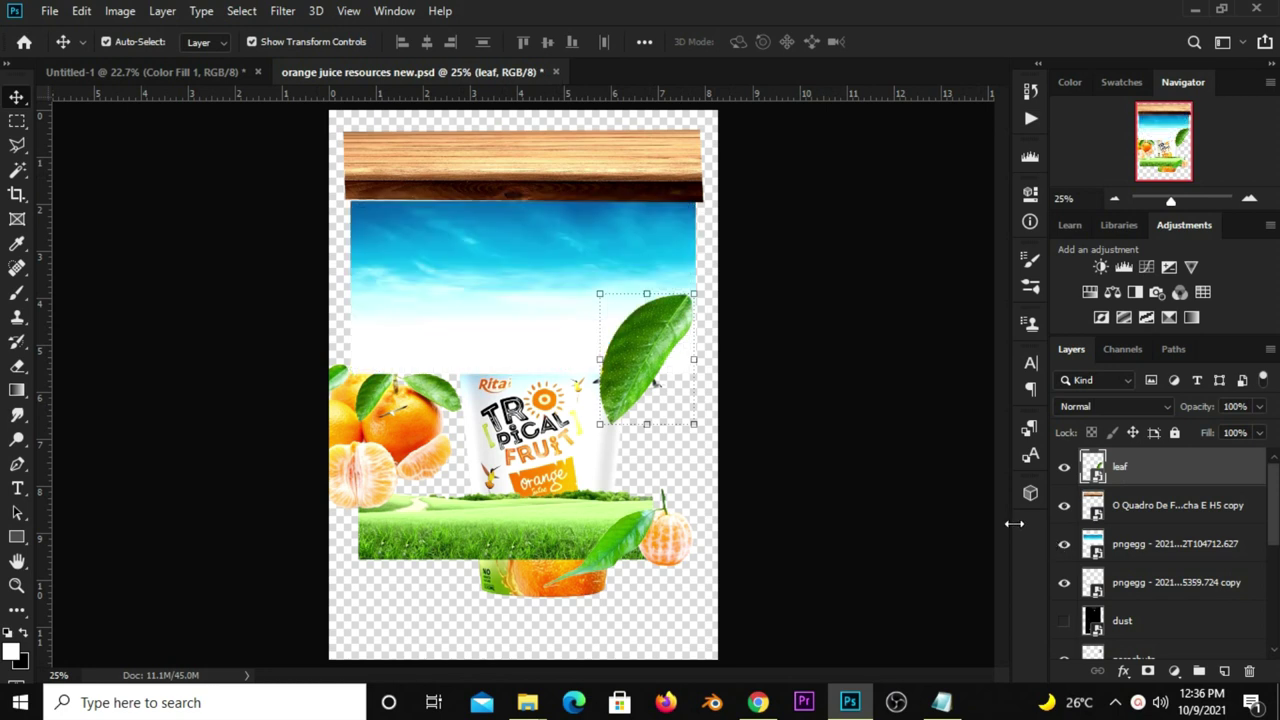
pyautogui.moveTo(548, 282); pyautogui.dragTo(520, 282)
pyautogui.hotkey('ctrl', 'c')
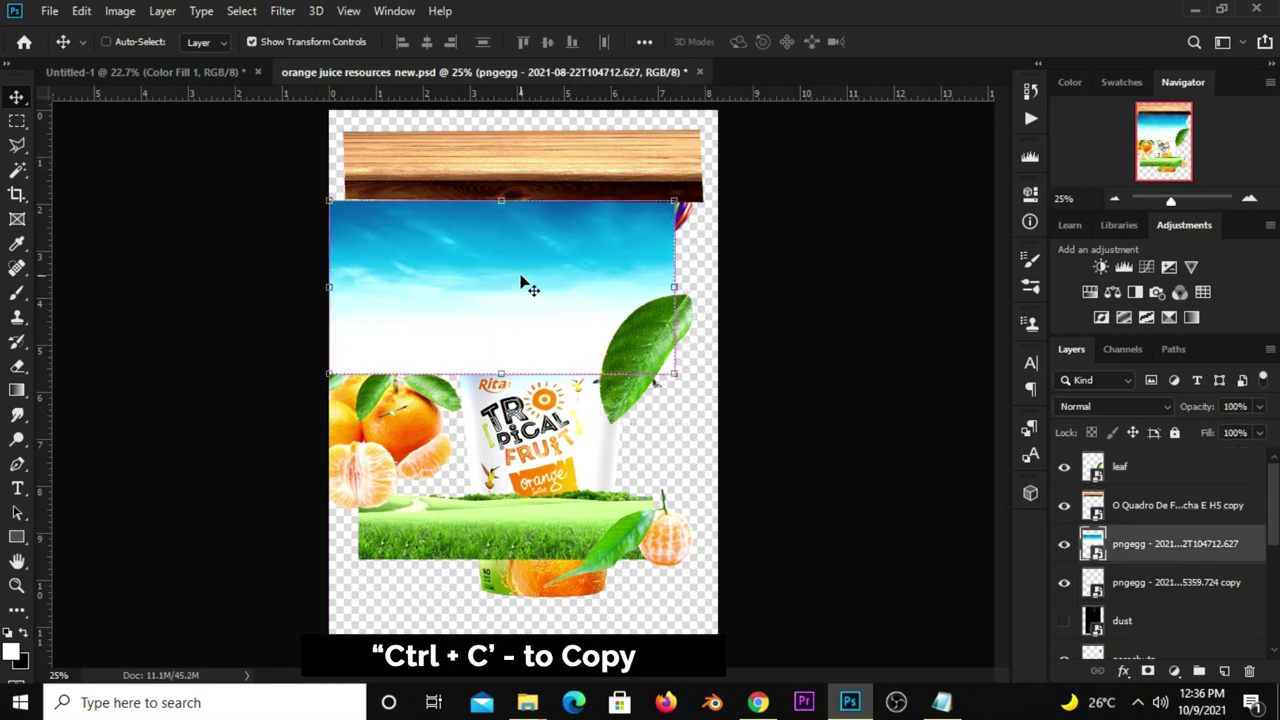
# Paste the sky into Untitled-1, move it to the top and scale it to about 136%.
pyautogui.click(190, 78)
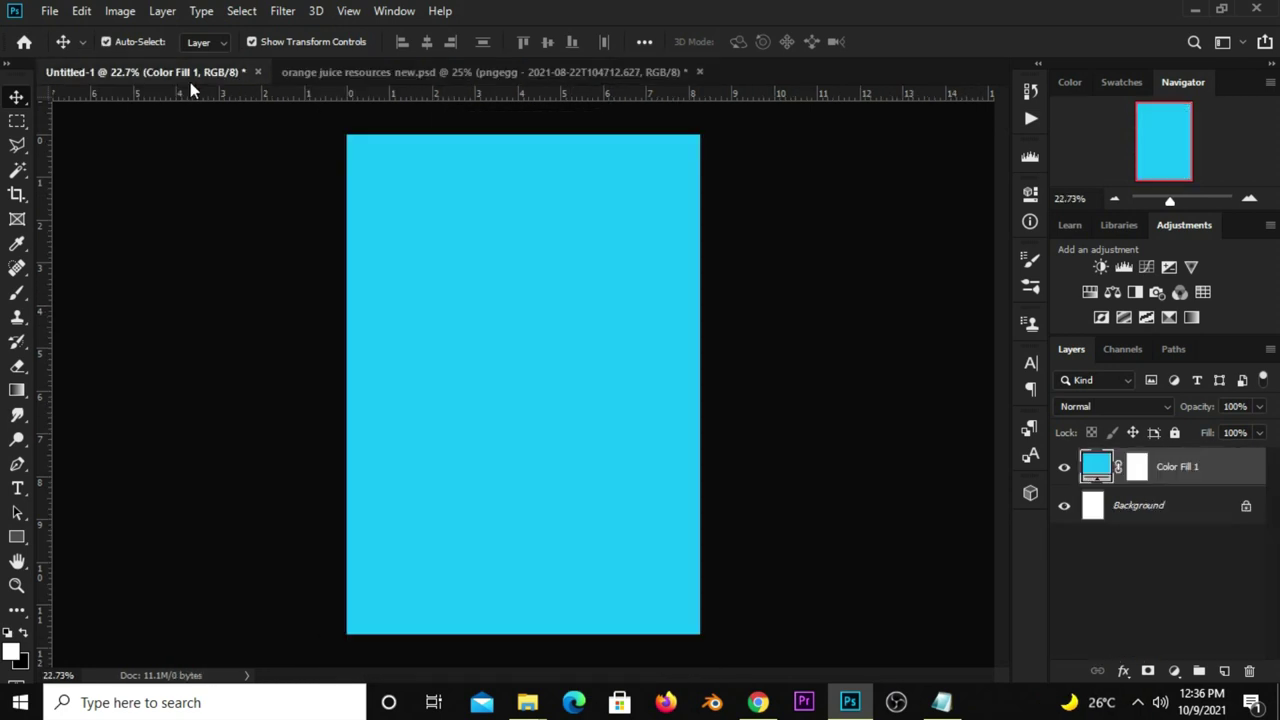
pyautogui.hotkey('ctrl', 'v')
pyautogui.moveTo(528, 368); pyautogui.dragTo(541, 271)
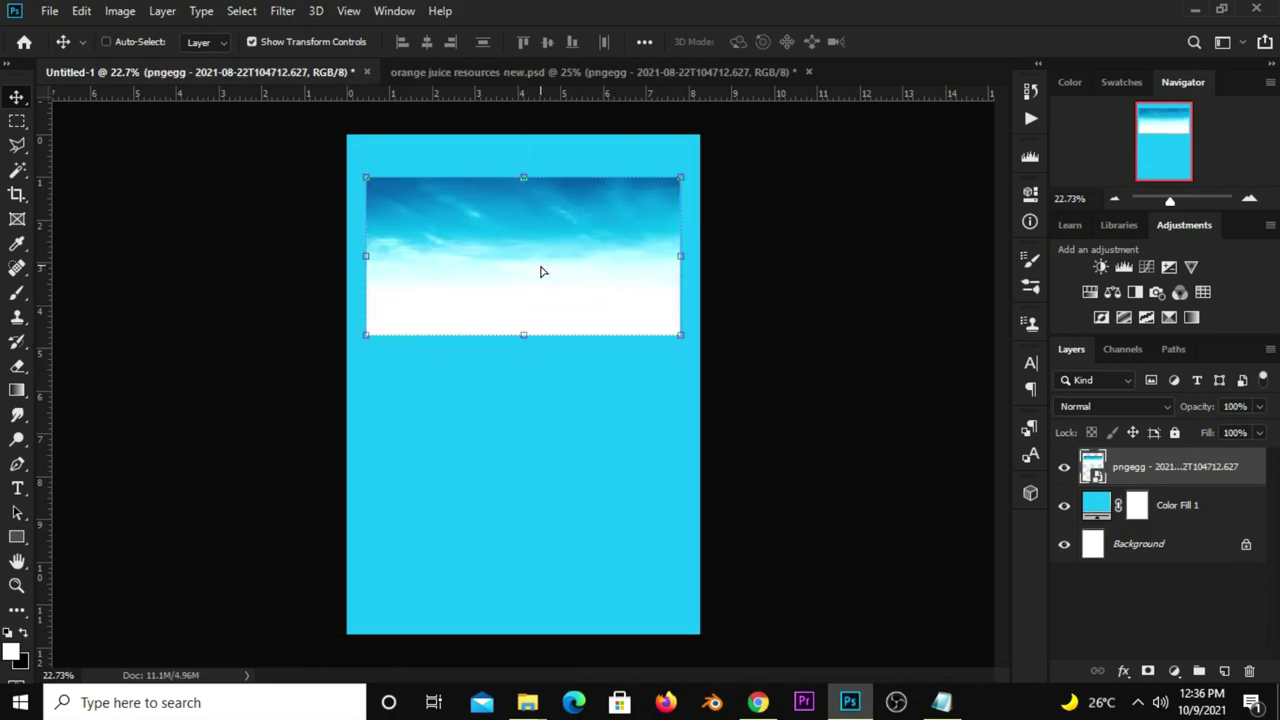
pyautogui.hotkey('ctrl', 't')
pyautogui.moveTo(523, 336)
pyautogui.mouseDown()
pyautogui.moveTo(531, 368)
pyautogui.moveTo(526, 260)
pyautogui.mouseUp()
pyautogui.moveTo(523, 314); pyautogui.dragTo(521, 334)
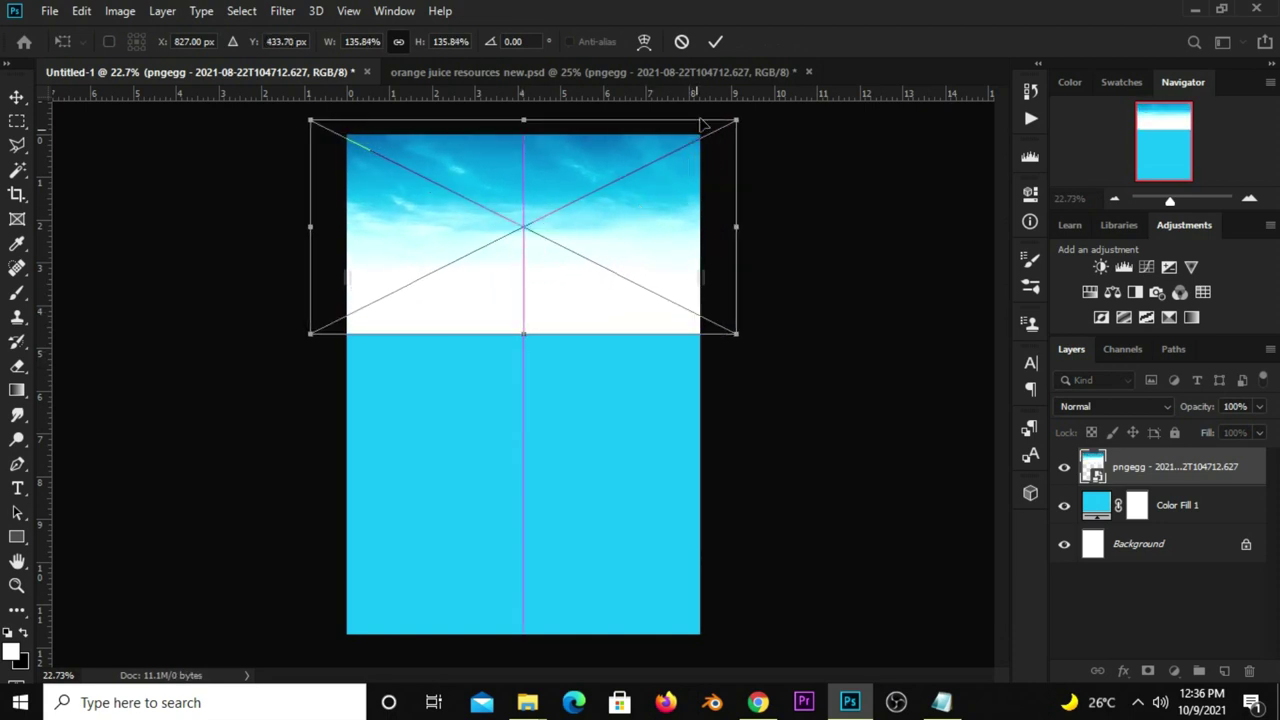
# Commit the sky's resize and add a layer mask to the sky layer.
pyautogui.click(715, 41)
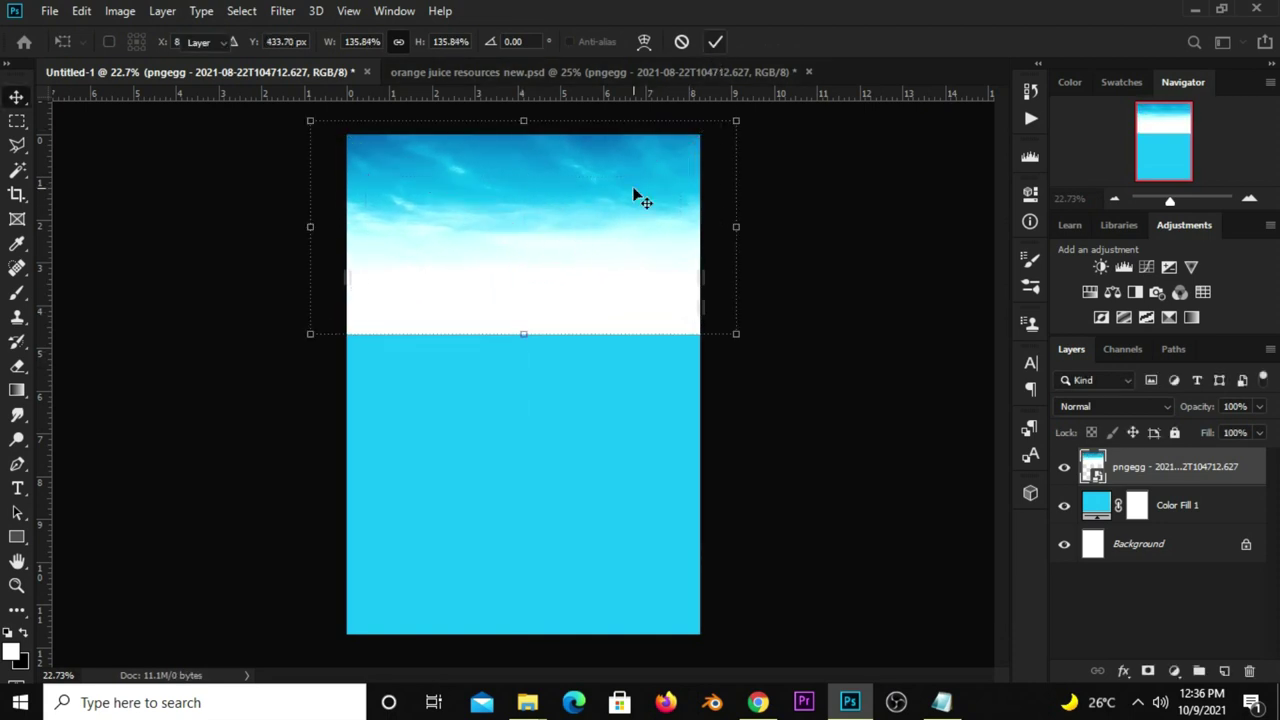
pyautogui.click(1064, 467)
pyautogui.click(1064, 467)
pyautogui.click(1148, 671)
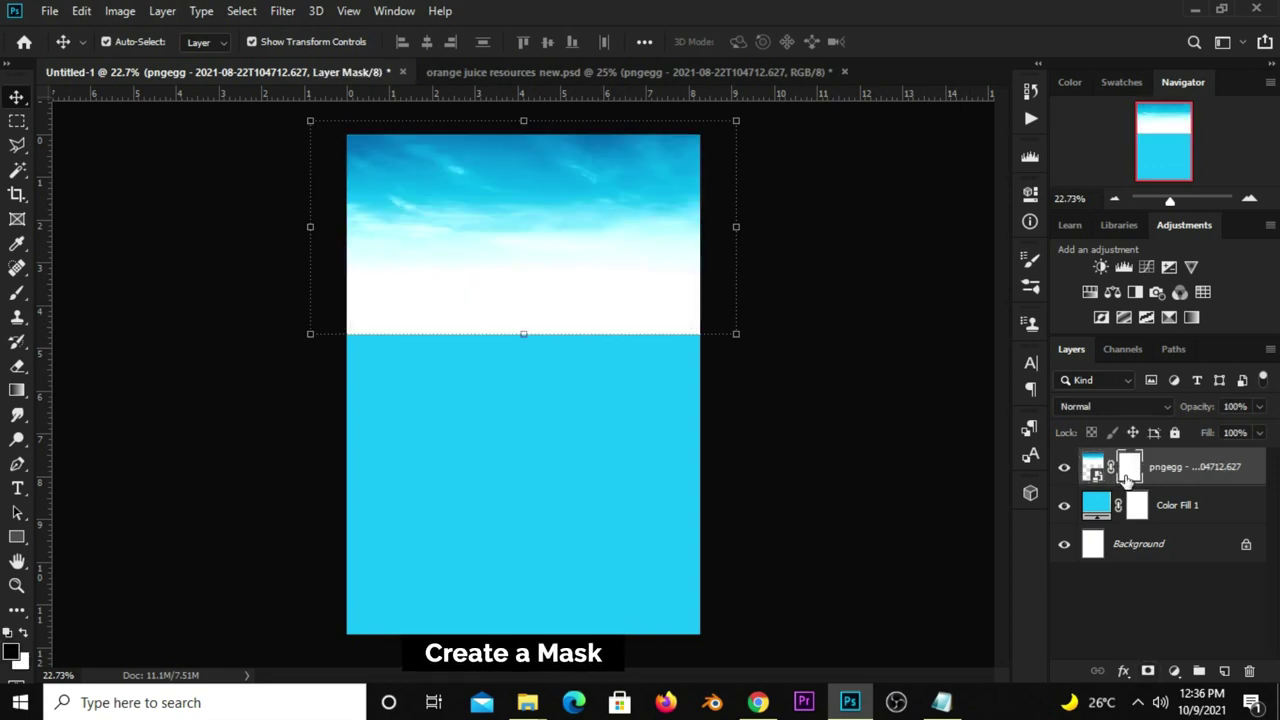
# Set the Gradient Tool to the Foreground to Transparent gradient.
pyautogui.rightClick(27, 391)
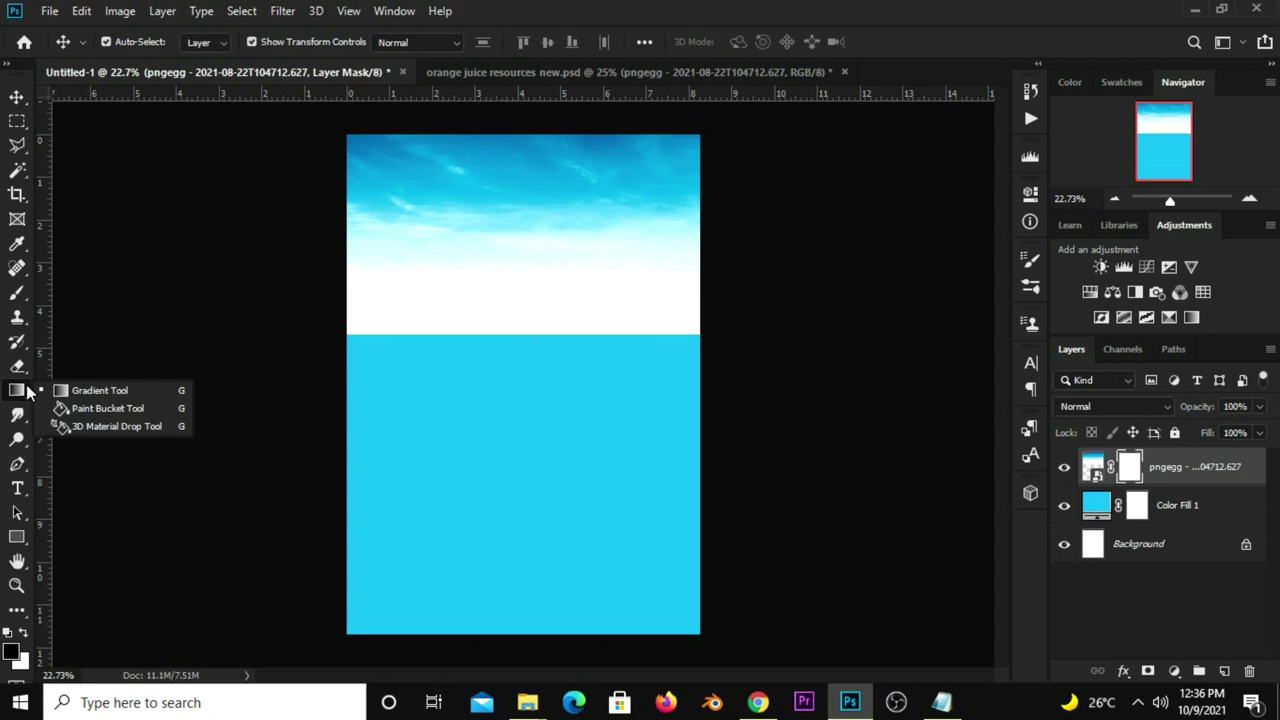
pyautogui.click(66, 391)
pyautogui.rightClick(18, 393)
pyautogui.click(70, 389)
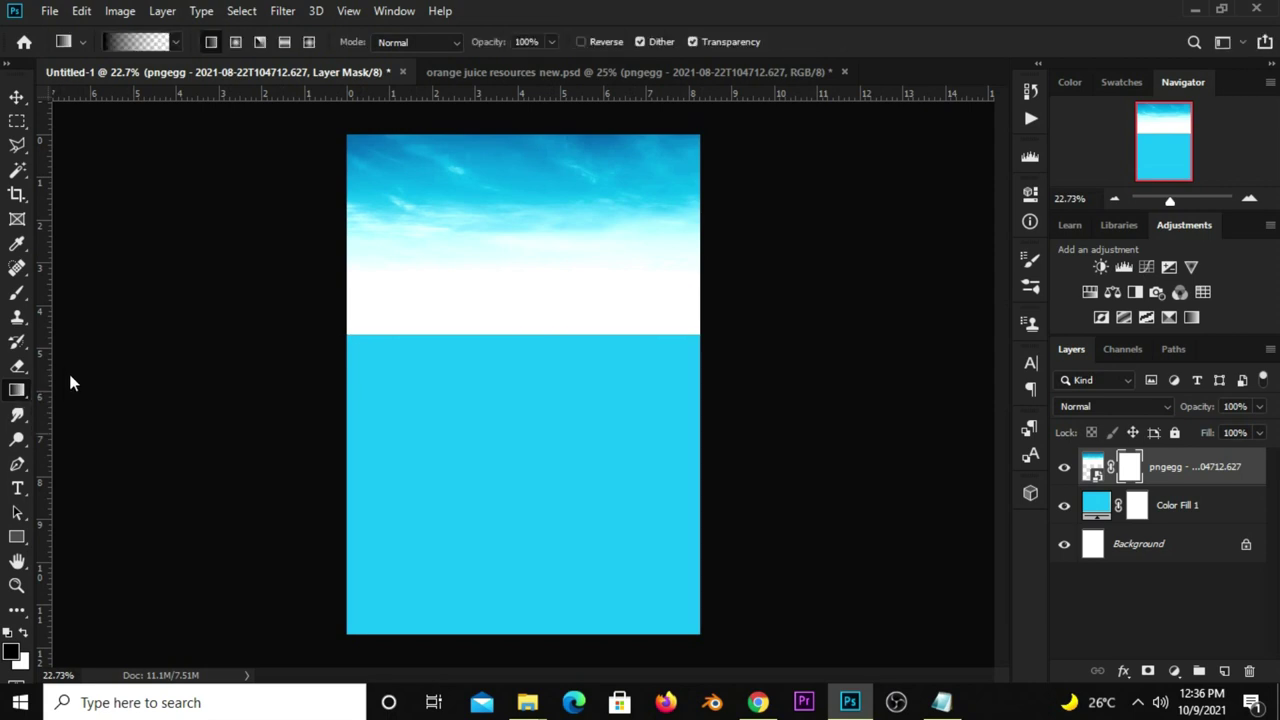
pyautogui.click(151, 46)
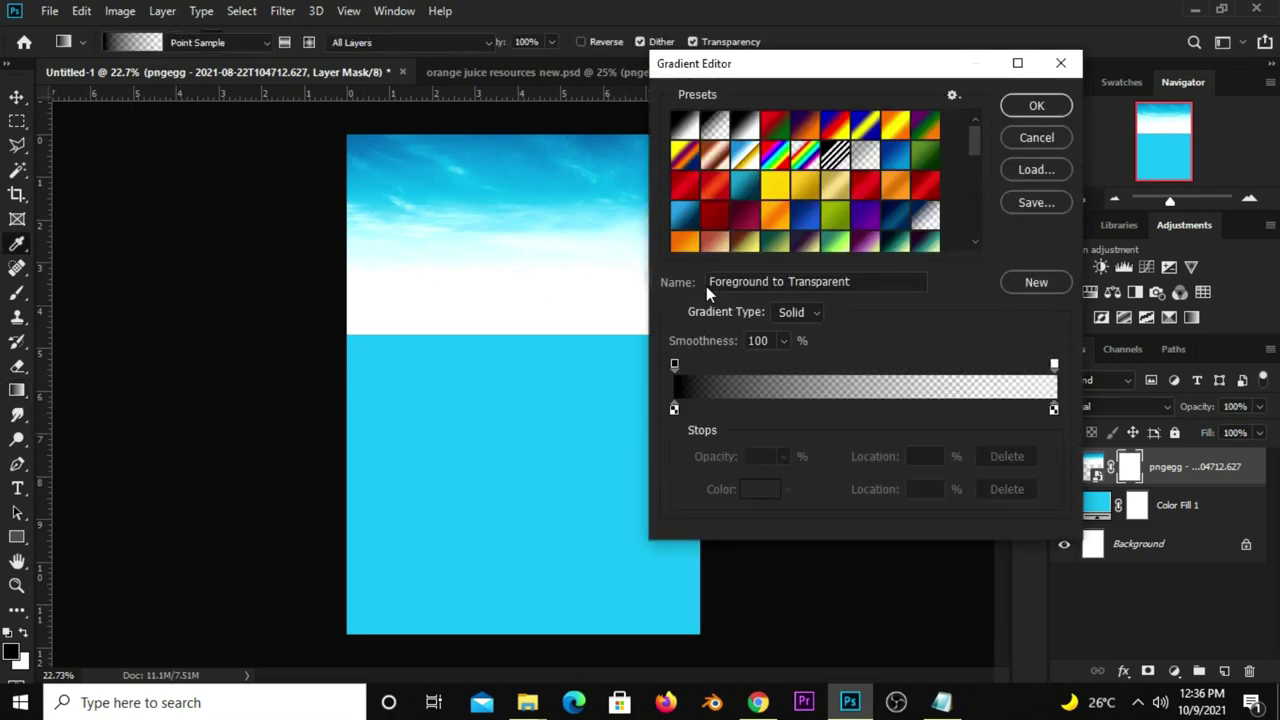
pyautogui.click(851, 281)
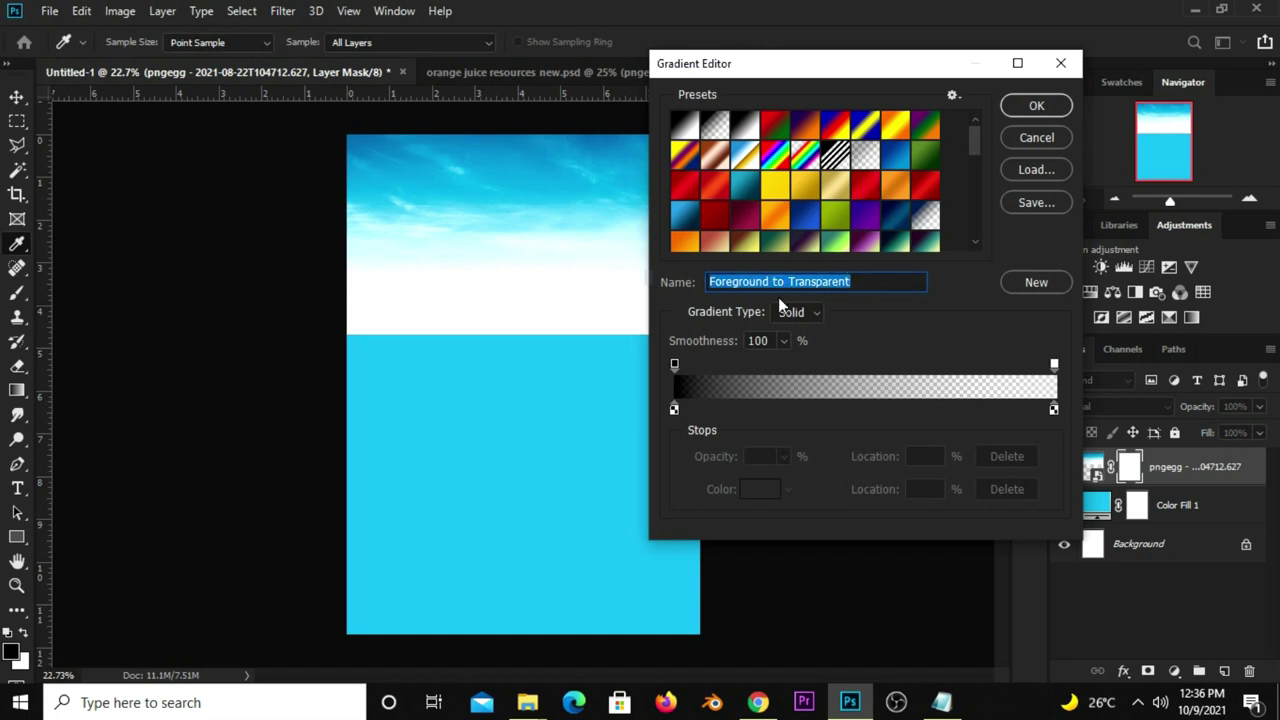
pyautogui.click(1036, 105)
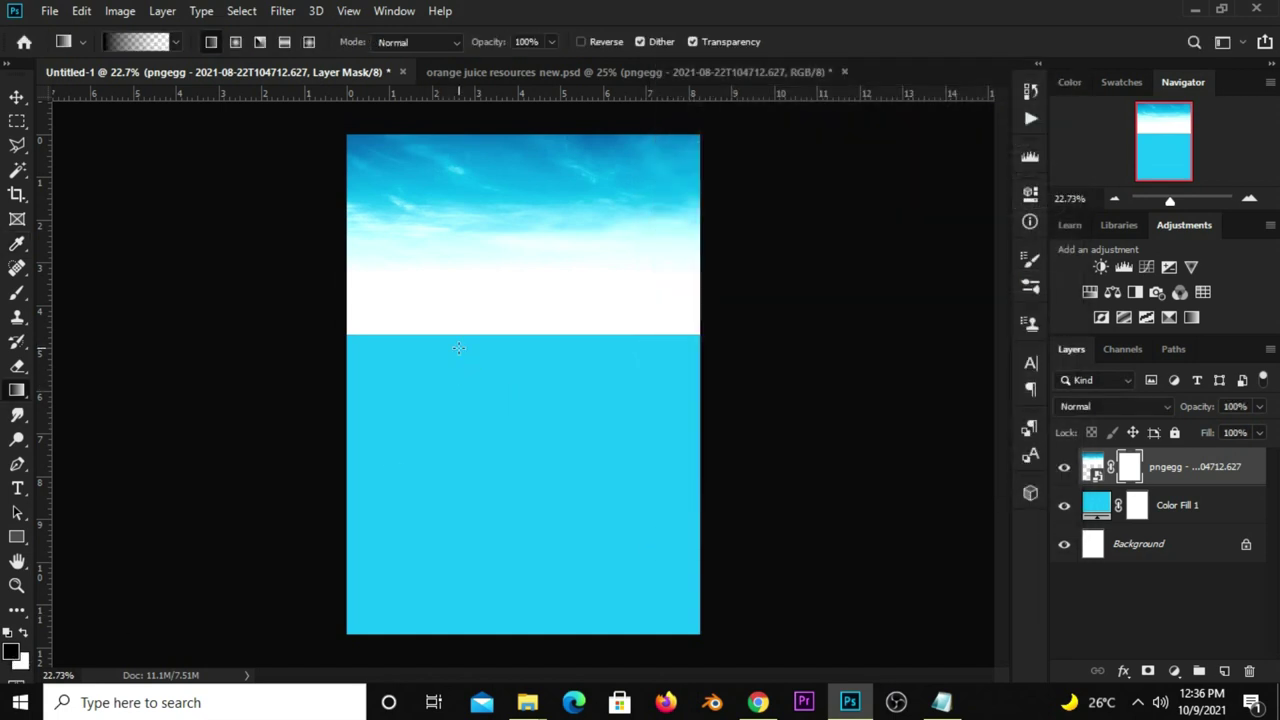
# Drag gradients on the mask to fade the sky's white band into the cyan.
pyautogui.moveTo(522, 247)
pyautogui.mouseDown()
pyautogui.moveTo(530, 405)
pyautogui.moveTo(542, 188)
pyautogui.moveTo(537, 381)
pyautogui.mouseUp()
pyautogui.moveTo(536, 187); pyautogui.dragTo(532, 186)
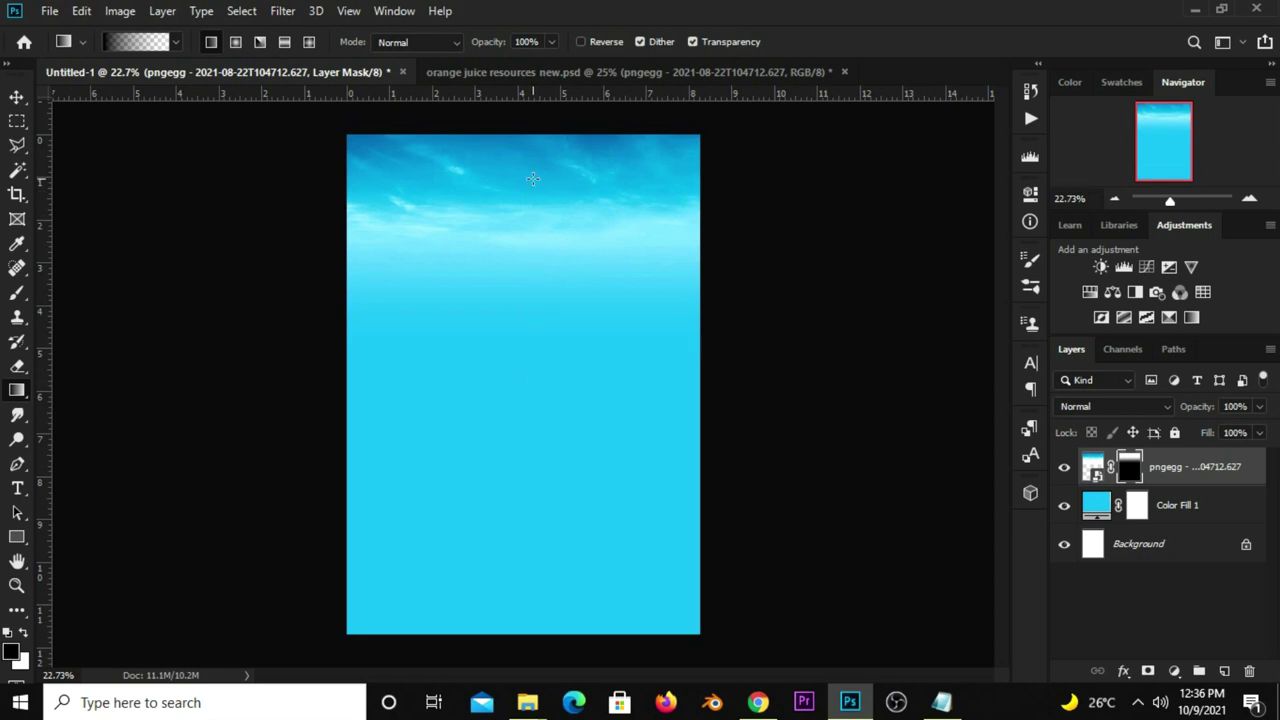
pyautogui.rightClick(17, 97)
pyautogui.click(74, 94)
pyautogui.click(1063, 467)
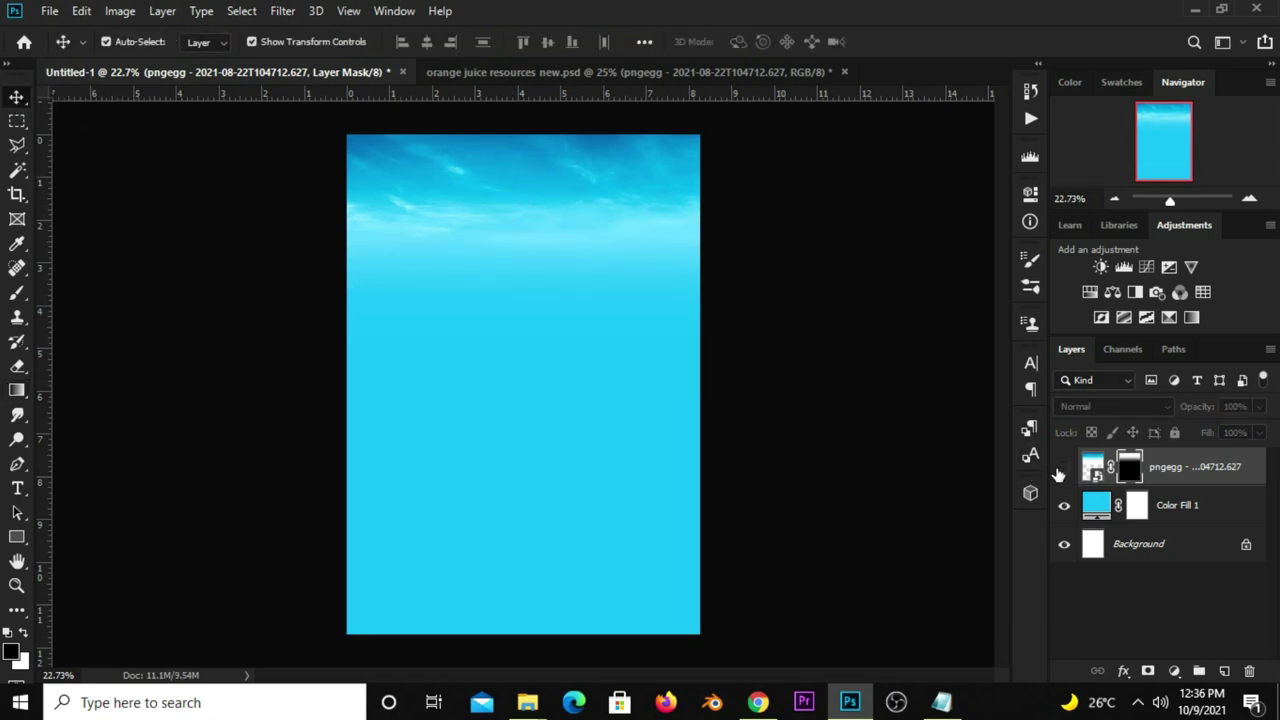
# Add a new empty Layer 1 and set the brush colour to white.
pyautogui.click(940, 465)
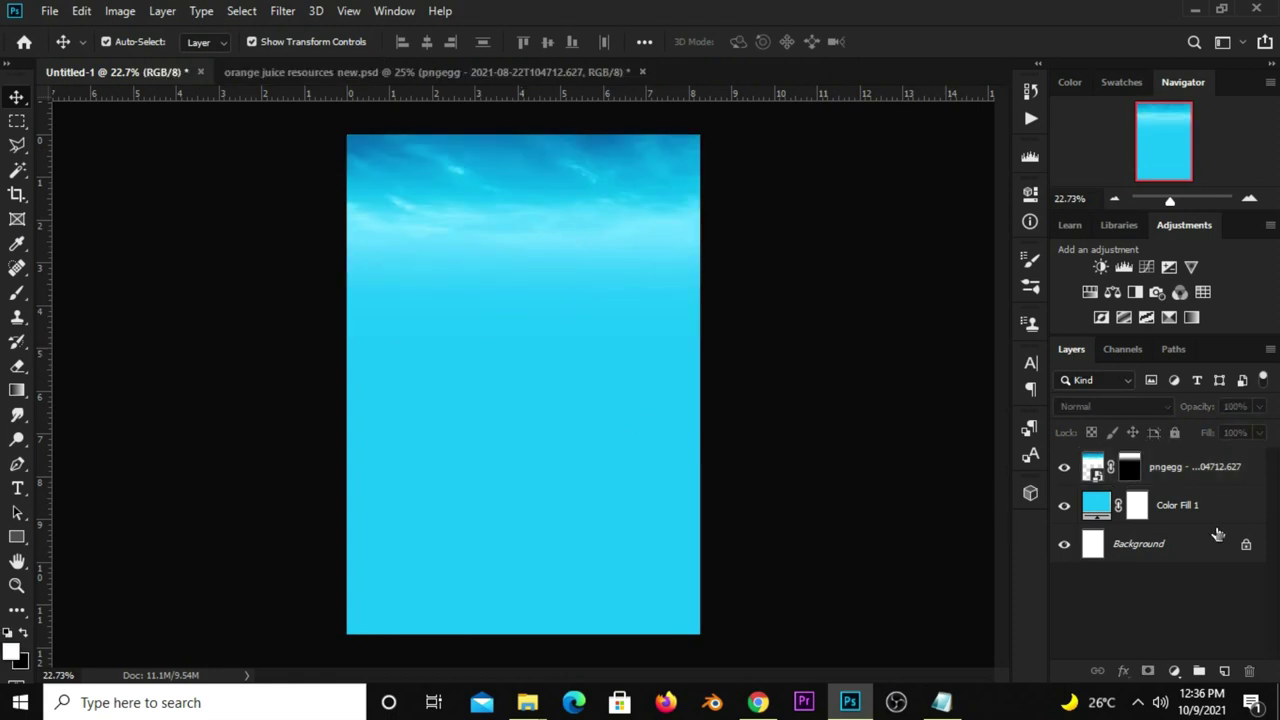
pyautogui.click(1224, 671)
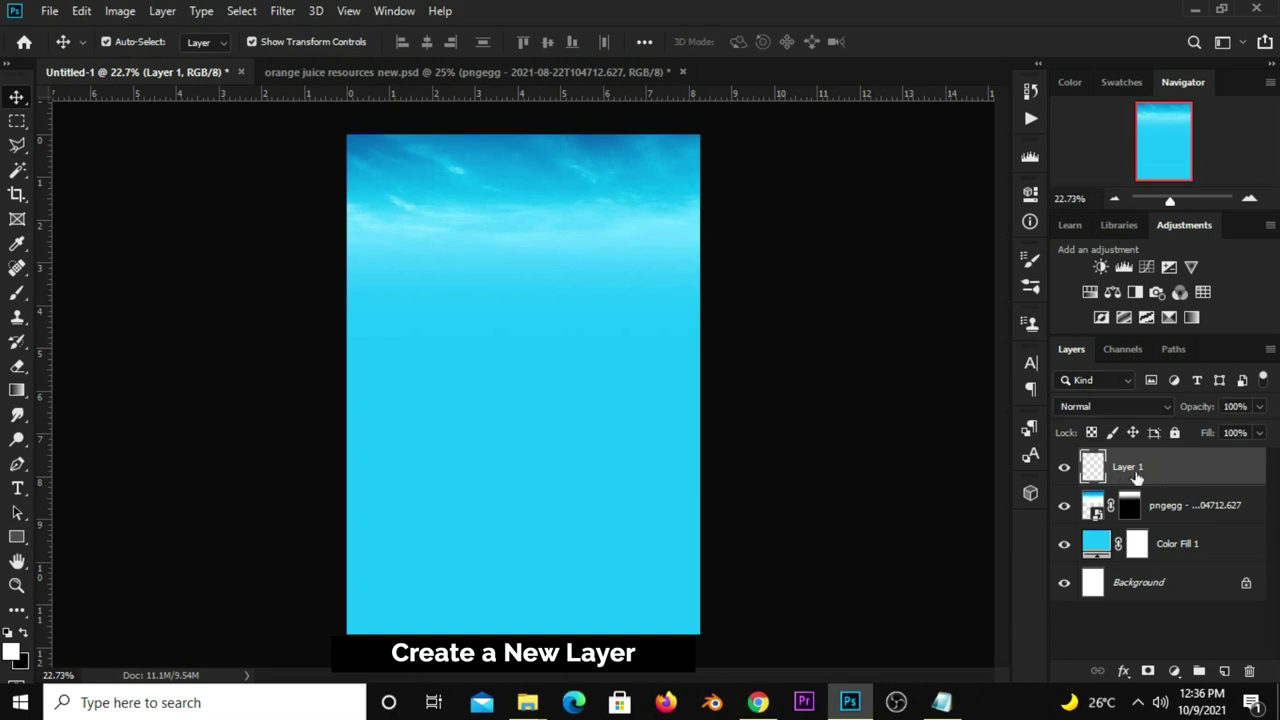
pyautogui.moveTo(18, 292); pyautogui.dragTo(67, 294)
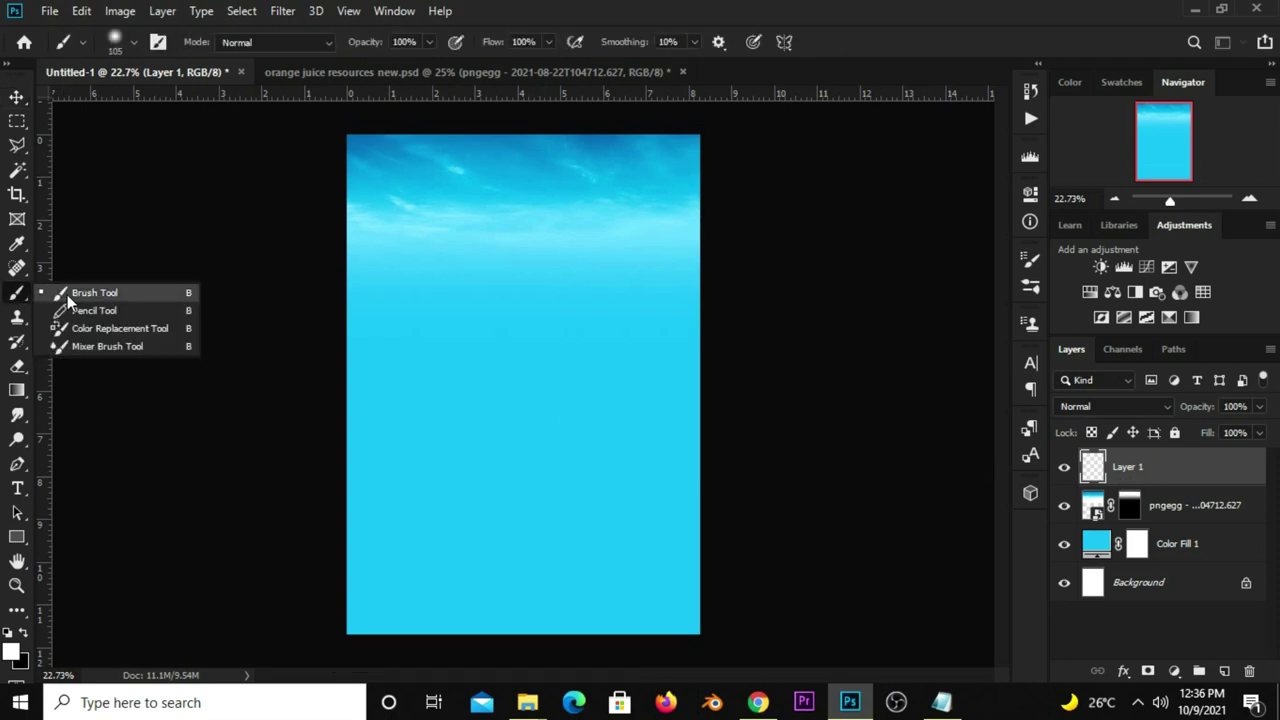
pyautogui.click(12, 652)
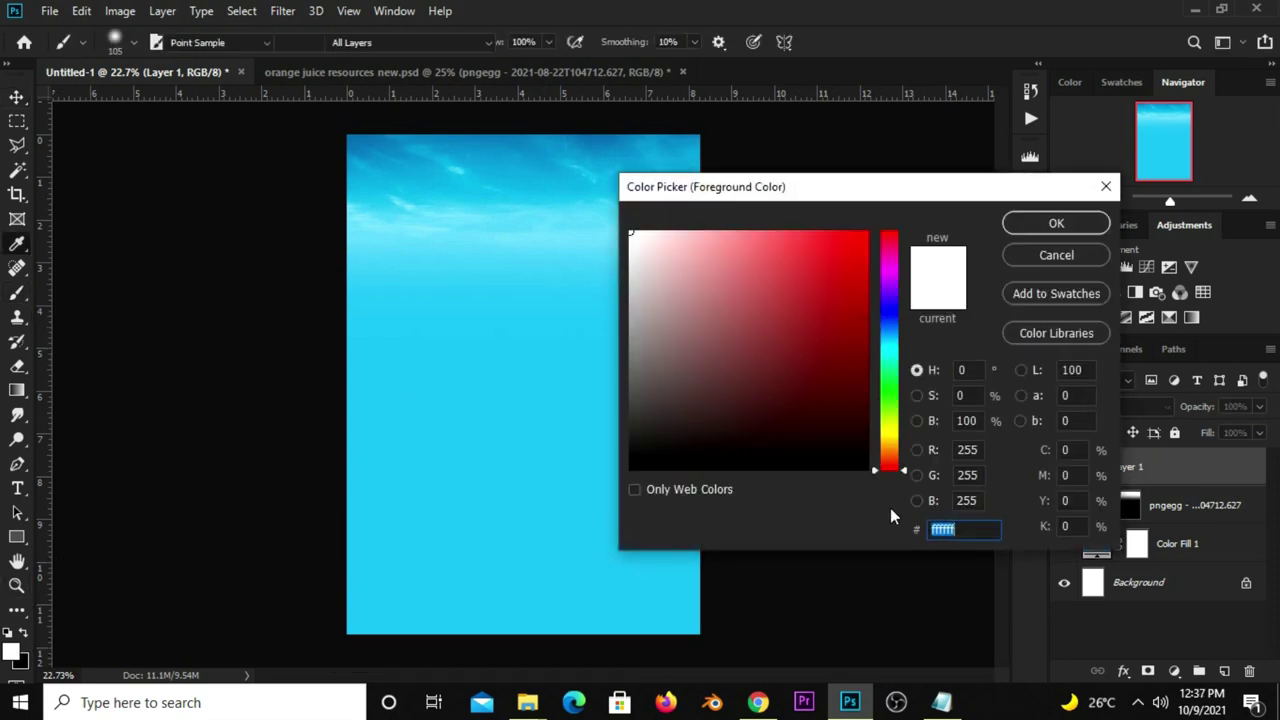
pyautogui.click(977, 531)
pyautogui.click(1056, 223)
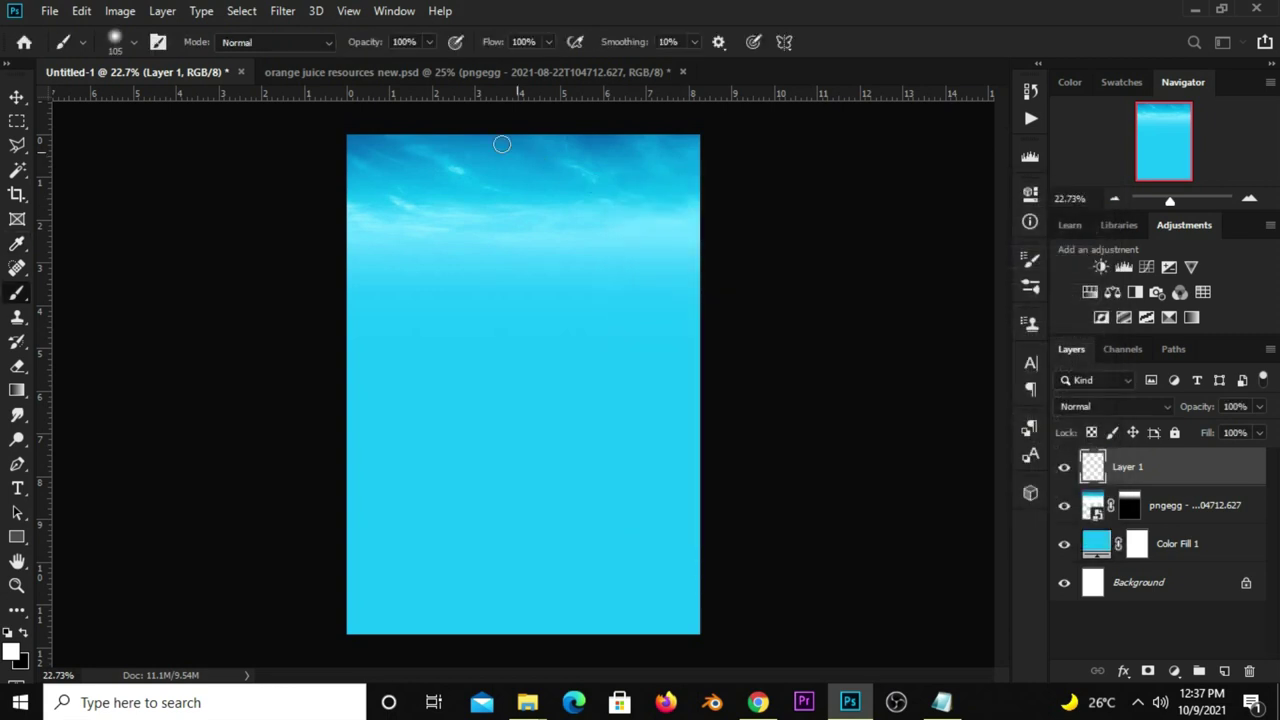
# Paint a white glow near the lower centre with a very large soft brush.
pyautogui.click(114, 41)
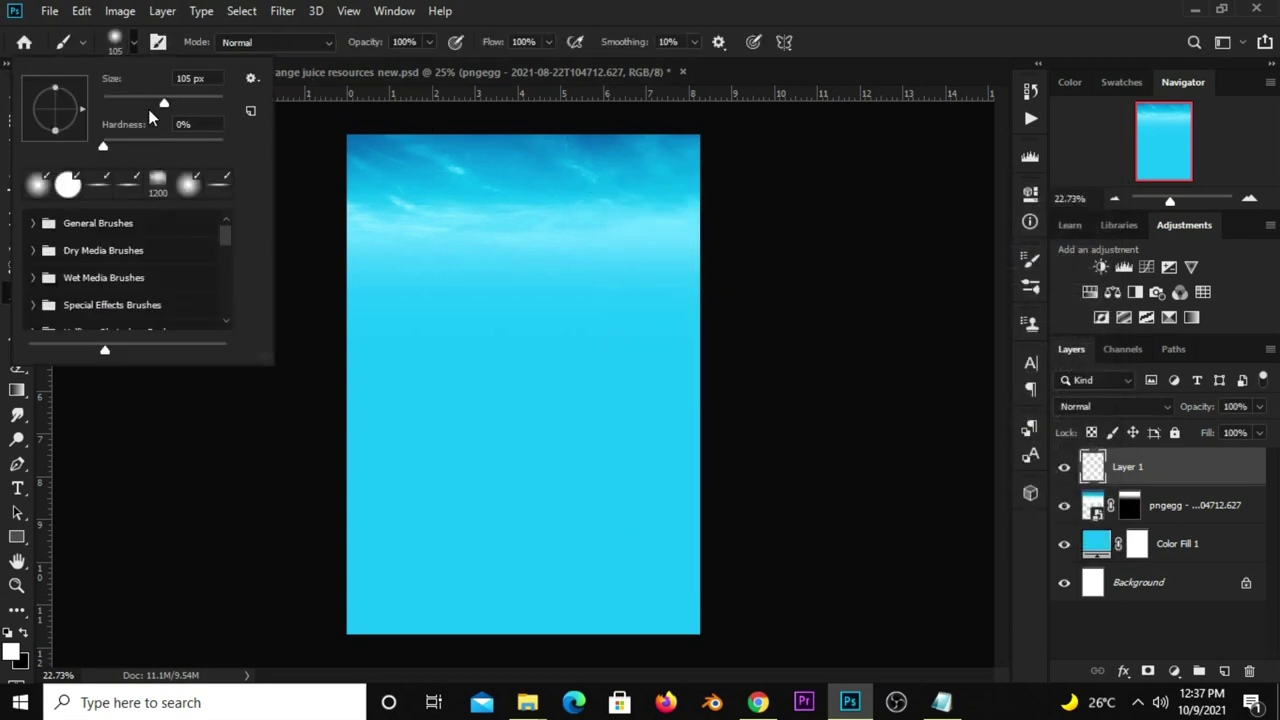
pyautogui.moveTo(218, 102); pyautogui.dragTo(213, 103)
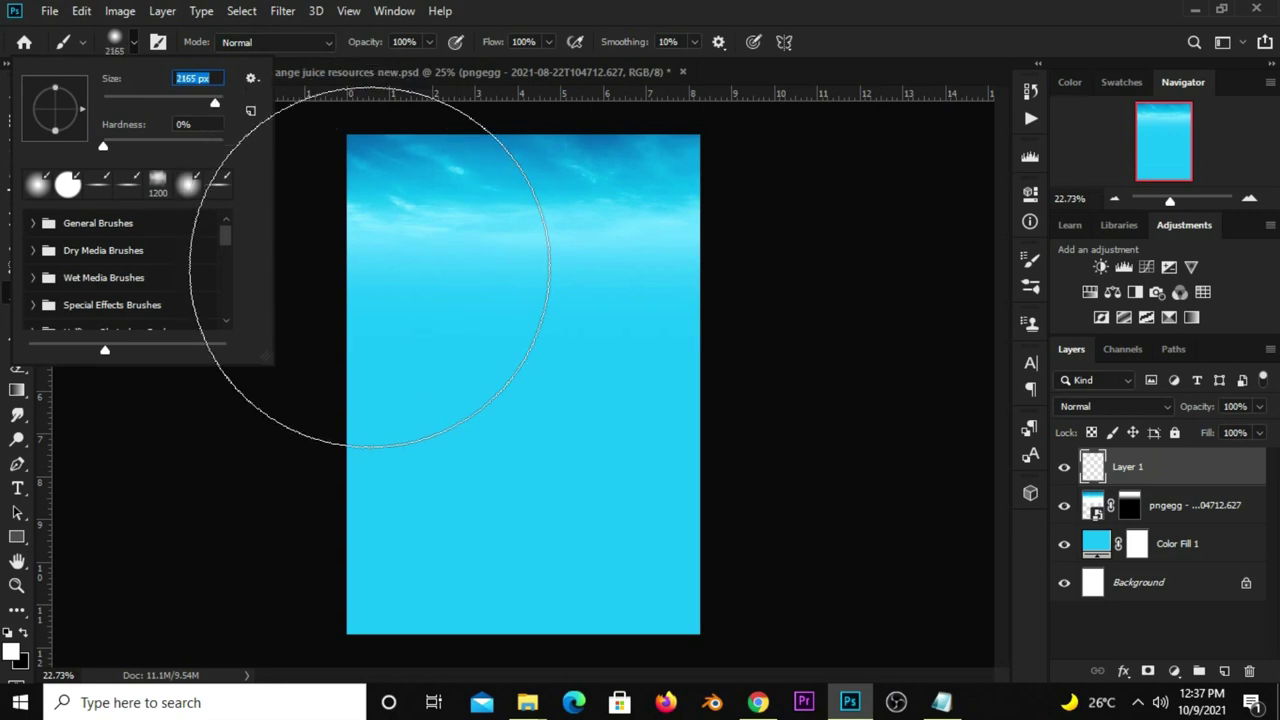
pyautogui.press('Return')
pyautogui.press(']')
pyautogui.press(']')
pyautogui.press(']')
pyautogui.press('[')
pyautogui.press('[')
pyautogui.click(517, 493)
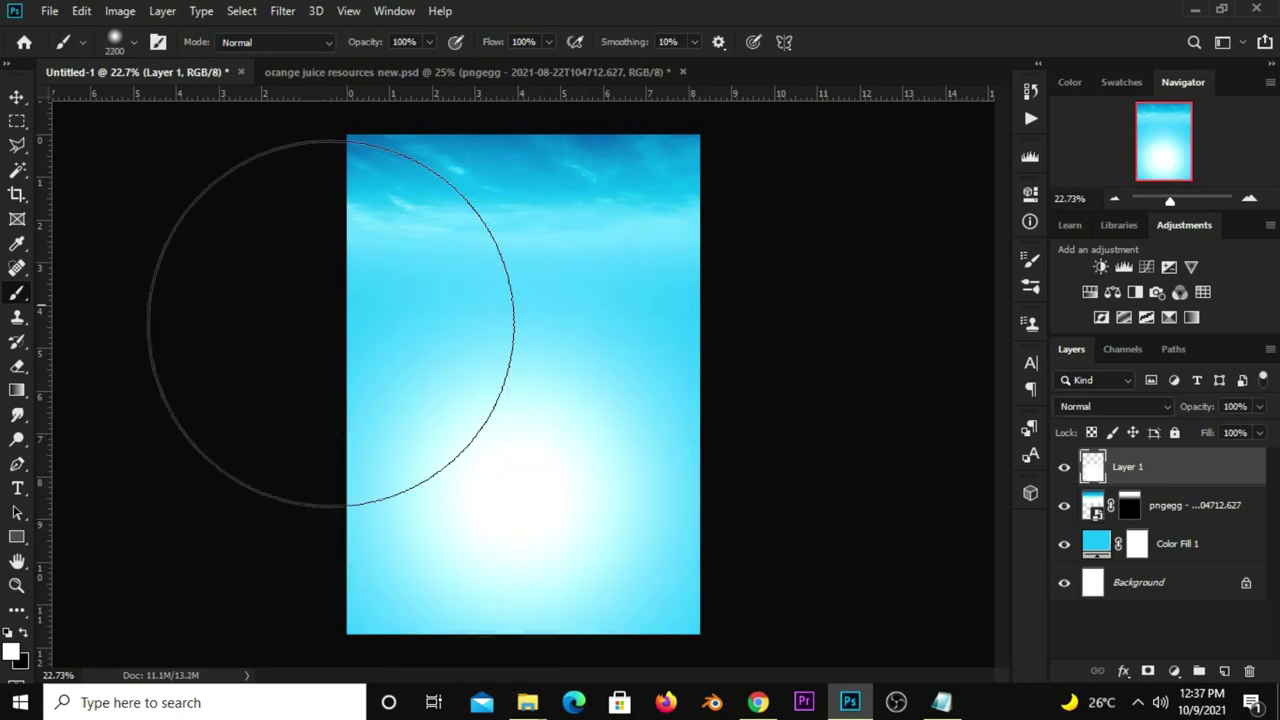
# Enlarge and reposition the glow layer, then compare it on and off.
pyautogui.moveTo(16, 97); pyautogui.dragTo(79, 98)
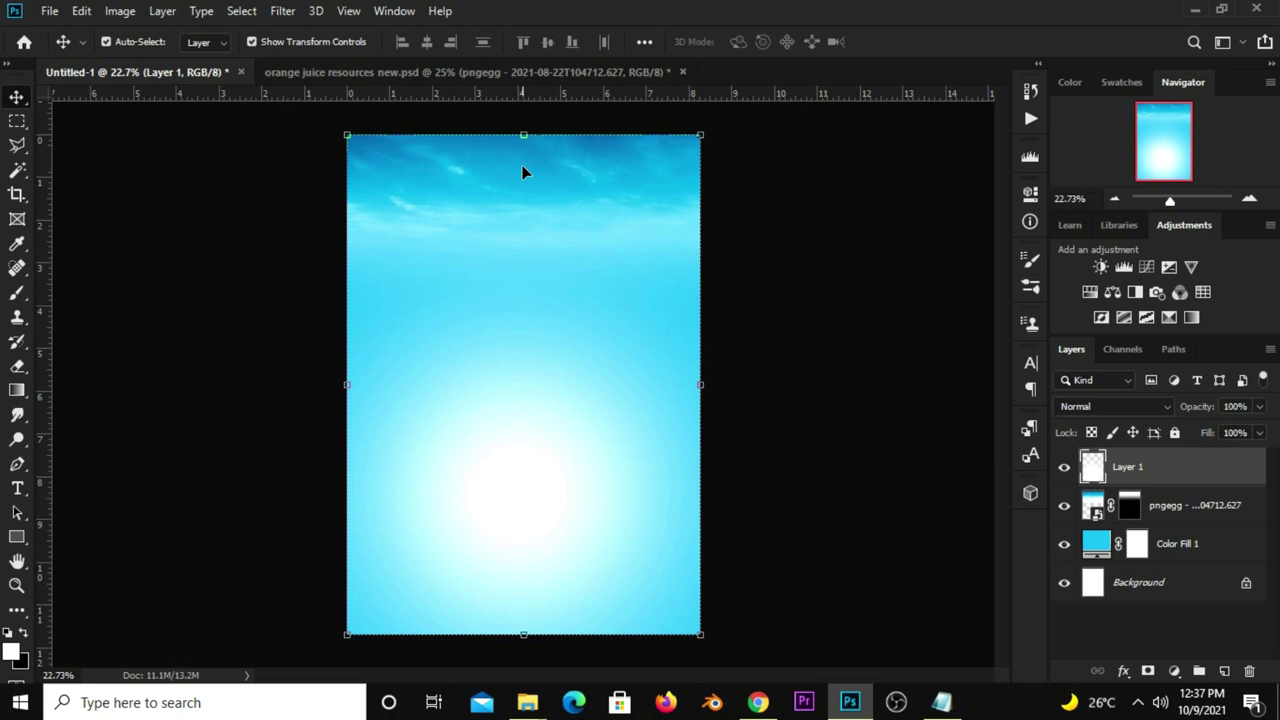
pyautogui.moveTo(523, 134); pyautogui.dragTo(513, 64)
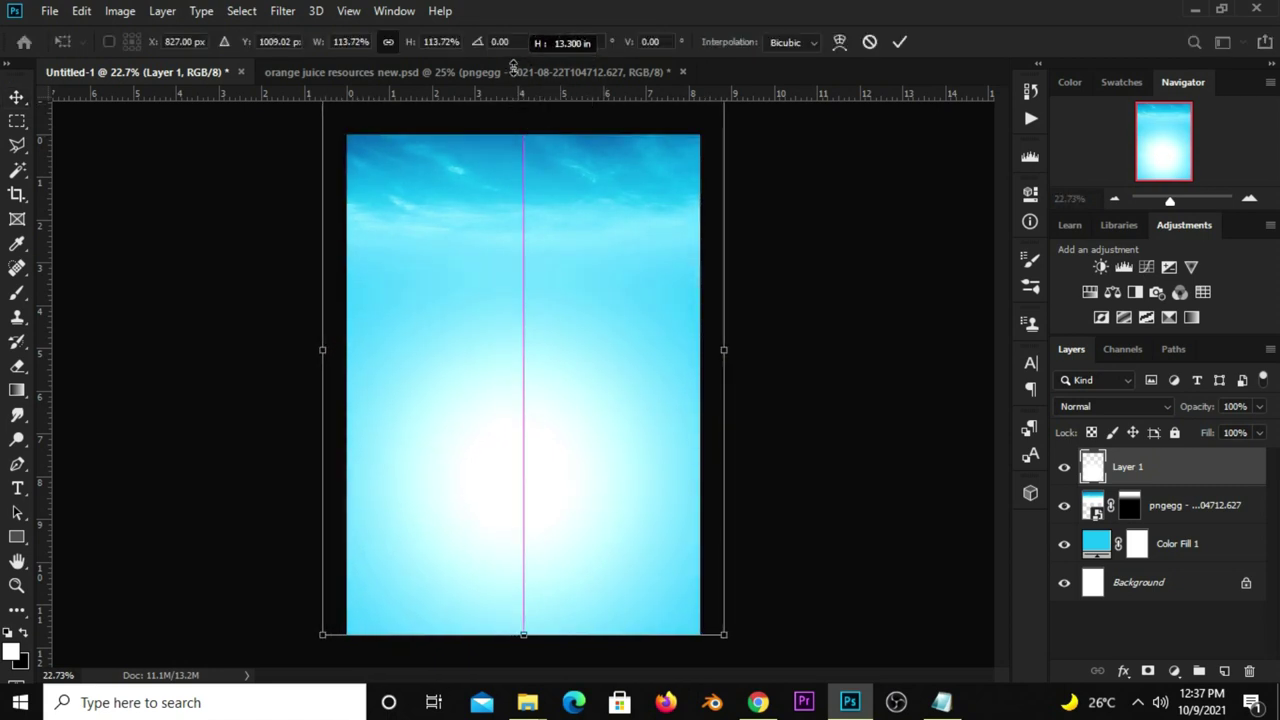
pyautogui.moveTo(510, 455); pyautogui.dragTo(514, 428)
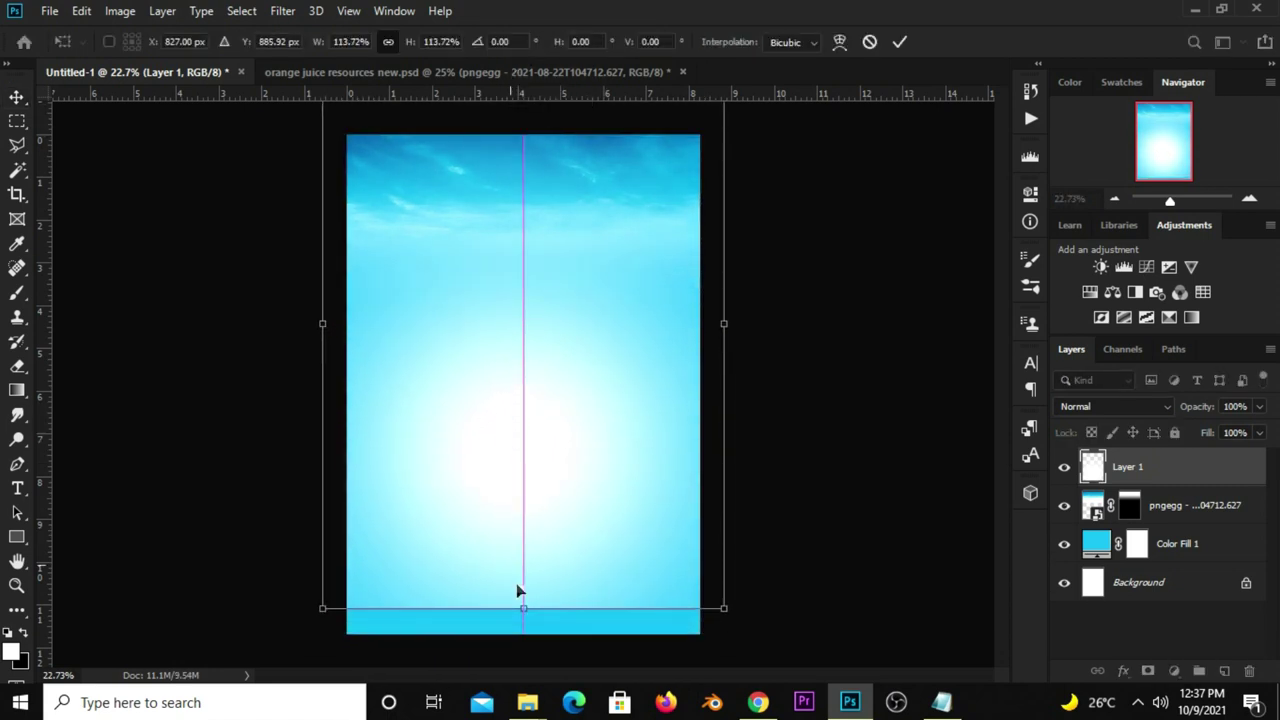
pyautogui.moveTo(528, 608); pyautogui.dragTo(543, 648)
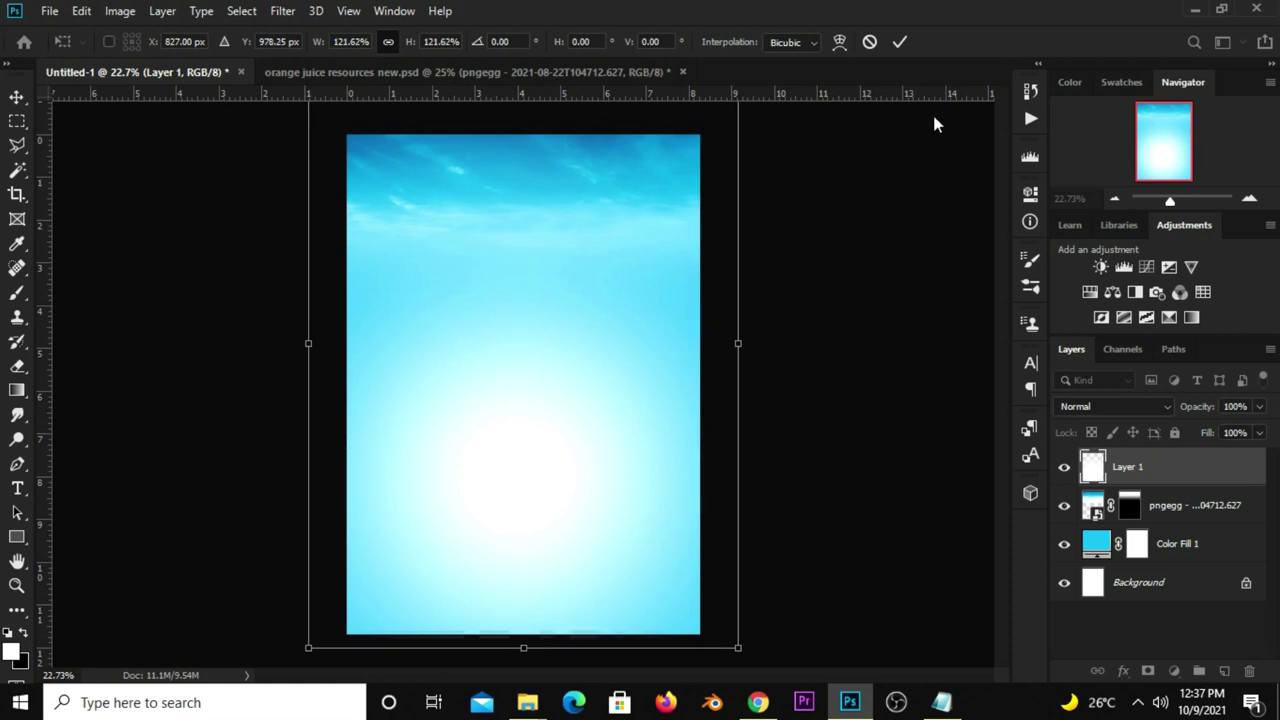
pyautogui.click(900, 42)
pyautogui.click(1064, 467)
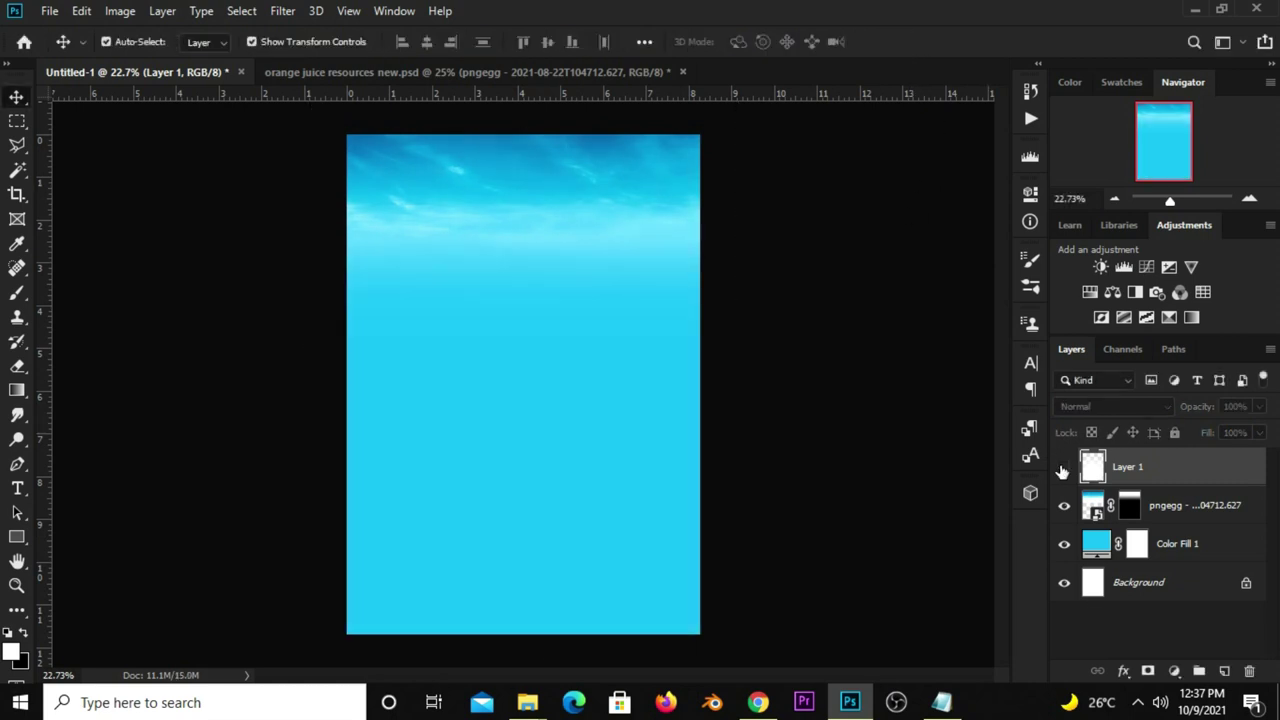
pyautogui.click(1064, 467)
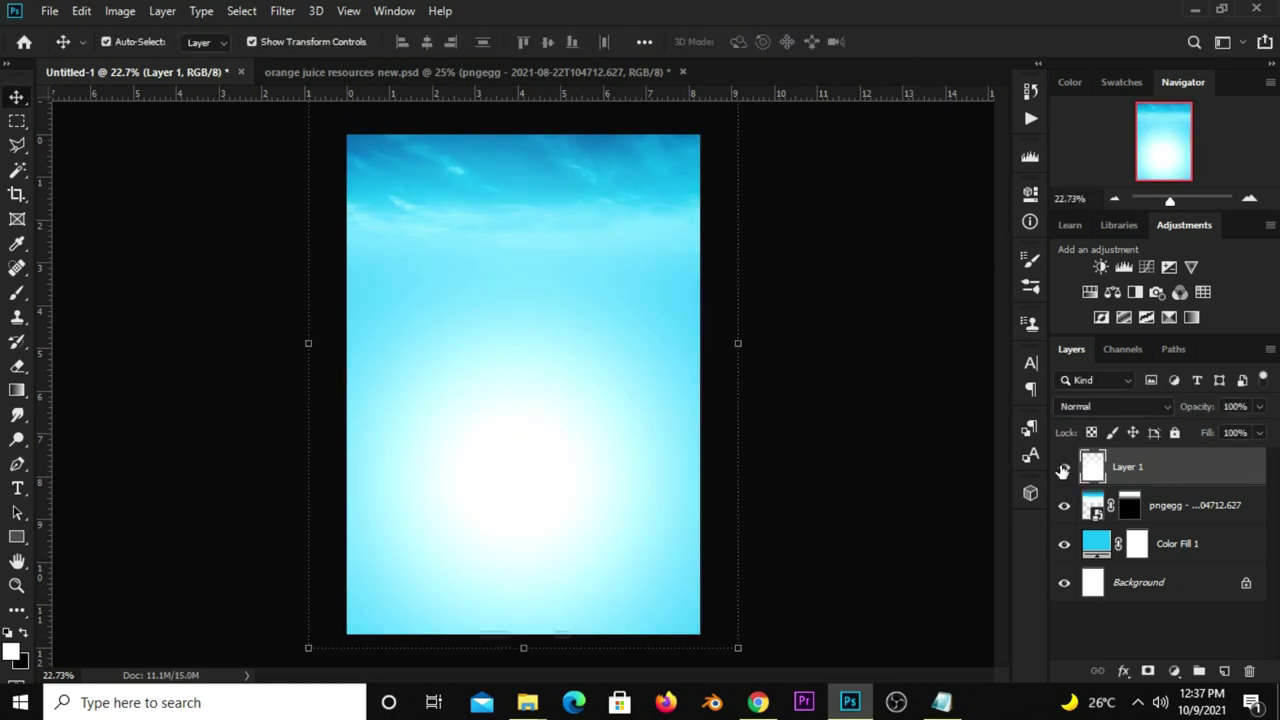
pyautogui.click(1063, 468)
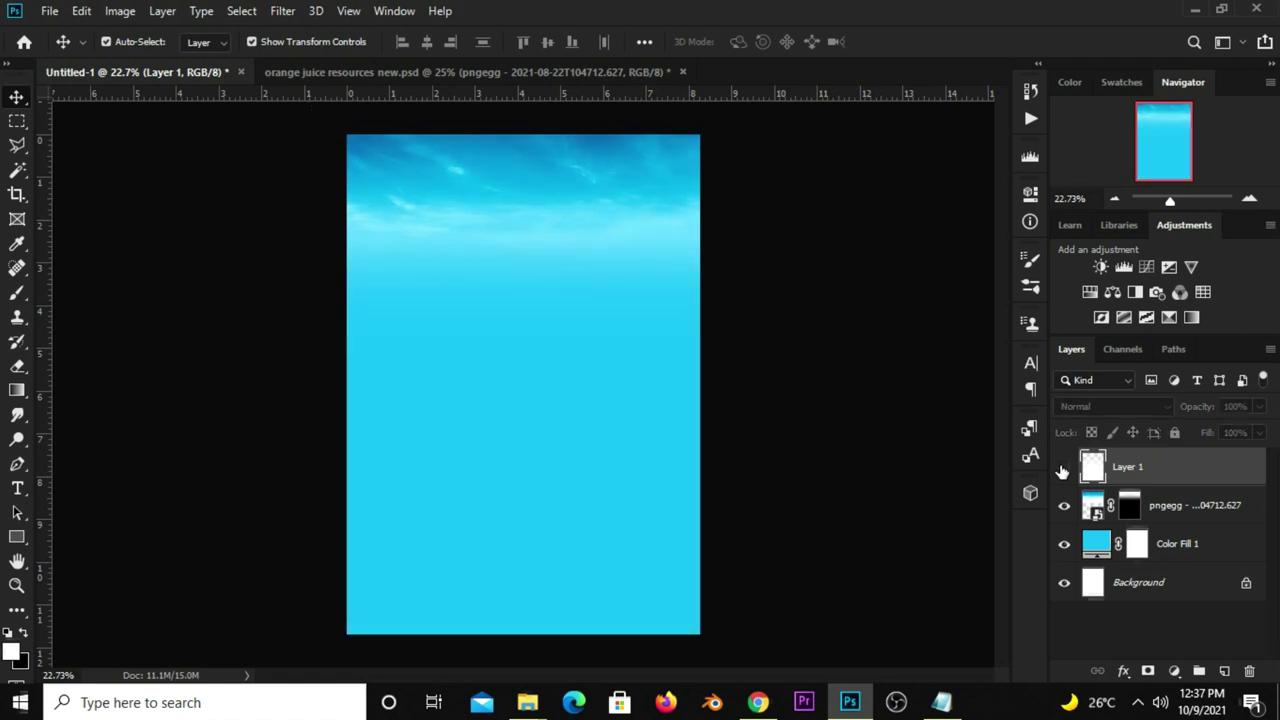
pyautogui.click(1063, 468)
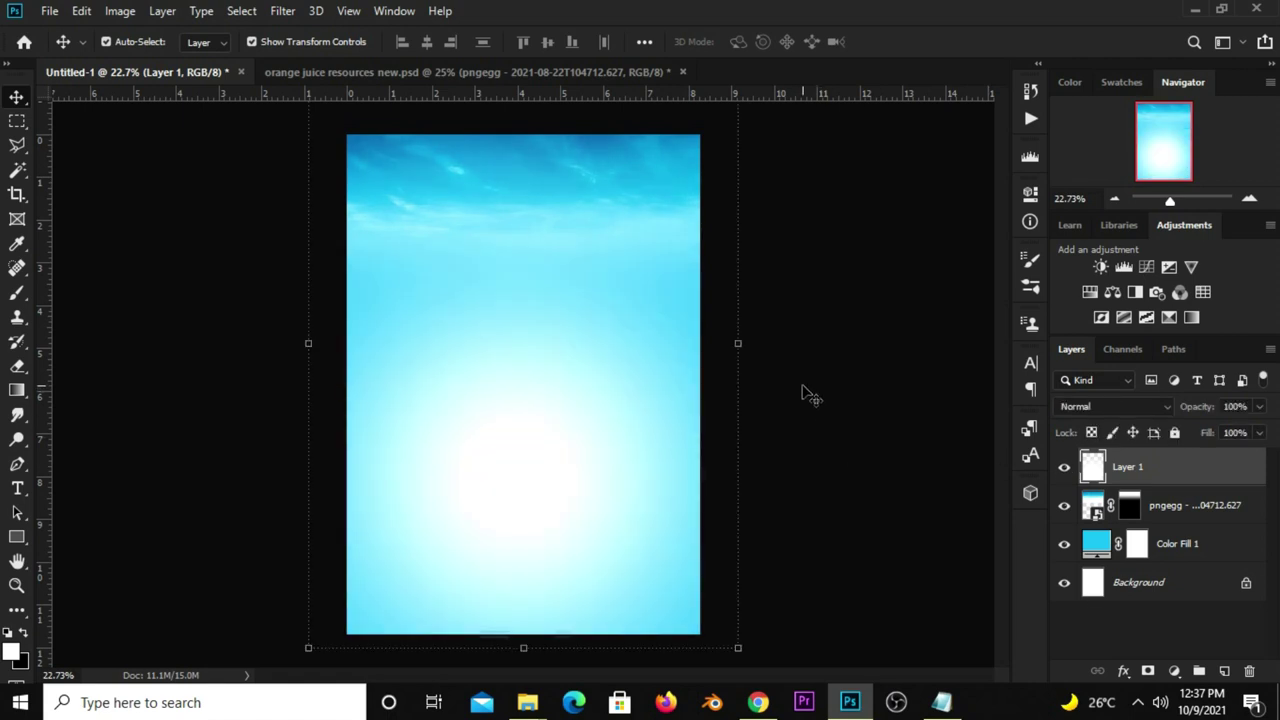
# Lower the glow layer's opacity to 88%.
pyautogui.click(1259, 406)
pyautogui.moveTo(1262, 429); pyautogui.dragTo(1247, 432)
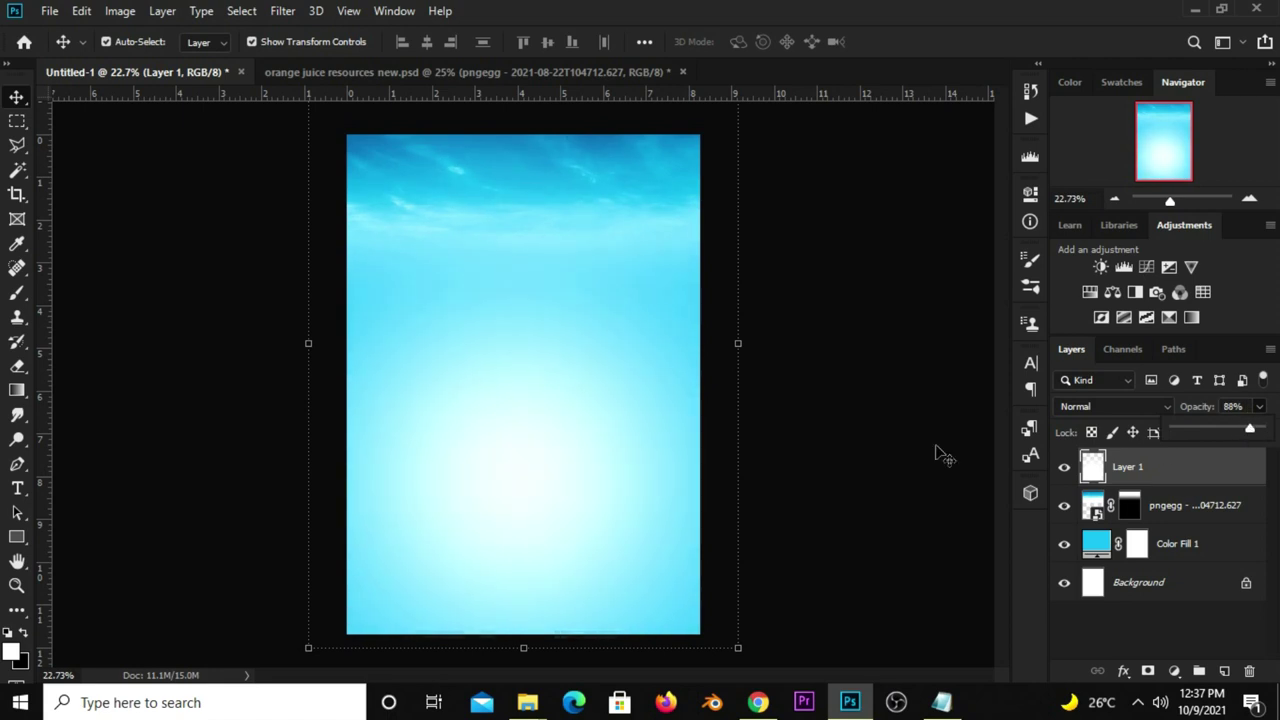
pyautogui.click(960, 468)
pyautogui.click(1064, 468)
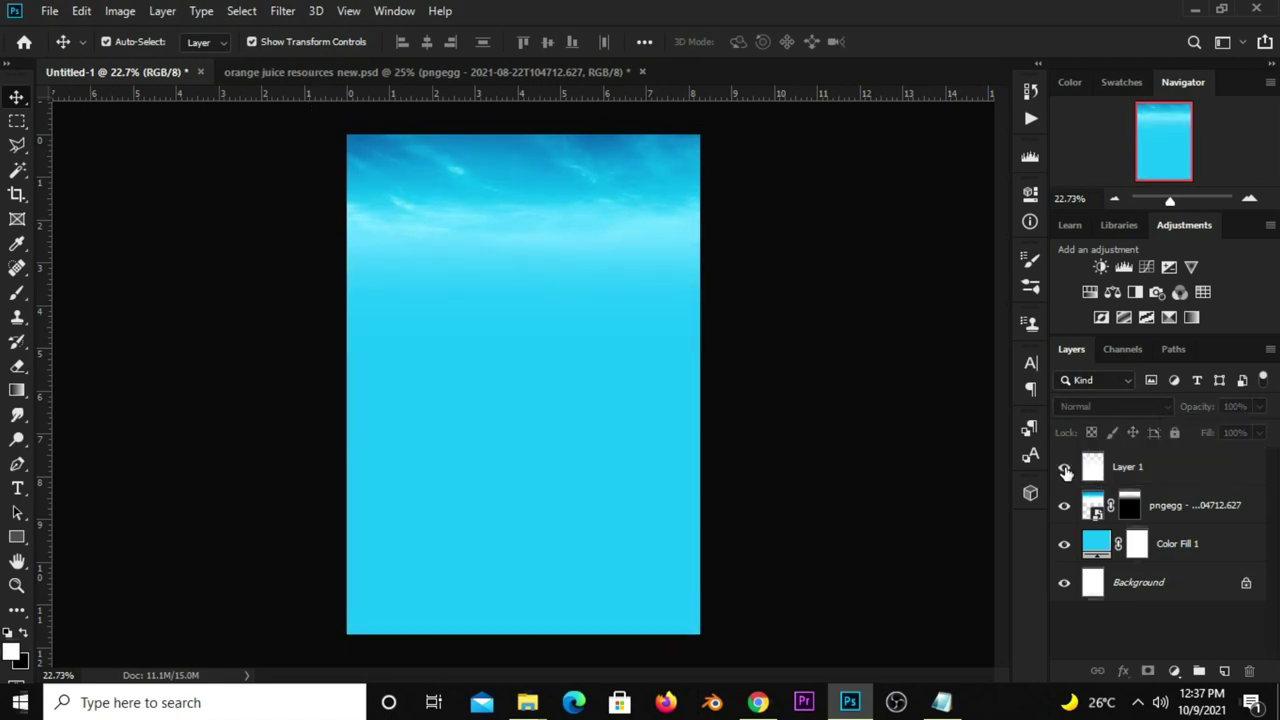
pyautogui.click(1064, 468)
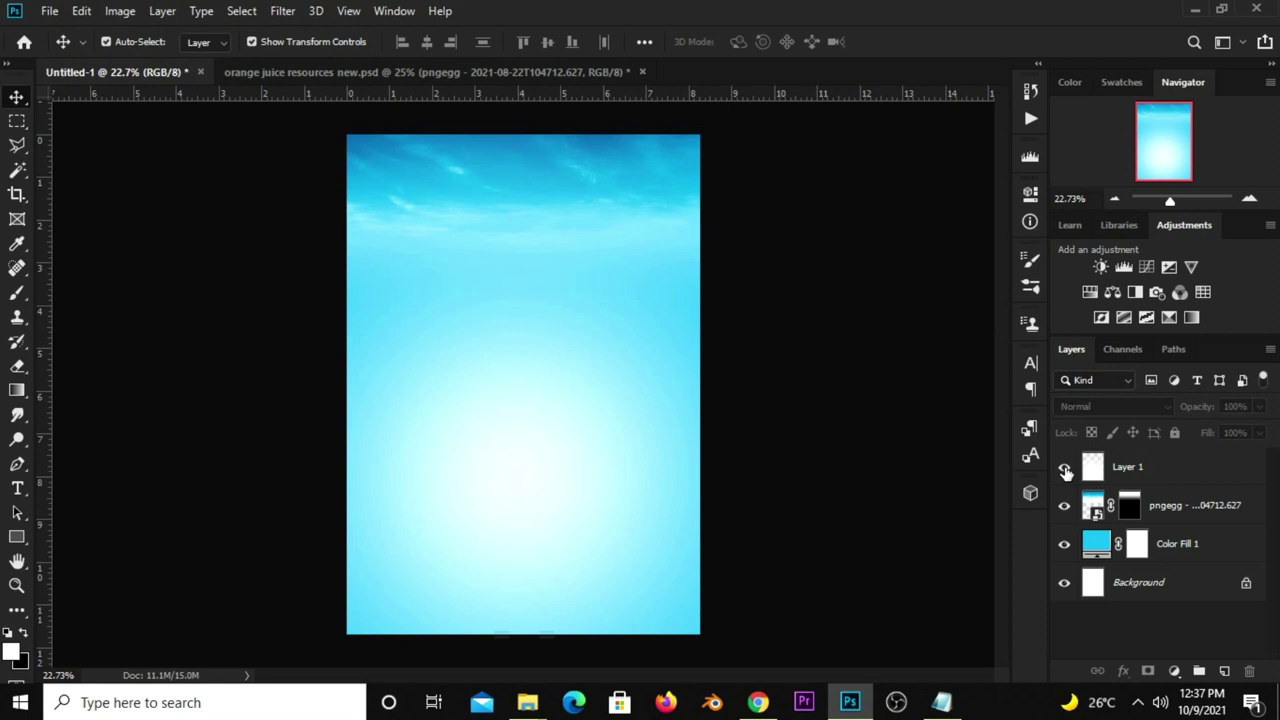
pyautogui.click(567, 242)
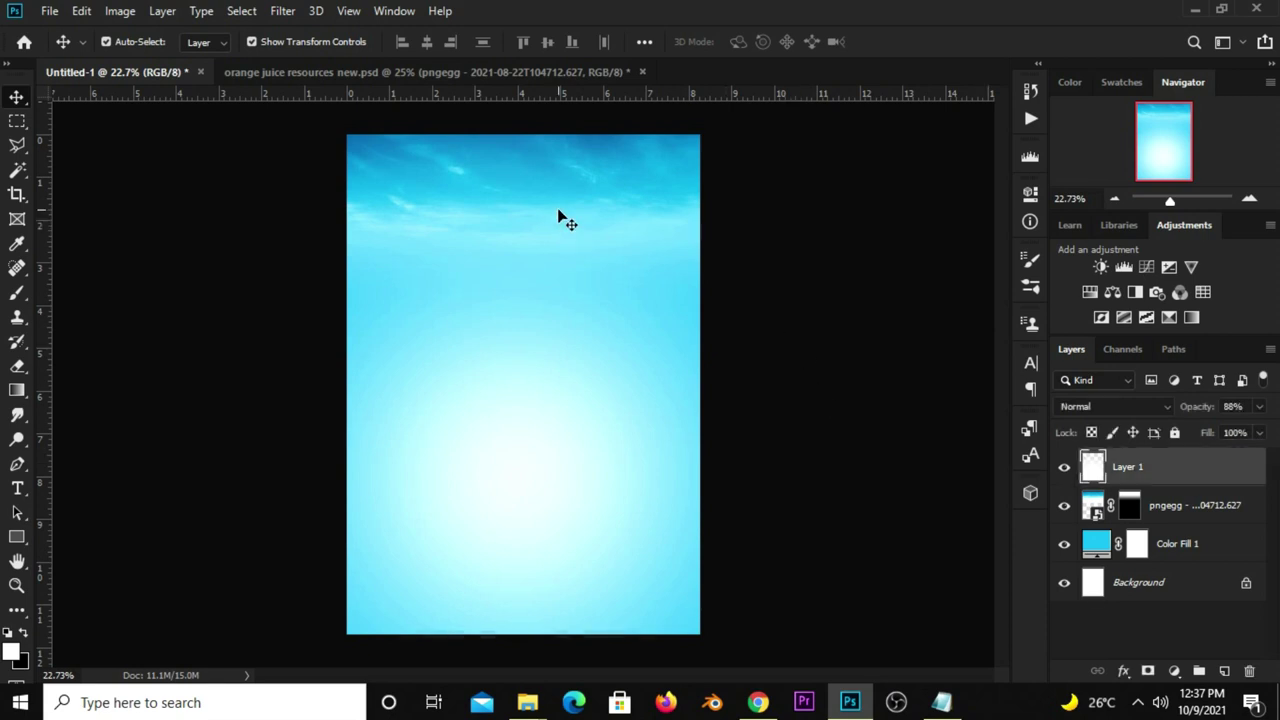
# Stretch the pngegg sky layer taller to 111.43%, then switch to orange juice resources new.psd.
pyautogui.click(1064, 506)
pyautogui.click(1155, 522)
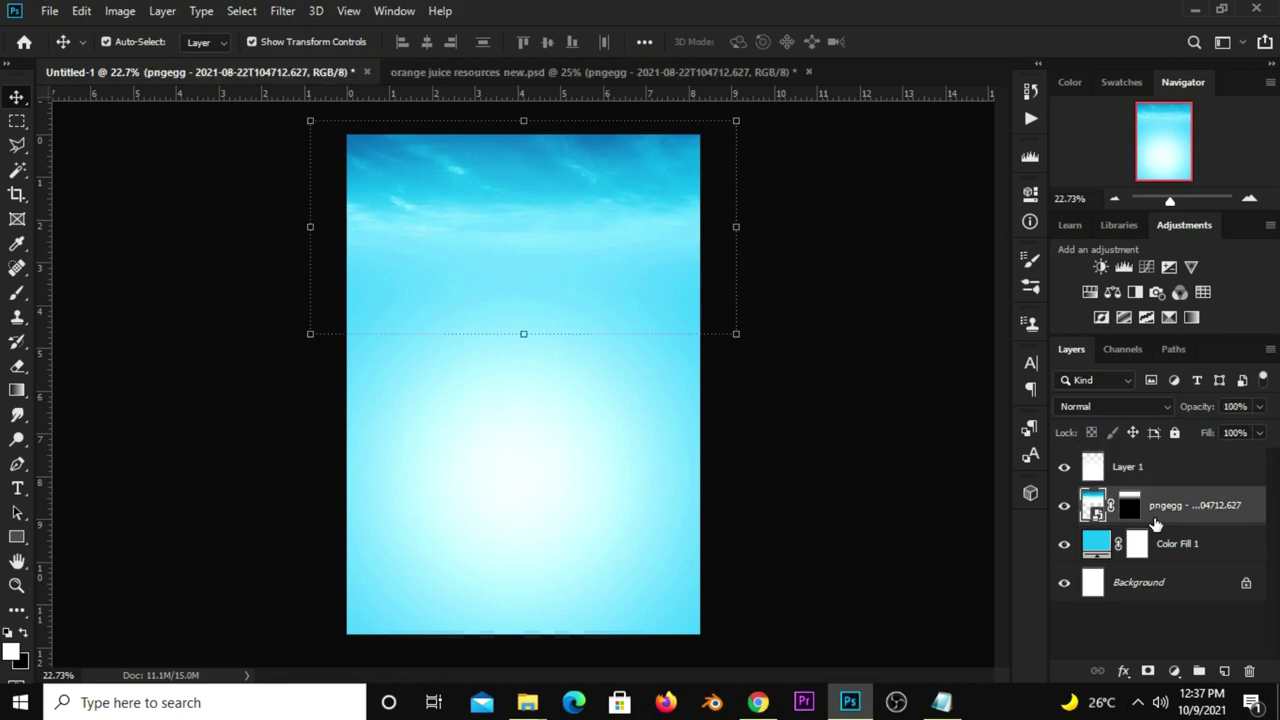
pyautogui.moveTo(523, 334); pyautogui.dragTo(523, 357)
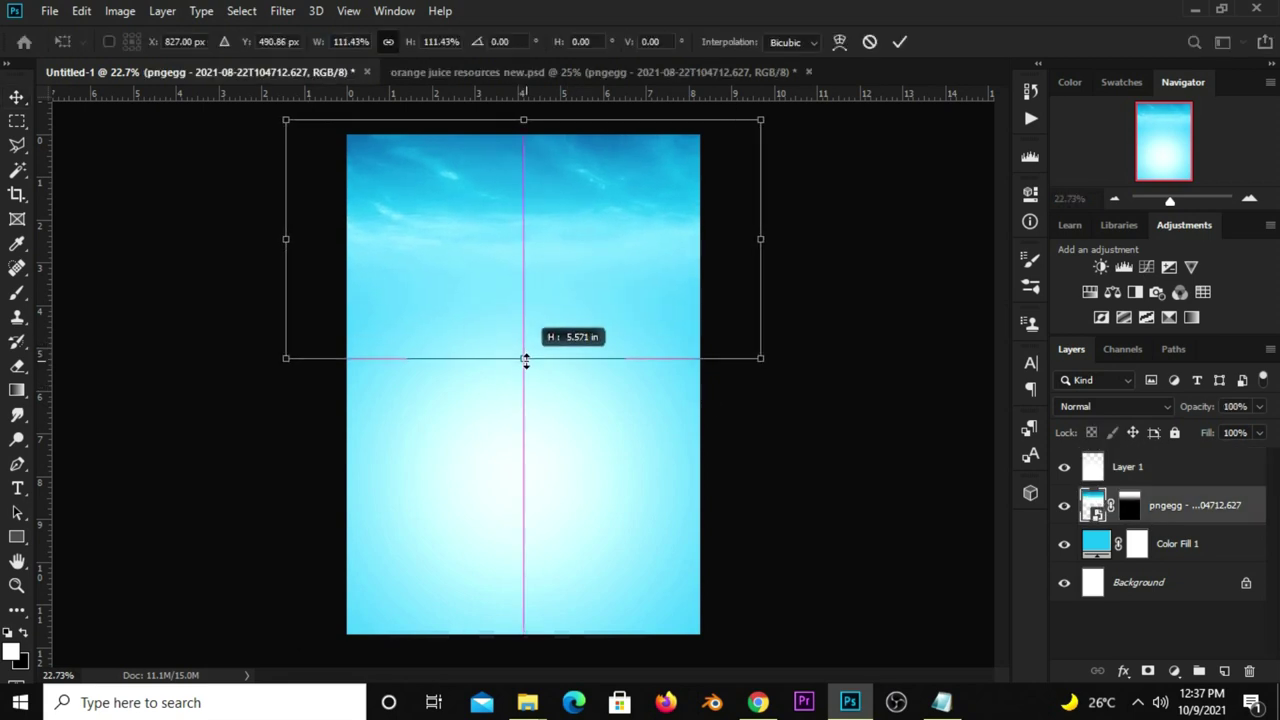
pyautogui.click(899, 43)
pyautogui.click(845, 263)
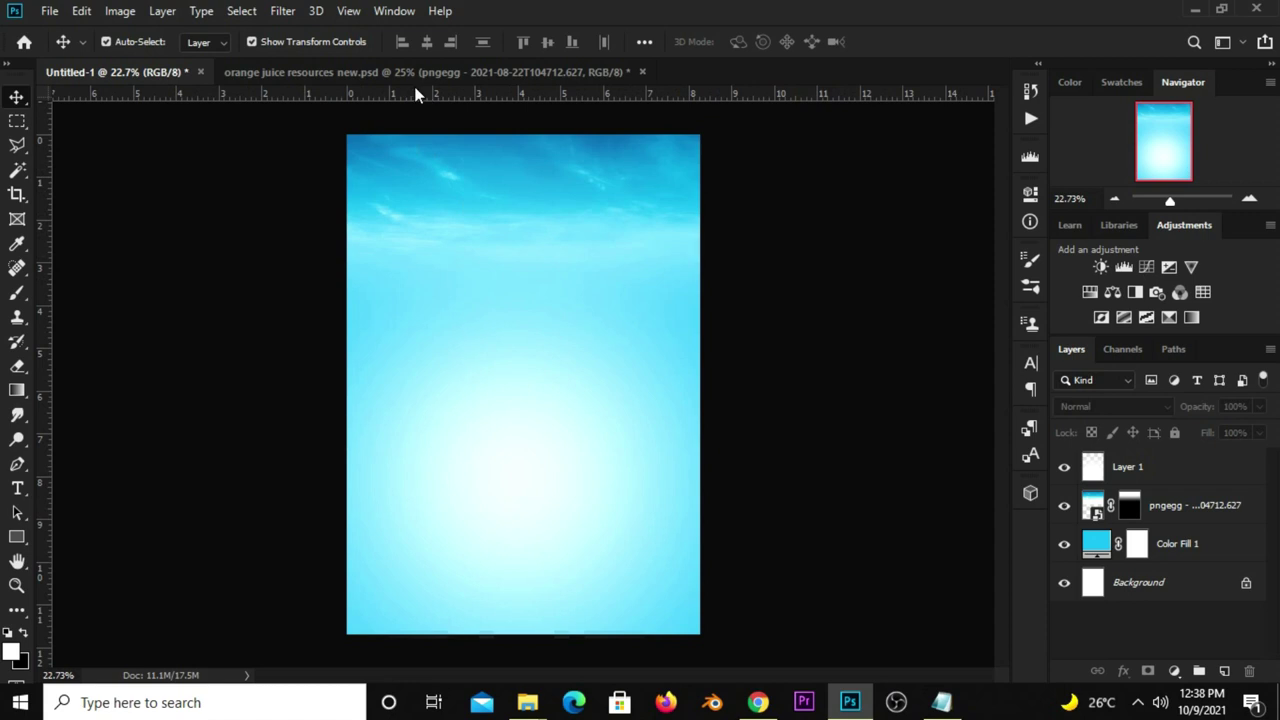
pyautogui.hotkey('ctrl', 'Tab')
# Drag the grass image into the poster and convert it to a smart object.
pyautogui.moveTo(537, 521); pyautogui.dragTo(557, 506)
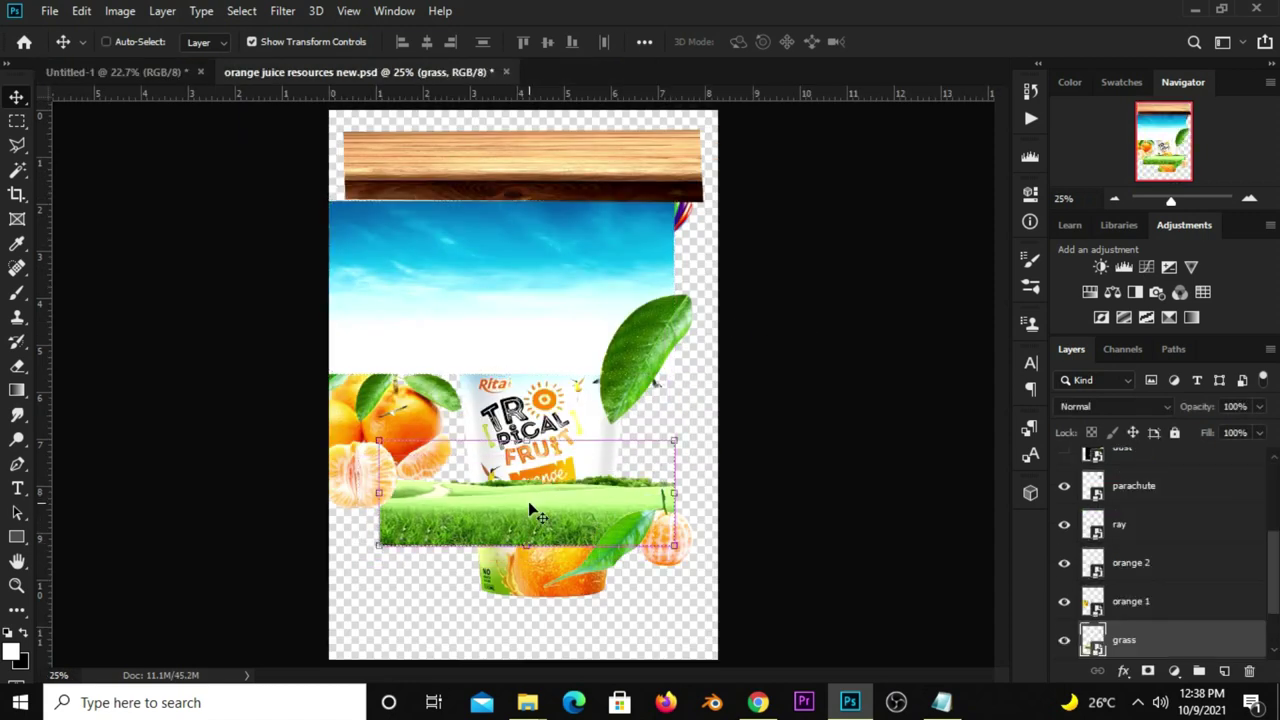
pyautogui.click(167, 71)
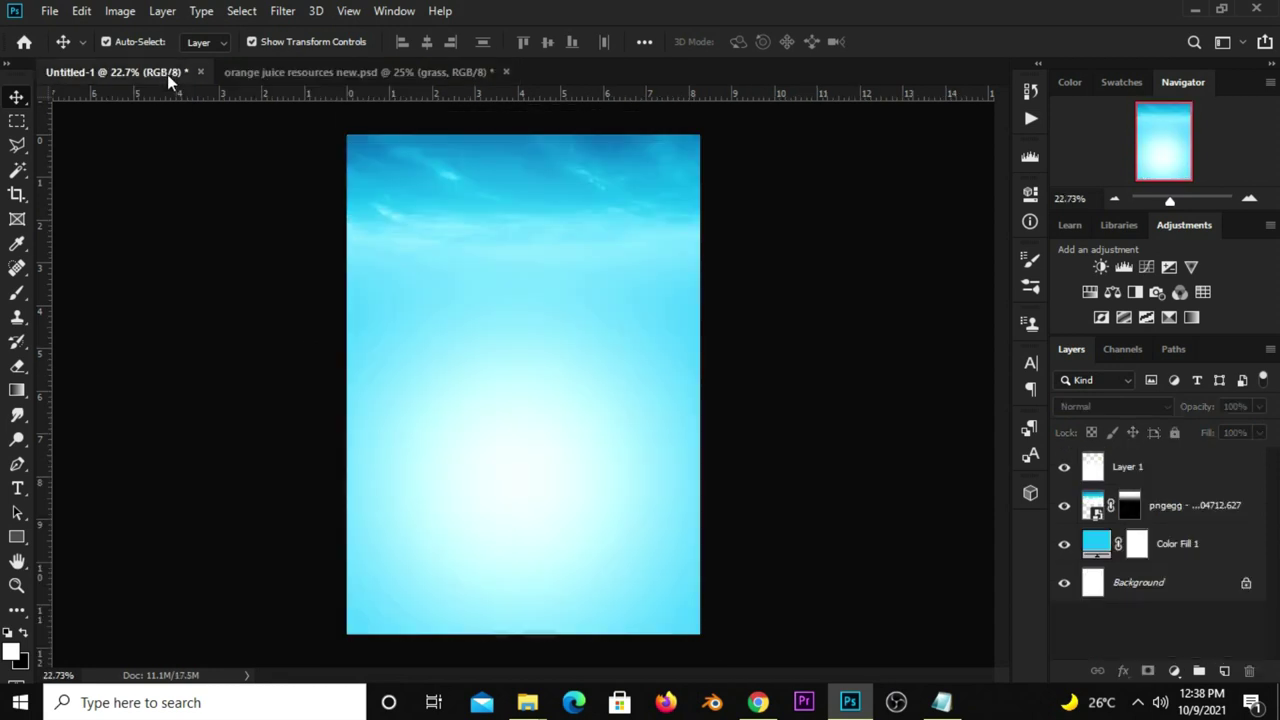
pyautogui.moveTo(167, 71); pyautogui.dragTo(391, 371)
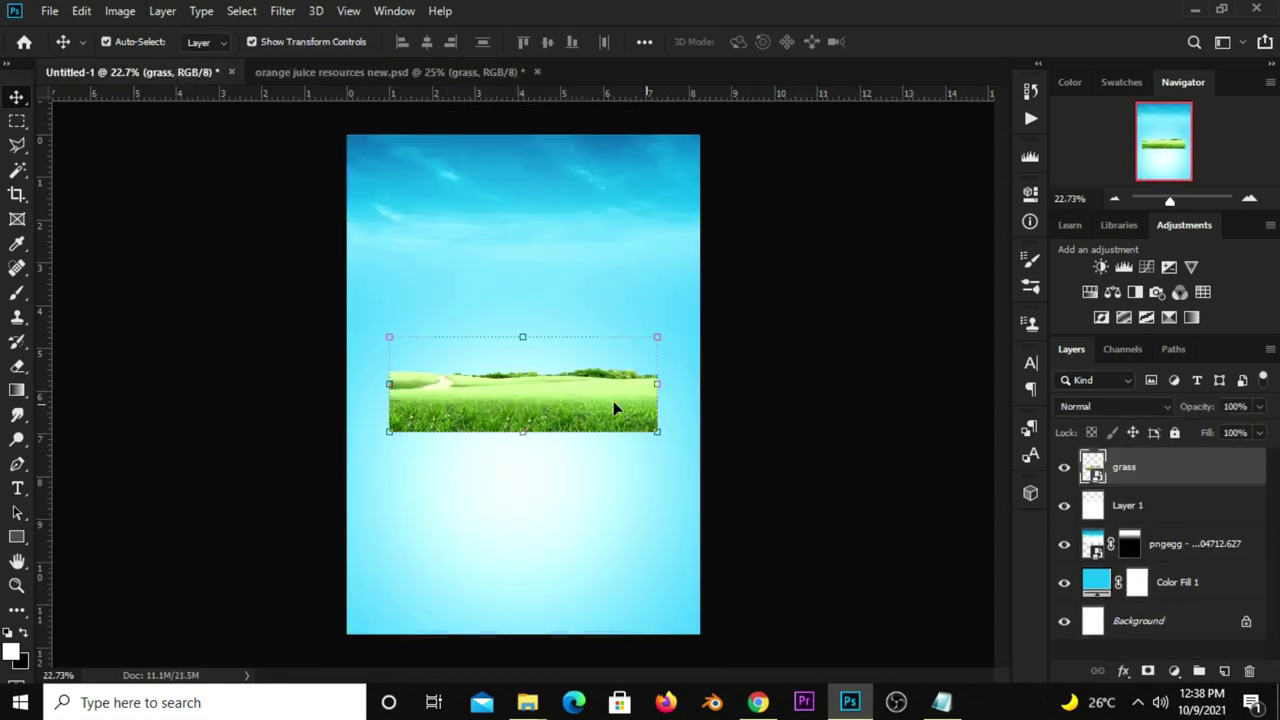
pyautogui.rightClick(1128, 468)
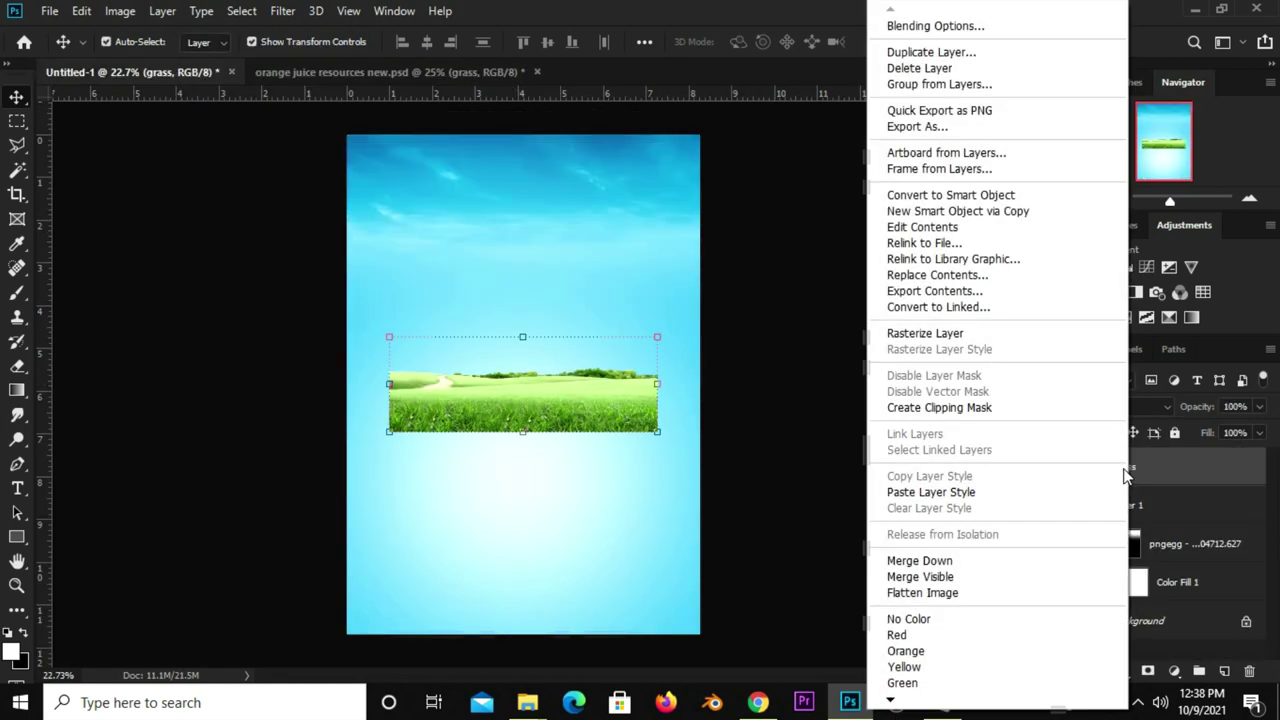
pyautogui.click(918, 195)
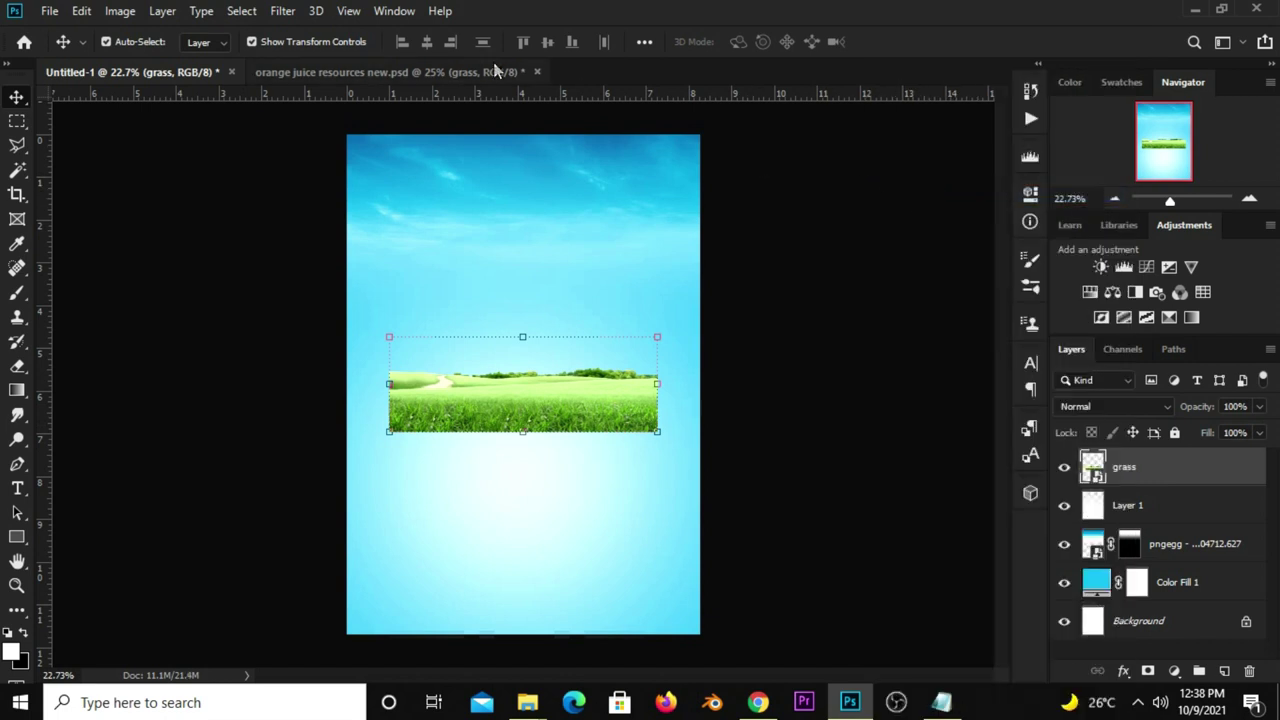
# Enlarge the grass to about 303% and align it across the poster bottom.
pyautogui.click(283, 11)
pyautogui.moveTo(310, 242)
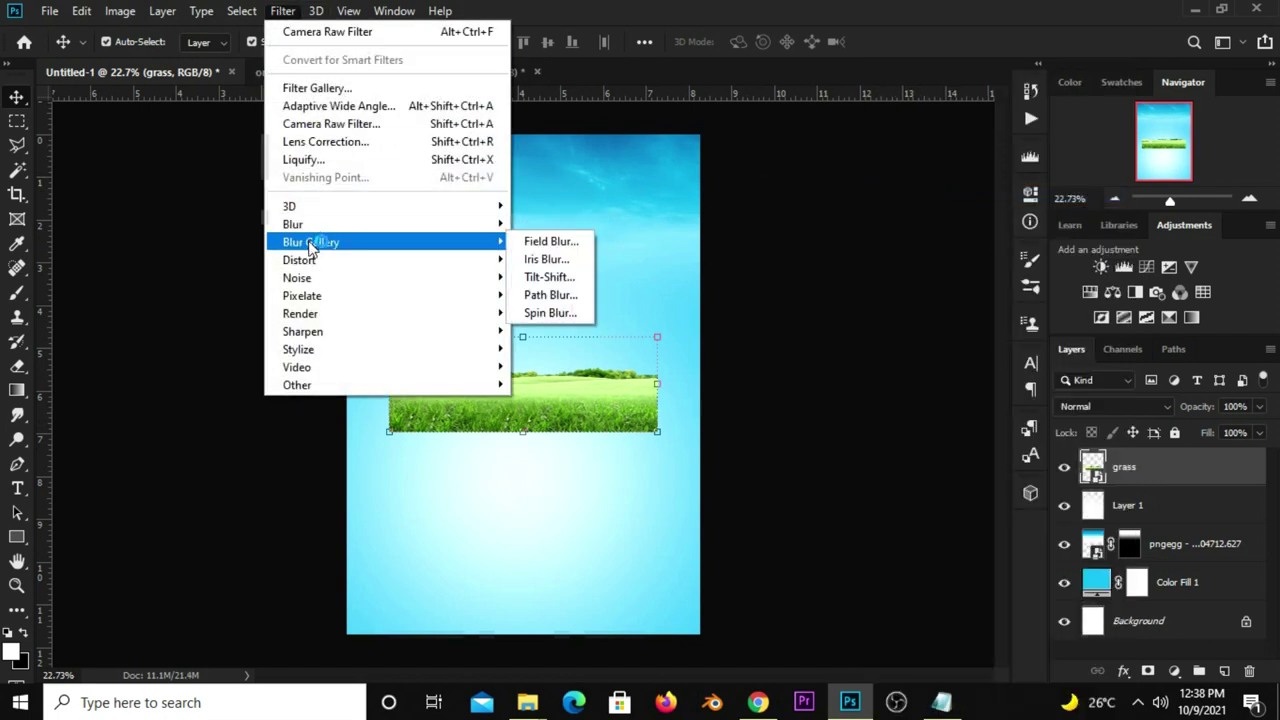
pyautogui.click(754, 249)
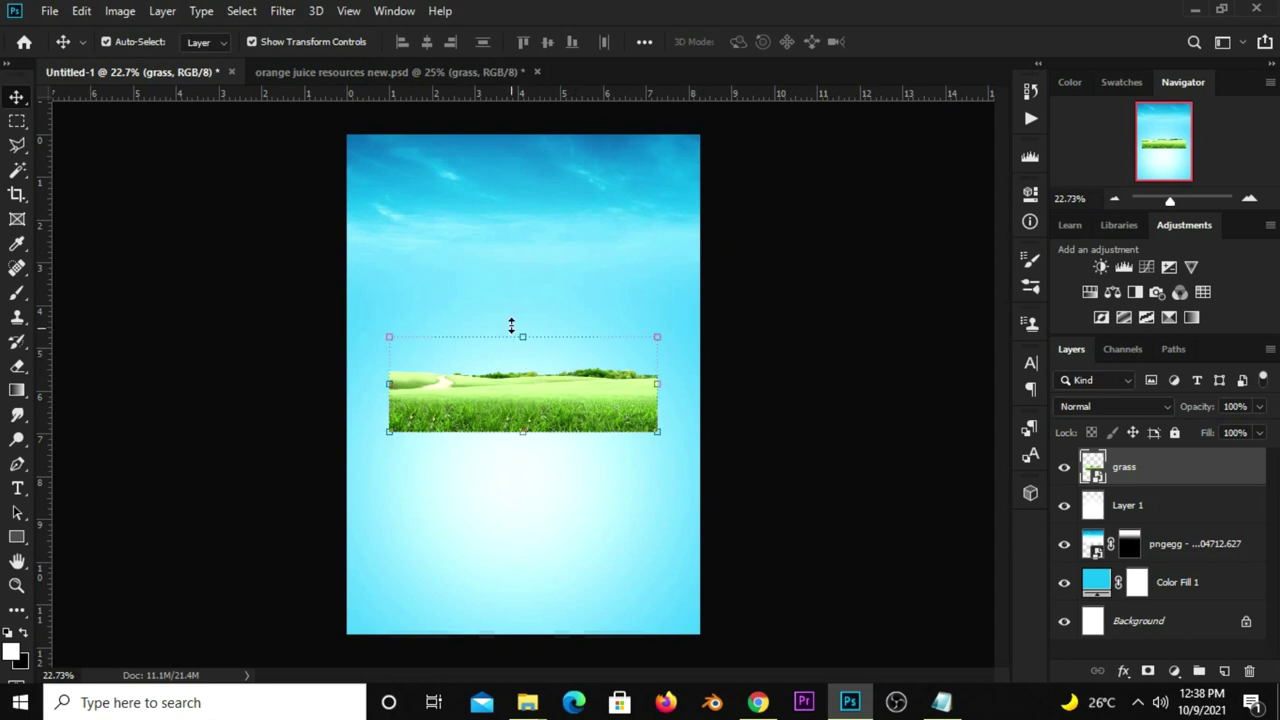
pyautogui.moveTo(519, 337)
pyautogui.mouseDown()
pyautogui.moveTo(547, 487)
pyautogui.moveTo(542, 552)
pyautogui.mouseUp()
pyautogui.moveTo(526, 432); pyautogui.dragTo(531, 355)
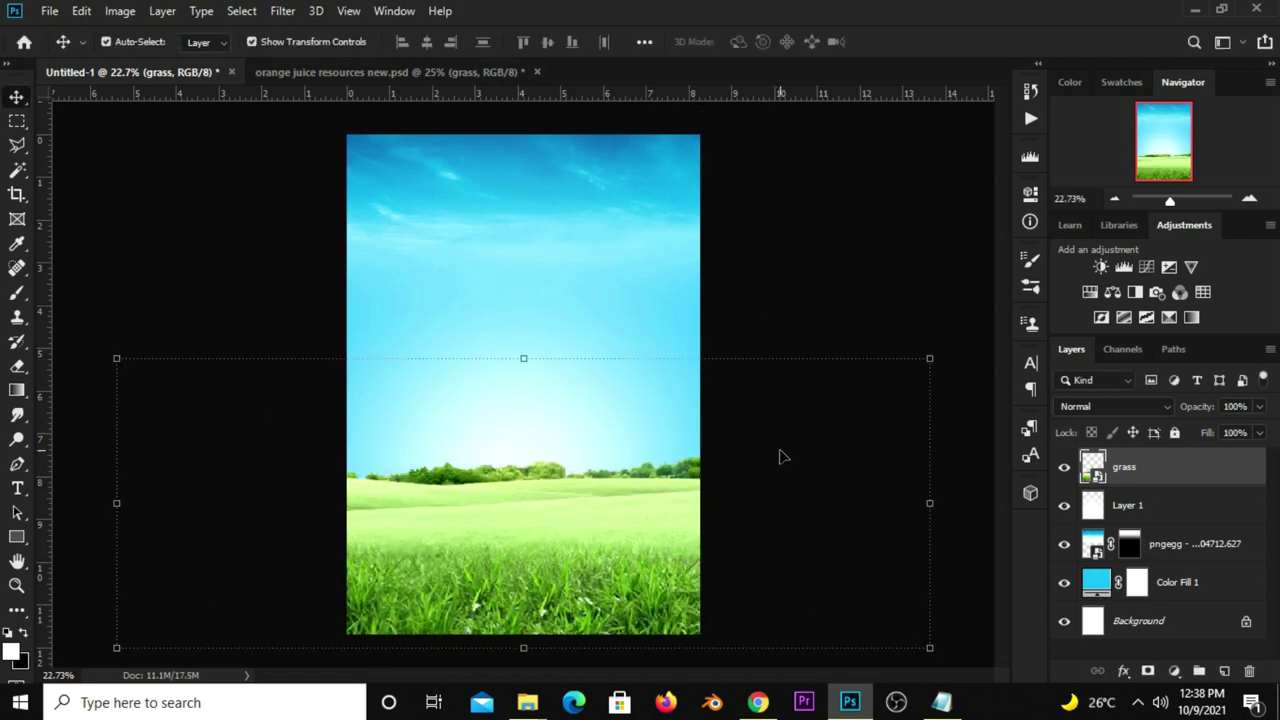
pyautogui.moveTo(589, 552); pyautogui.dragTo(590, 566)
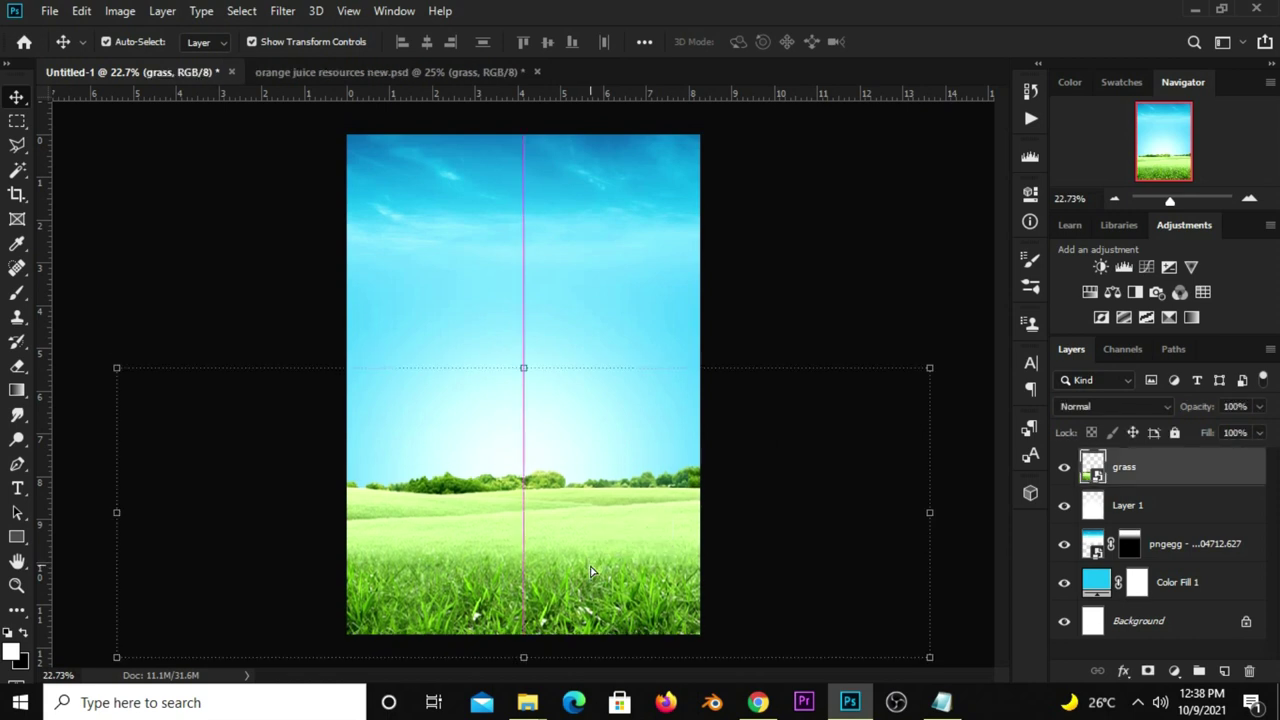
pyautogui.moveTo(589, 558); pyautogui.dragTo(592, 558)
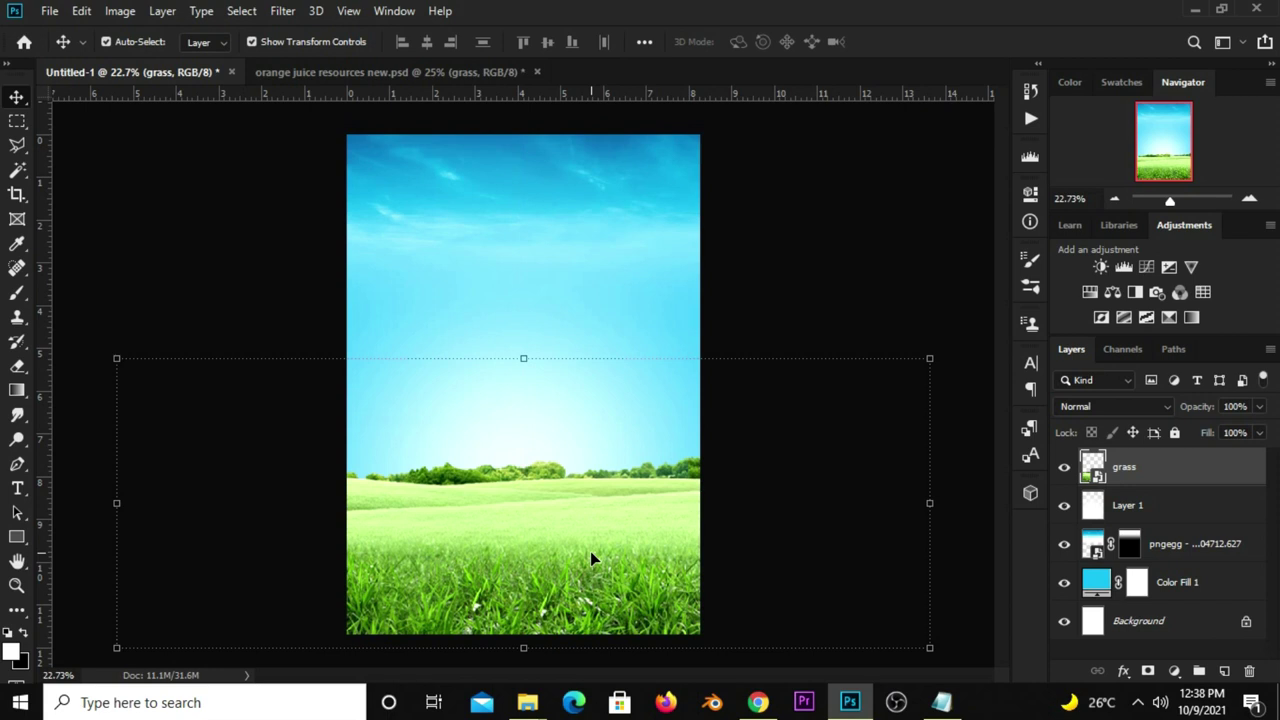
# Apply a 9.5-pixel Gaussian Blur smart filter to the grass.
pyautogui.click(281, 12)
pyautogui.moveTo(292, 224)
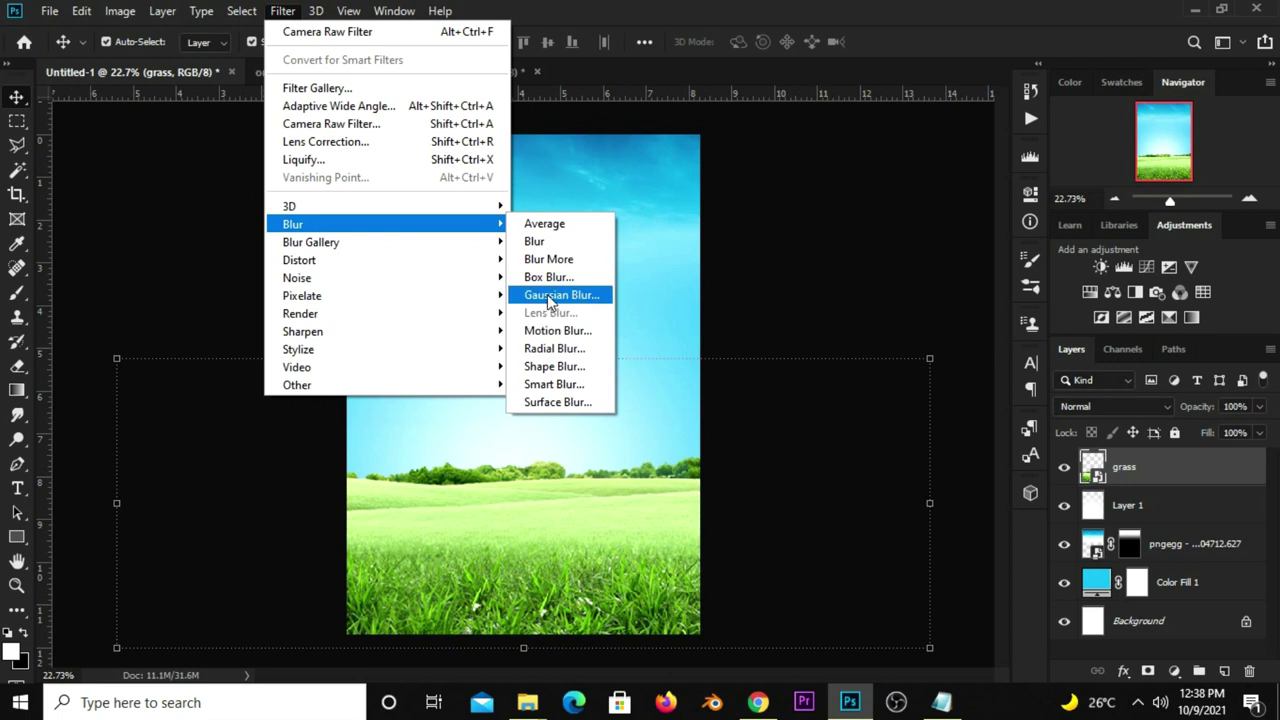
pyautogui.click(547, 294)
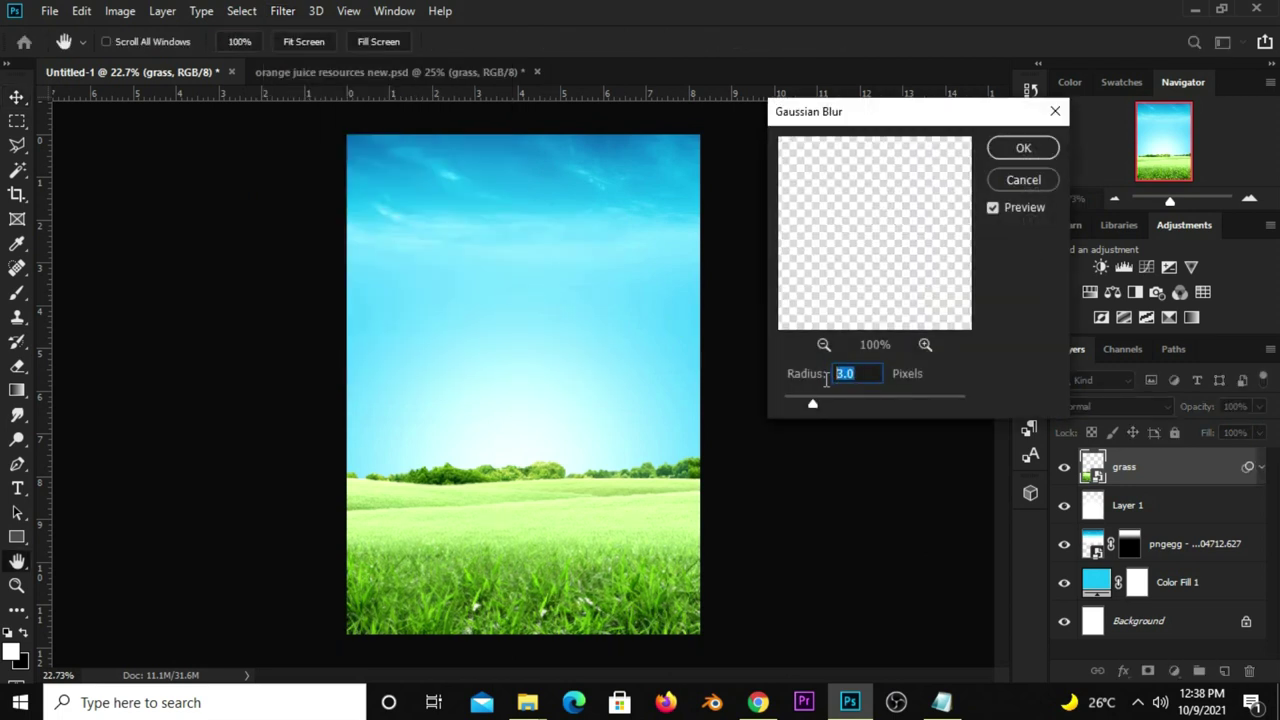
pyautogui.write('.5')
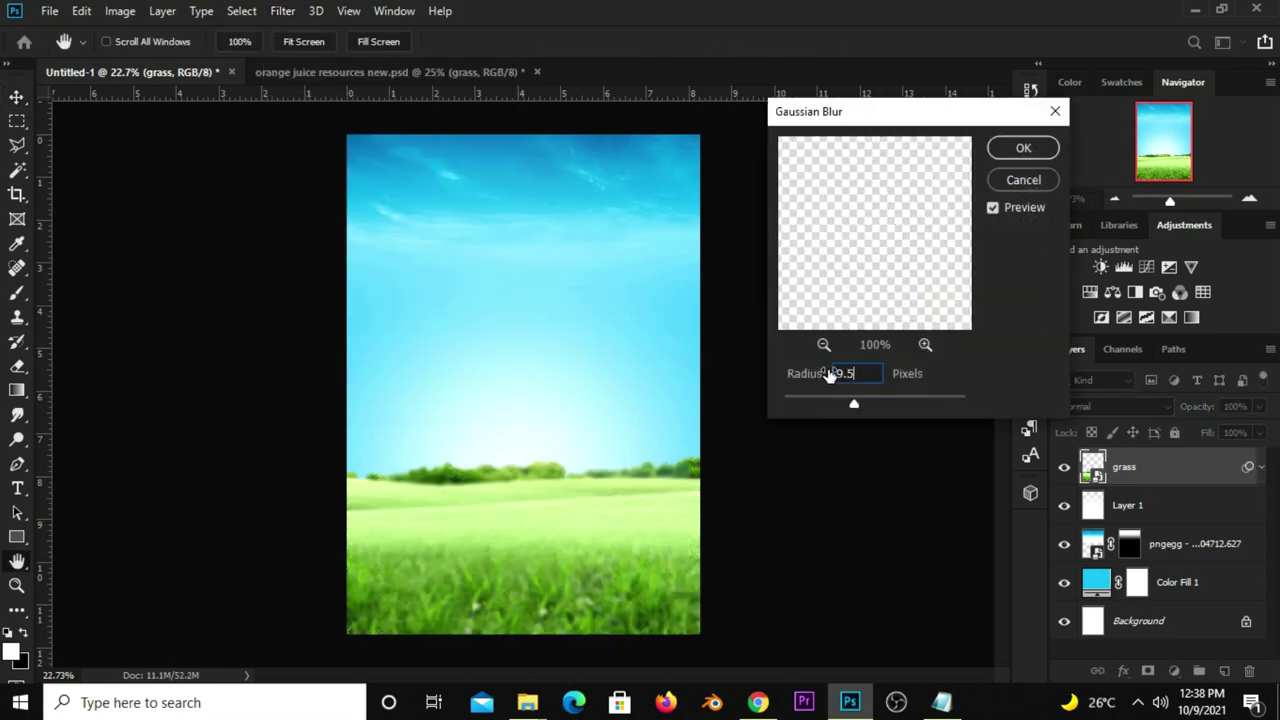
pyautogui.click(1020, 148)
pyautogui.press('v')
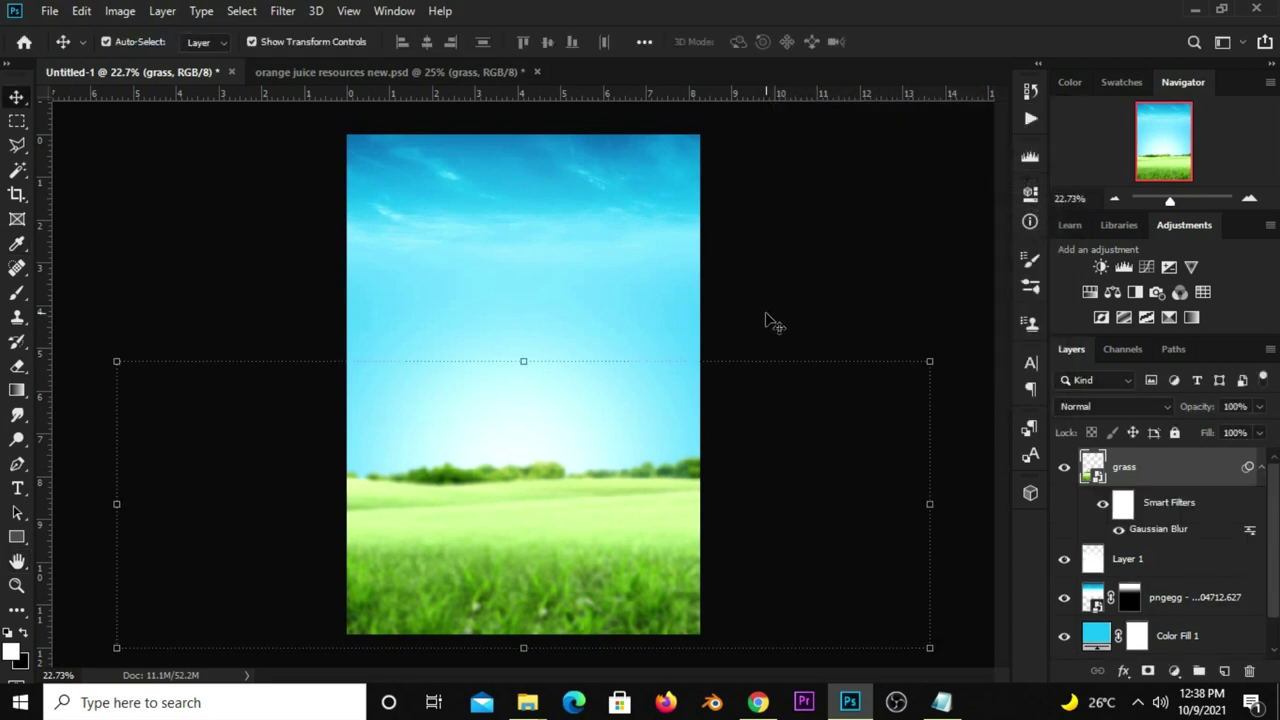
pyautogui.click(722, 310)
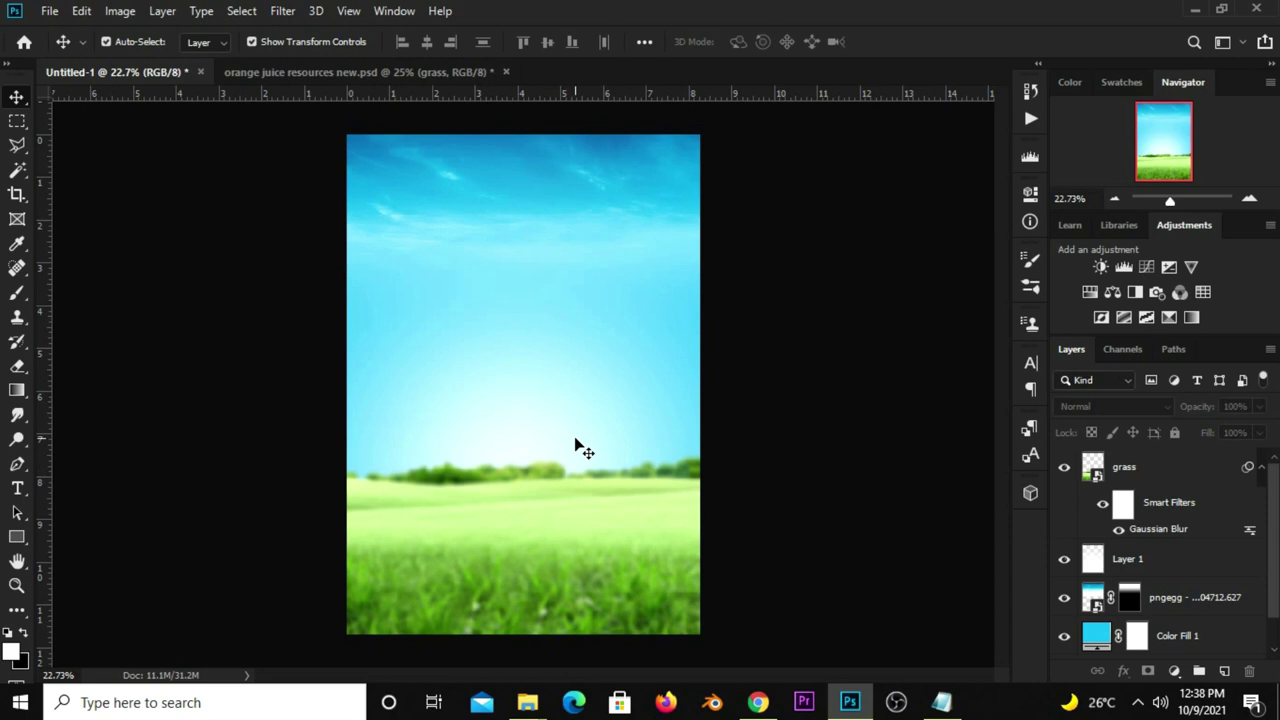
# Add a Curves 1 adjustment layer with the upper curve raised to brighten the scene.
pyautogui.click(1172, 670)
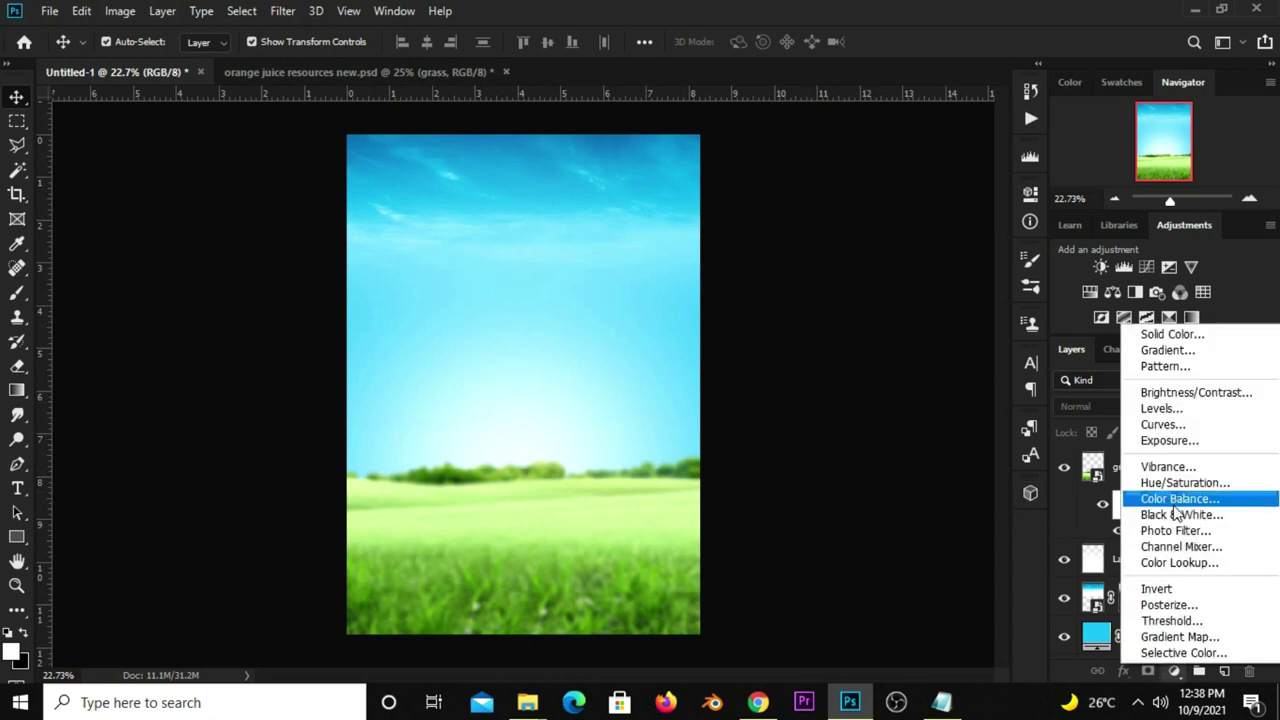
pyautogui.click(1162, 425)
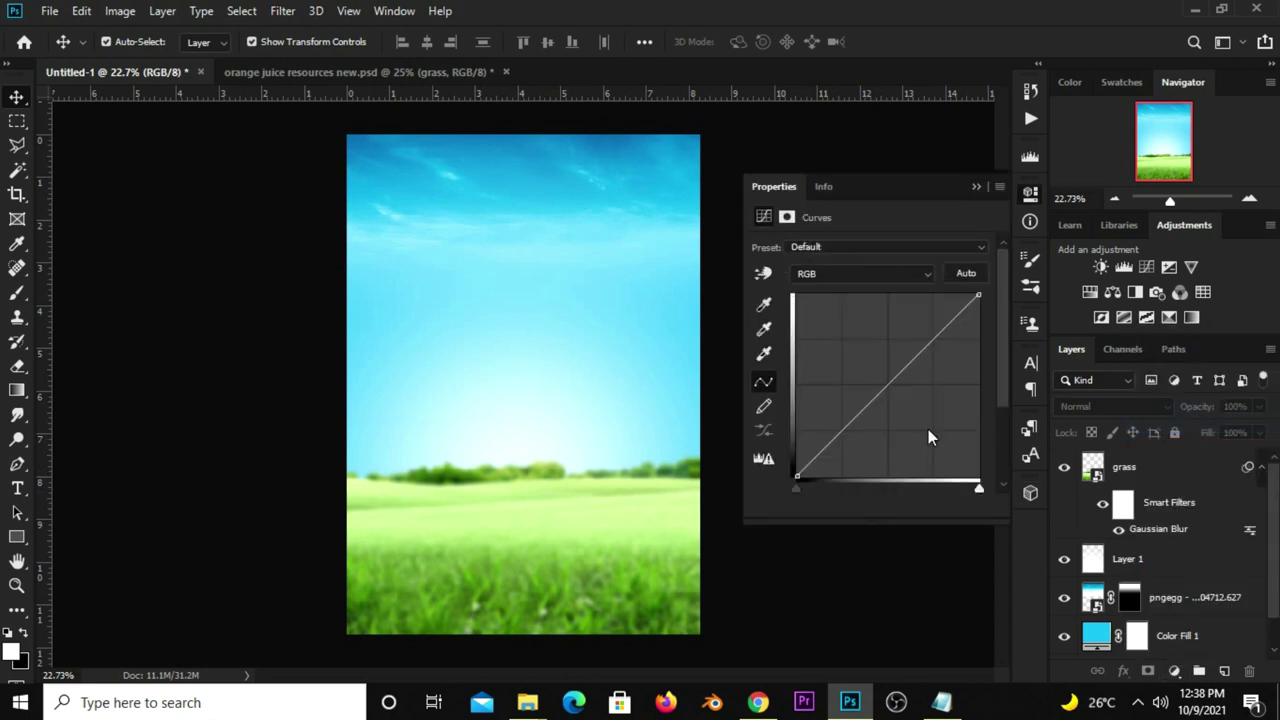
pyautogui.moveTo(863, 415); pyautogui.dragTo(861, 421)
pyautogui.moveTo(926, 337); pyautogui.dragTo(932, 339)
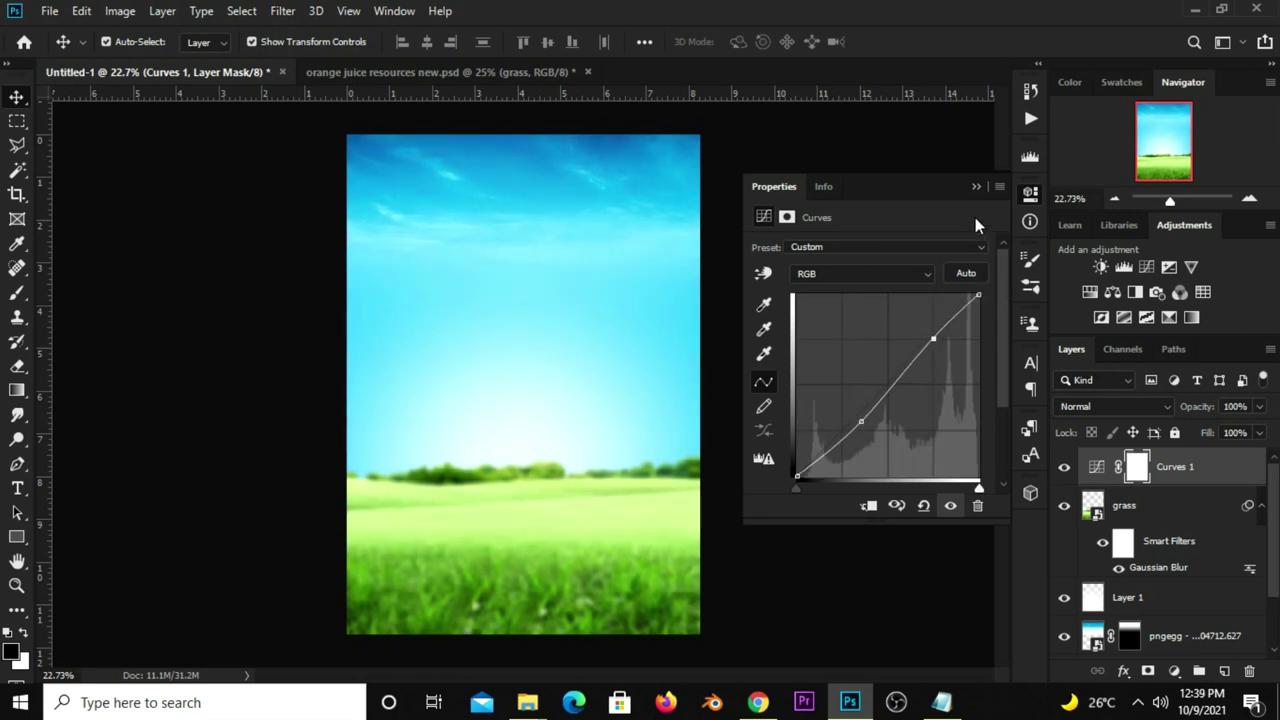
pyautogui.moveTo(862, 422); pyautogui.dragTo(862, 423)
pyautogui.click(976, 186)
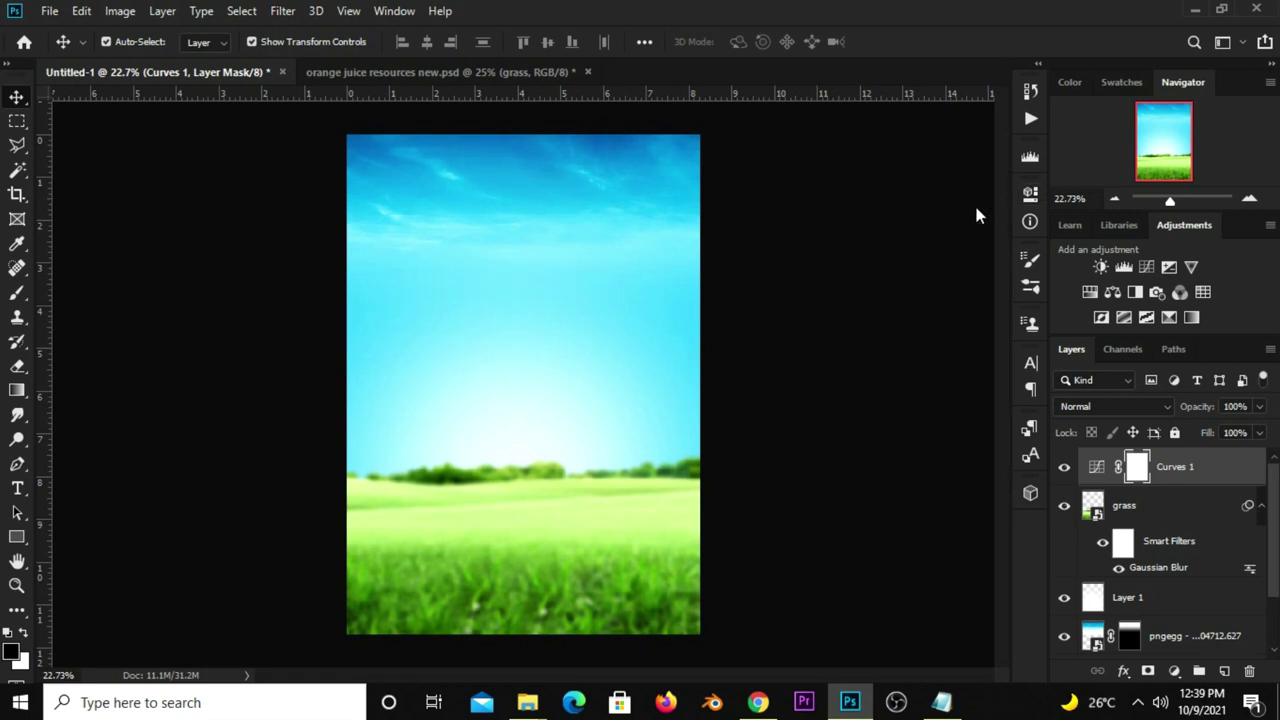
pyautogui.click(1065, 467)
pyautogui.click(880, 441)
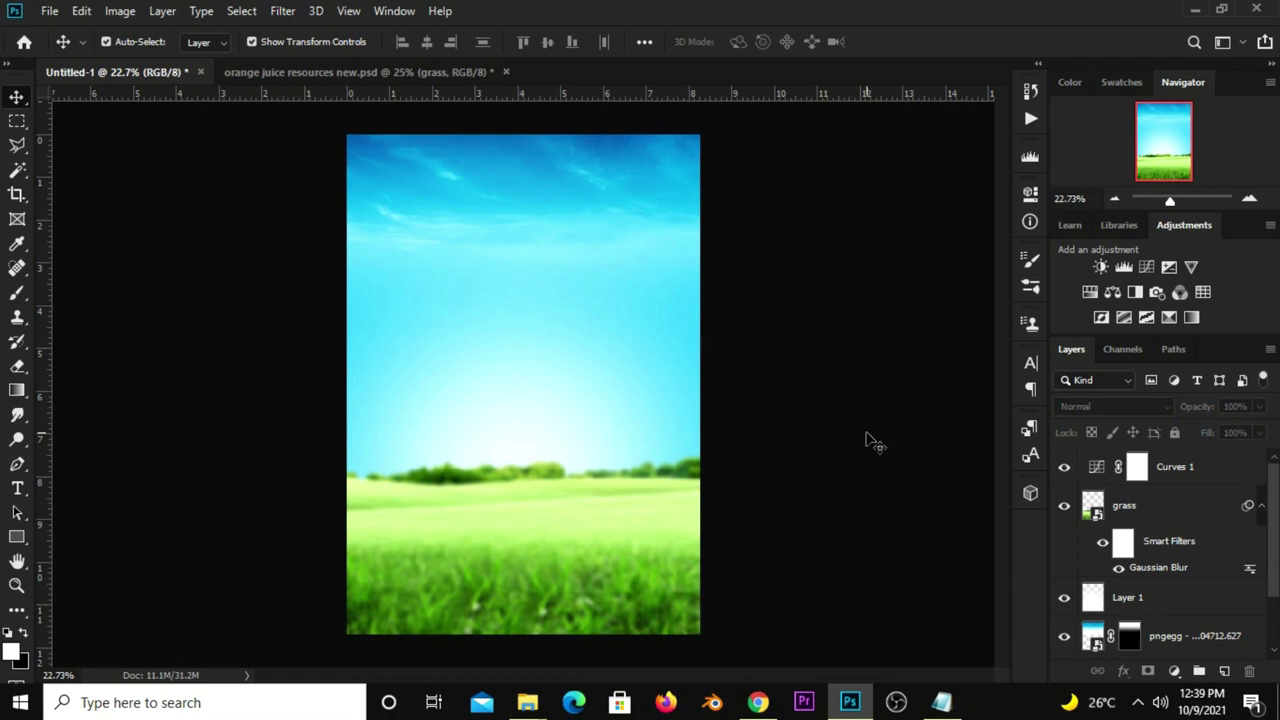
pyautogui.moveTo(599, 568); pyautogui.dragTo(603, 571)
pyautogui.click(797, 537)
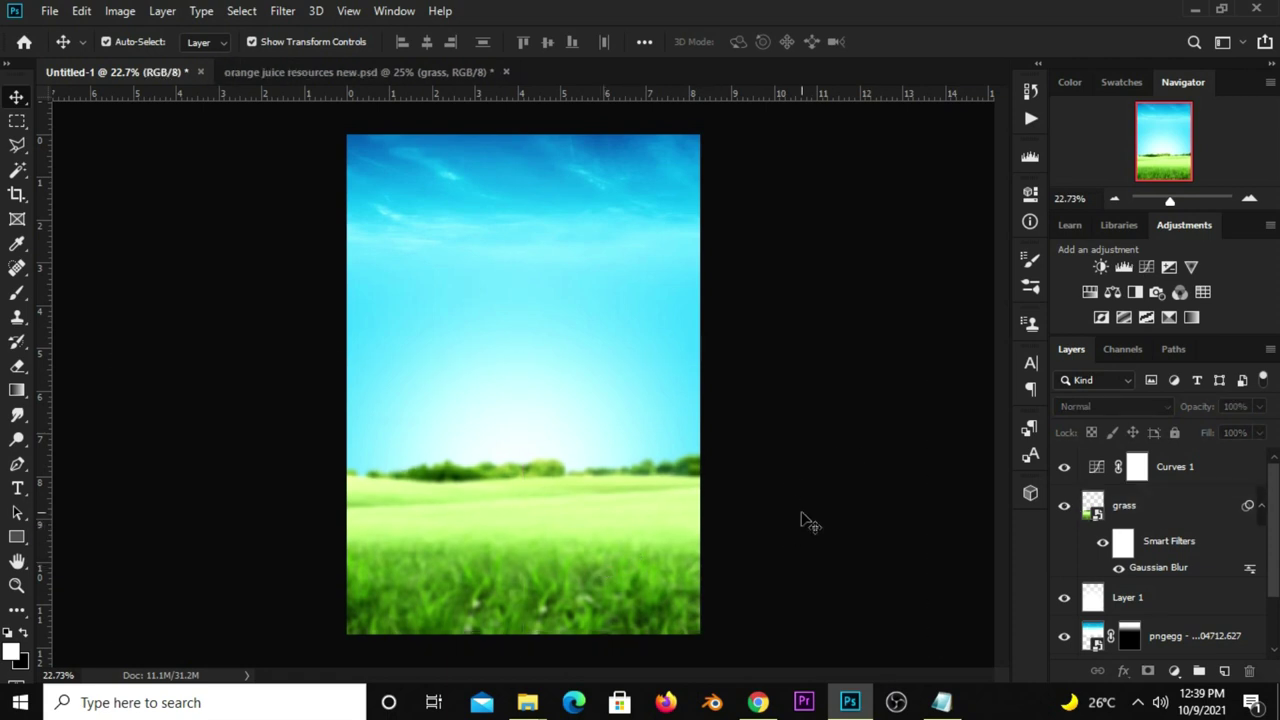
# Drag the wooden plank layer into Untitled-1 and convert it to a smart object.
pyautogui.click(400, 72)
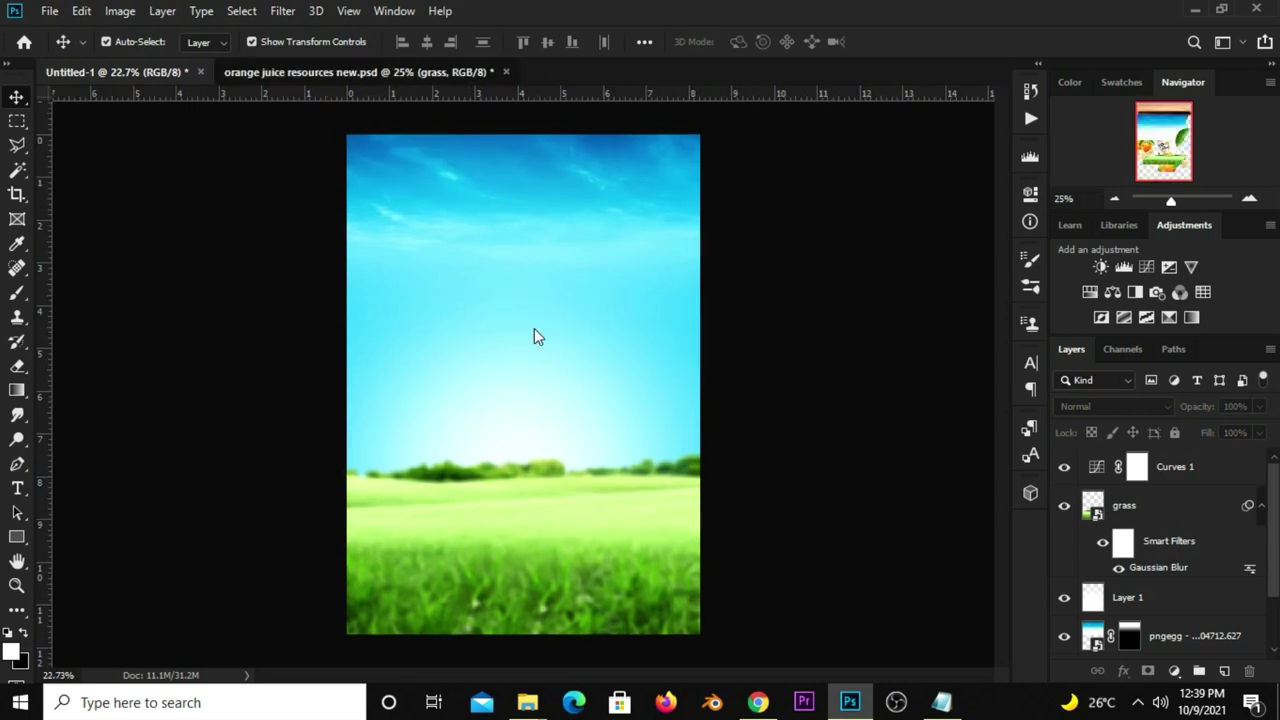
pyautogui.moveTo(617, 169); pyautogui.dragTo(614, 204)
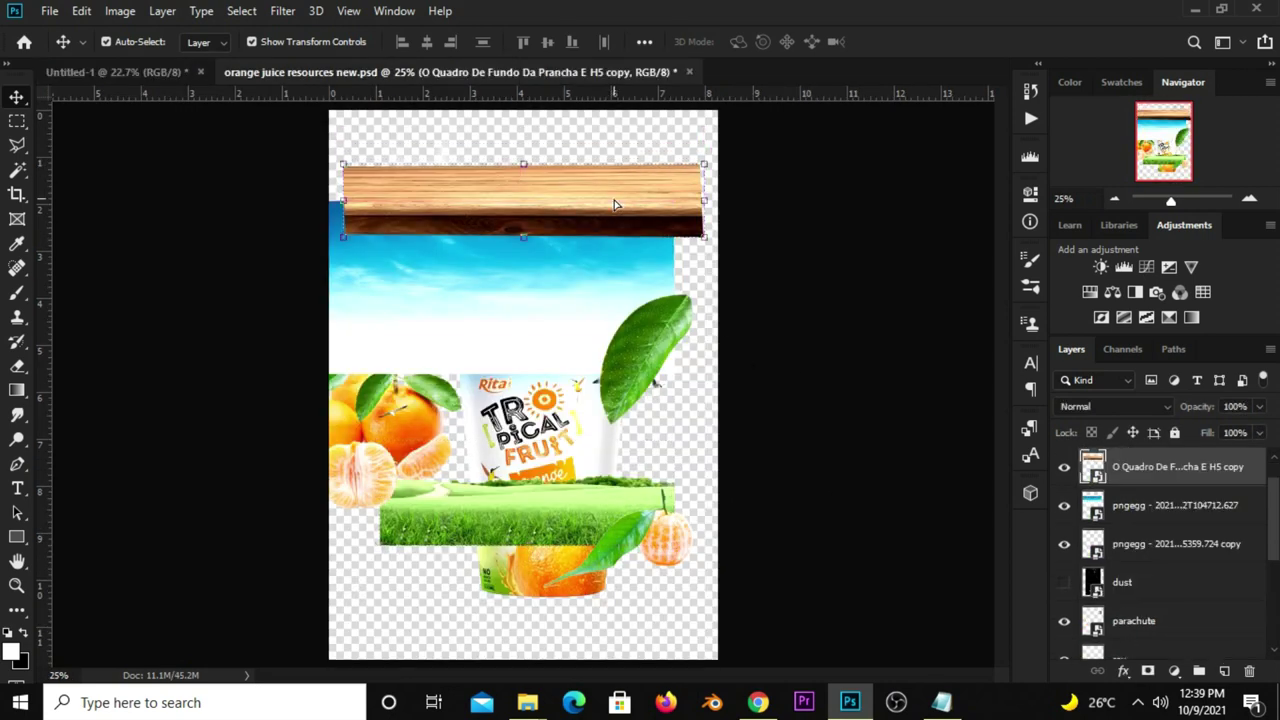
pyautogui.click(168, 70)
pyautogui.moveTo(168, 68); pyautogui.dragTo(198, 124)
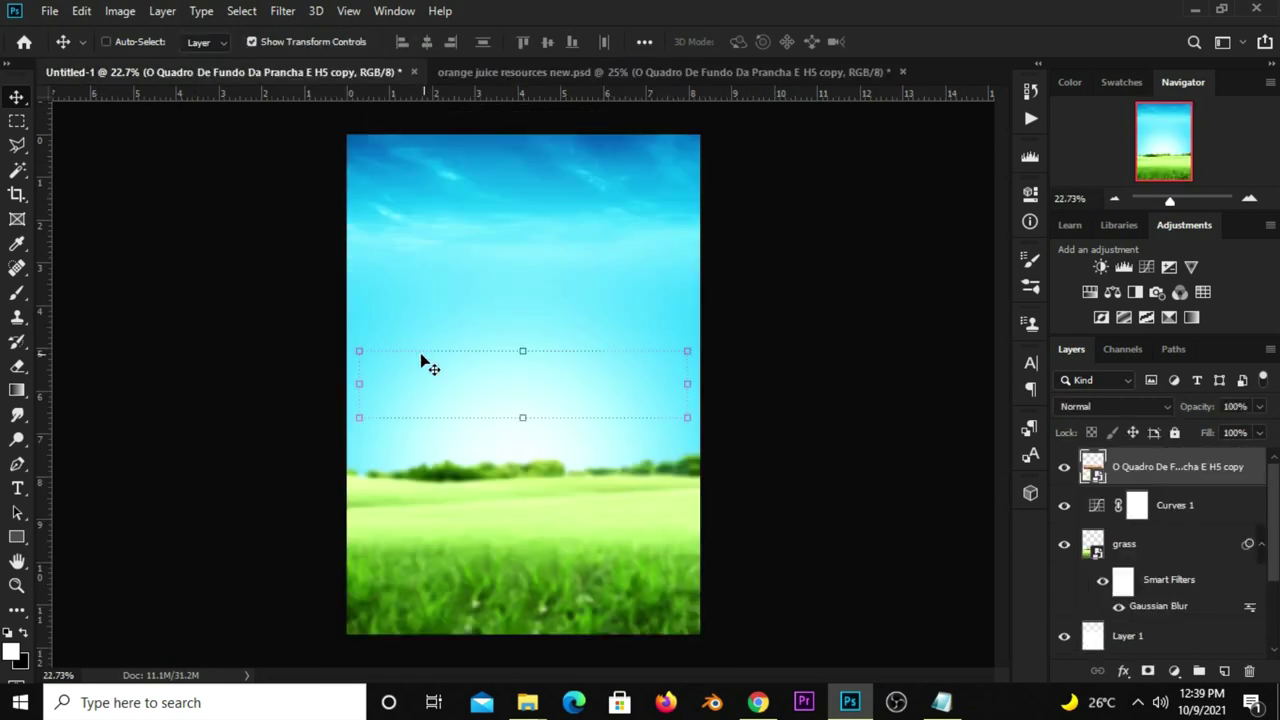
pyautogui.rightClick(1138, 474)
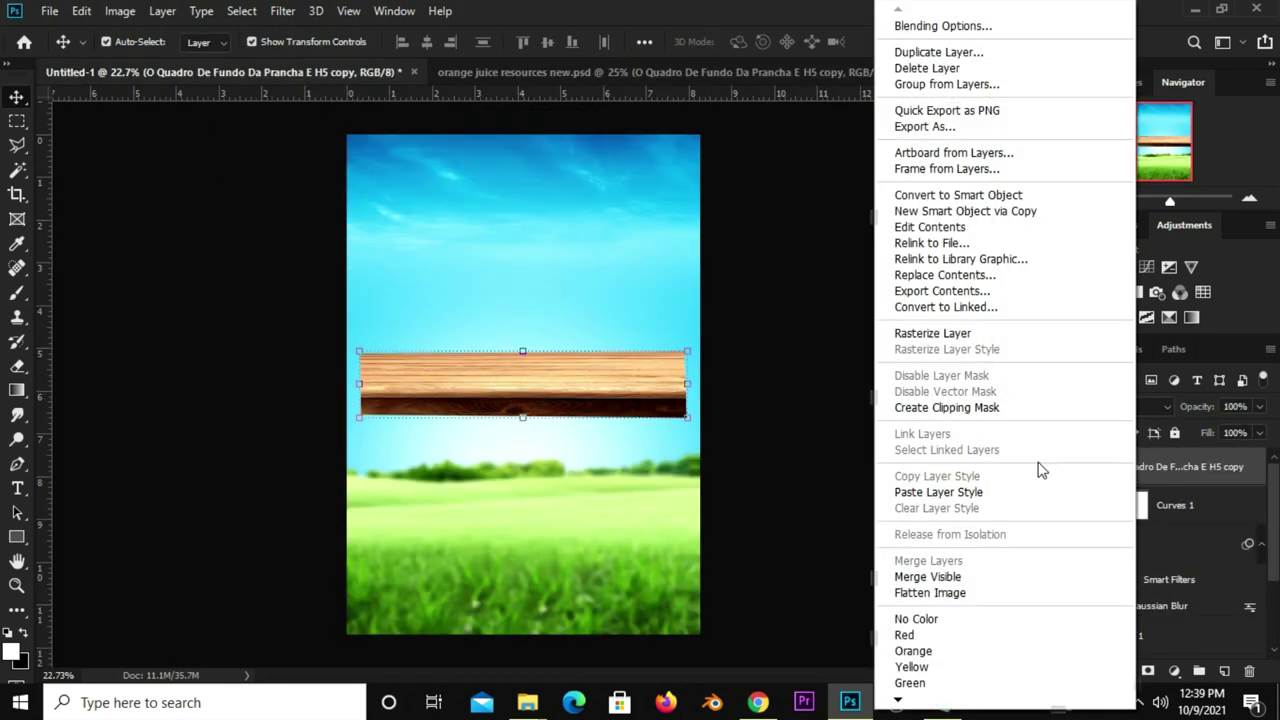
pyautogui.click(947, 197)
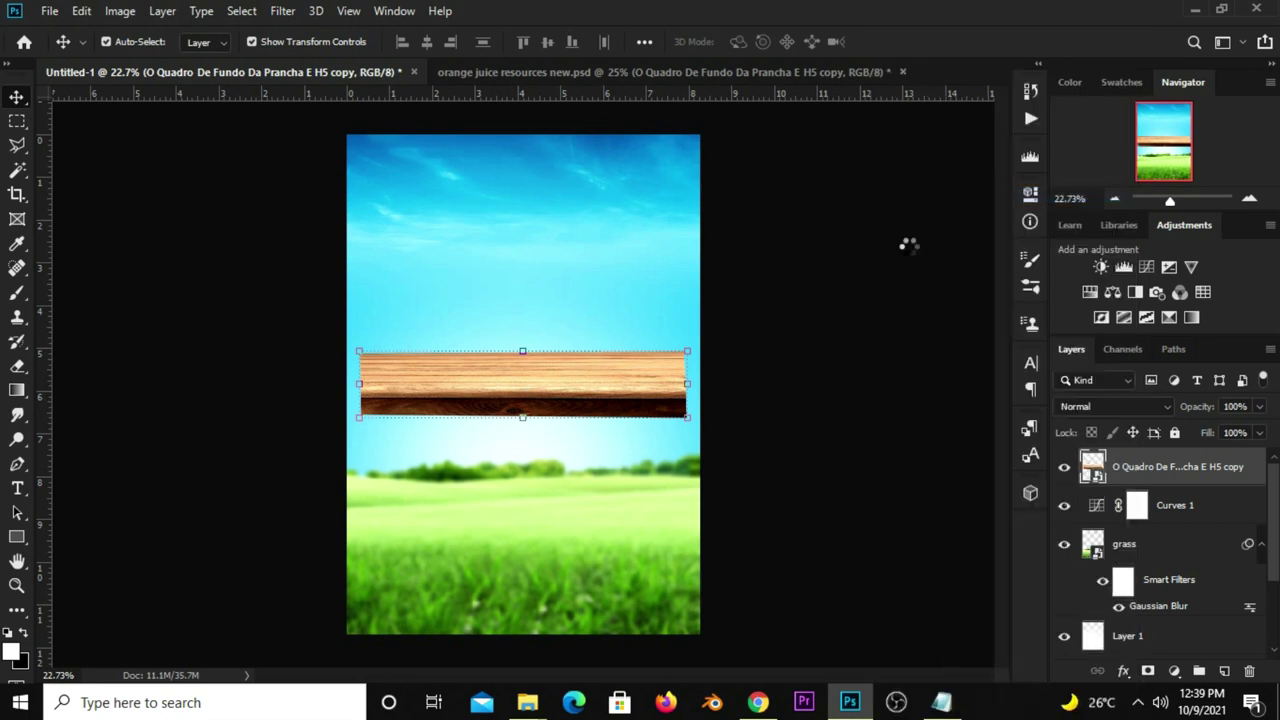
# Scale the plank to about 163% and place it across the canvas bottom.
pyautogui.hotkey('ctrl', 't')
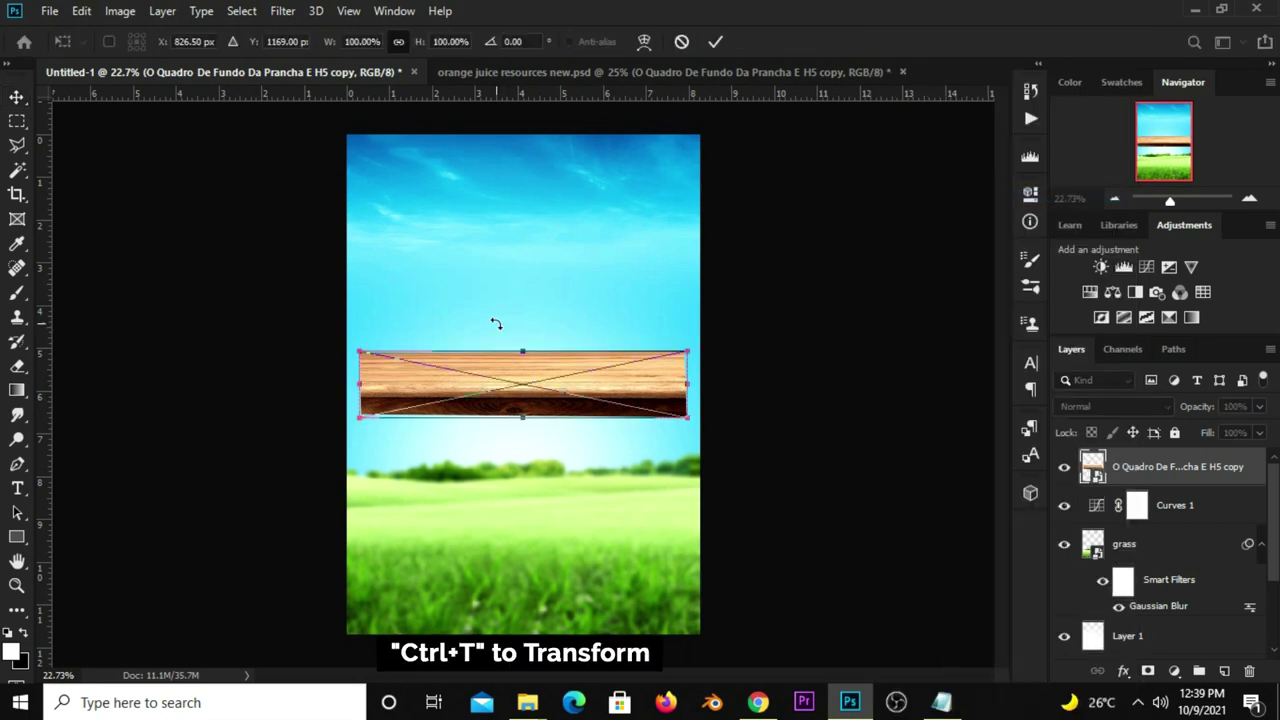
pyautogui.moveTo(359, 417)
pyautogui.mouseDown()
pyautogui.moveTo(302, 481)
pyautogui.moveTo(190, 503)
pyautogui.mouseUp()
pyautogui.moveTo(455, 390); pyautogui.dragTo(480, 581)
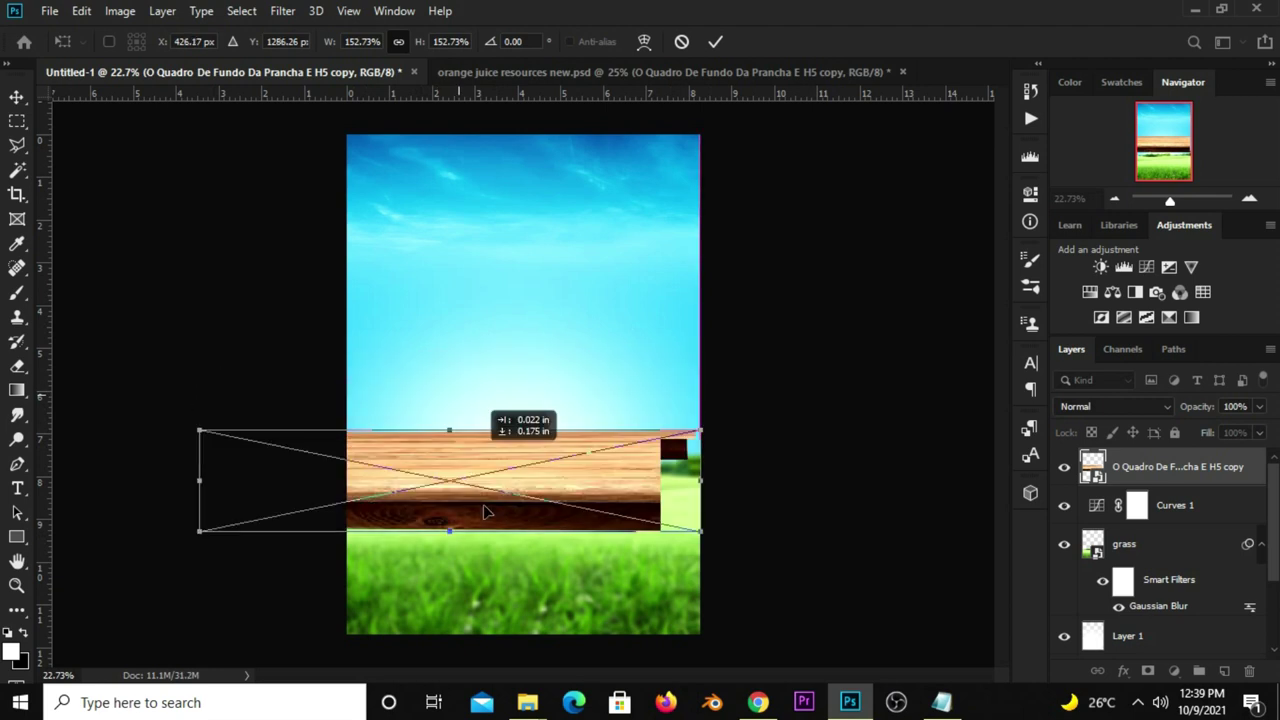
pyautogui.click(716, 42)
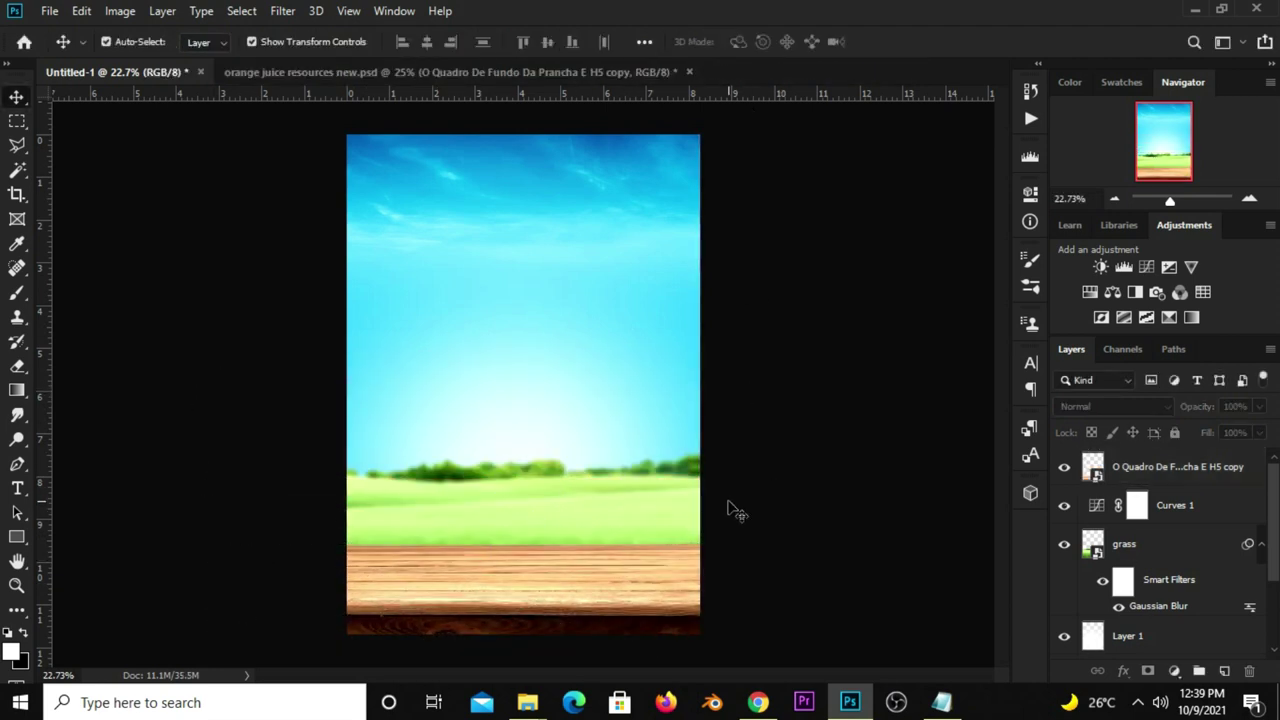
pyautogui.click(623, 583)
pyautogui.hotkey('ctrl', 't')
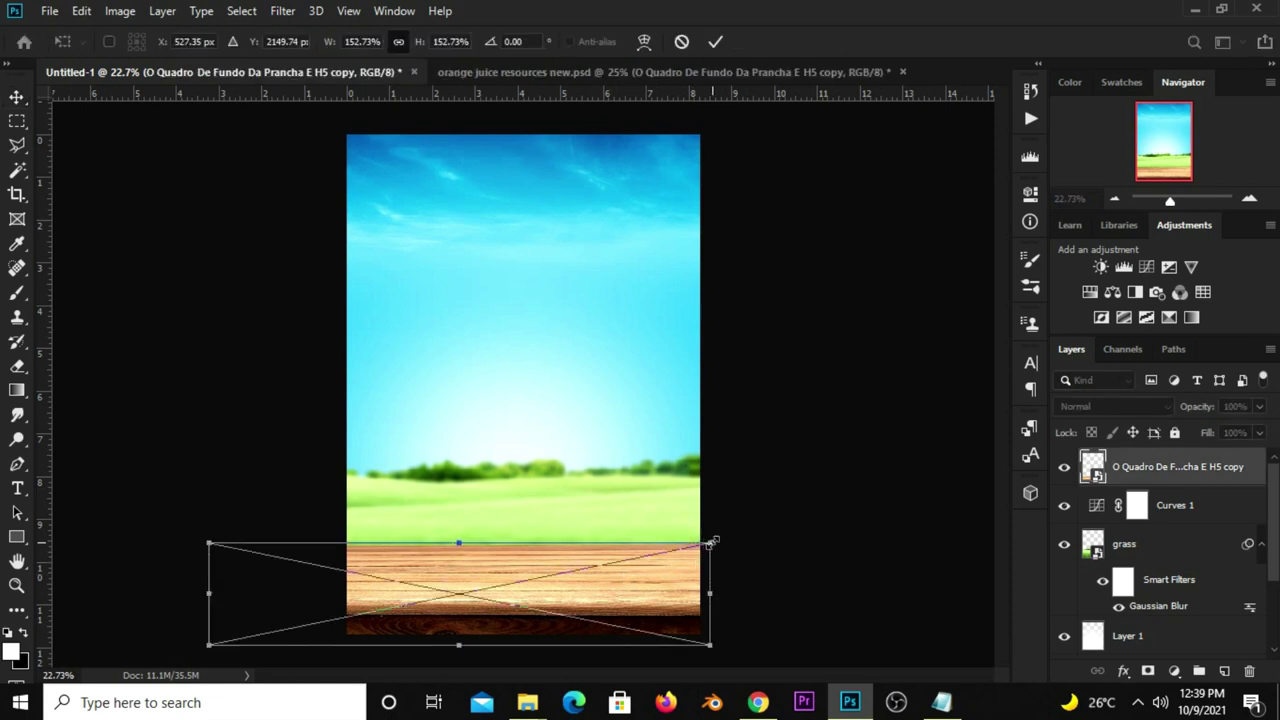
pyautogui.moveTo(712, 541); pyautogui.dragTo(745, 530)
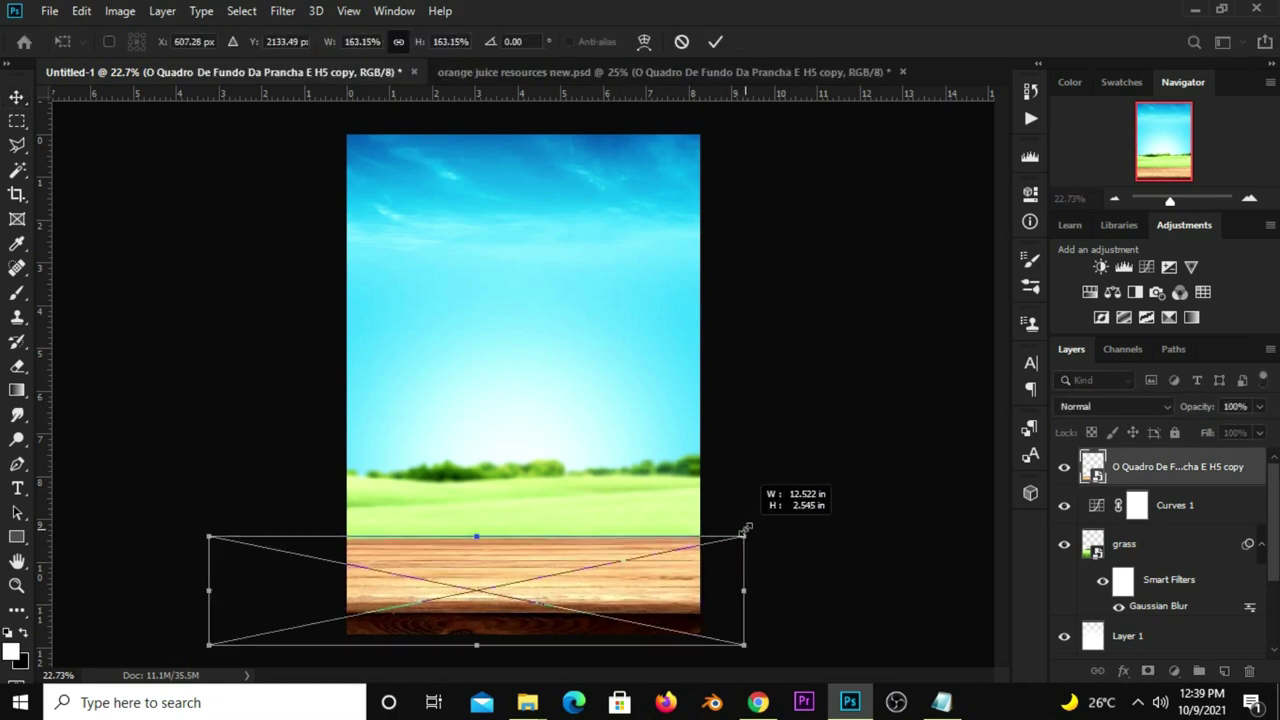
pyautogui.click(716, 42)
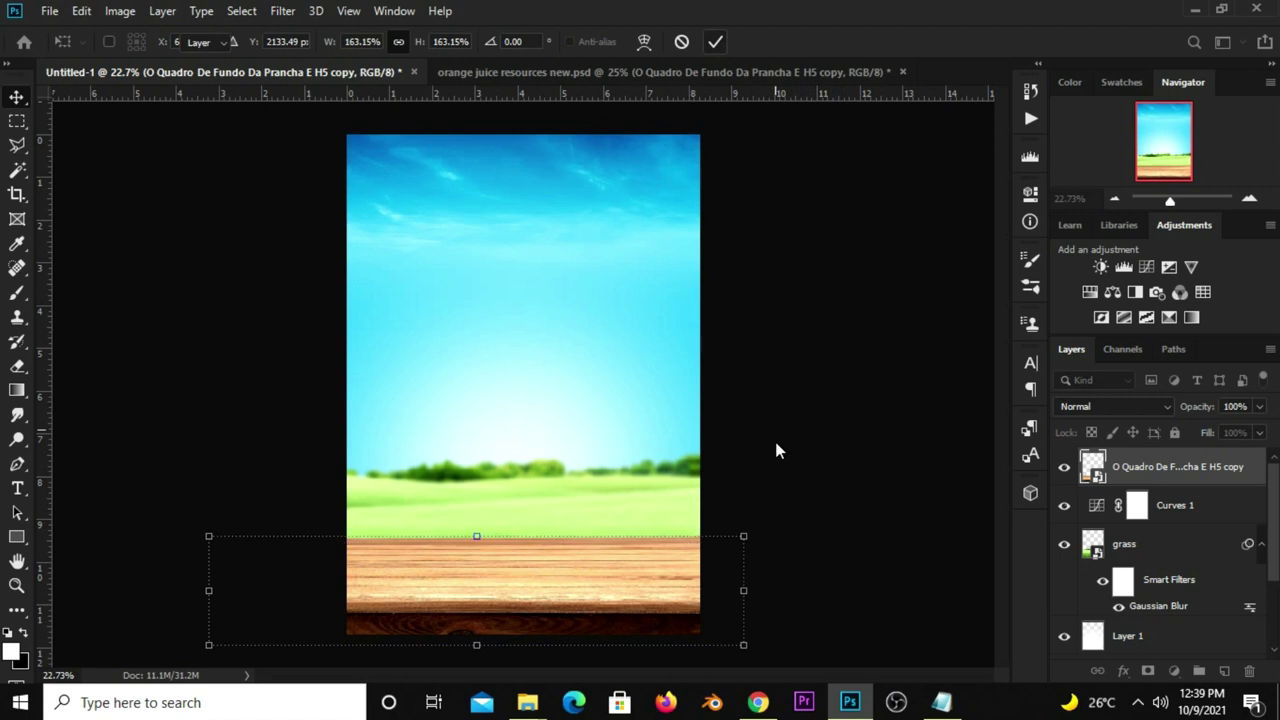
# Transform the smart-filtered grass layer, dismiss the warning, and drag it down above the plank.
pyautogui.click(1100, 555)
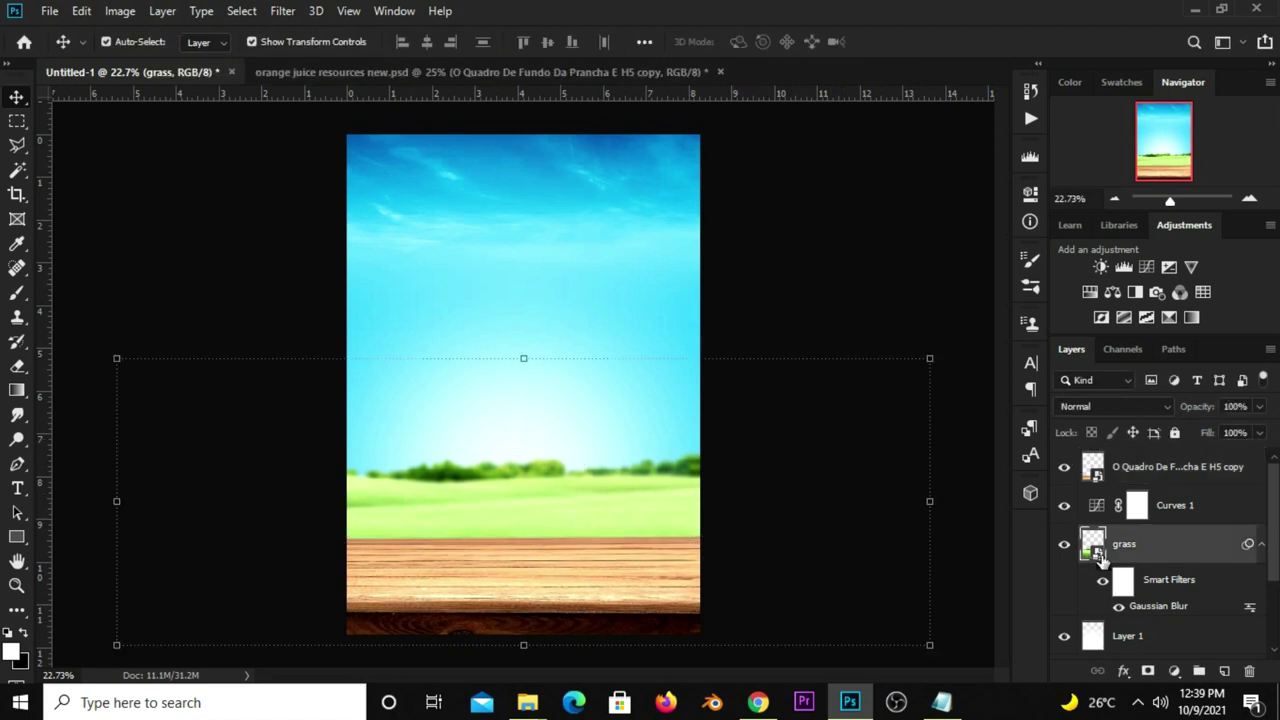
pyautogui.click(1058, 548)
pyautogui.click(520, 355)
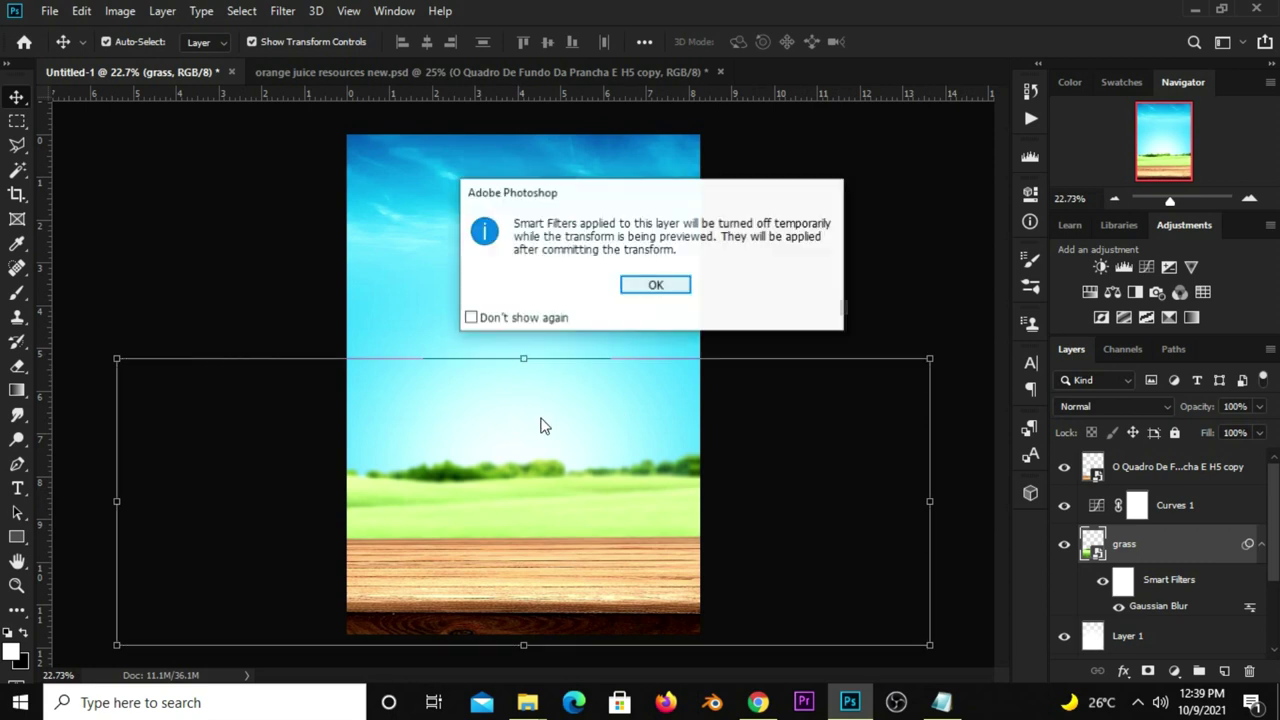
pyautogui.click(646, 286)
pyautogui.moveTo(547, 457)
pyautogui.mouseDown()
pyautogui.moveTo(548, 487)
pyautogui.moveTo(533, 497)
pyautogui.mouseUp()
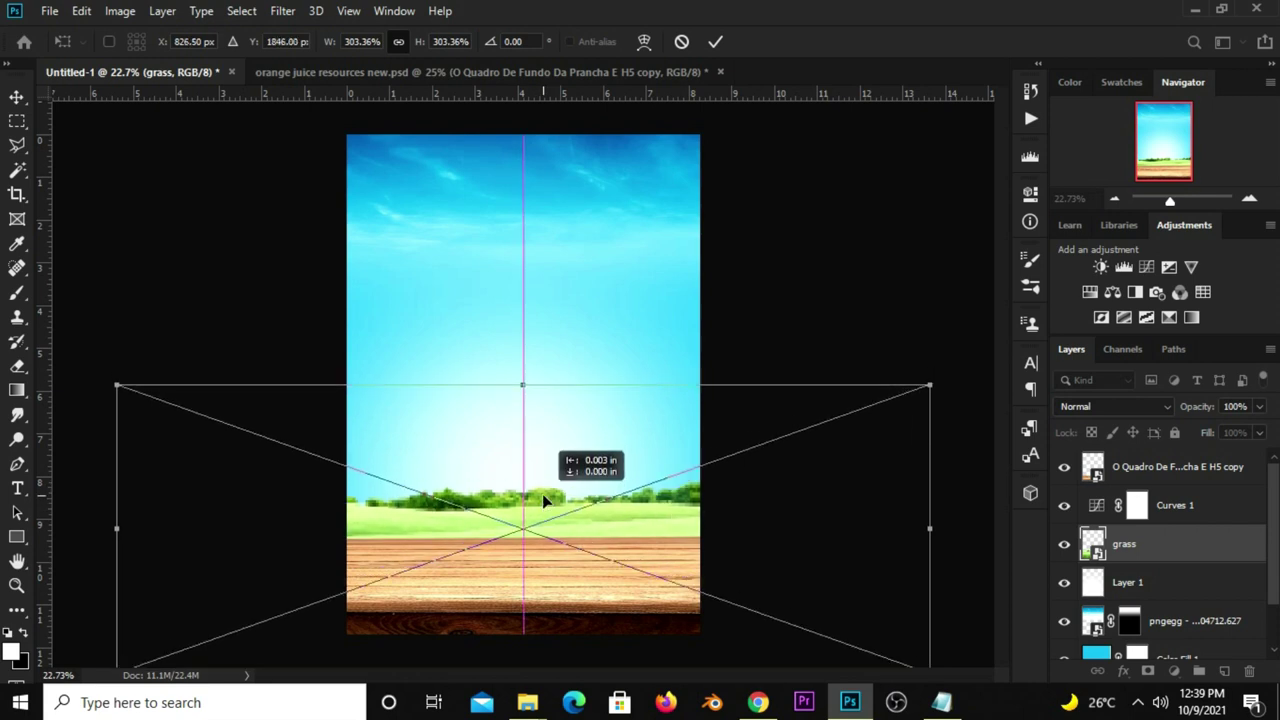
pyautogui.press('Return')
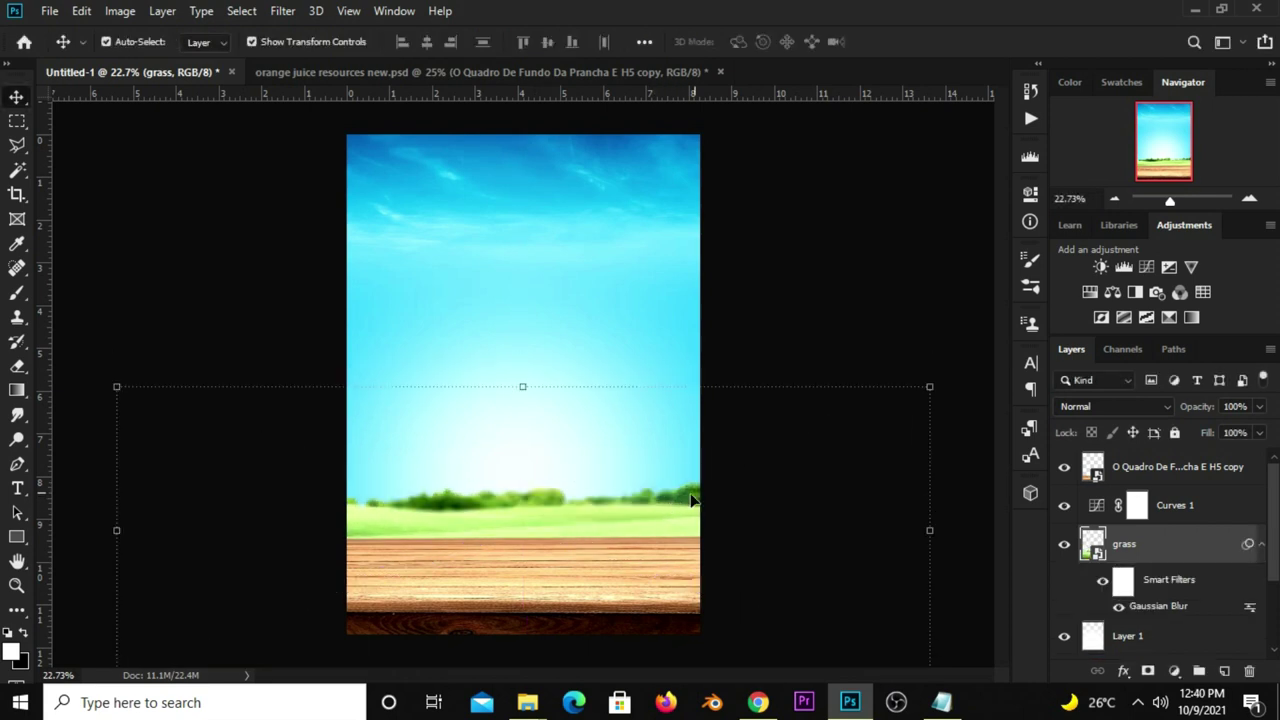
pyautogui.click(782, 502)
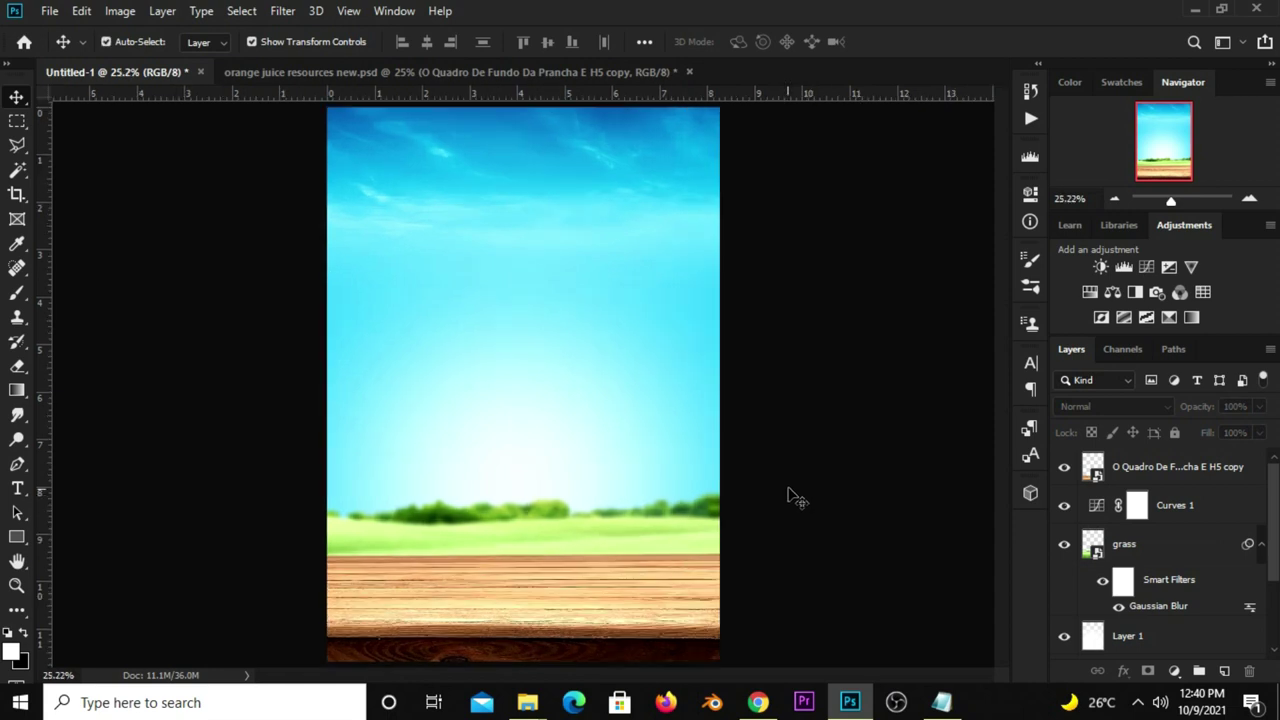
# Add a Levels adjustment clipped to the wooden plank, with output white lowered to 210.
pyautogui.click(660, 606)
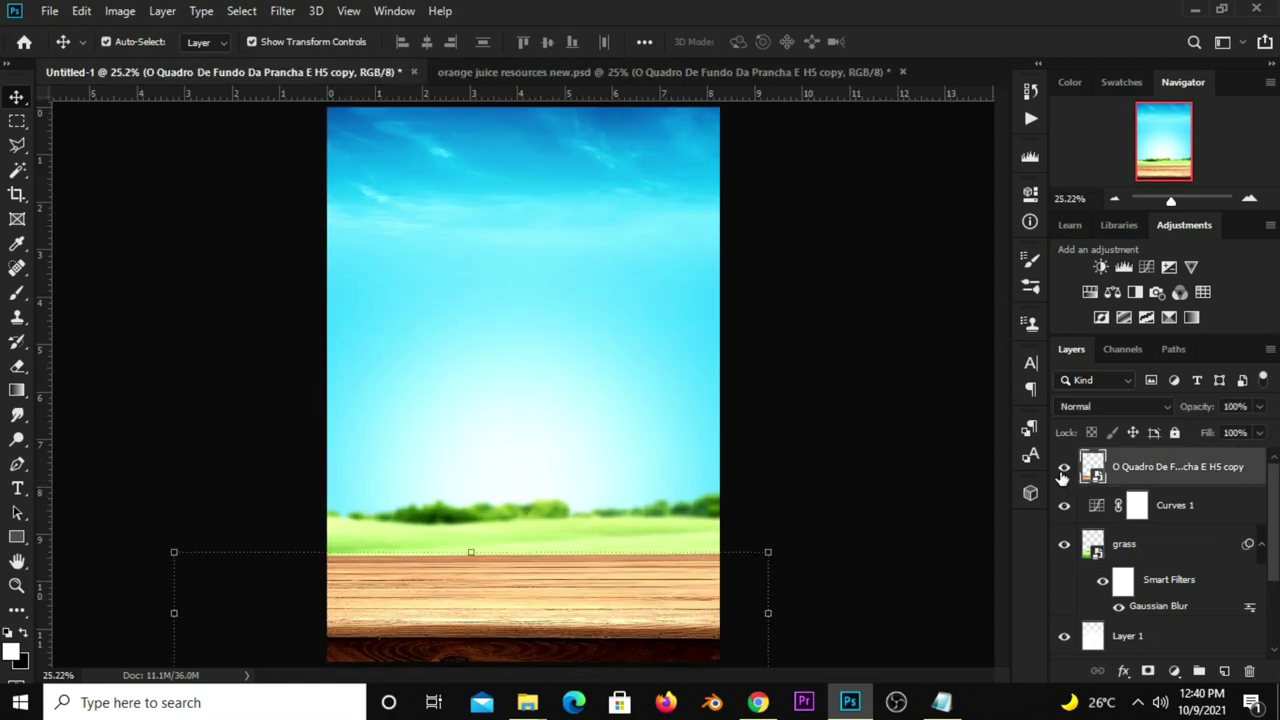
pyautogui.click(1064, 470)
pyautogui.click(1064, 470)
pyautogui.click(909, 563)
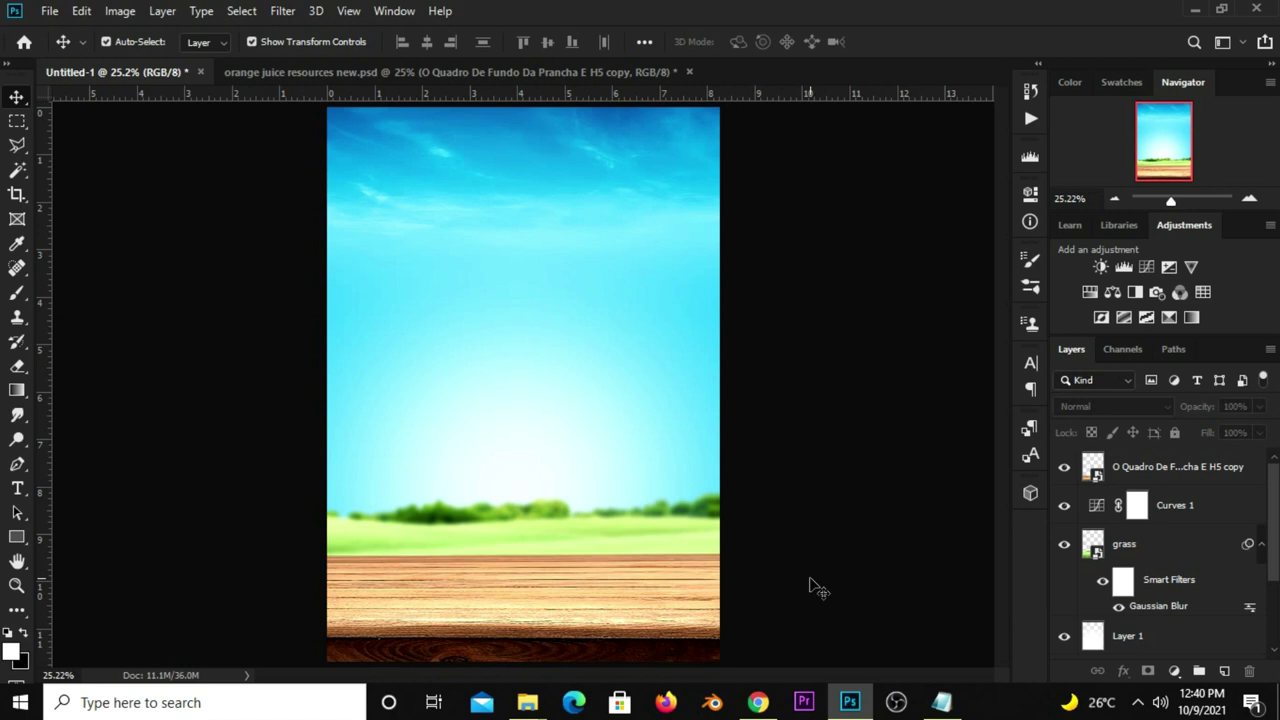
pyautogui.click(1064, 468)
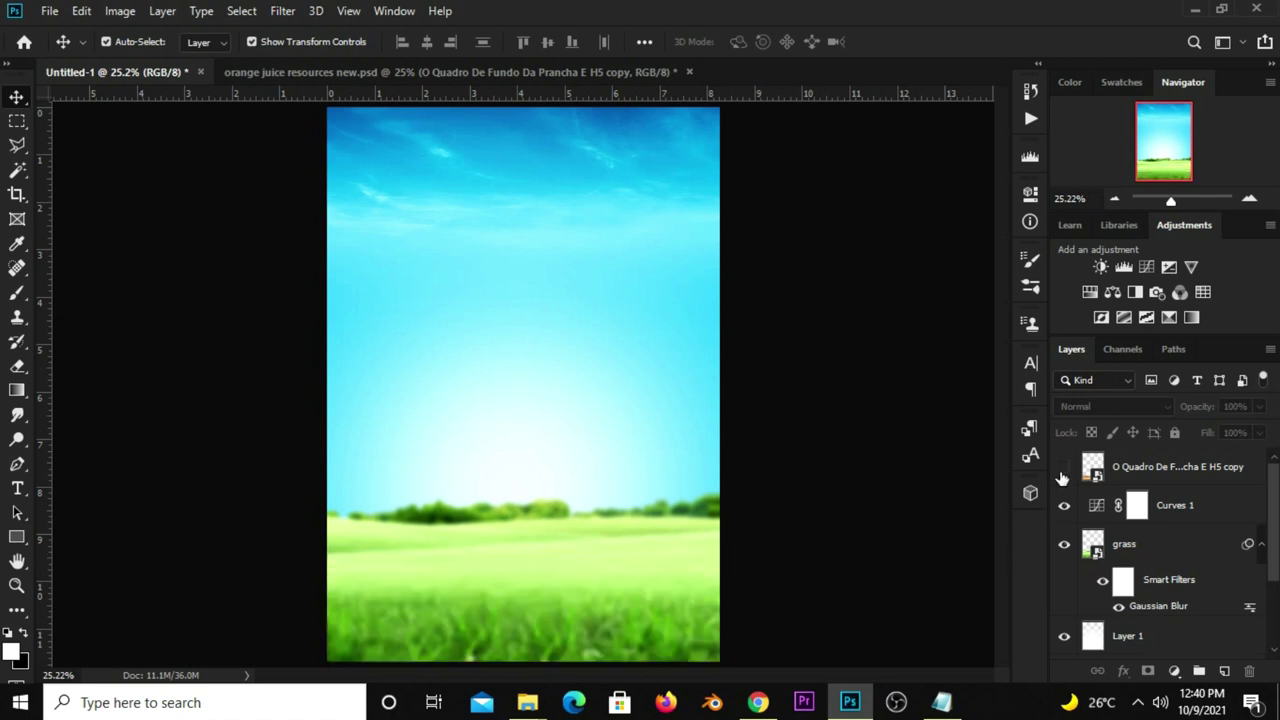
pyautogui.click(1147, 474)
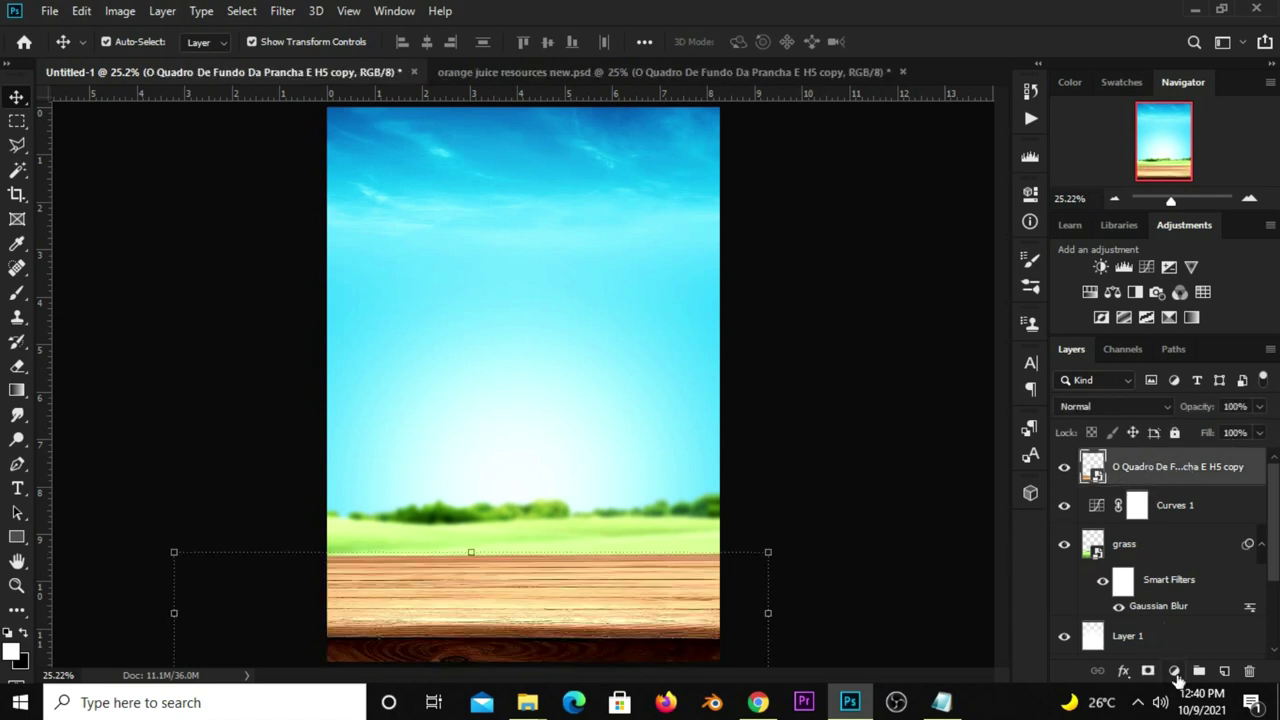
pyautogui.click(1172, 669)
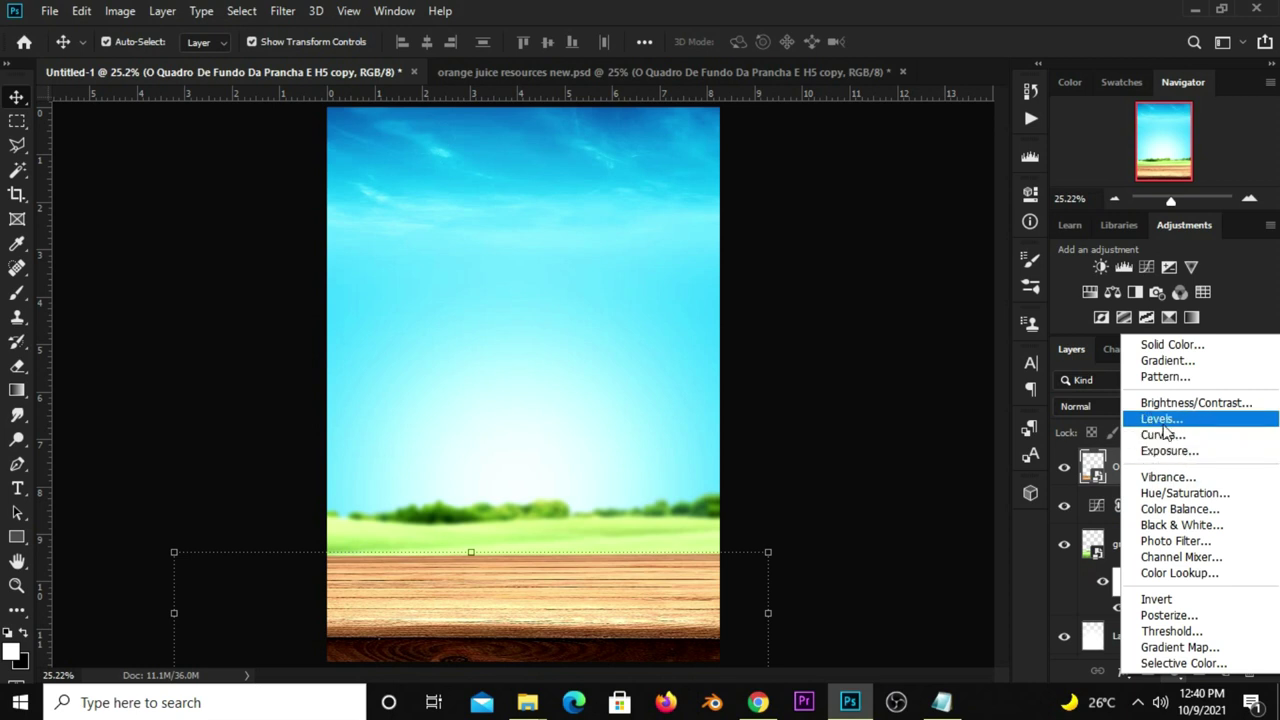
pyautogui.click(1160, 418)
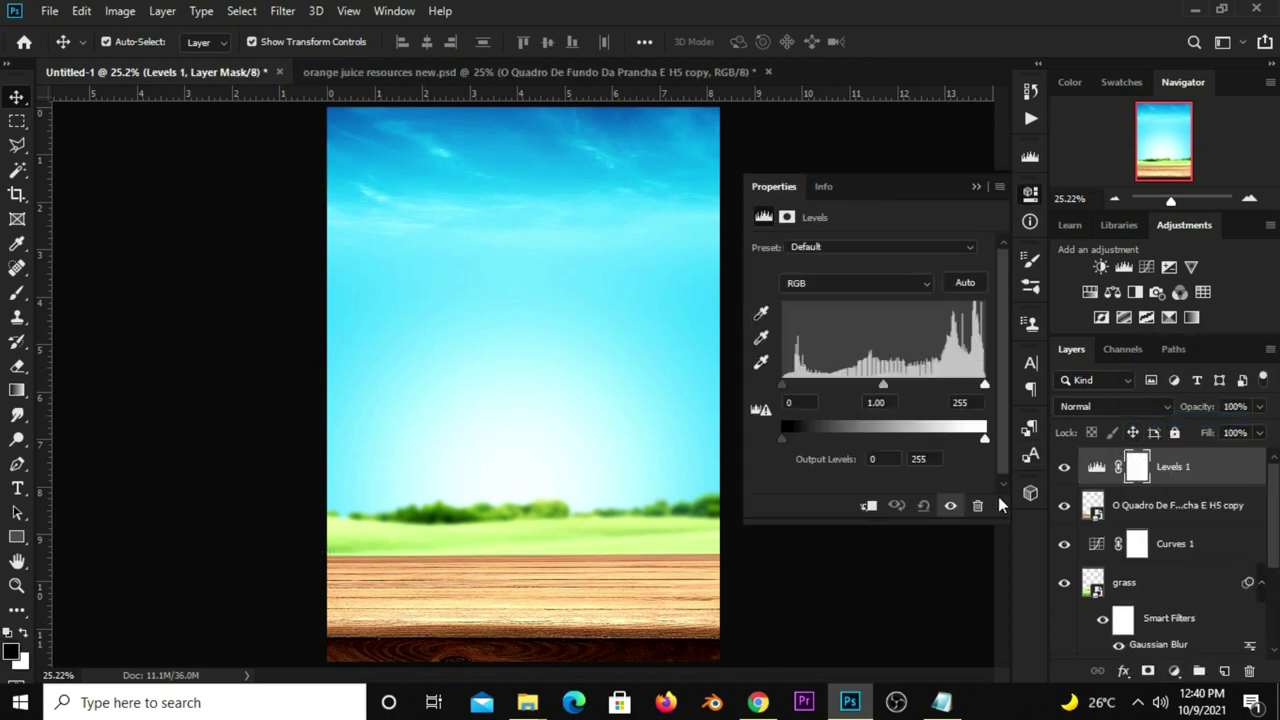
pyautogui.click(868, 507)
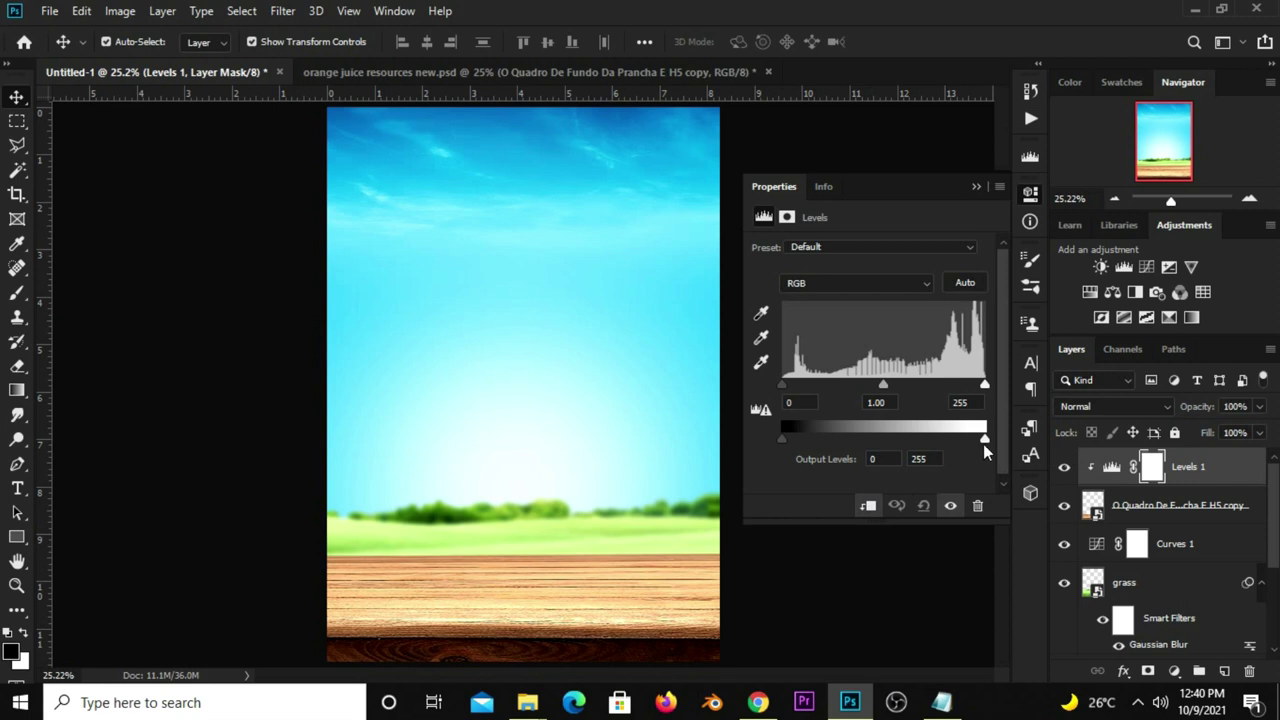
pyautogui.moveTo(985, 438); pyautogui.dragTo(963, 440)
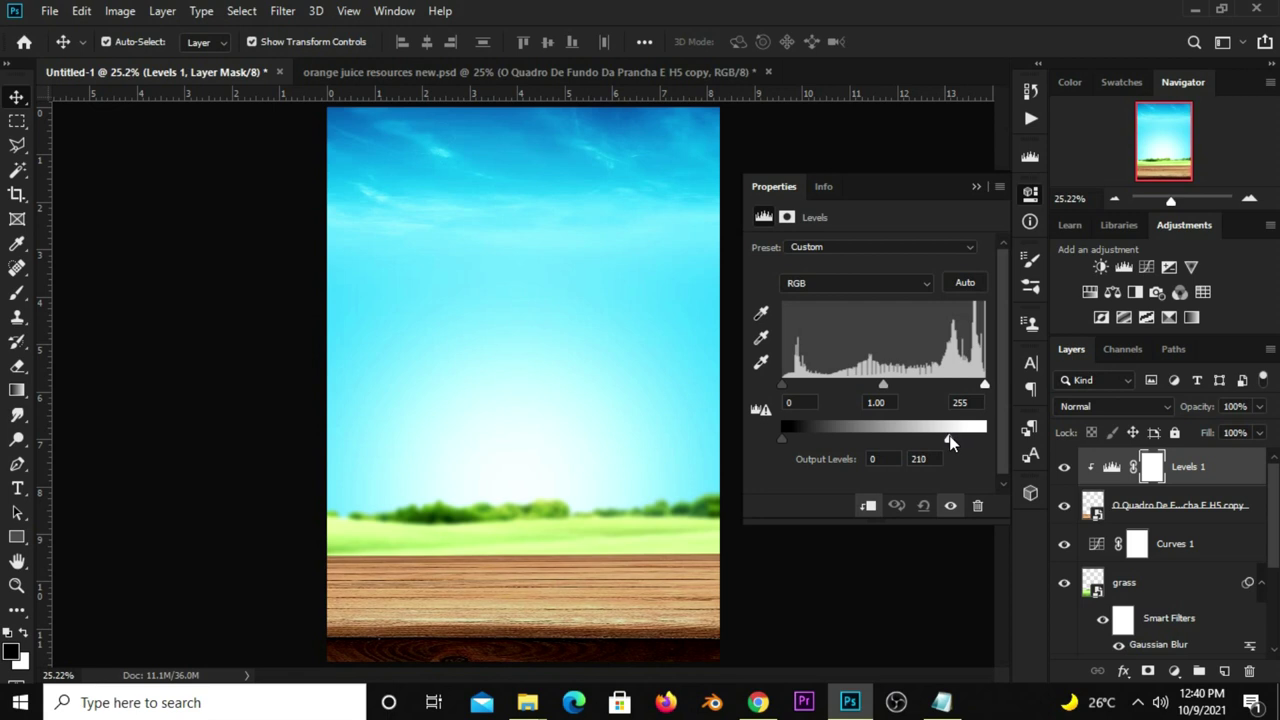
pyautogui.click(976, 187)
# Reduce the Levels 1 layer opacity to 47%.
pyautogui.click(1063, 466)
pyautogui.click(1259, 407)
pyautogui.moveTo(1262, 428); pyautogui.dragTo(1213, 427)
pyautogui.click(1066, 477)
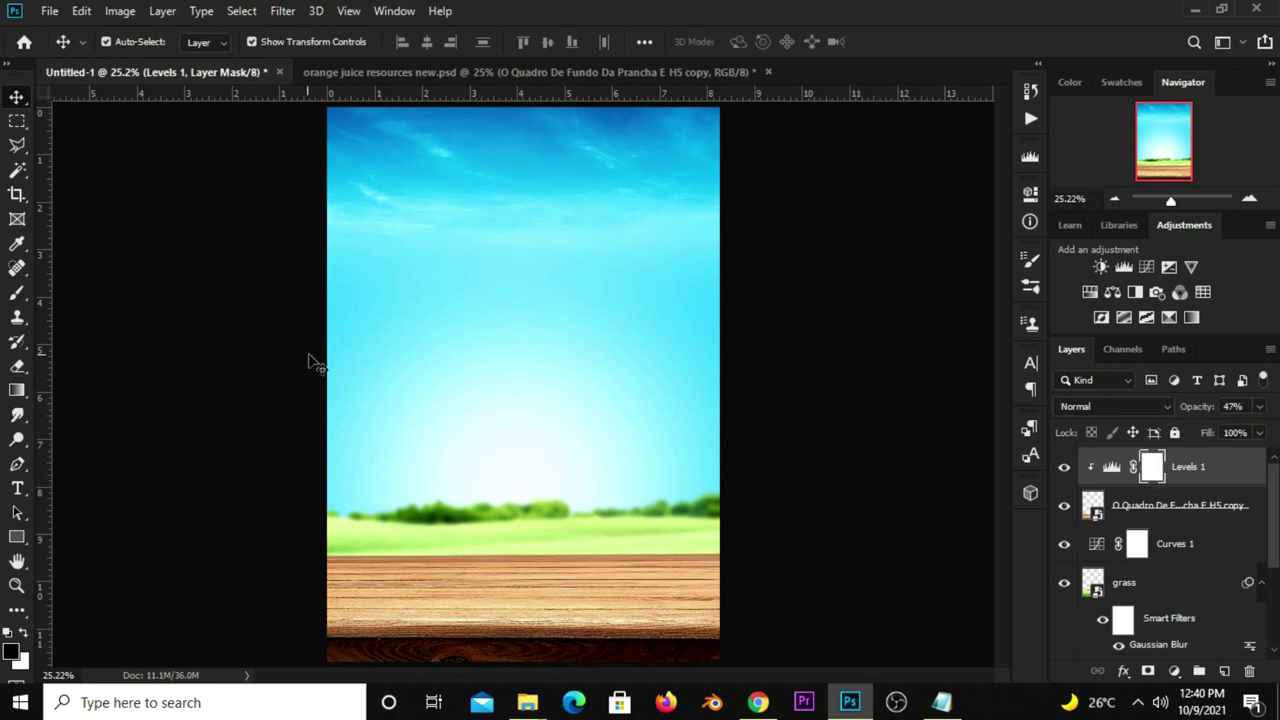
# Set up a black Brush with 5% roundness, reduced to 1800 px.
pyautogui.click(13, 300)
pyautogui.click(89, 288)
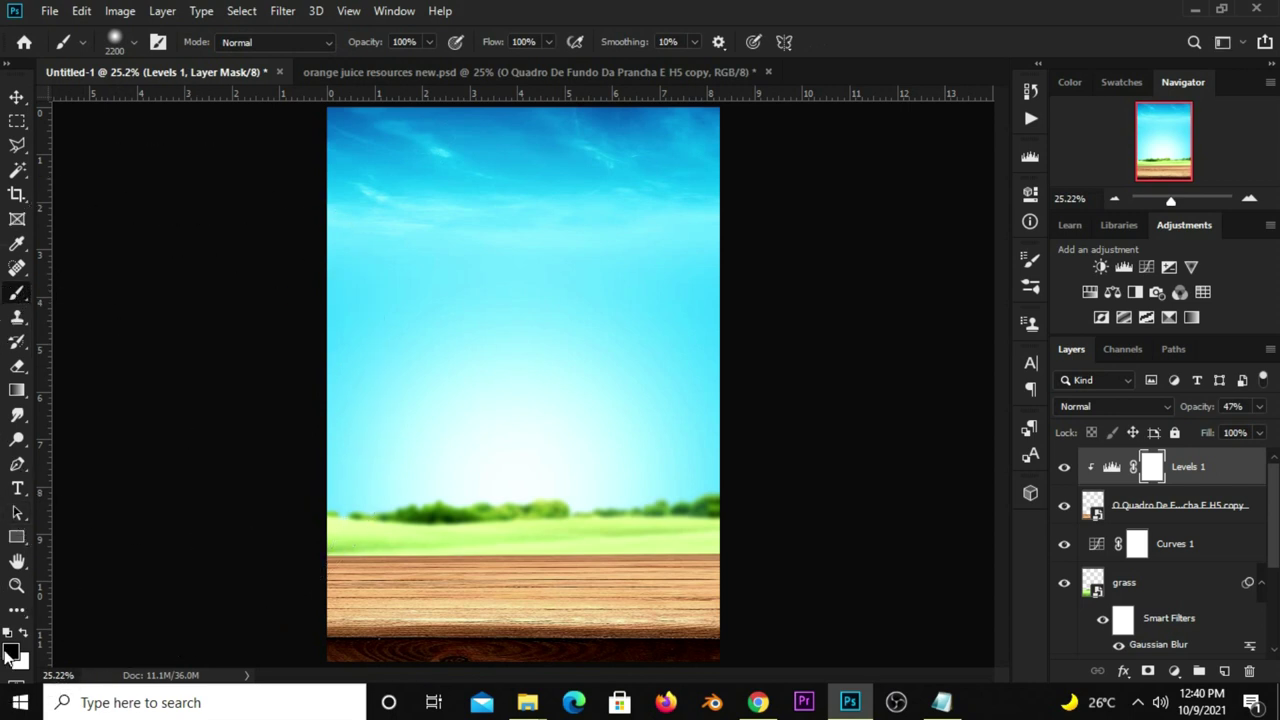
pyautogui.click(11, 651)
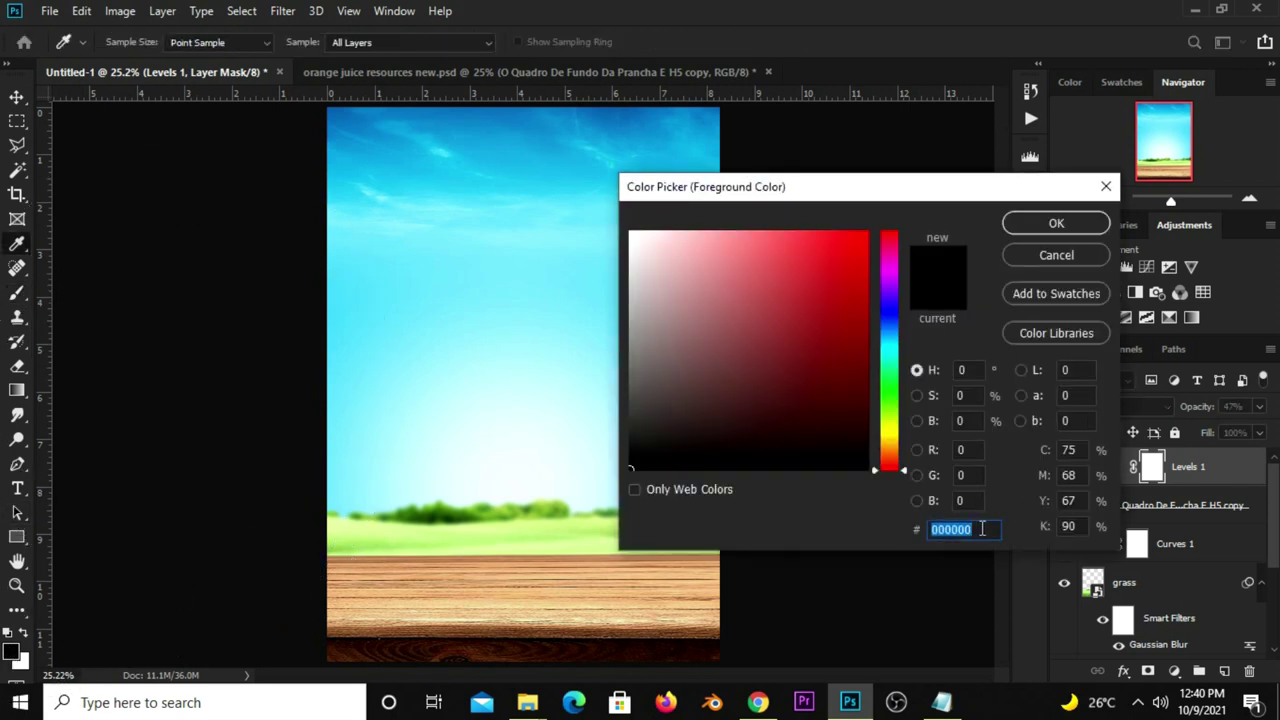
pyautogui.click(1008, 222)
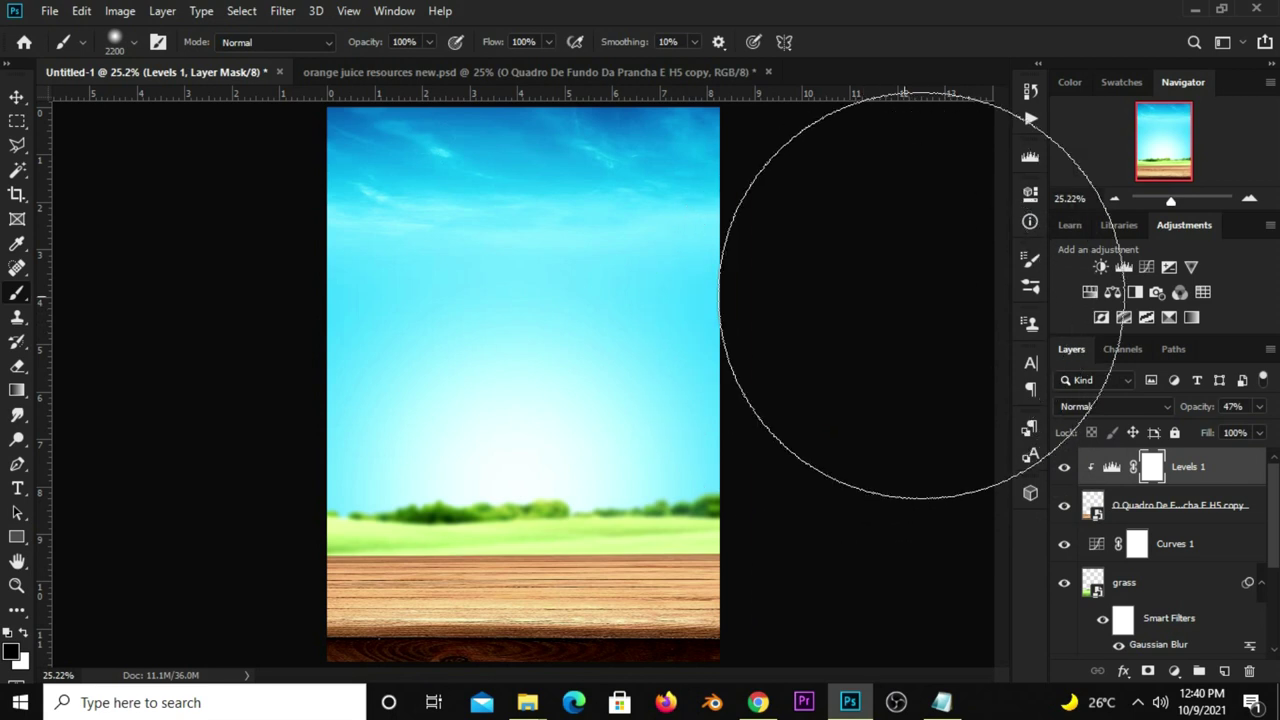
pyautogui.click(1020, 260)
pyautogui.click(884, 418)
pyautogui.write('5')
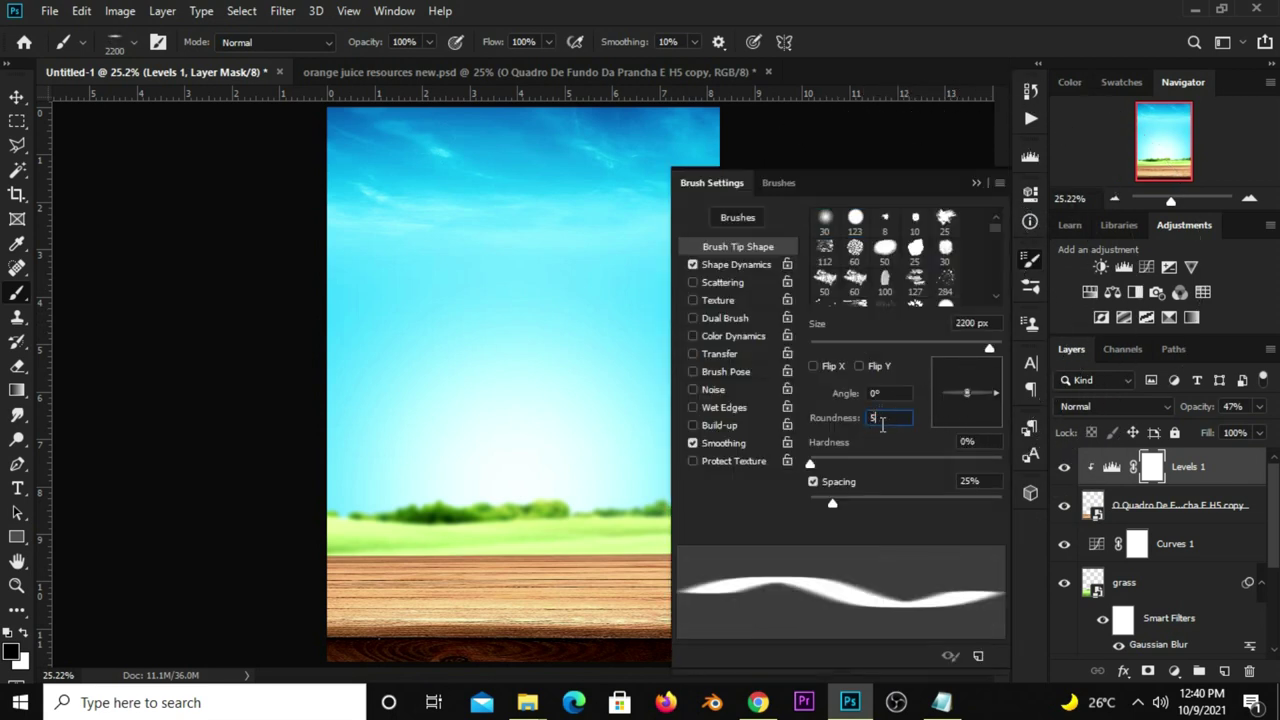
pyautogui.click(976, 182)
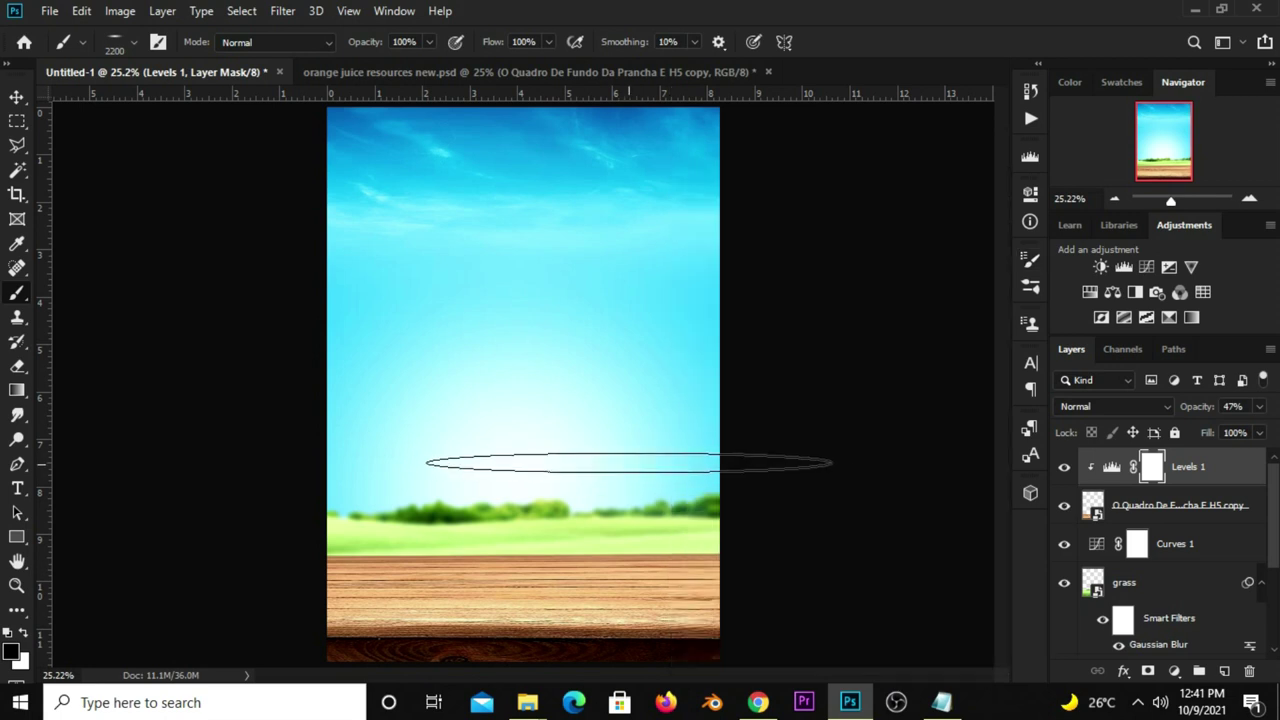
pyautogui.press('[')
pyautogui.press('[')
pyautogui.press('[')
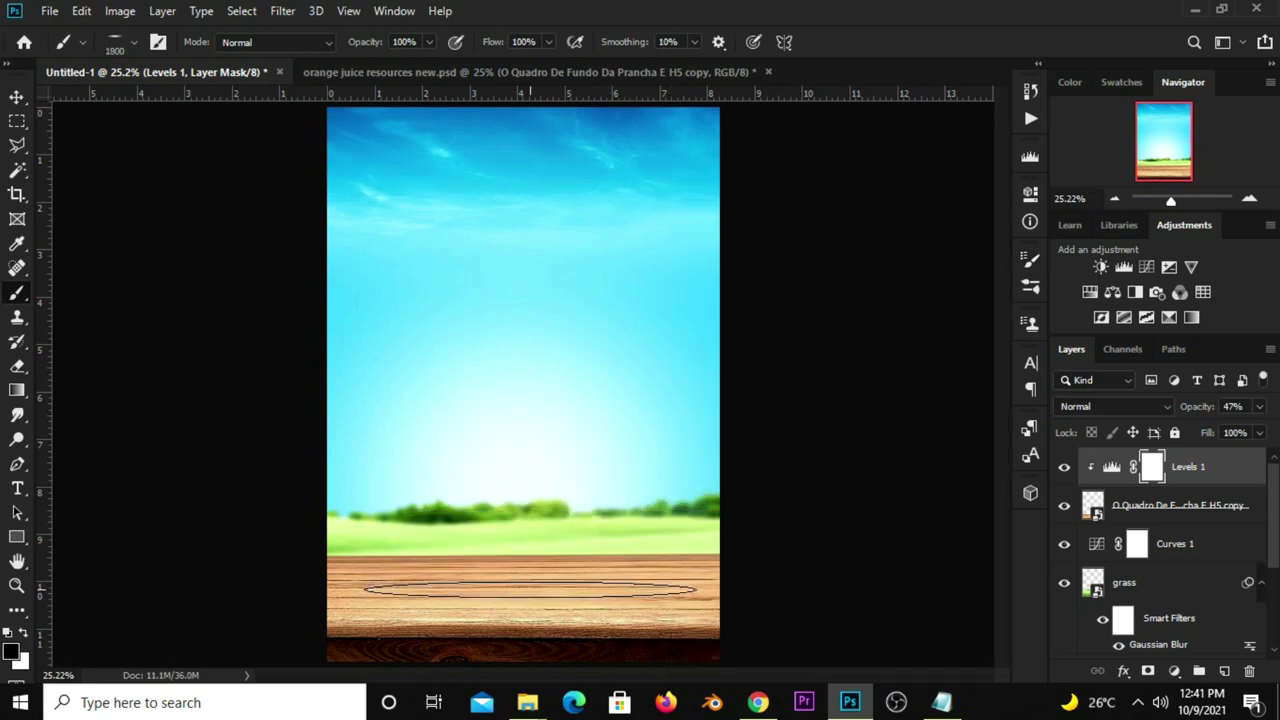
# Paint a flat black ellipse on the Levels mask across the wooden tabletop.
pyautogui.moveTo(526, 603); pyautogui.dragTo(544, 623)
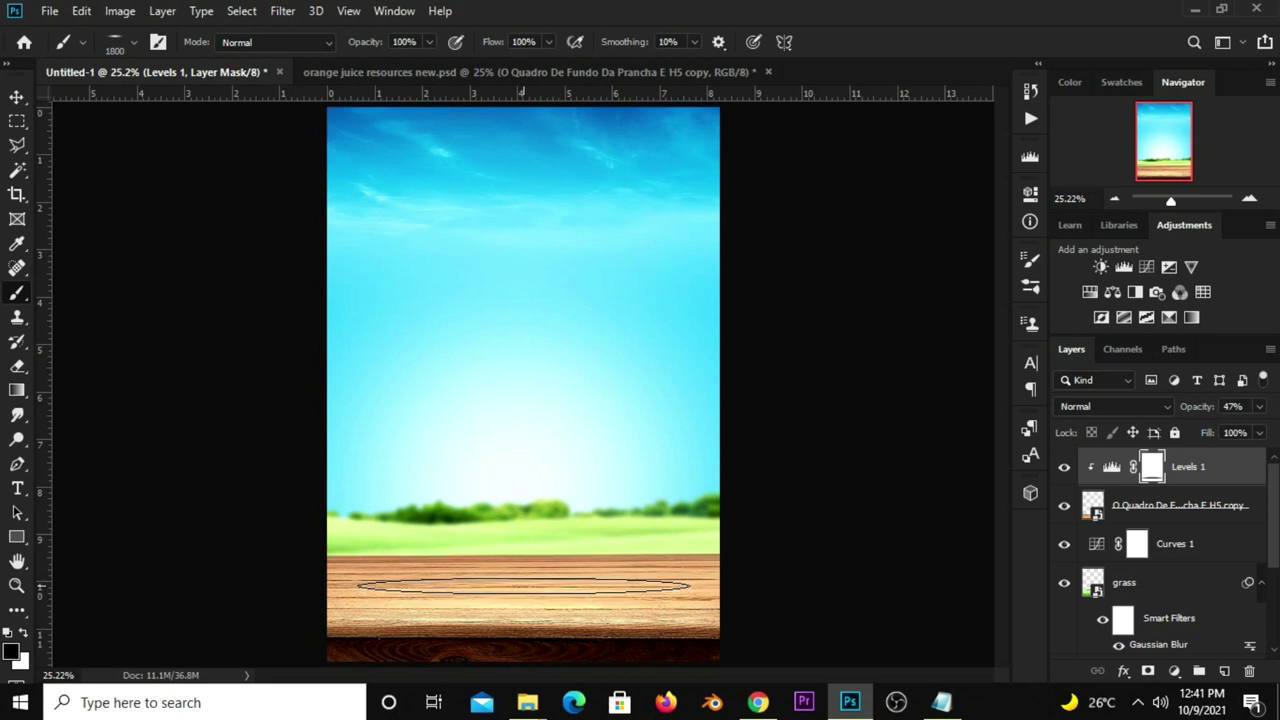
pyautogui.click(1064, 467)
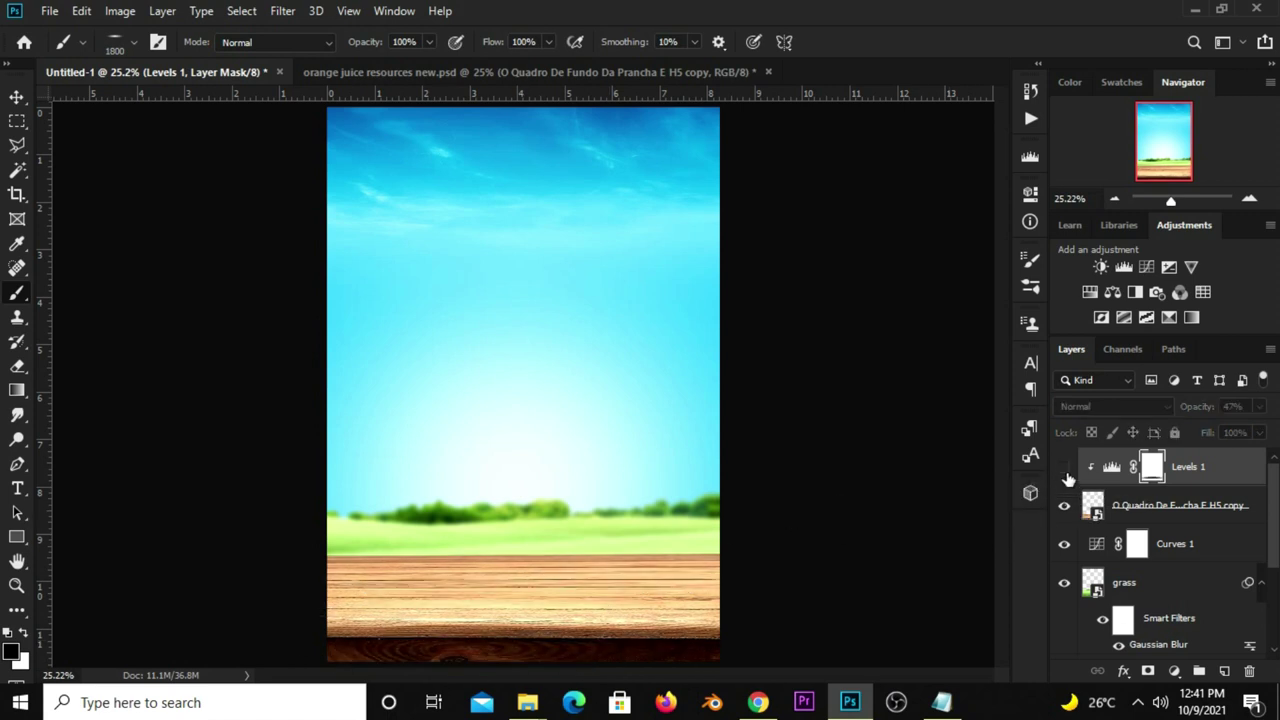
pyautogui.click(16, 97)
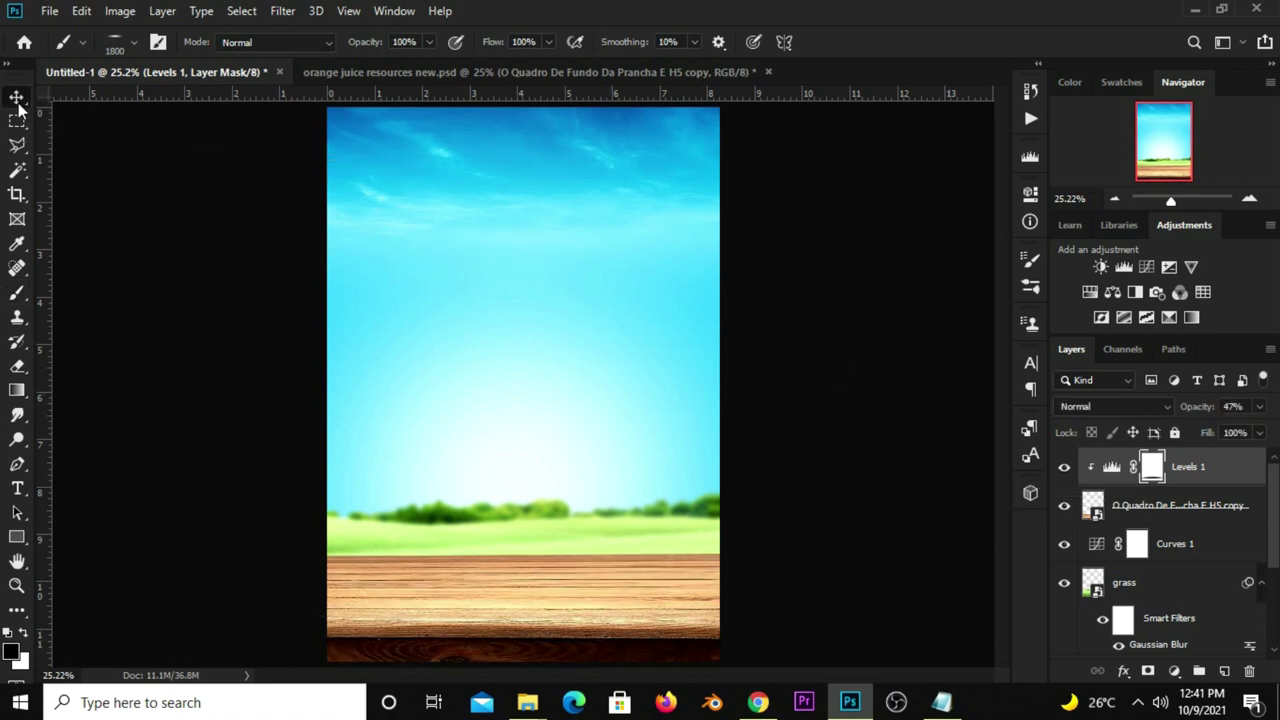
pyautogui.click(870, 510)
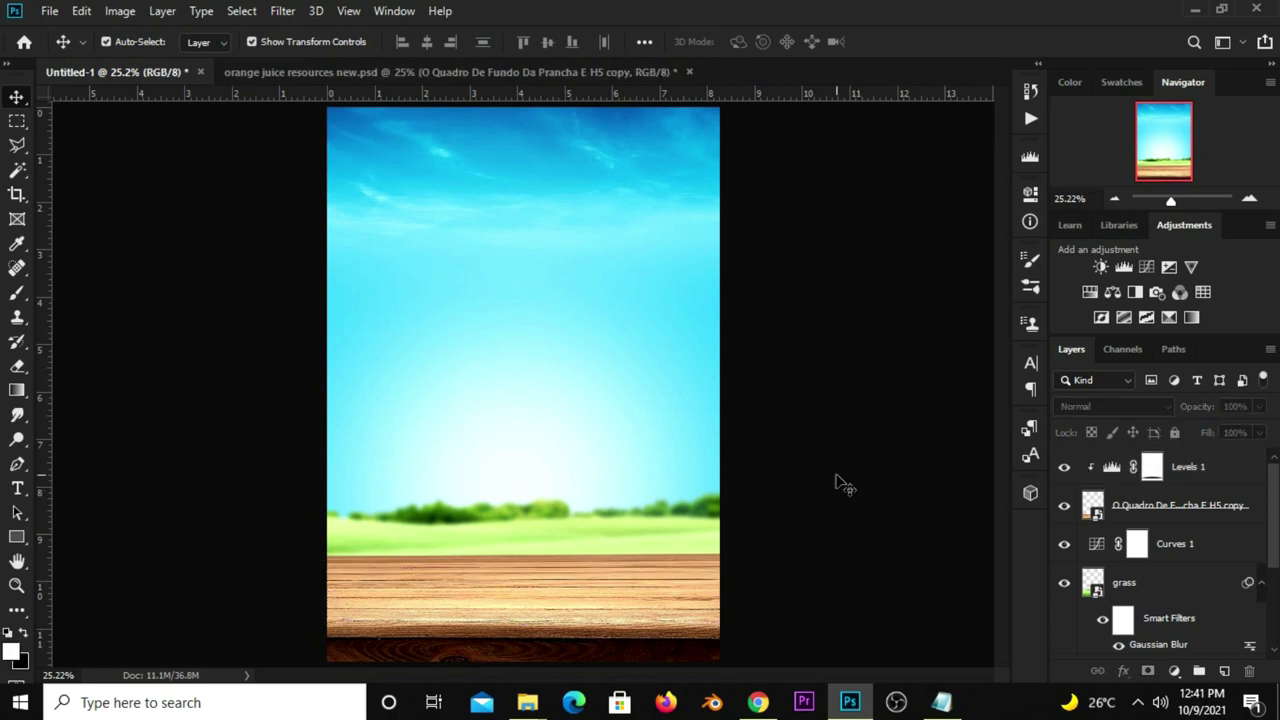
# Copy the Tropical Fruit juice cup into Untitled-1 and stretch it about 104% taller.
pyautogui.click(450, 78)
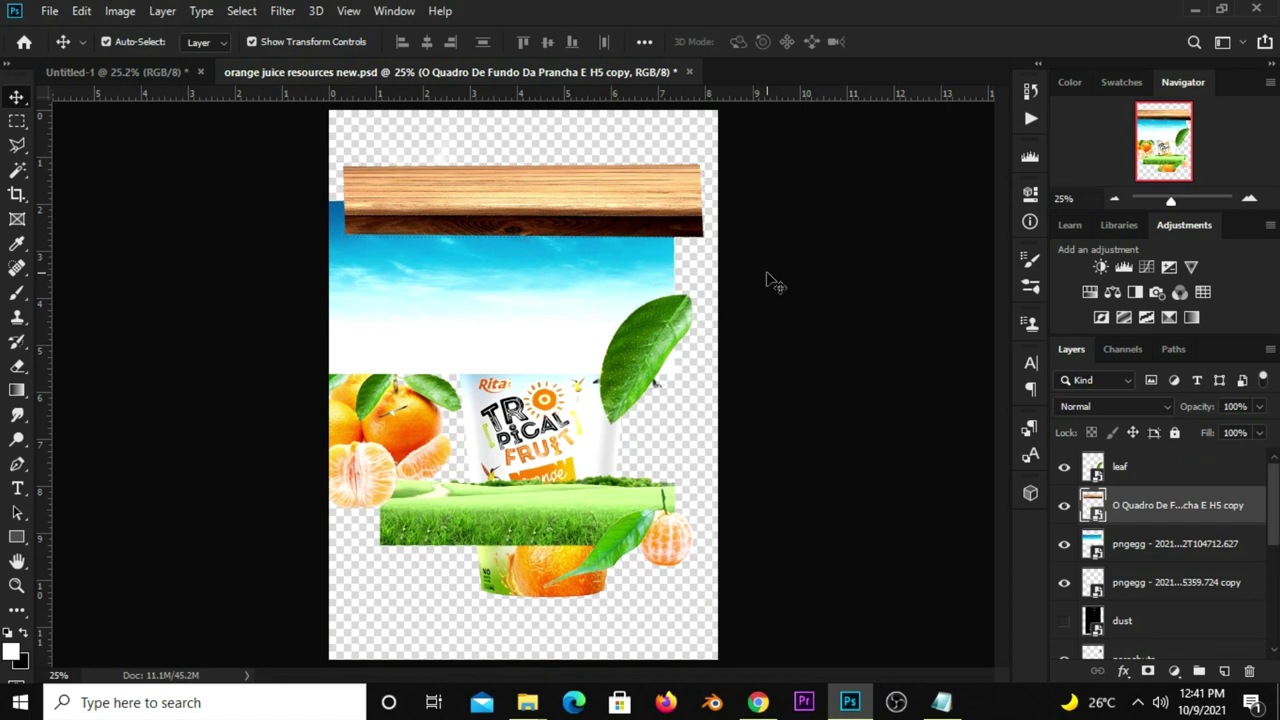
pyautogui.moveTo(561, 436); pyautogui.dragTo(743, 470)
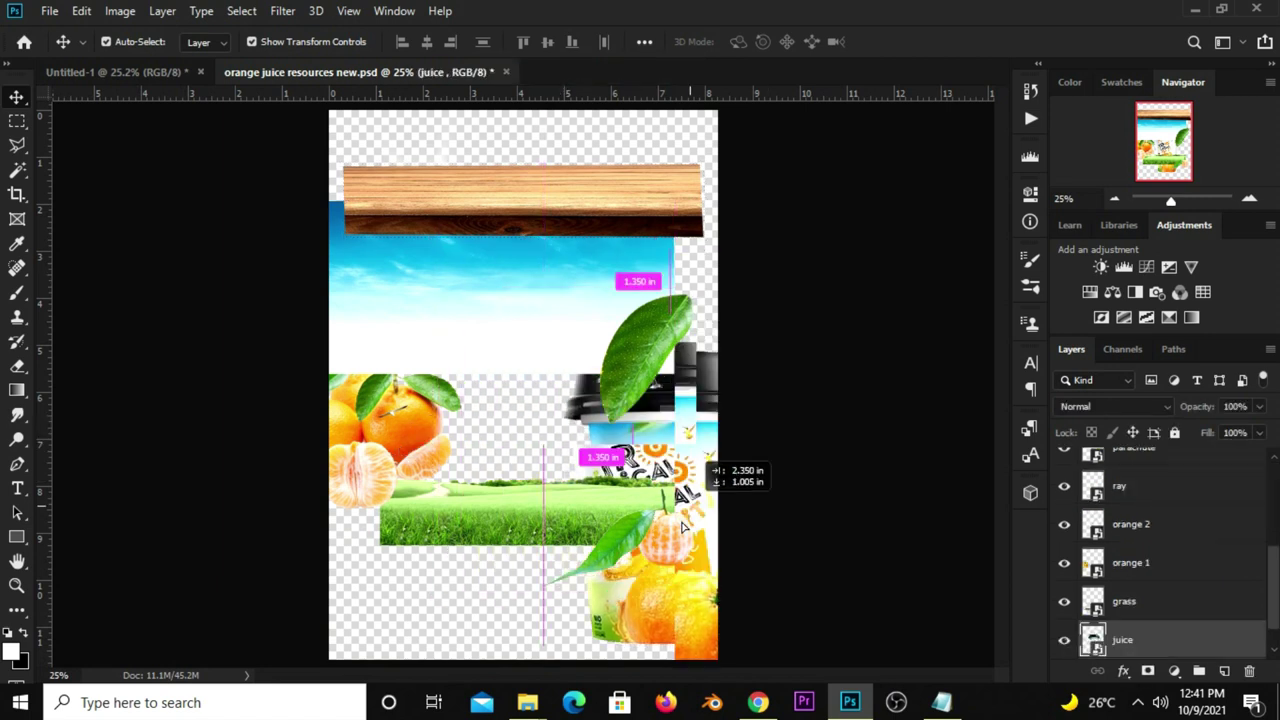
pyautogui.moveTo(380, 225)
pyautogui.mouseDown()
pyautogui.moveTo(465, 310)
pyautogui.moveTo(524, 403)
pyautogui.mouseUp()
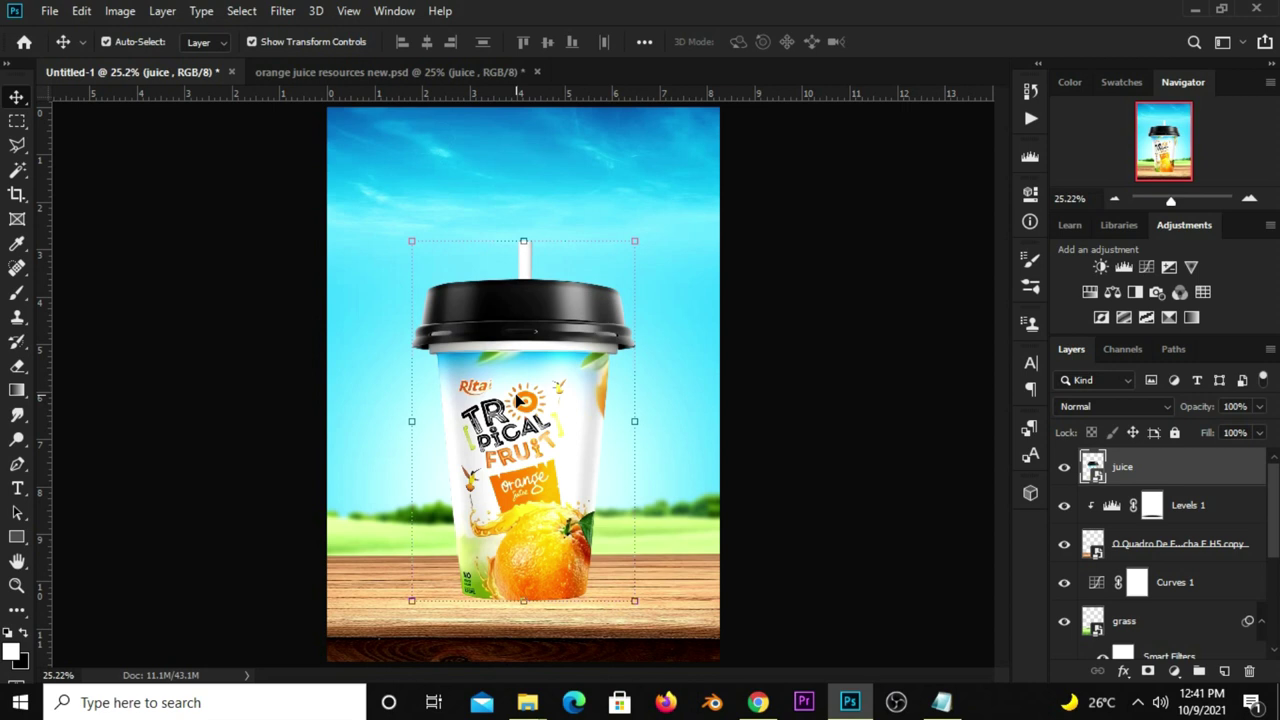
pyautogui.hotkey('ctrl', 't')
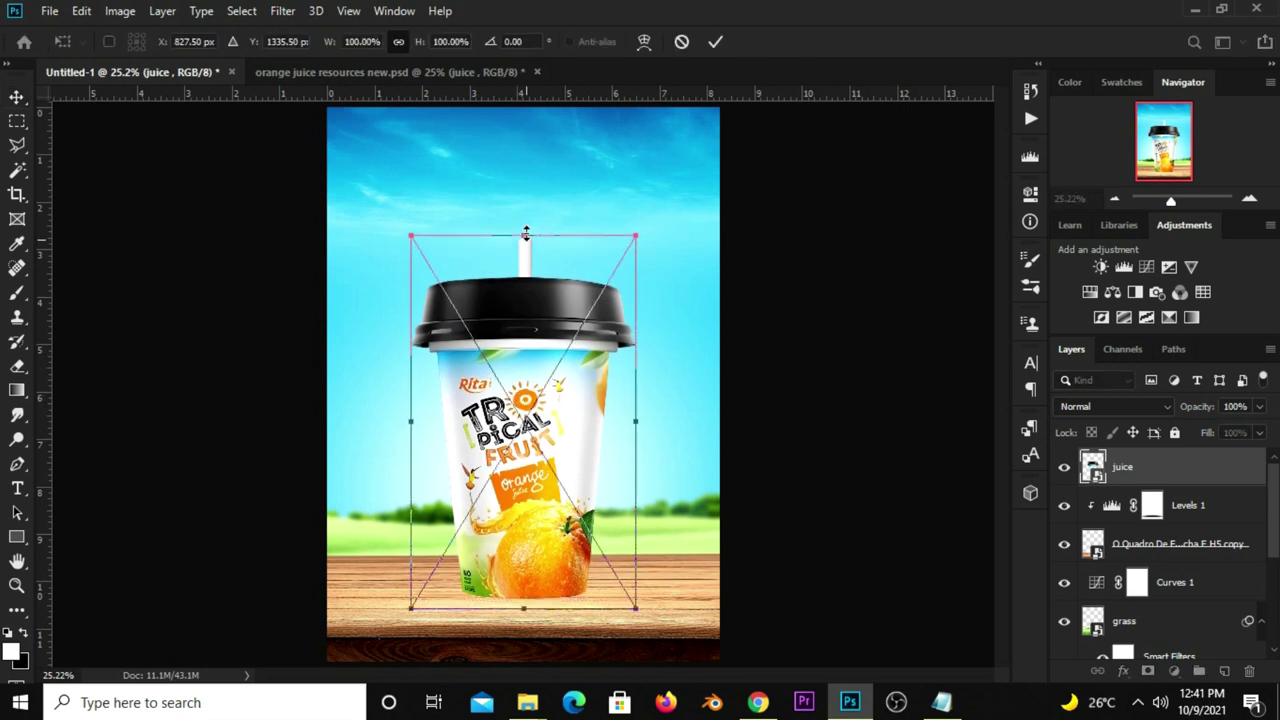
pyautogui.moveTo(525, 233); pyautogui.dragTo(525, 215)
pyautogui.click(714, 42)
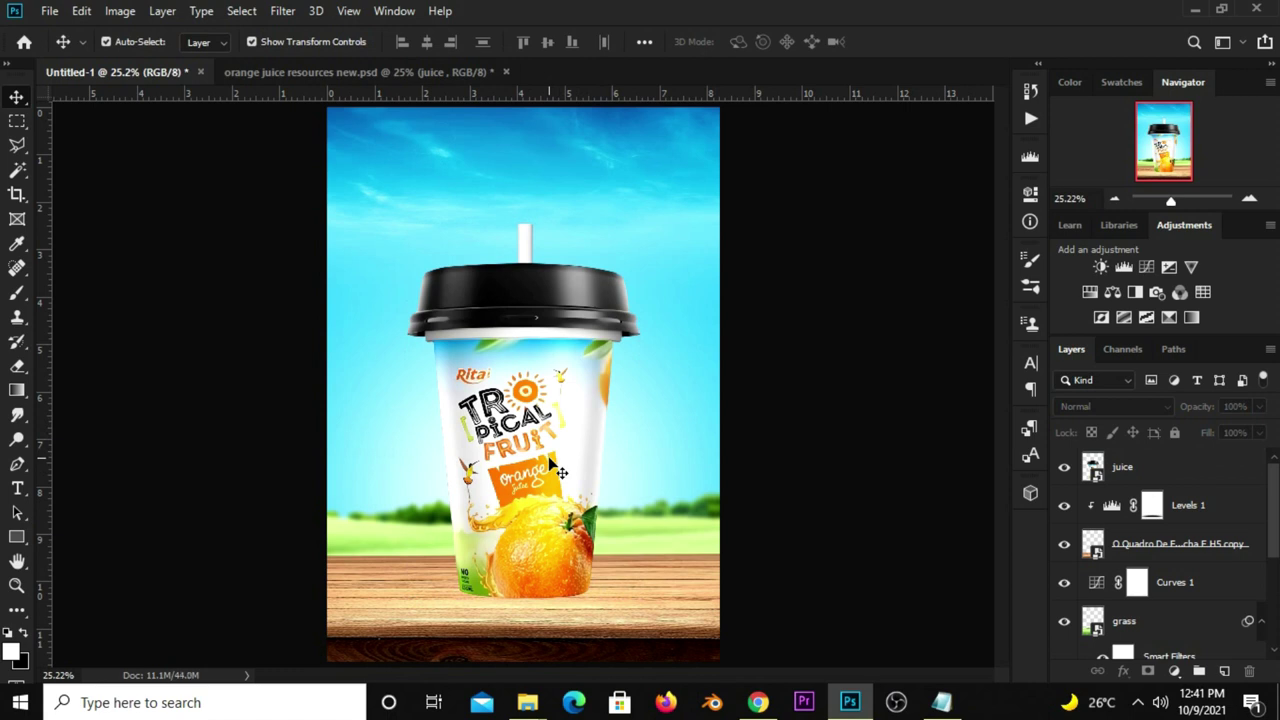
pyautogui.click(560, 472)
# Add a Curves adjustment clipped to the juice cup, with the curve pulled down.
pyautogui.click(1064, 467)
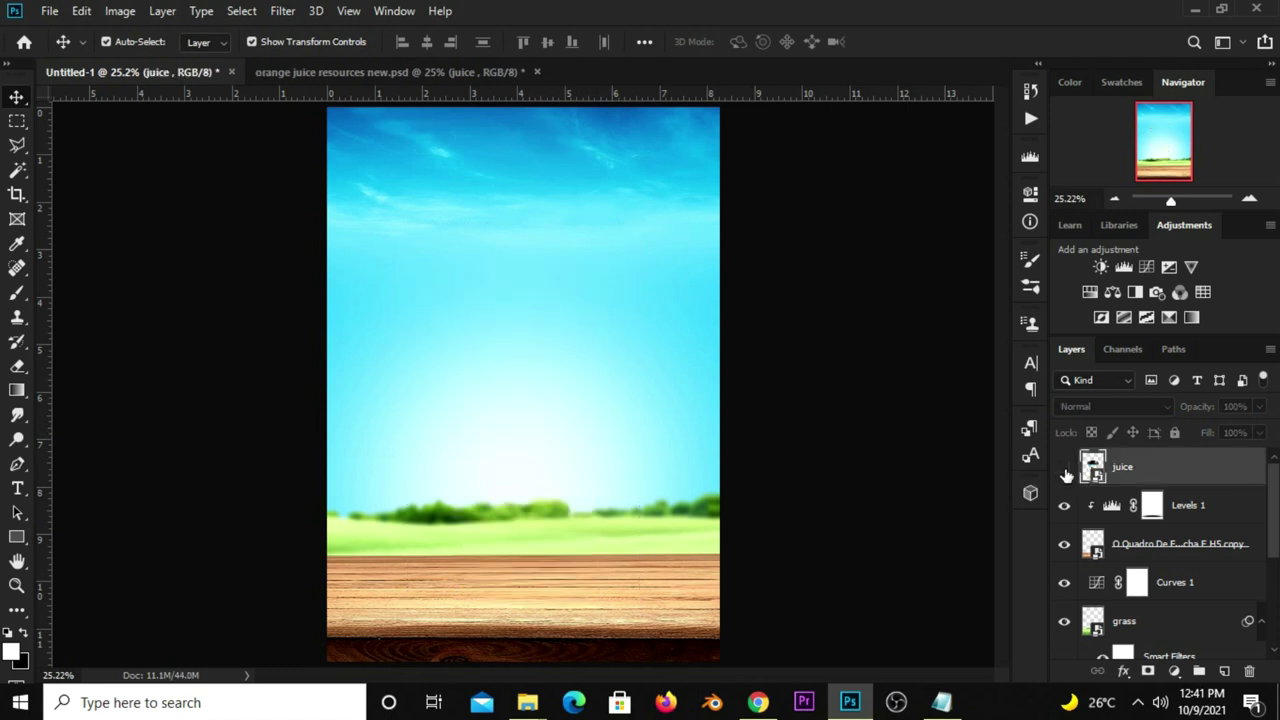
pyautogui.click(1173, 671)
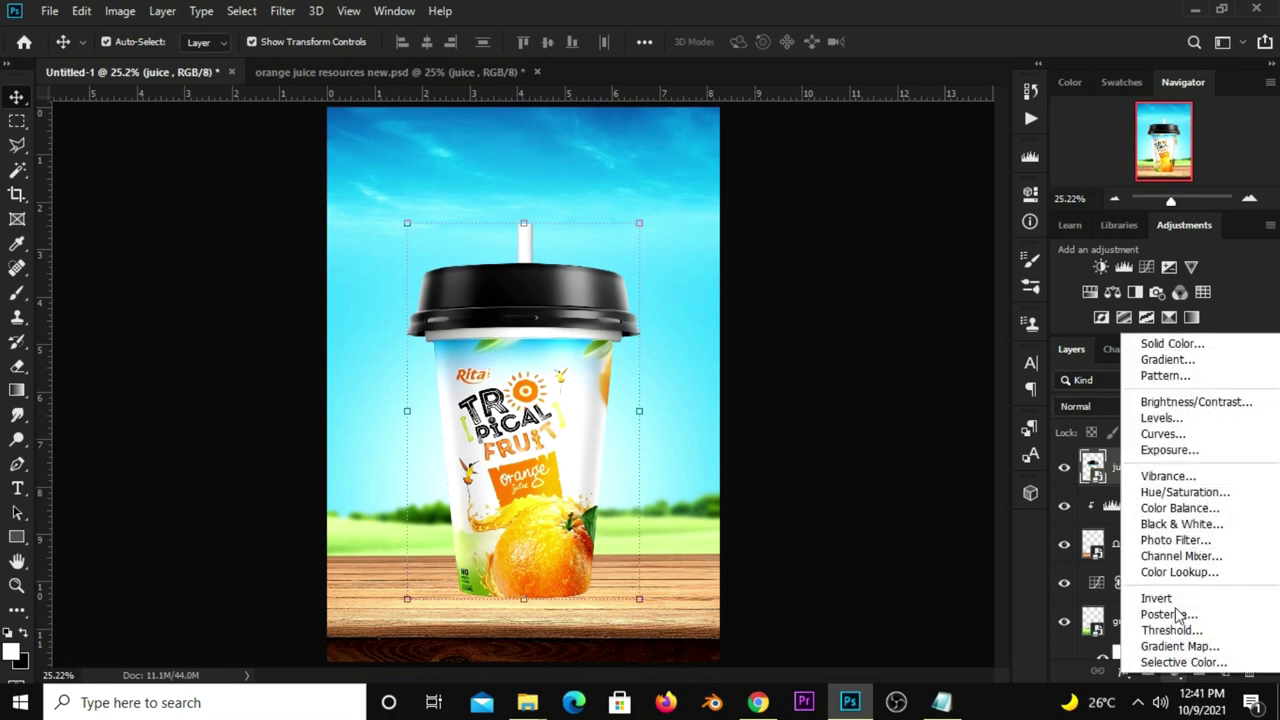
pyautogui.click(1160, 421)
pyautogui.click(1146, 266)
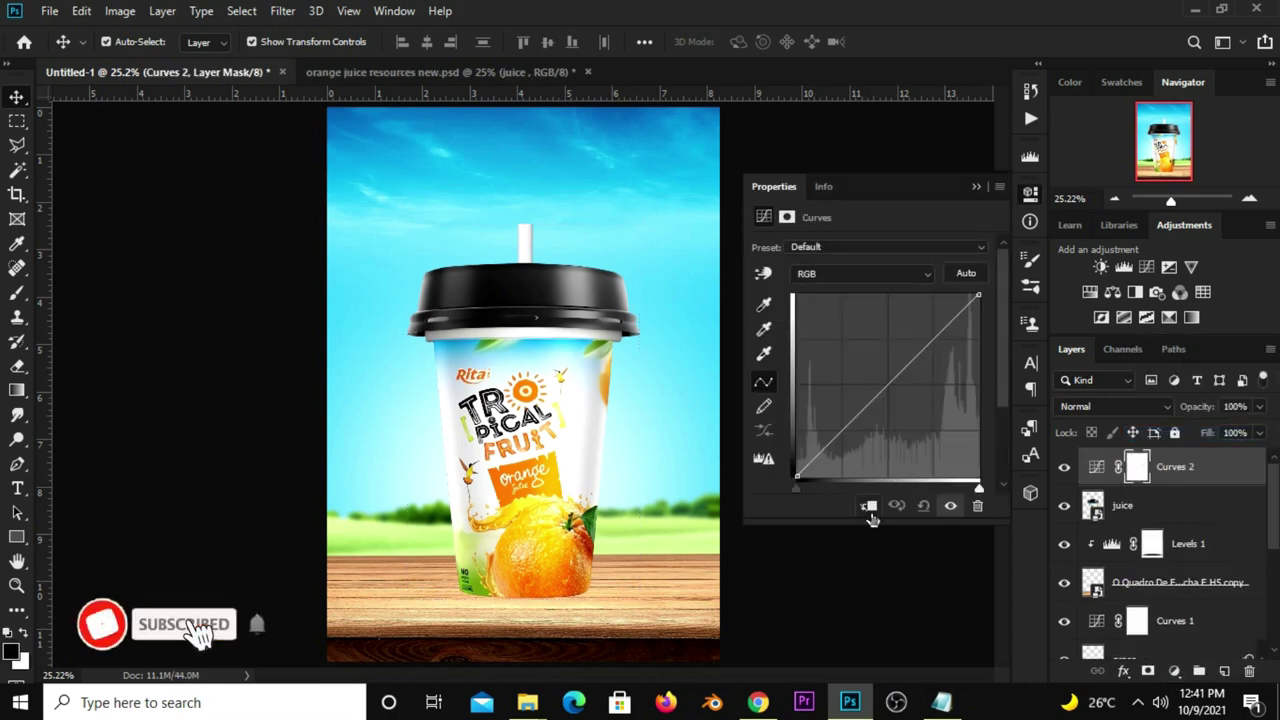
pyautogui.click(868, 505)
pyautogui.moveTo(878, 393); pyautogui.dragTo(880, 410)
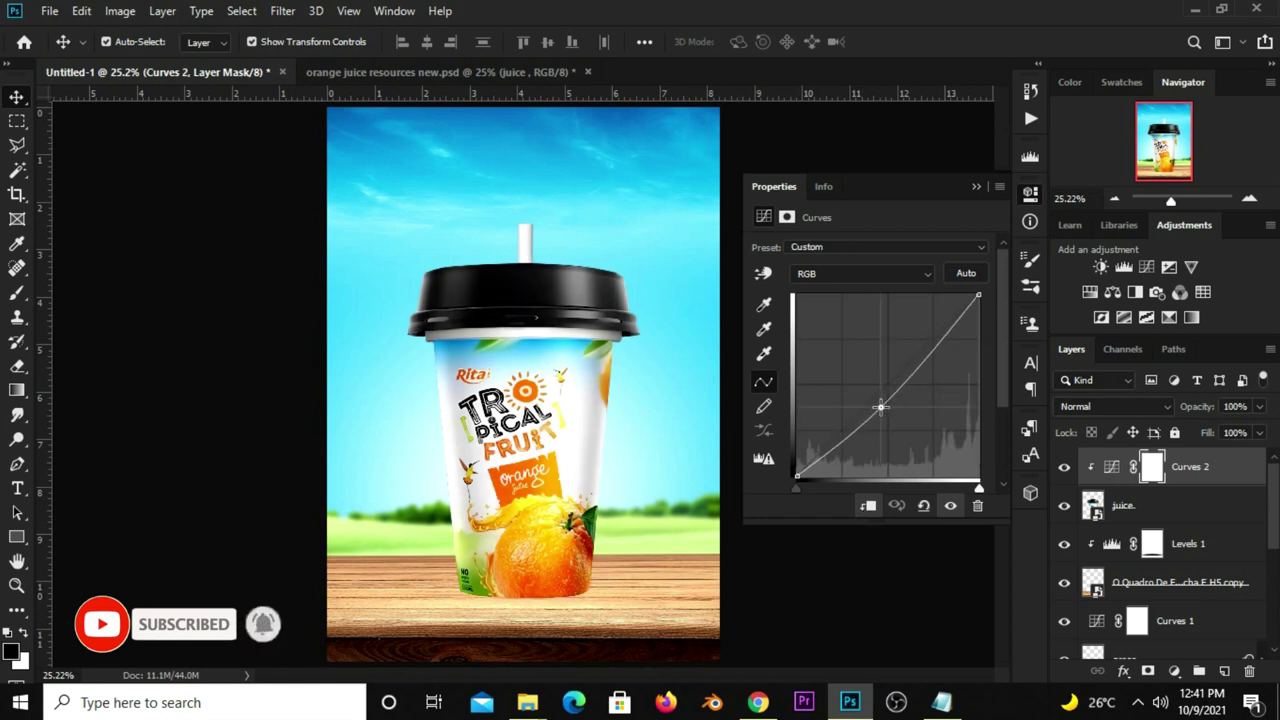
pyautogui.click(975, 186)
# Return to the orange juice resources file and pick up the orange 1 image.
pyautogui.click(1064, 467)
pyautogui.click(886, 429)
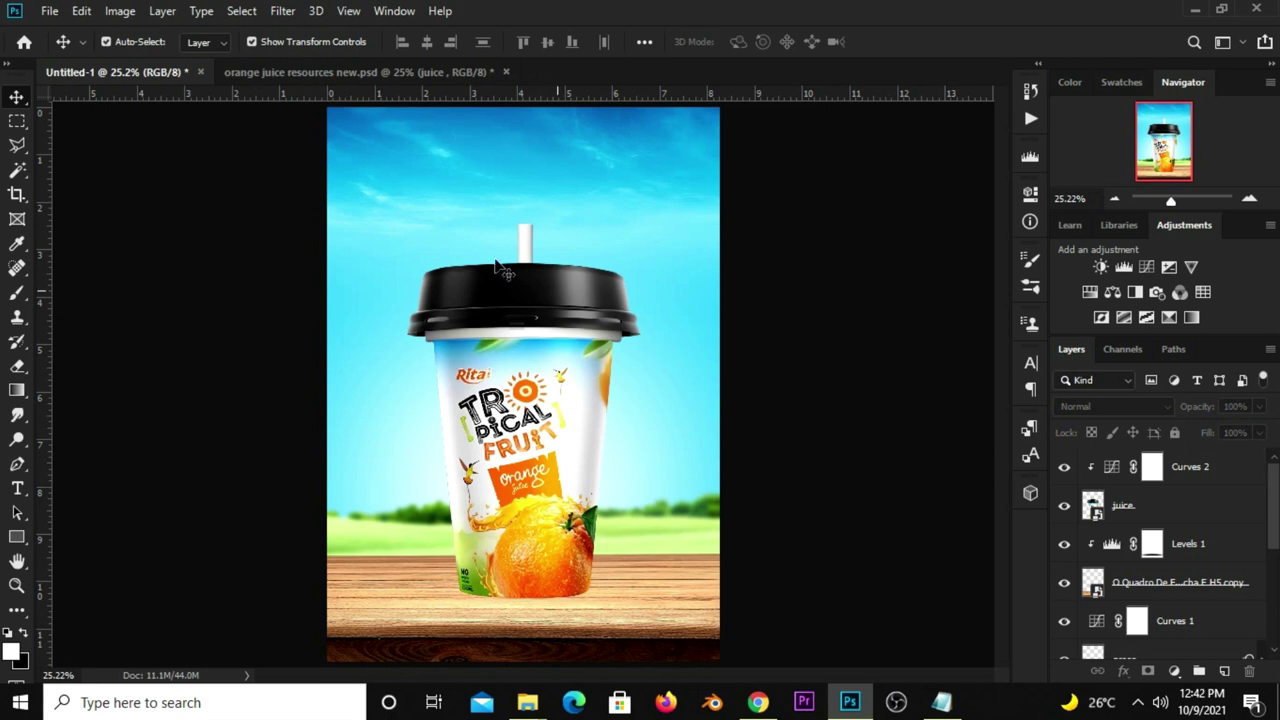
pyautogui.click(274, 73)
pyautogui.moveTo(399, 427); pyautogui.dragTo(437, 484)
# Copy the orange 1 cluster into Untitled-1 and place its layer beneath the cup.
pyautogui.press('ctrl')
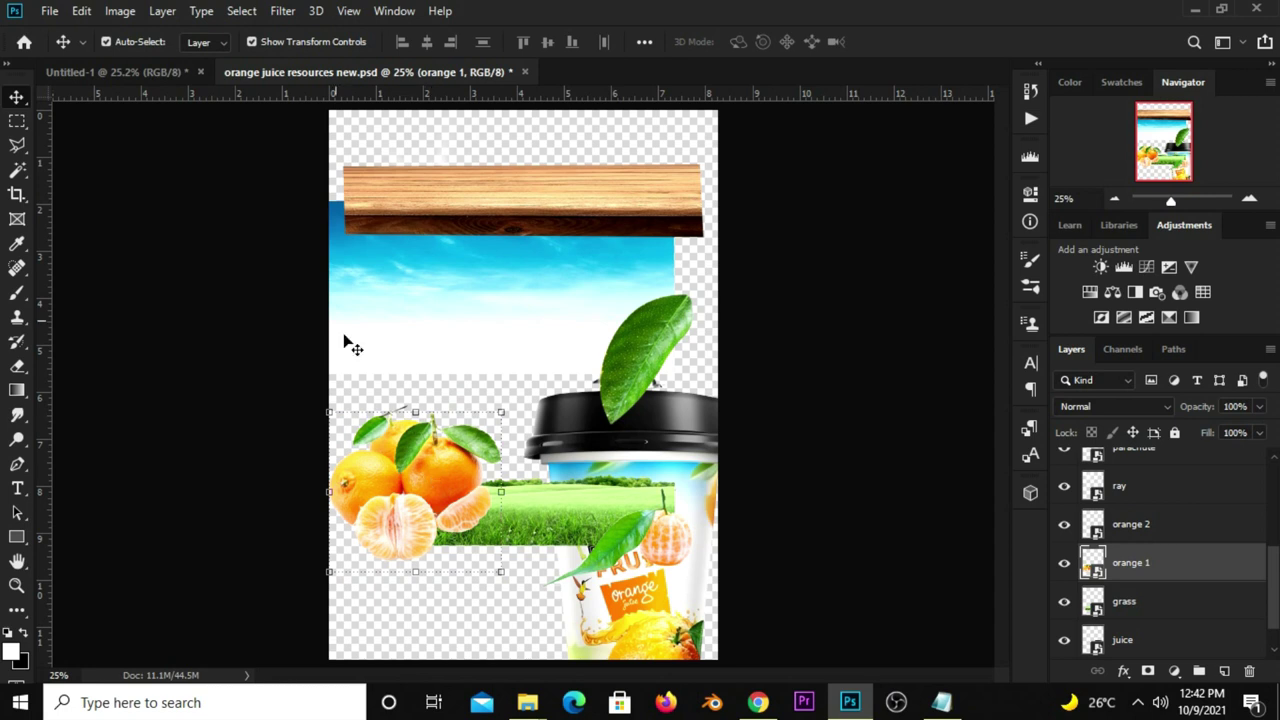
pyautogui.click(123, 70)
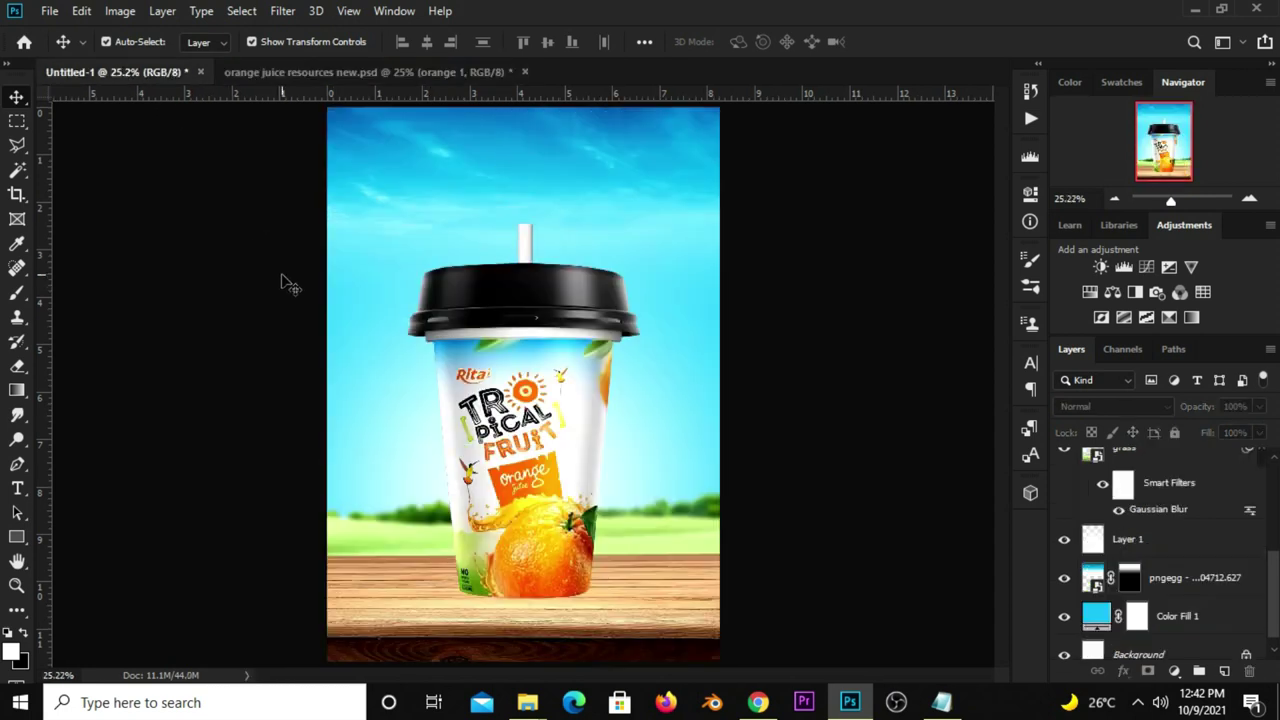
pyautogui.moveTo(284, 283)
pyautogui.mouseDown()
pyautogui.moveTo(504, 367)
pyautogui.moveTo(372, 490)
pyautogui.mouseUp()
pyautogui.moveTo(1124, 482); pyautogui.dragTo(1127, 652)
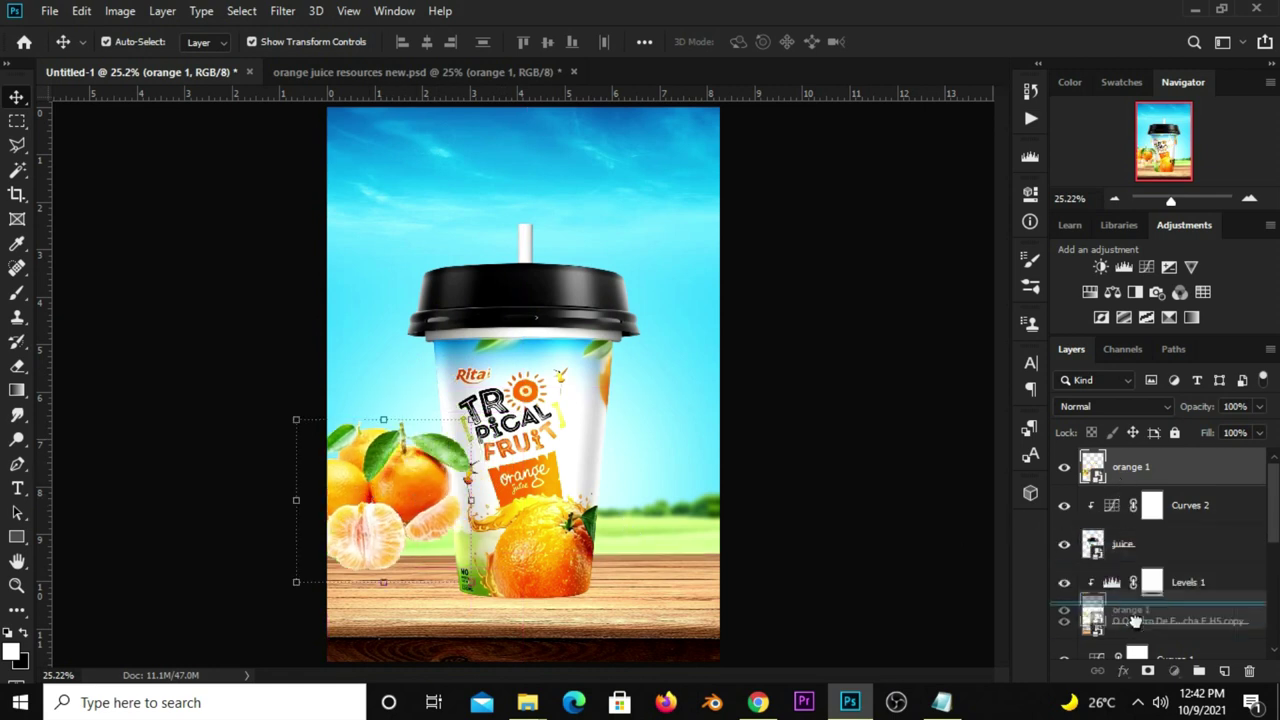
# Position the oranges behind the cup's left side on the wooden tabletop.
pyautogui.moveTo(392, 567); pyautogui.dragTo(389, 519)
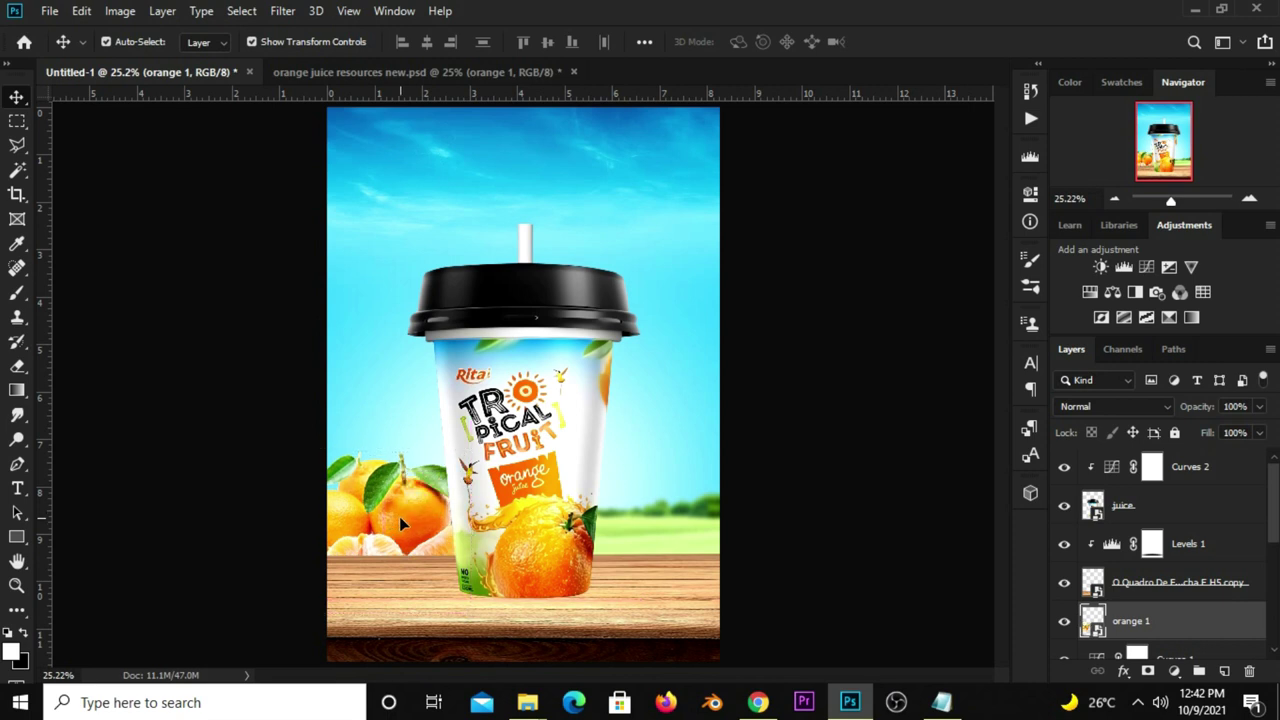
pyautogui.moveTo(400, 518)
pyautogui.mouseDown()
pyautogui.moveTo(408, 531)
pyautogui.moveTo(412, 519)
pyautogui.mouseUp()
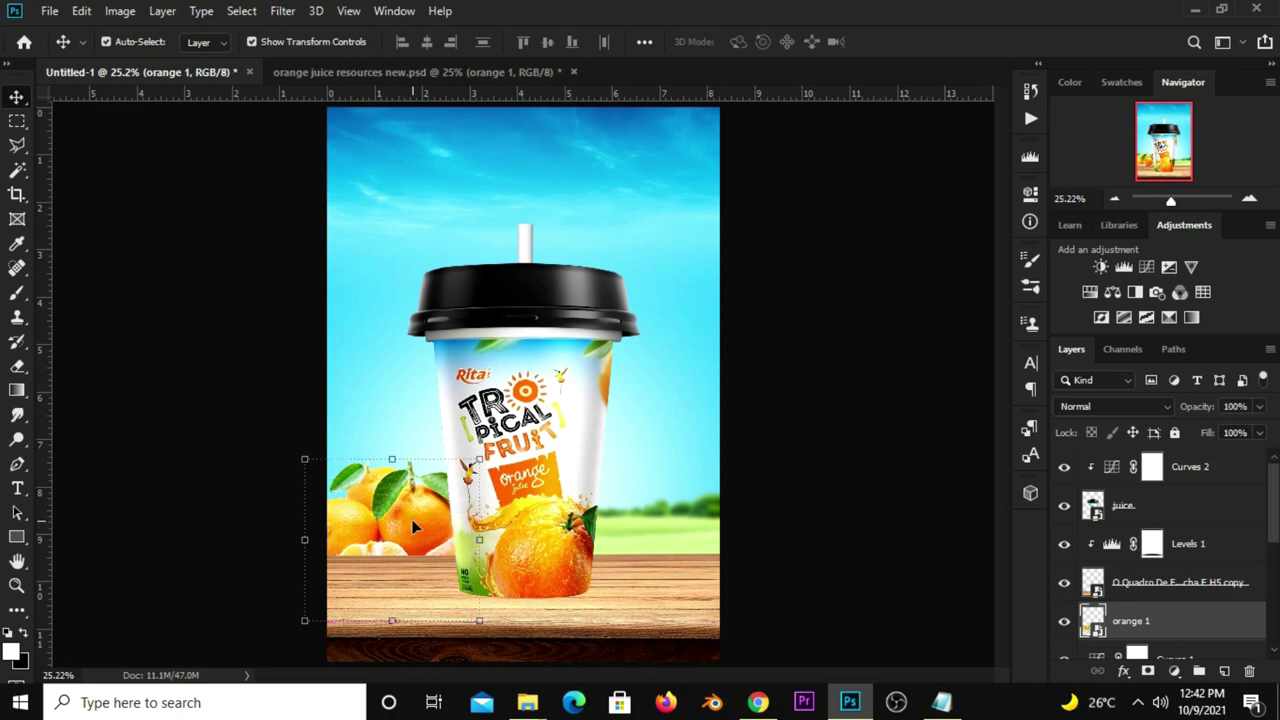
pyautogui.click(1063, 621)
pyautogui.click(1063, 621)
pyautogui.click(1062, 624)
pyautogui.moveTo(420, 506); pyautogui.dragTo(416, 512)
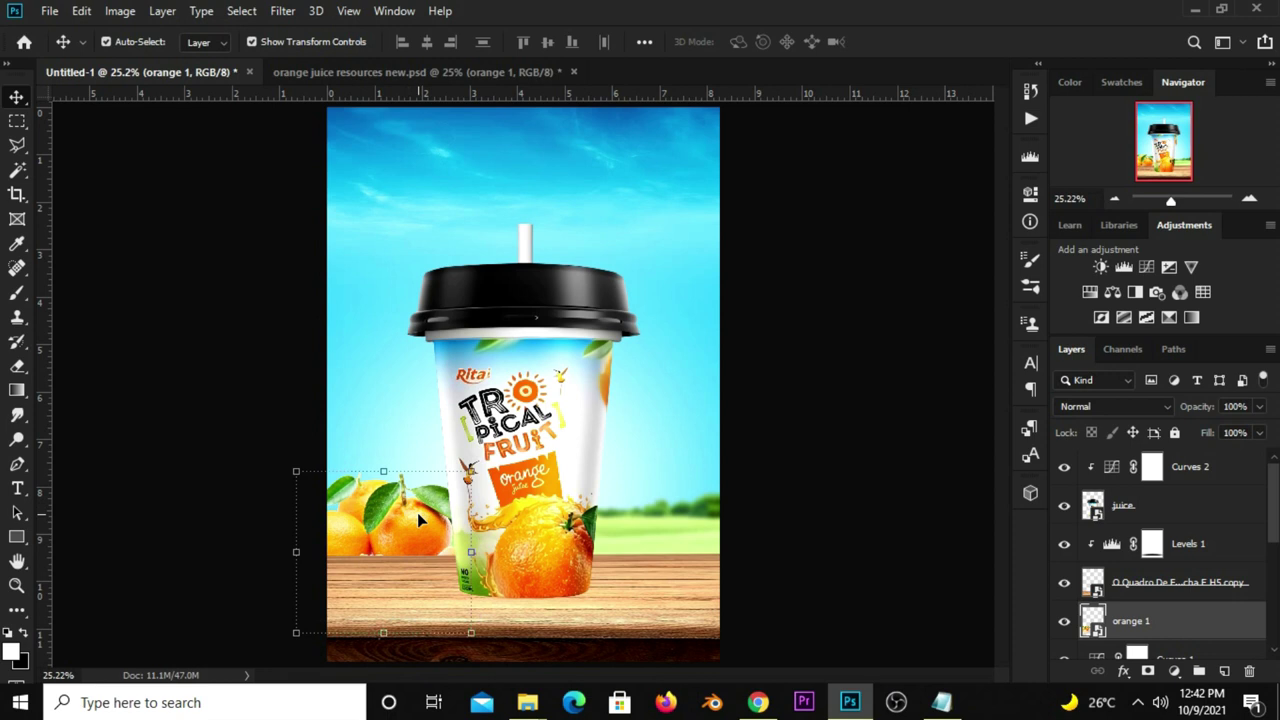
pyautogui.moveTo(429, 521); pyautogui.dragTo(433, 499)
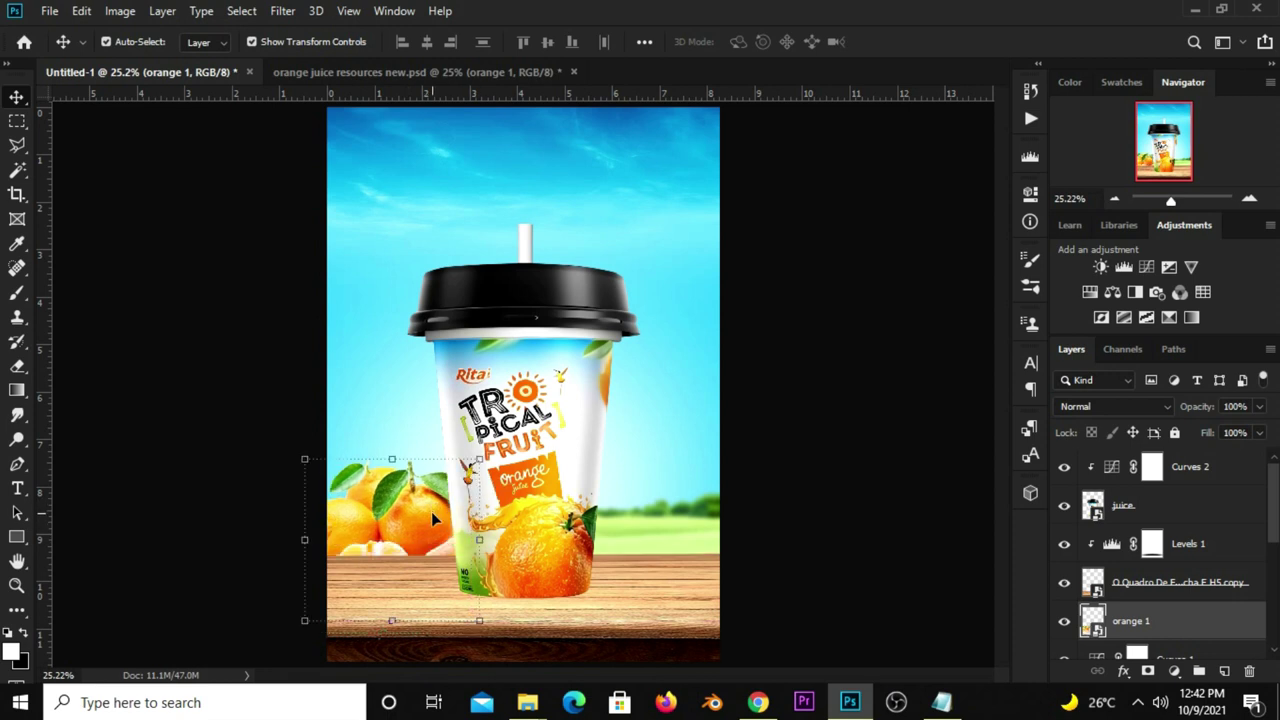
pyautogui.click(674, 543)
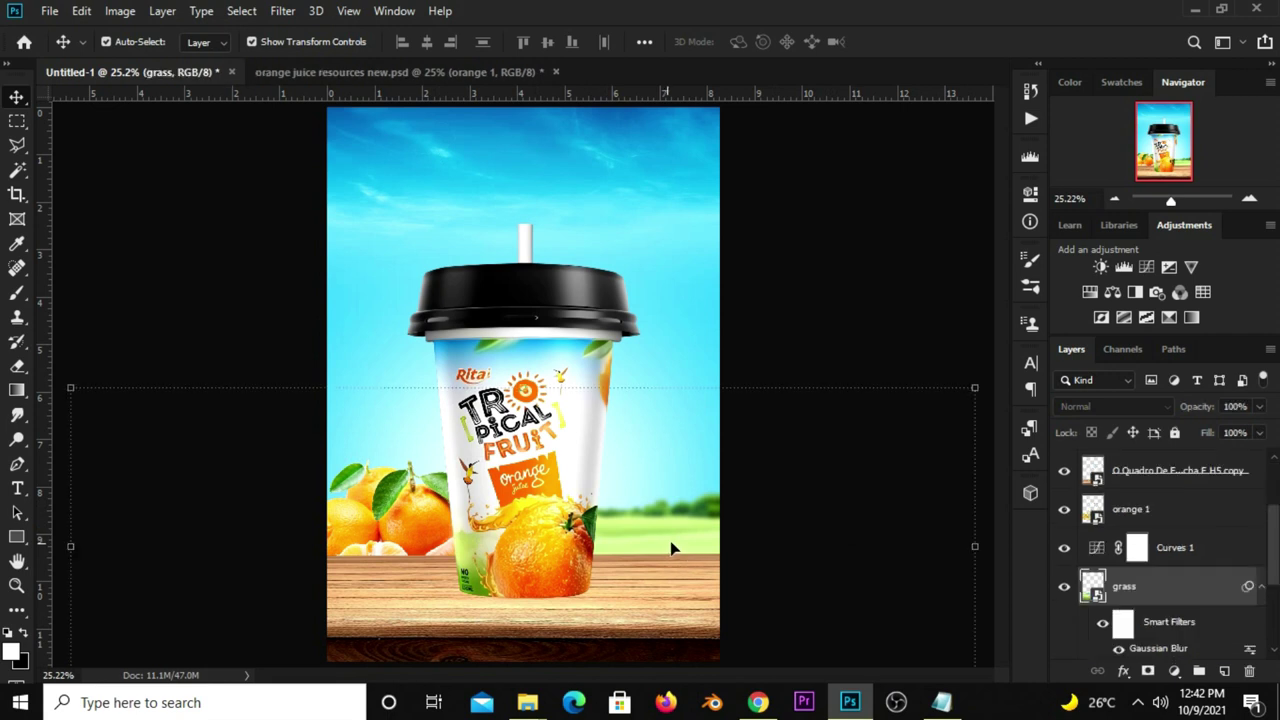
# Move the smart-filtered grass layer upward so more green field shows behind the cup.
pyautogui.click(1064, 586)
pyautogui.click(1064, 586)
pyautogui.click(522, 387)
pyautogui.click(654, 283)
pyautogui.moveTo(575, 487)
pyautogui.mouseDown()
pyautogui.moveTo(575, 500)
pyautogui.moveTo(571, 473)
pyautogui.mouseUp()
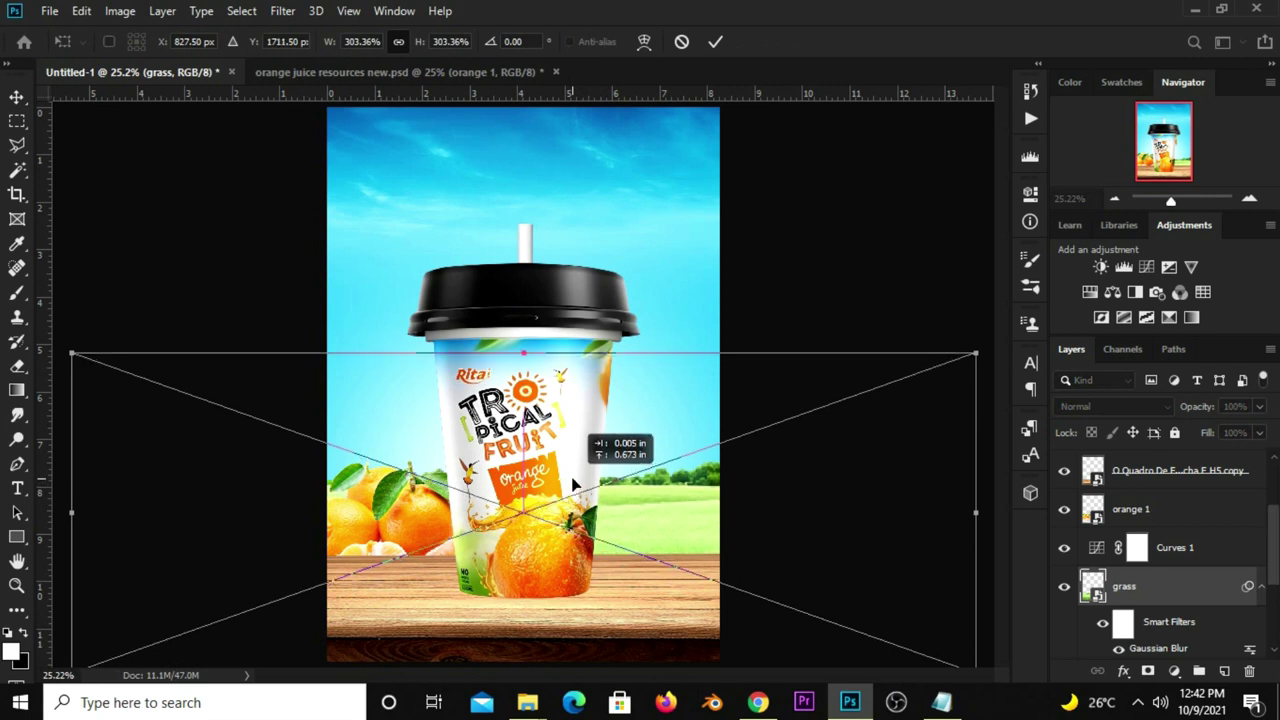
pyautogui.moveTo(570, 478); pyautogui.dragTo(566, 511)
pyautogui.click(715, 41)
pyautogui.hotkey('alt', ']')
pyautogui.hotkey('alt', ']')
# Duplicate orange 1, then rotate and move the copy to the cup's right side.
pyautogui.click(1065, 511)
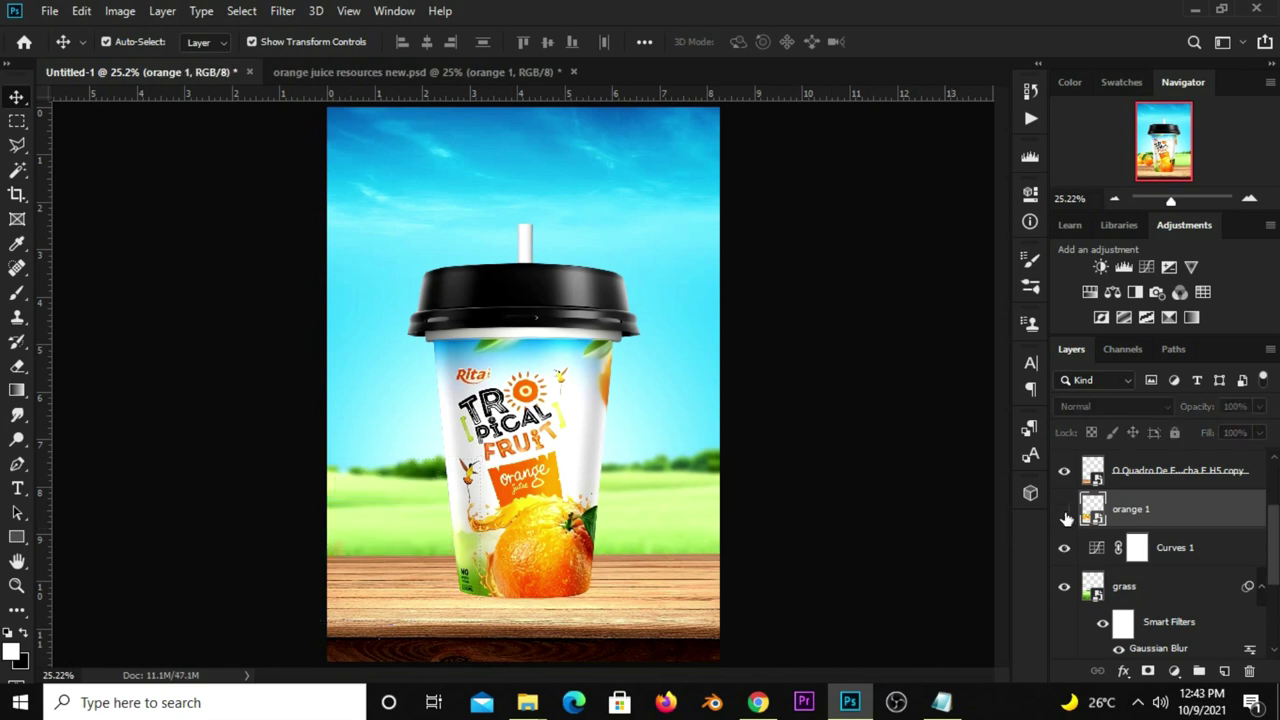
pyautogui.click(1065, 511)
pyautogui.press('ctrl')
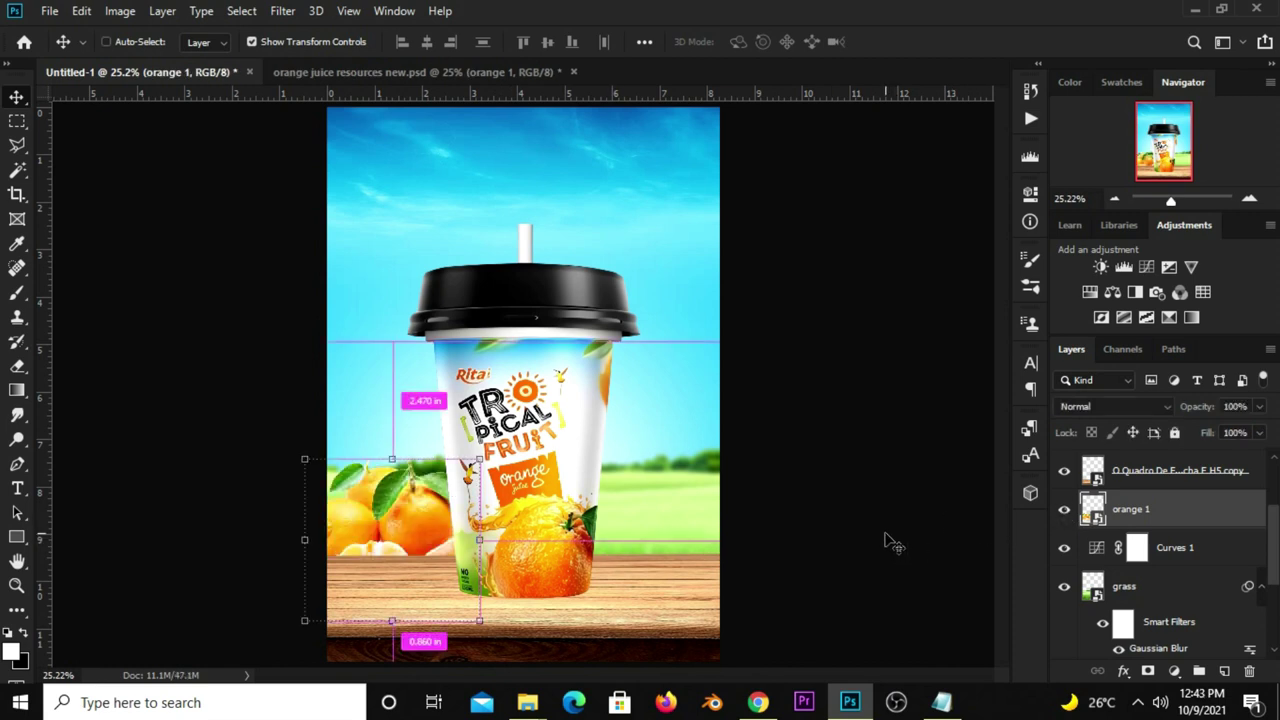
pyautogui.hotkey('ctrl', 'j')
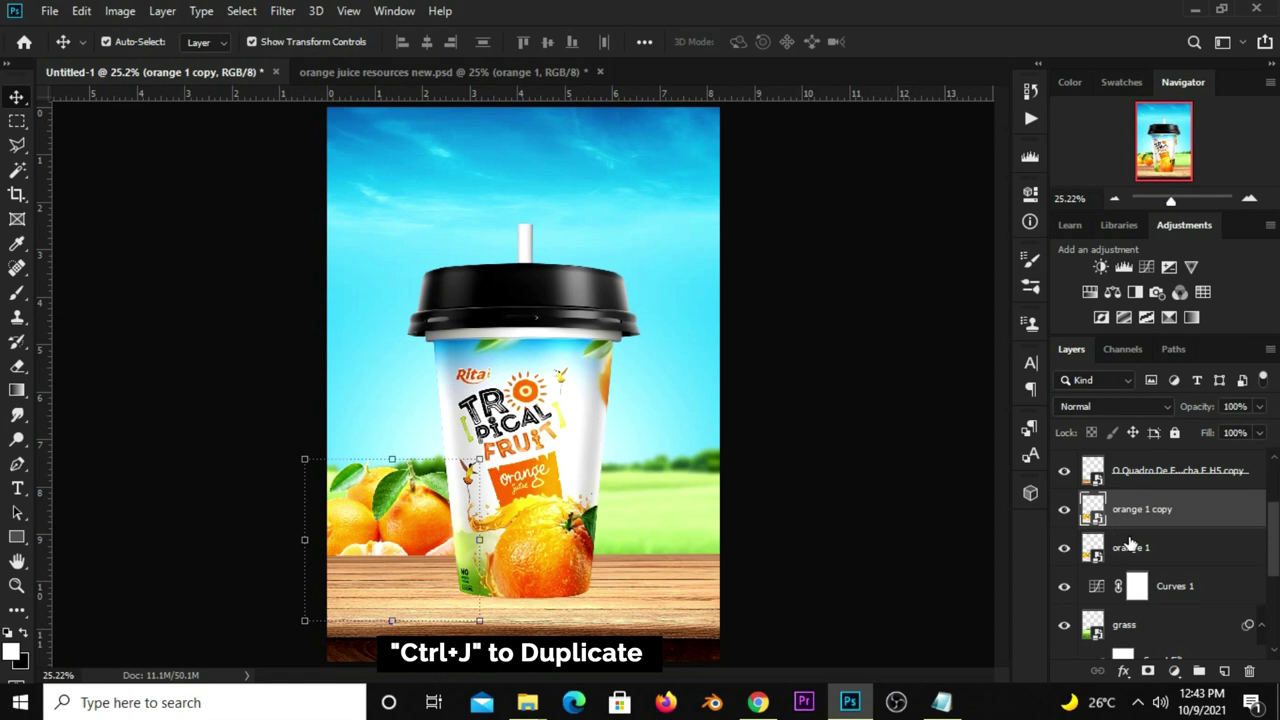
pyautogui.hotkey('ctrl', 't')
pyautogui.moveTo(490, 632); pyautogui.dragTo(520, 582)
pyautogui.moveTo(453, 529); pyautogui.dragTo(657, 535)
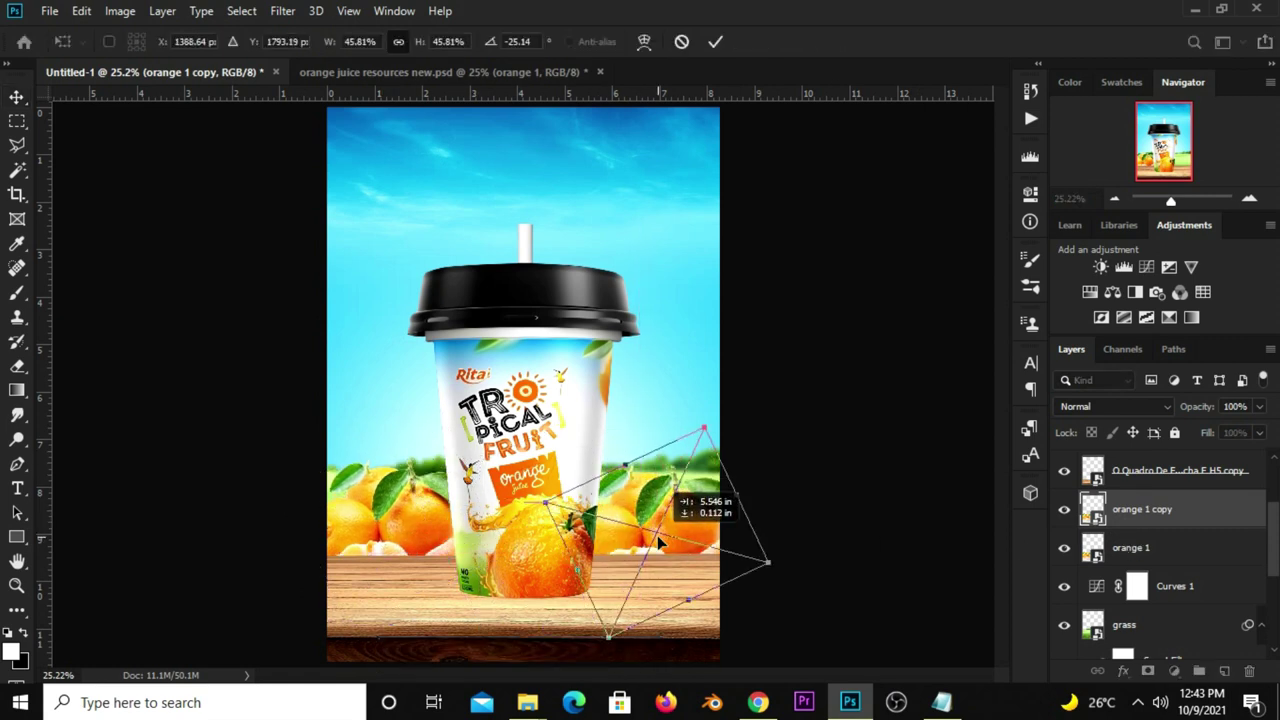
pyautogui.moveTo(806, 514)
pyautogui.mouseDown()
pyautogui.moveTo(804, 576)
pyautogui.moveTo(751, 622)
pyautogui.moveTo(742, 470)
pyautogui.mouseUp()
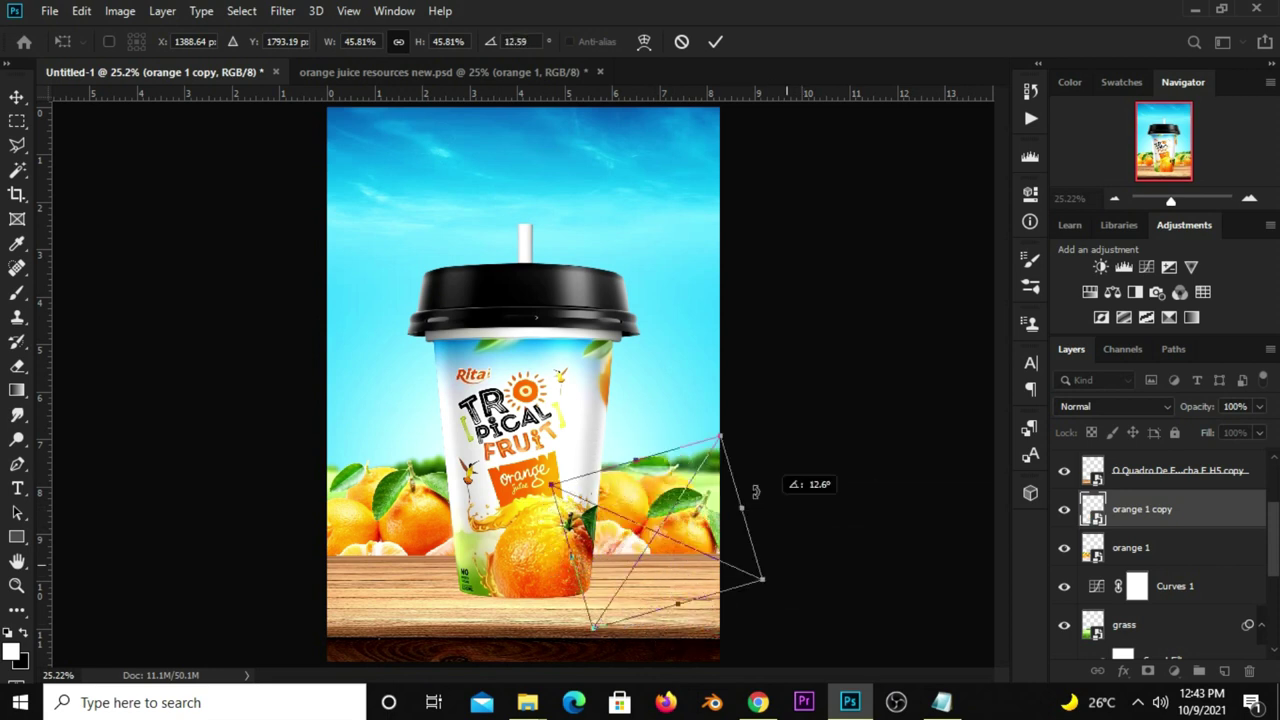
pyautogui.moveTo(662, 596); pyautogui.dragTo(680, 546)
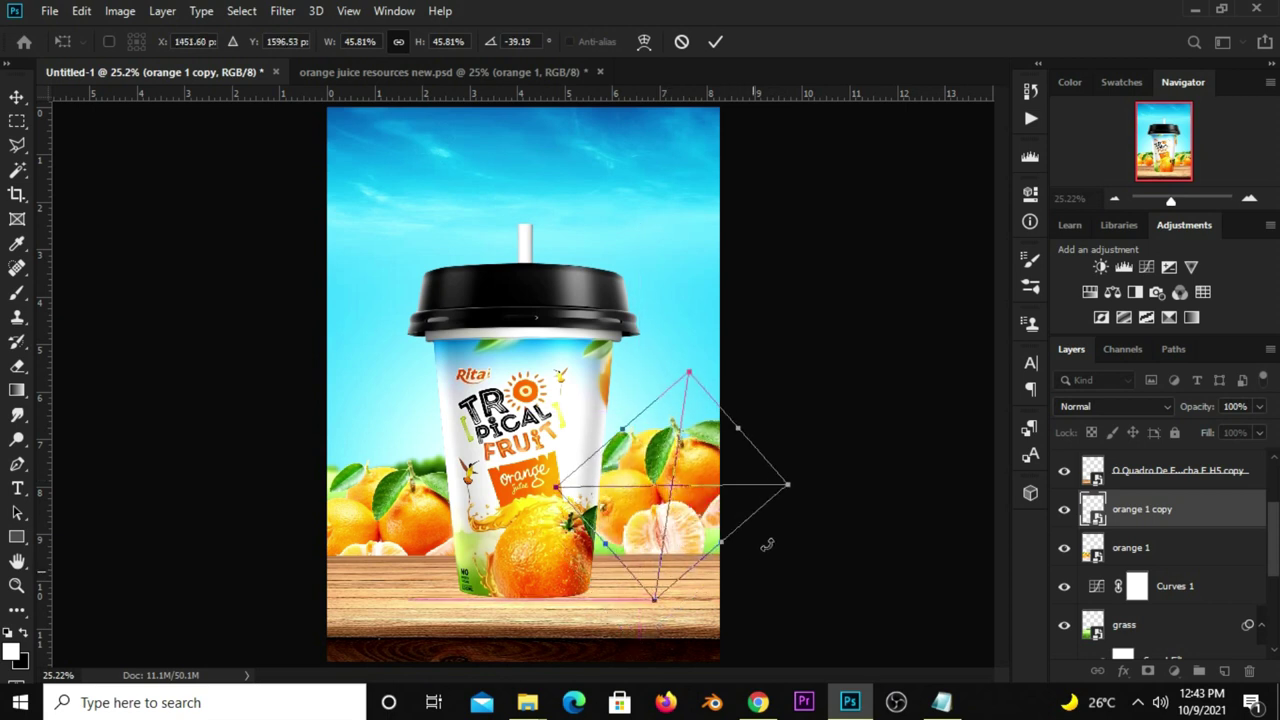
pyautogui.moveTo(766, 543); pyautogui.dragTo(769, 535)
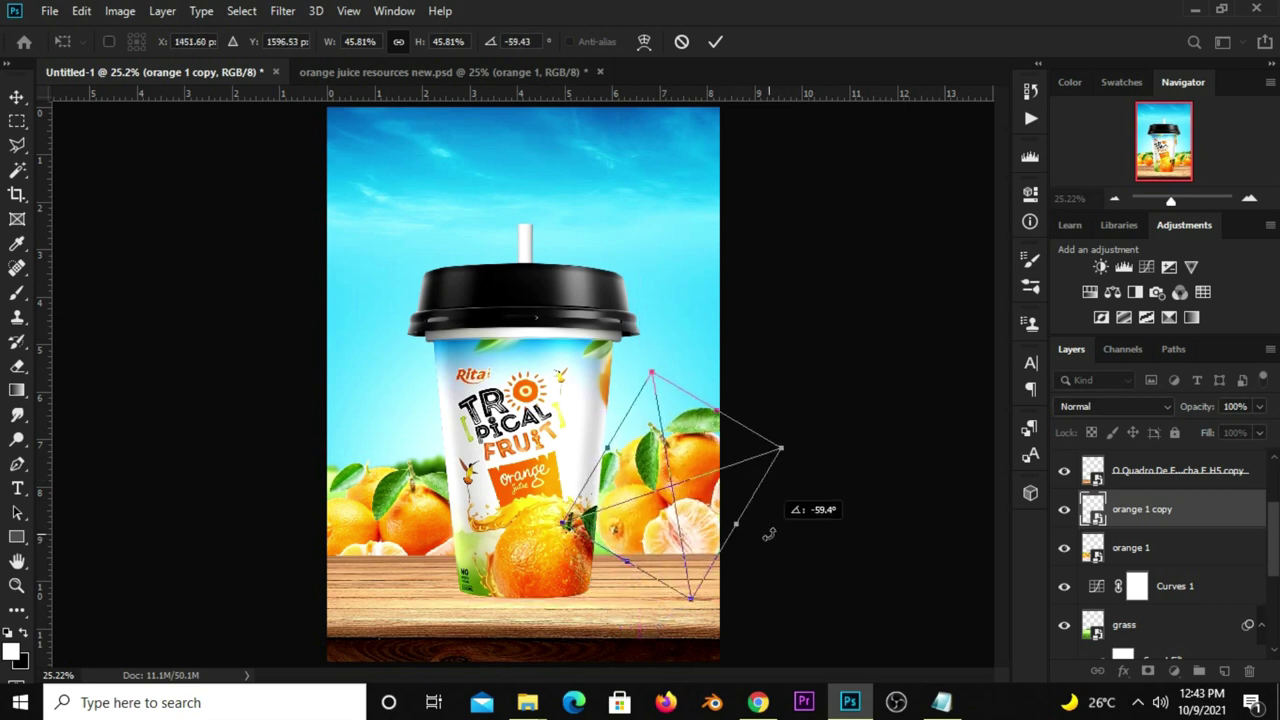
pyautogui.moveTo(685, 543); pyautogui.dragTo(672, 561)
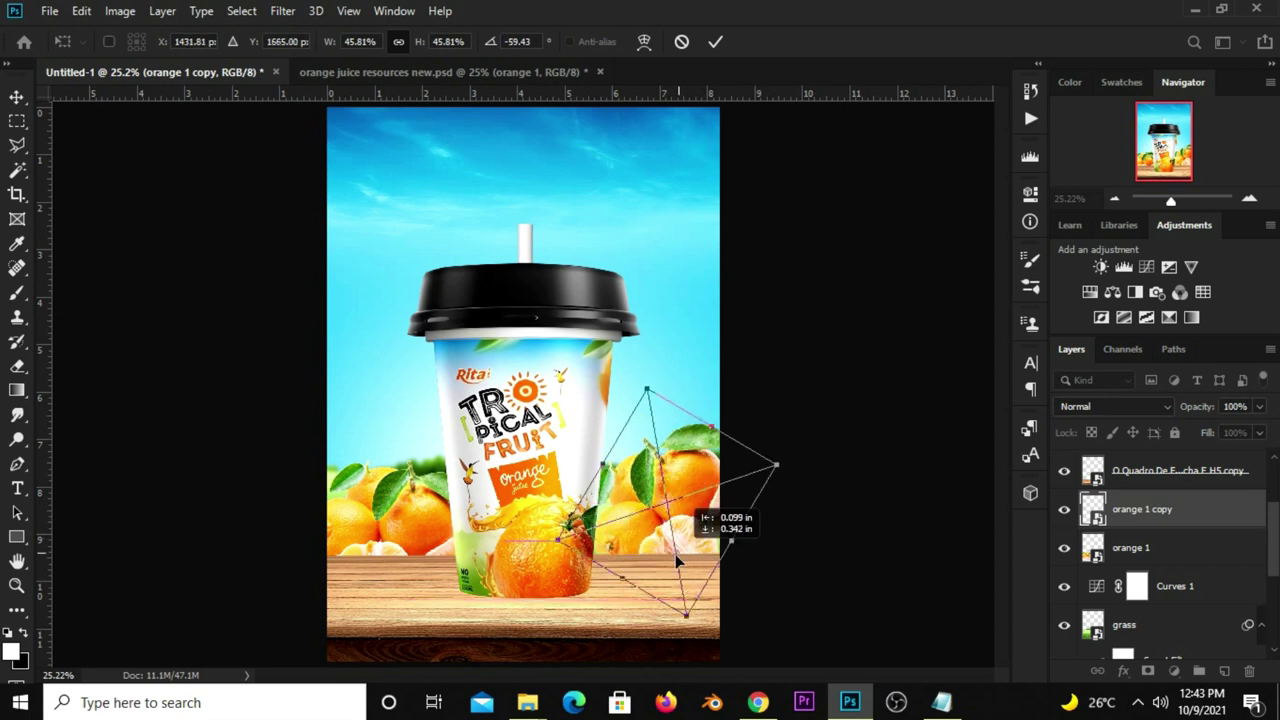
# Fine-tune the orange copy to about 47% scale and -53° rotation, then apply.
pyautogui.moveTo(770, 463); pyautogui.dragTo(763, 481)
pyautogui.moveTo(721, 541); pyautogui.dragTo(735, 552)
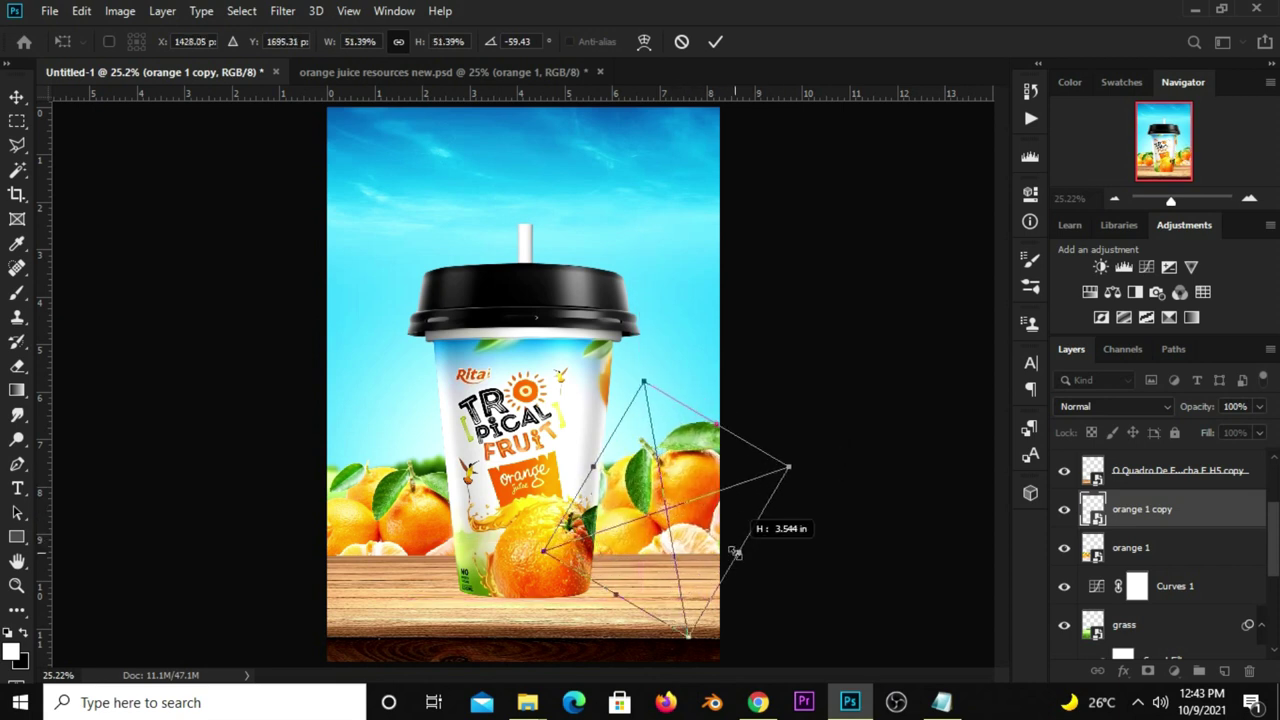
pyautogui.moveTo(800, 520); pyautogui.dragTo(740, 533)
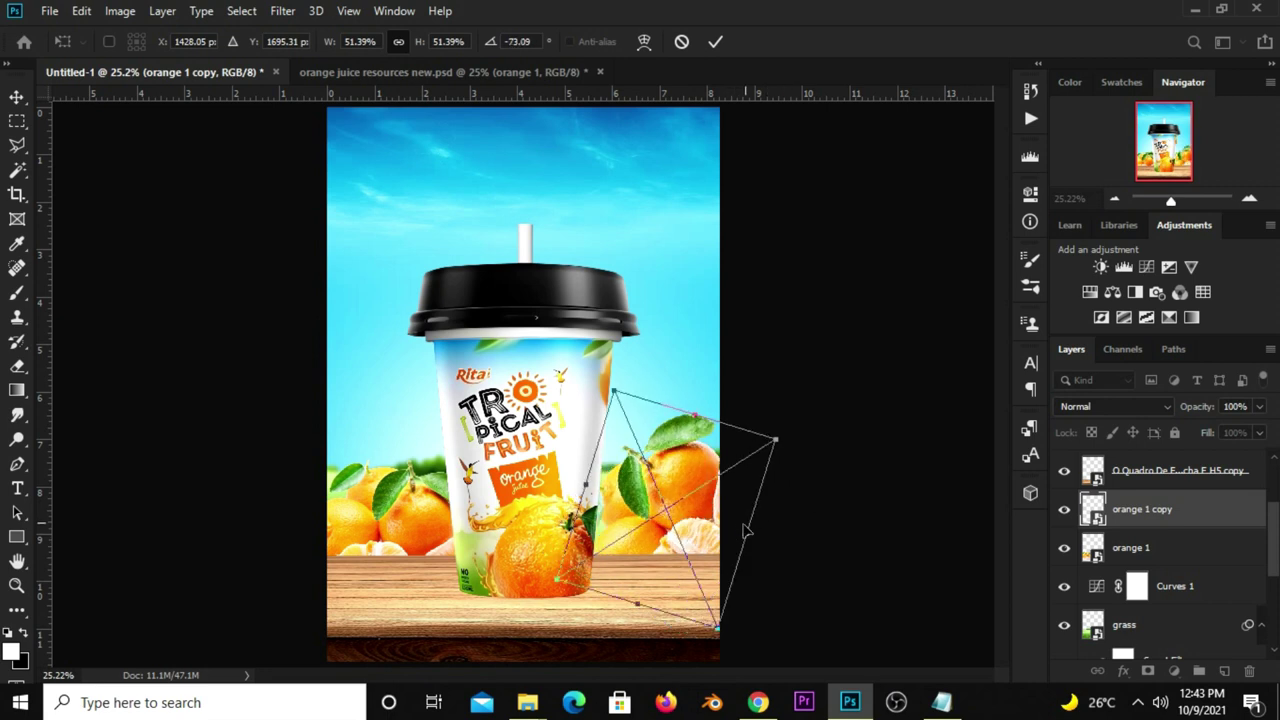
pyautogui.moveTo(798, 467); pyautogui.dragTo(803, 477)
pyautogui.moveTo(702, 550); pyautogui.dragTo(718, 535)
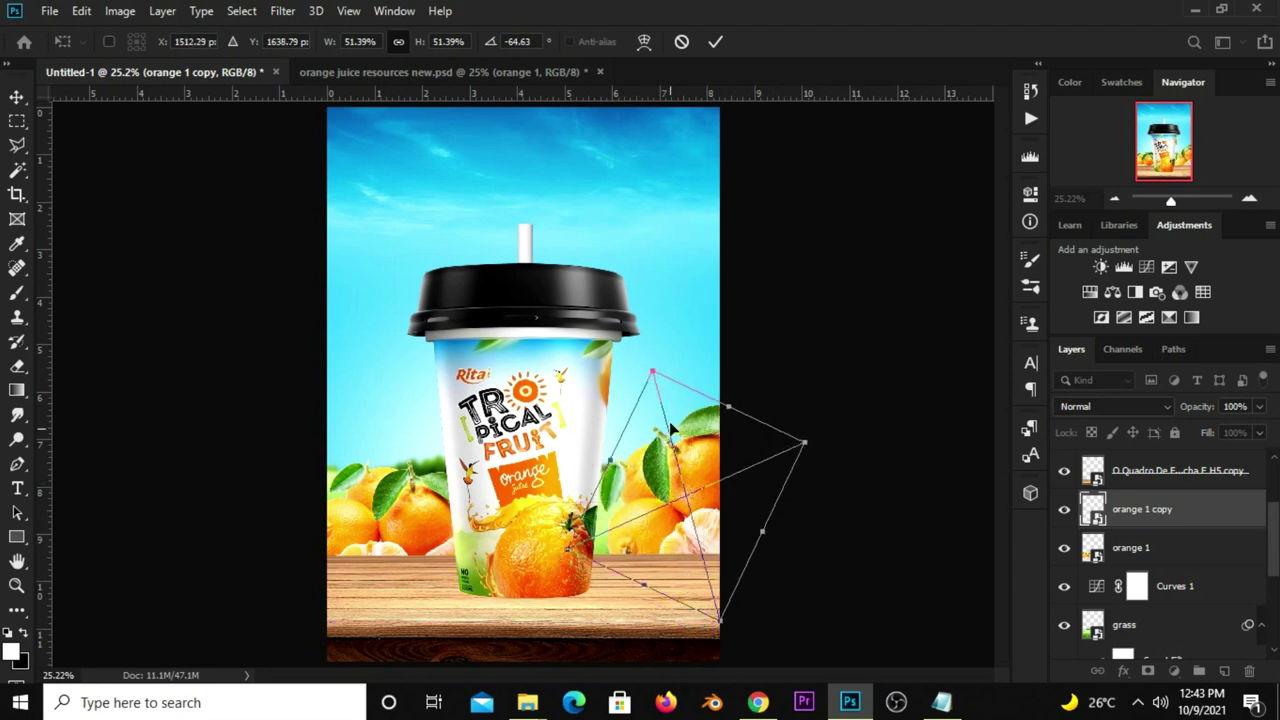
pyautogui.moveTo(649, 372); pyautogui.dragTo(661, 393)
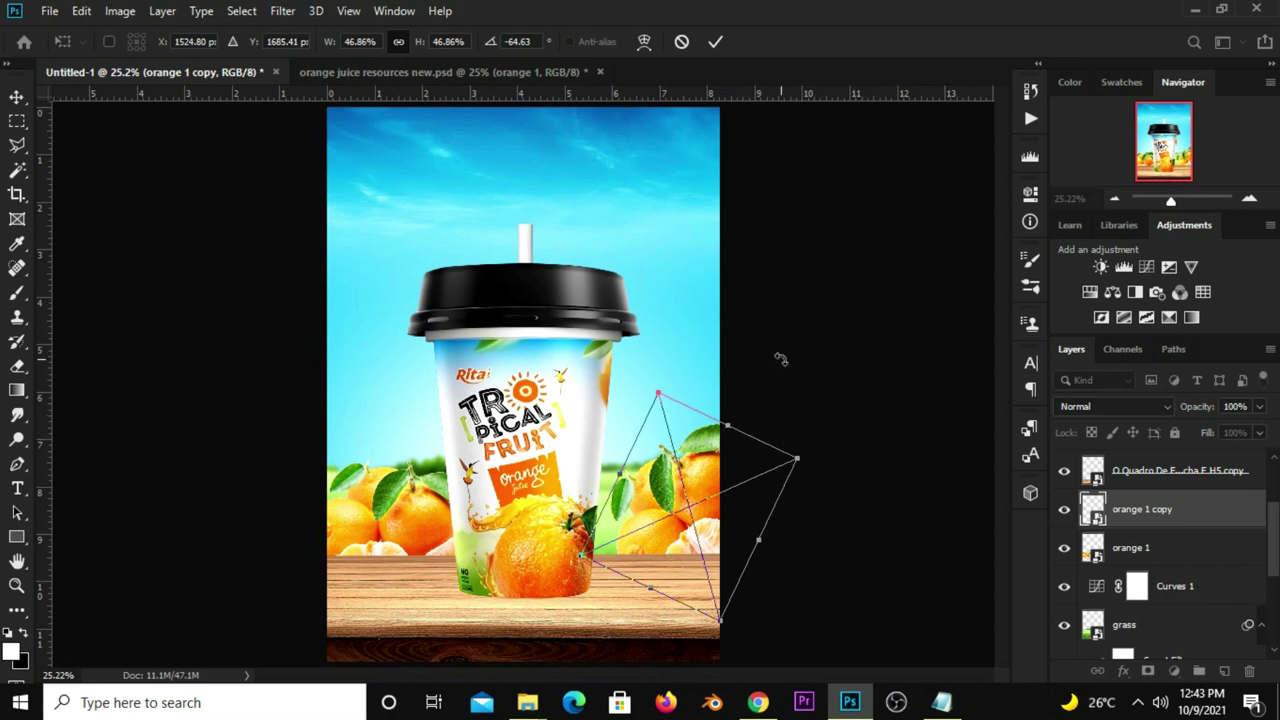
pyautogui.moveTo(698, 495); pyautogui.dragTo(684, 509)
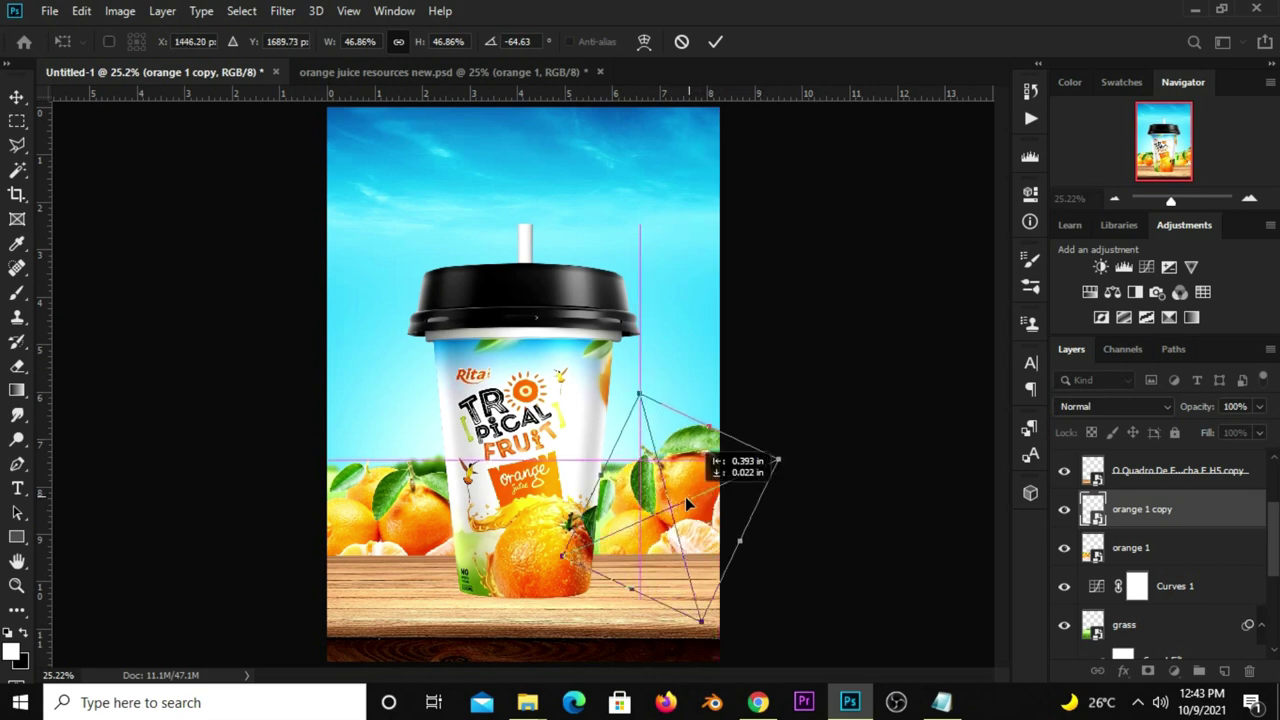
pyautogui.moveTo(783, 414); pyautogui.dragTo(786, 437)
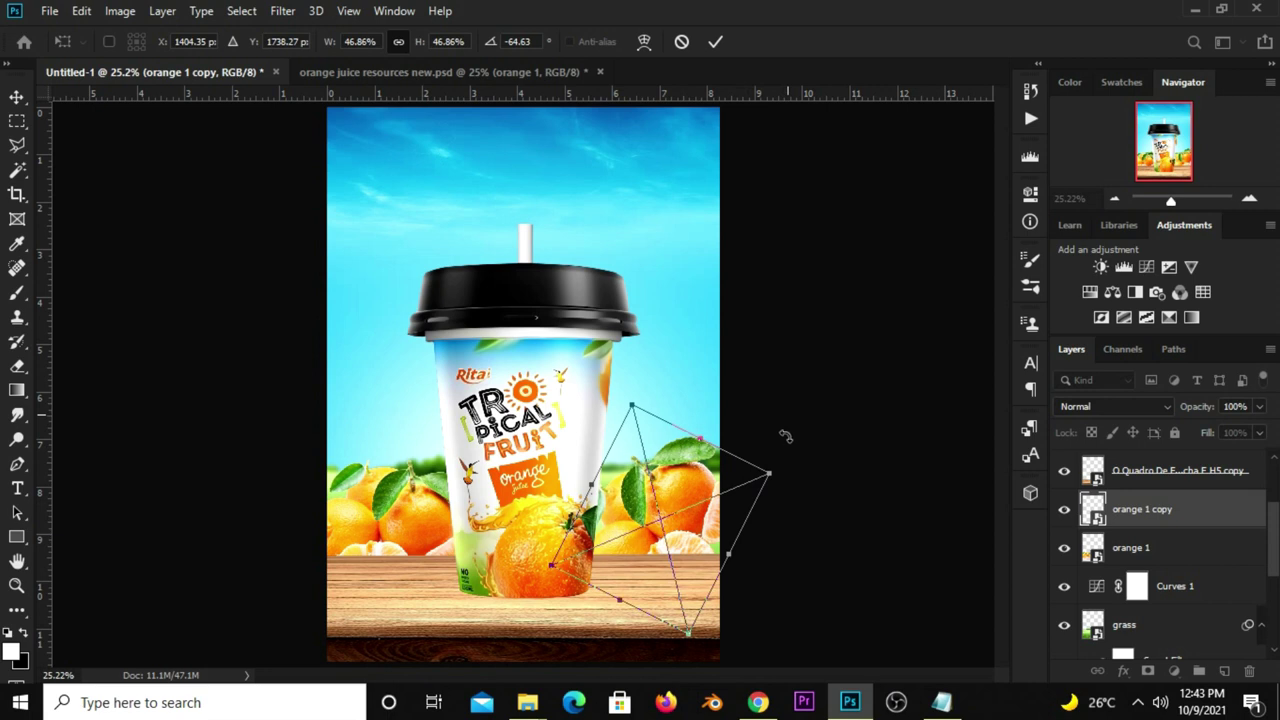
pyautogui.moveTo(720, 520); pyautogui.dragTo(716, 530)
pyautogui.moveTo(778, 442); pyautogui.dragTo(784, 455)
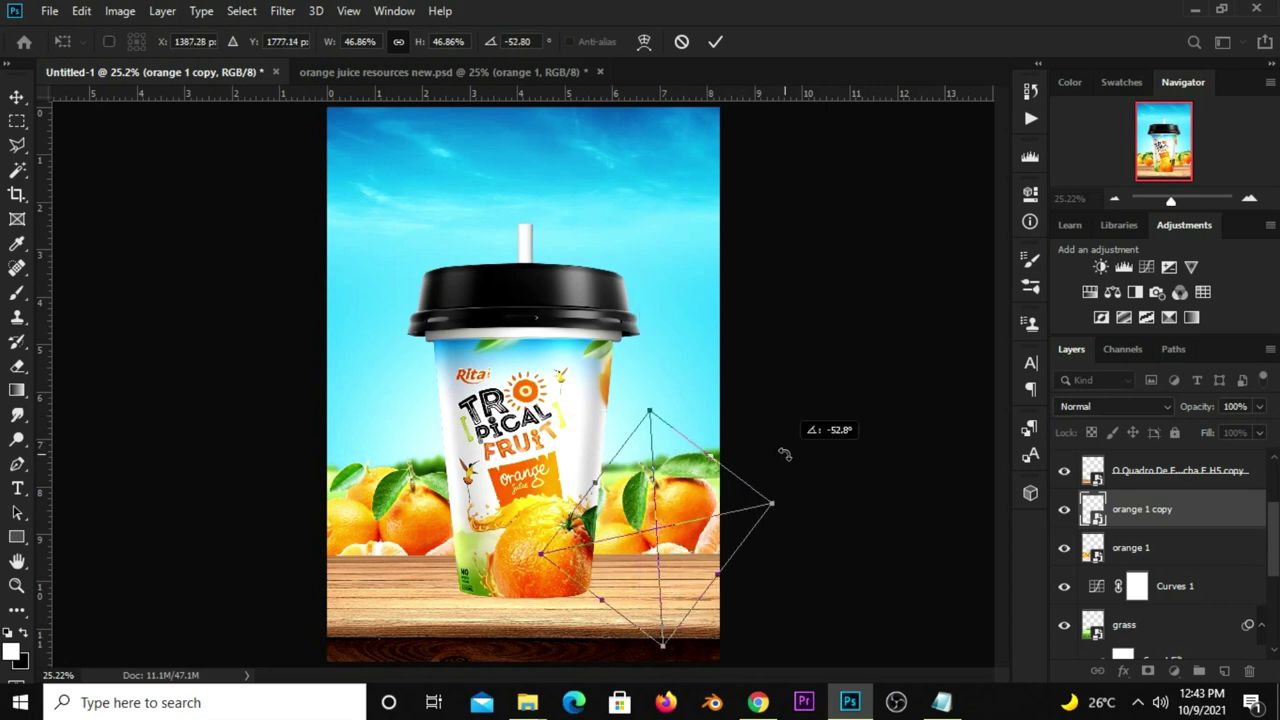
pyautogui.click(716, 41)
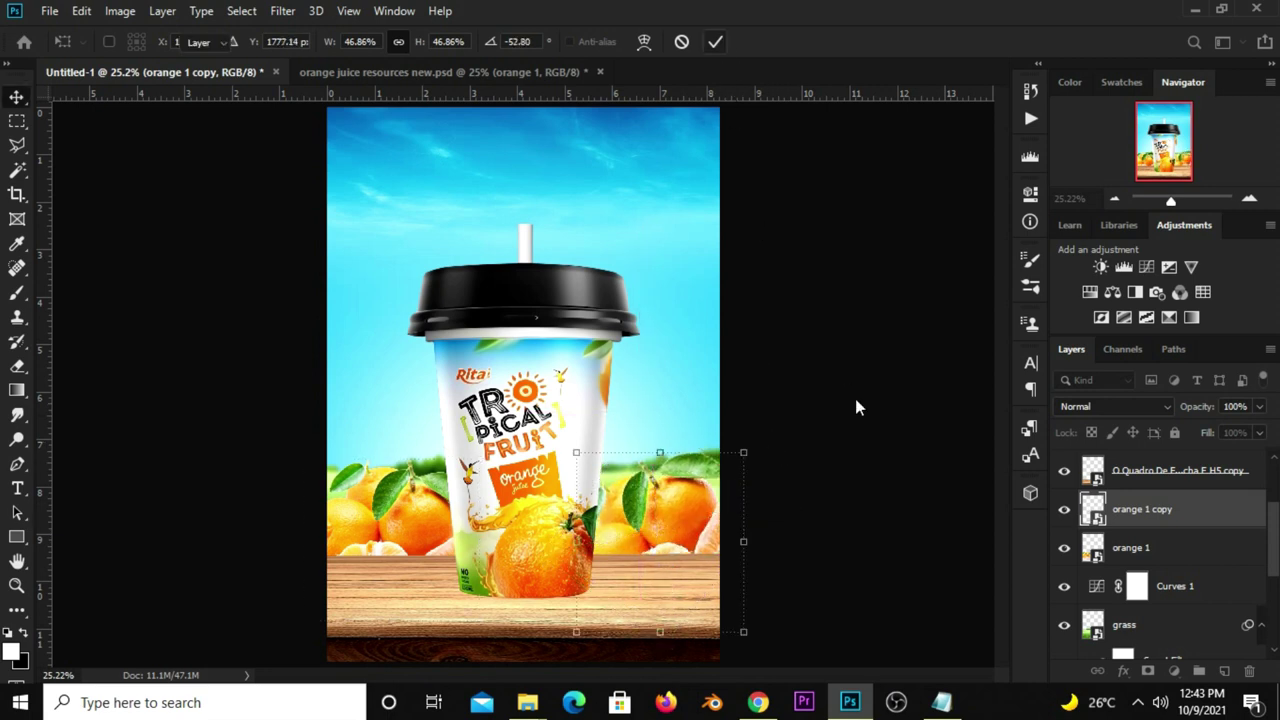
# Nudge the orange copy up, left and slightly down into its final position.
pyautogui.hotkey('shift', 'Up')
pyautogui.hotkey('shift', 'Left')
pyautogui.hotkey('shift', 'Up')
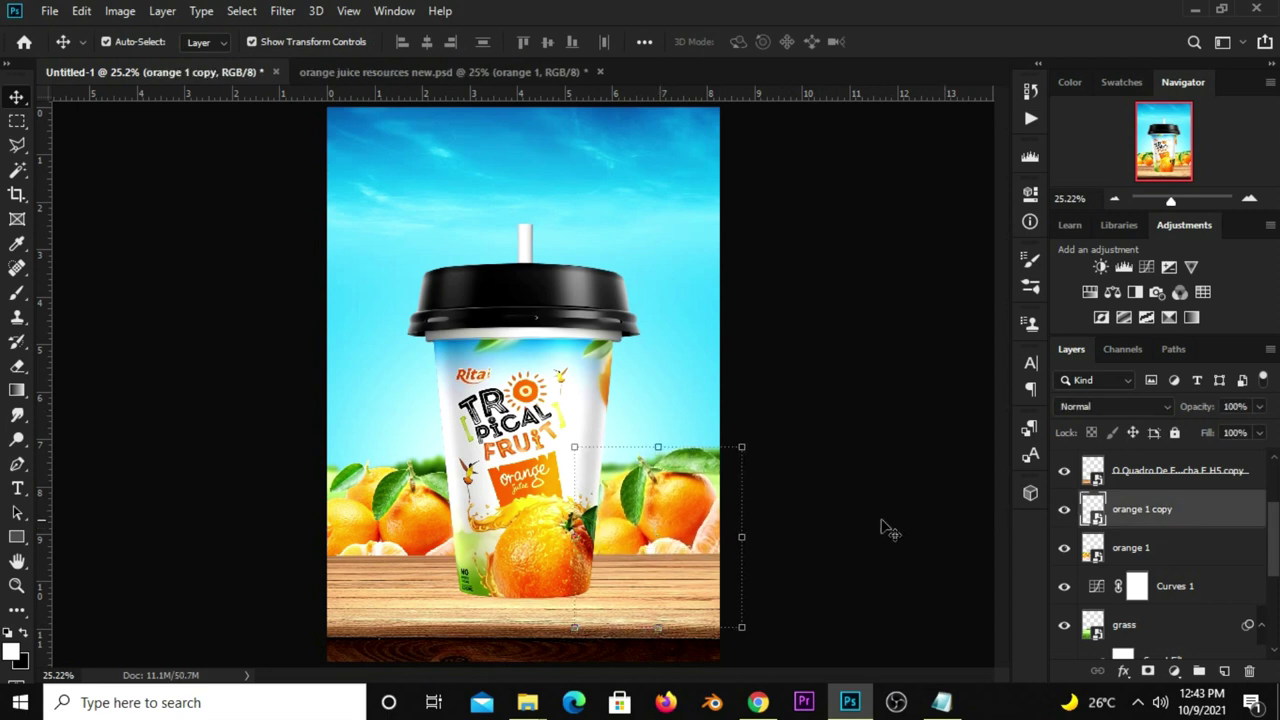
pyautogui.click(1064, 509)
pyautogui.moveTo(668, 499); pyautogui.dragTo(670, 515)
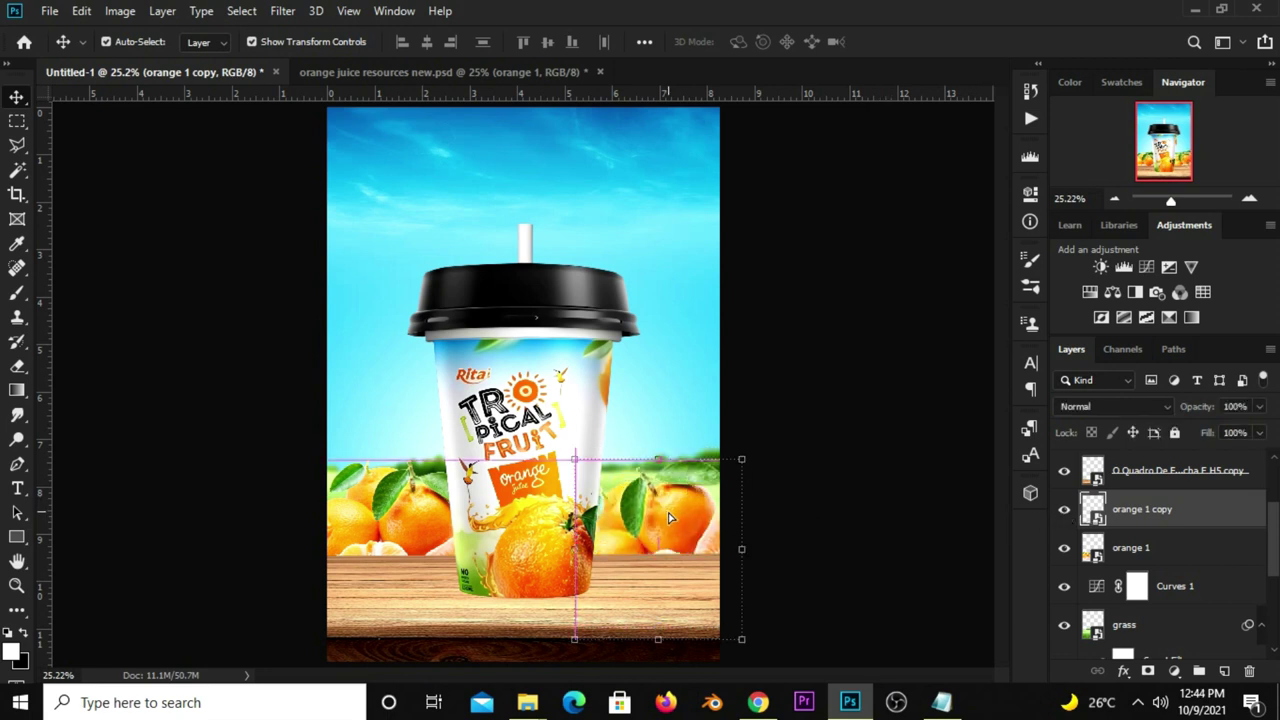
pyautogui.click(1066, 510)
pyautogui.click(1067, 511)
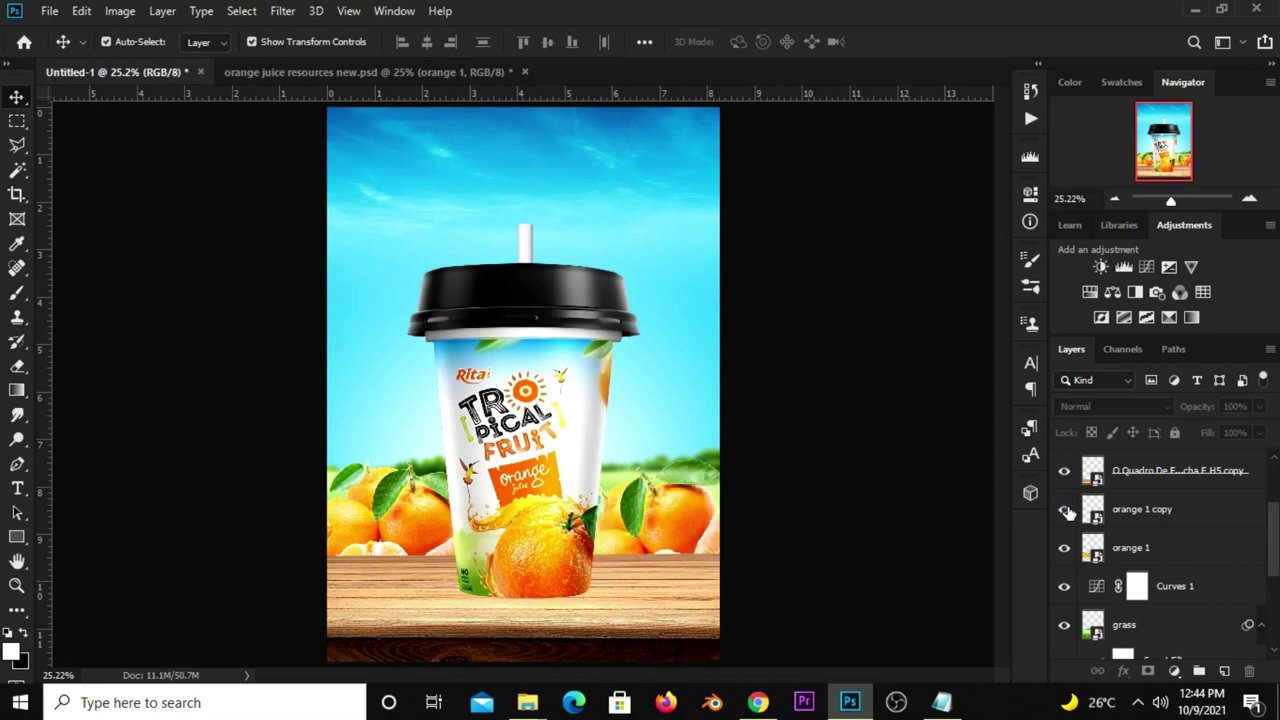
# Add a new Layer 2 above the orange copy and set the brush roundness to 100%.
pyautogui.click(1163, 515)
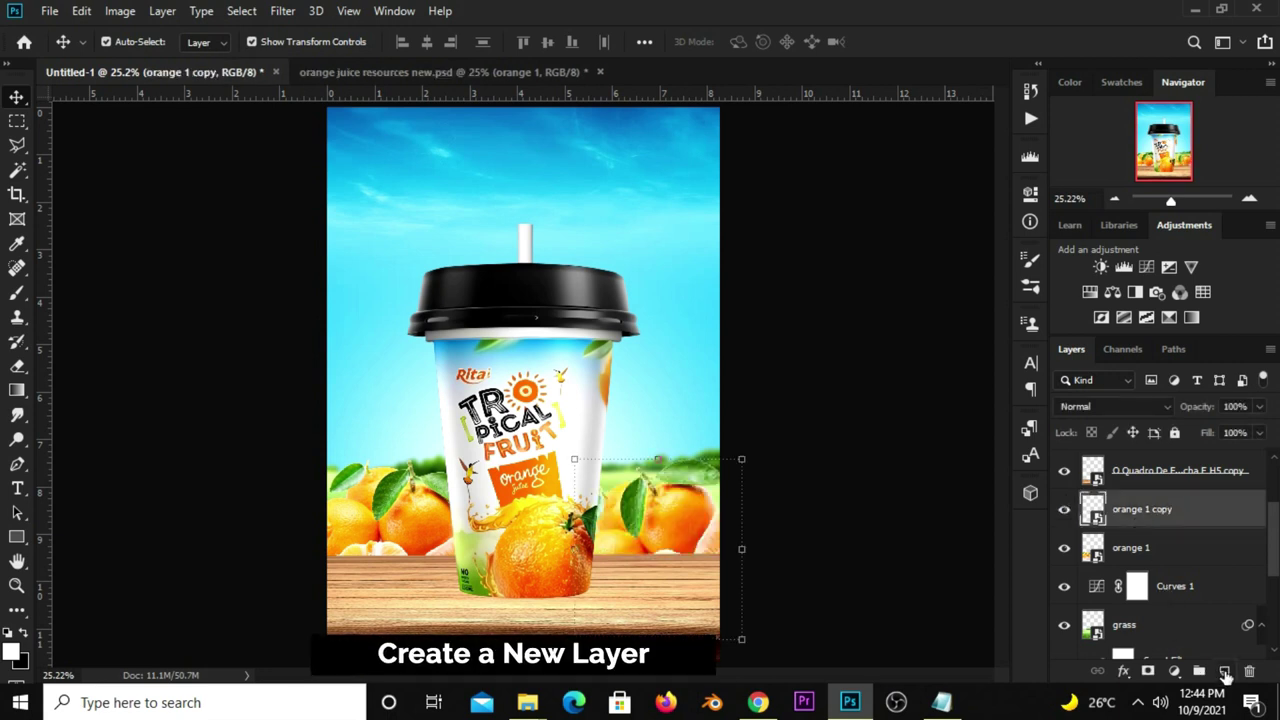
pyautogui.click(1224, 671)
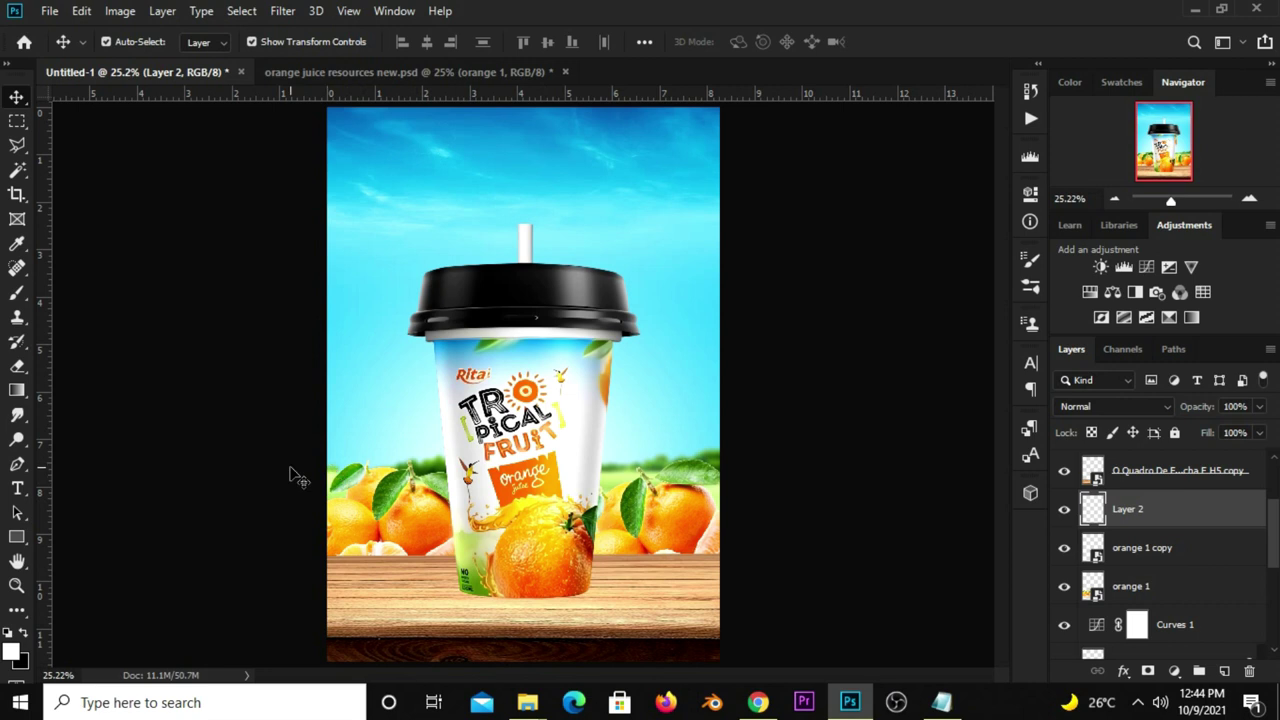
pyautogui.click(22, 298)
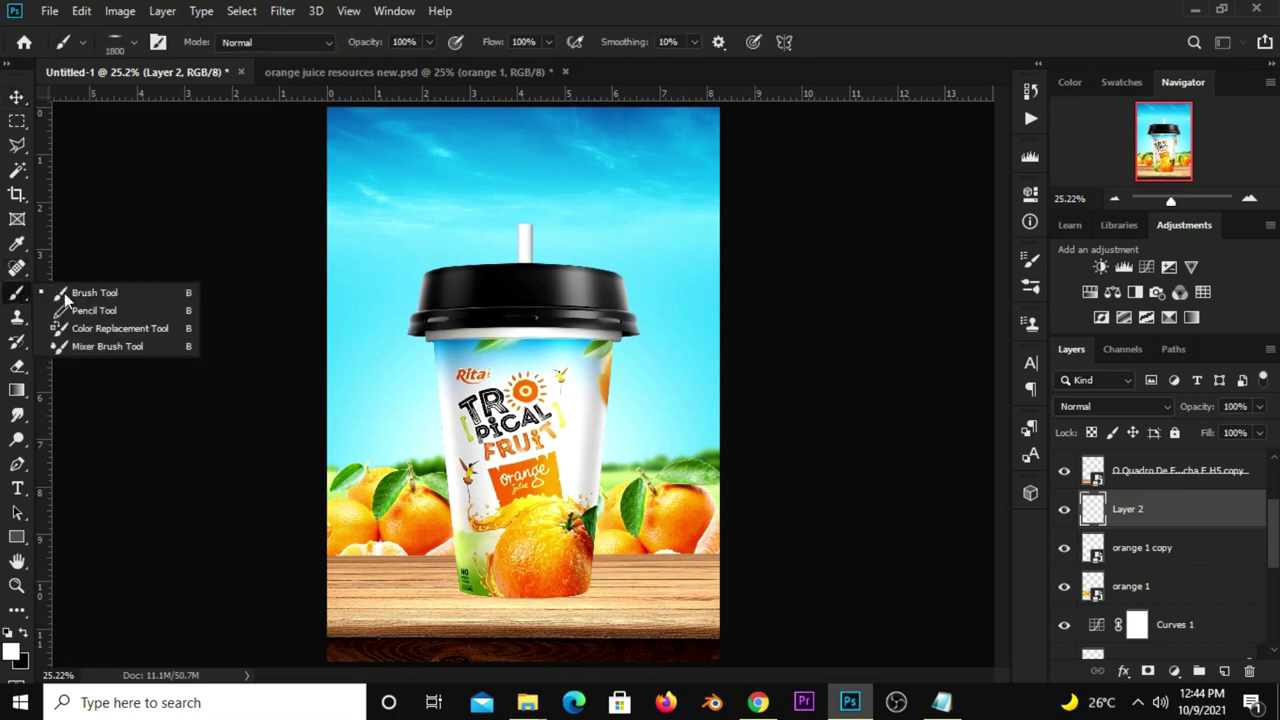
pyautogui.click(113, 291)
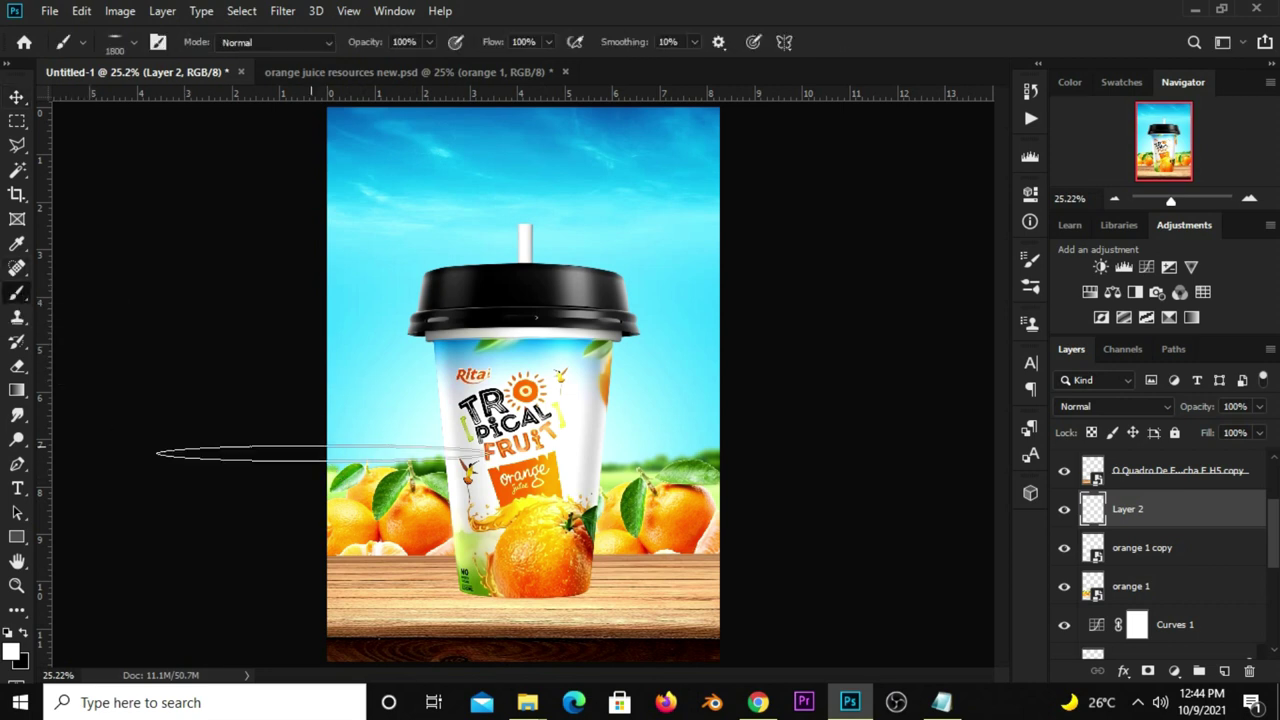
pyautogui.click(131, 47)
pyautogui.click(637, 36)
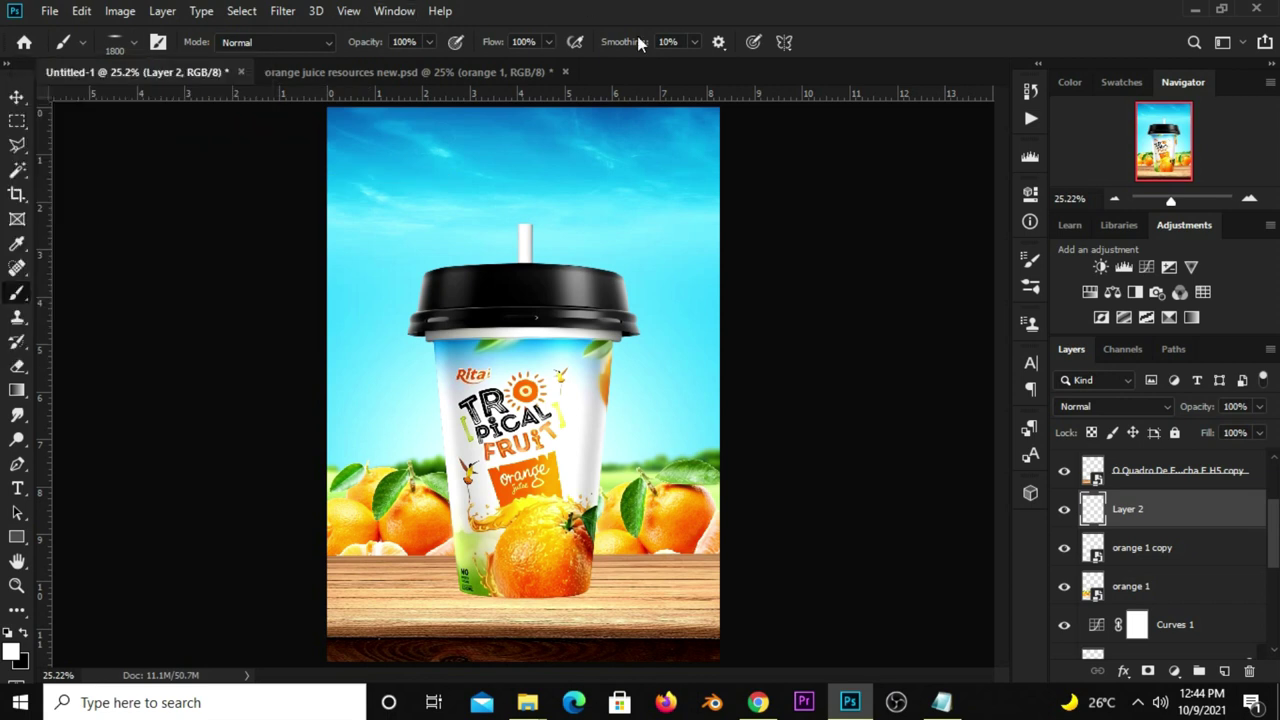
pyautogui.click(1030, 262)
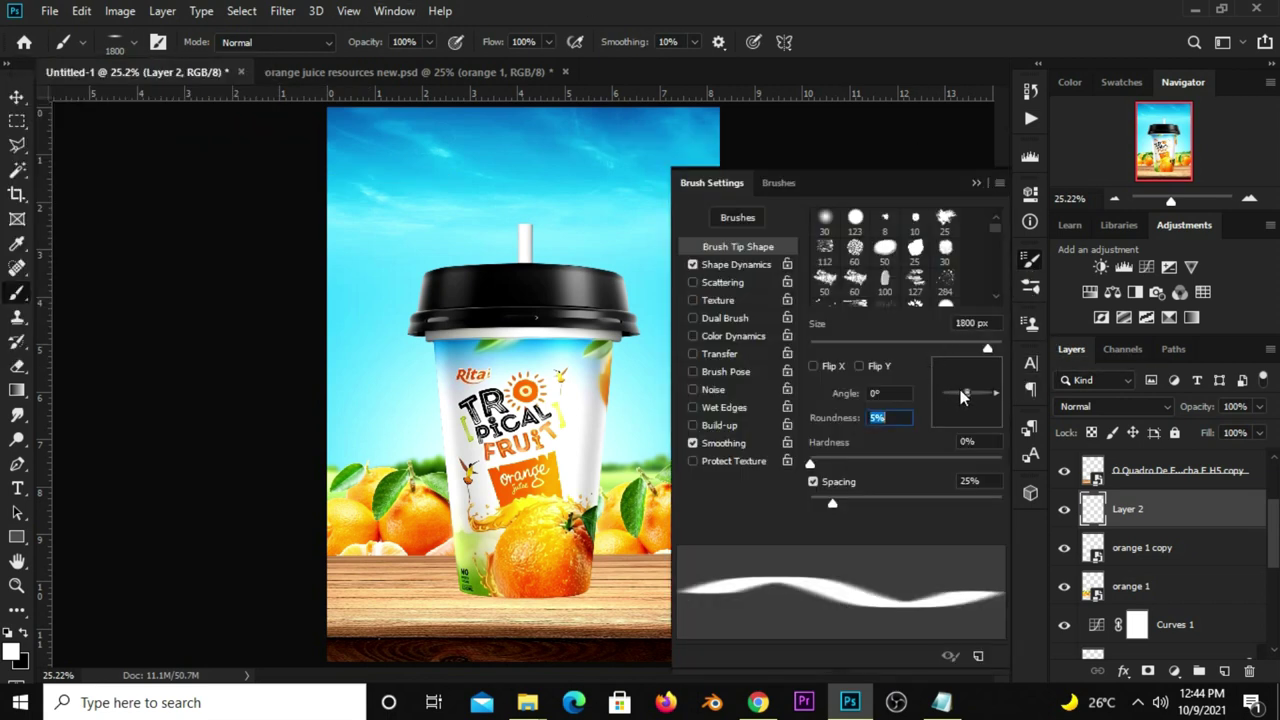
pyautogui.moveTo(968, 410); pyautogui.dragTo(928, 442)
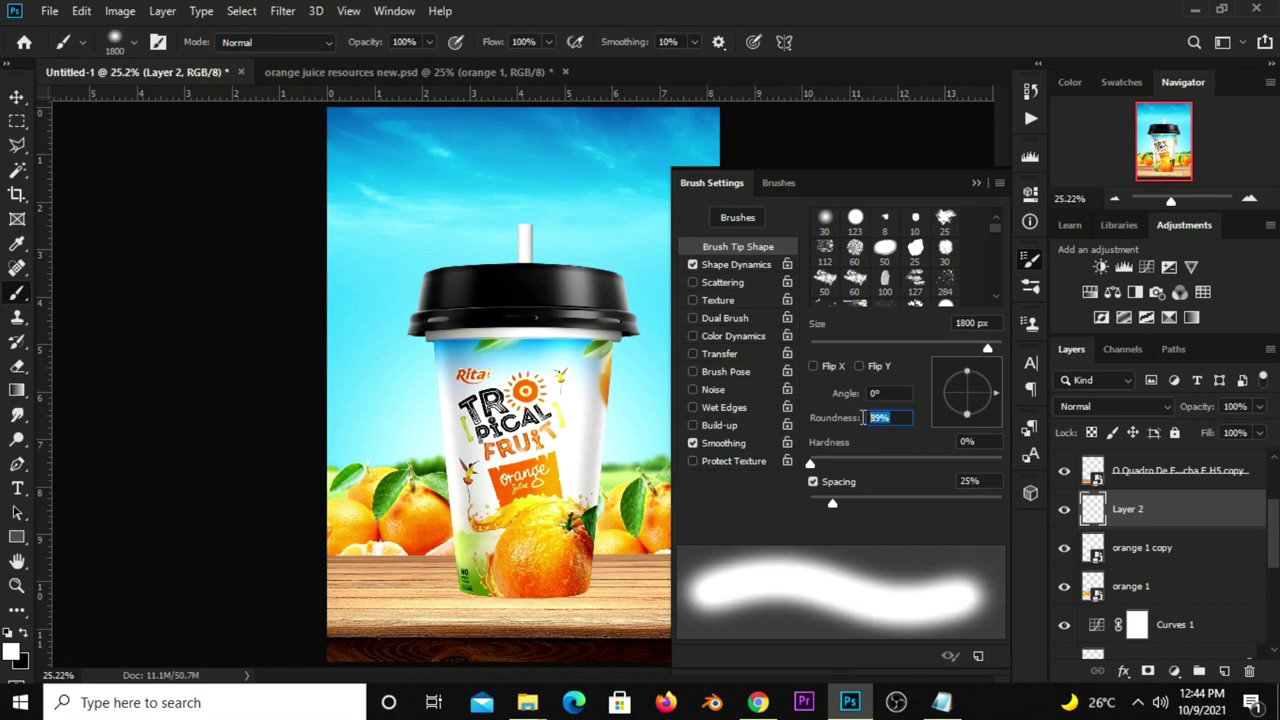
pyautogui.write('100')
pyautogui.click(976, 183)
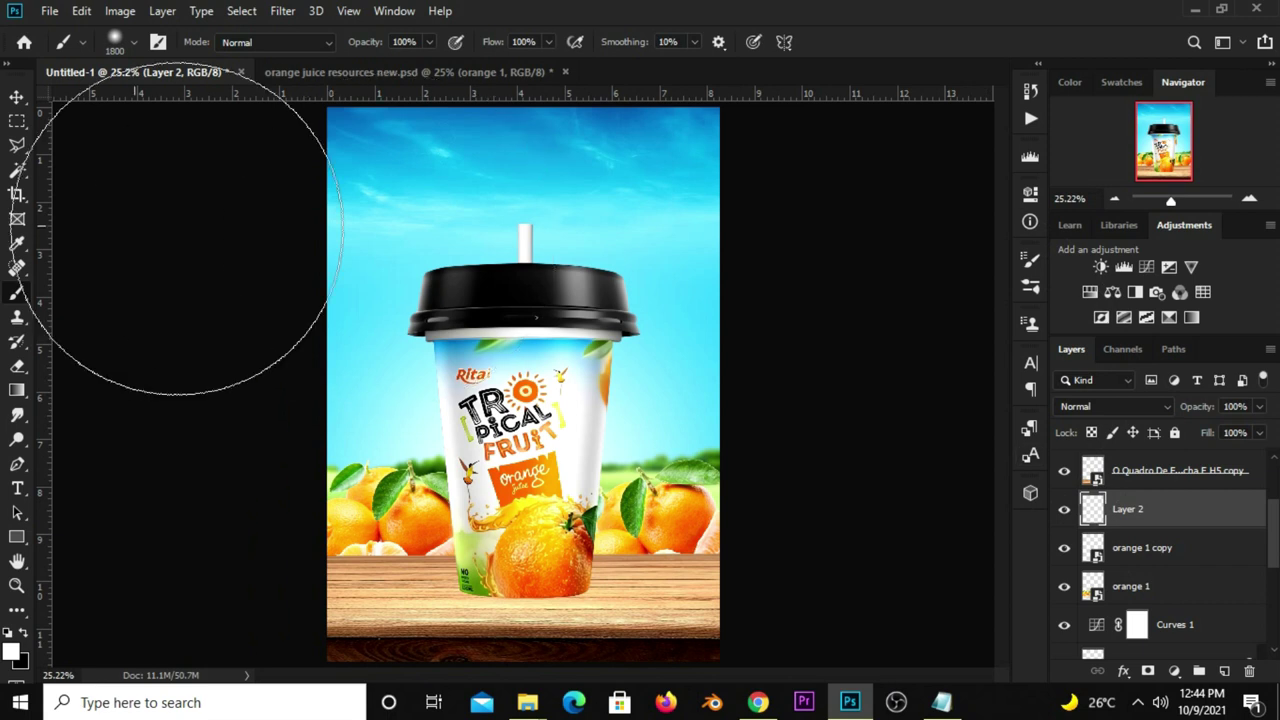
# Shrink the brush to 400 px and paint a soft shadow under the cup on Layer 2.
pyautogui.click(17, 97)
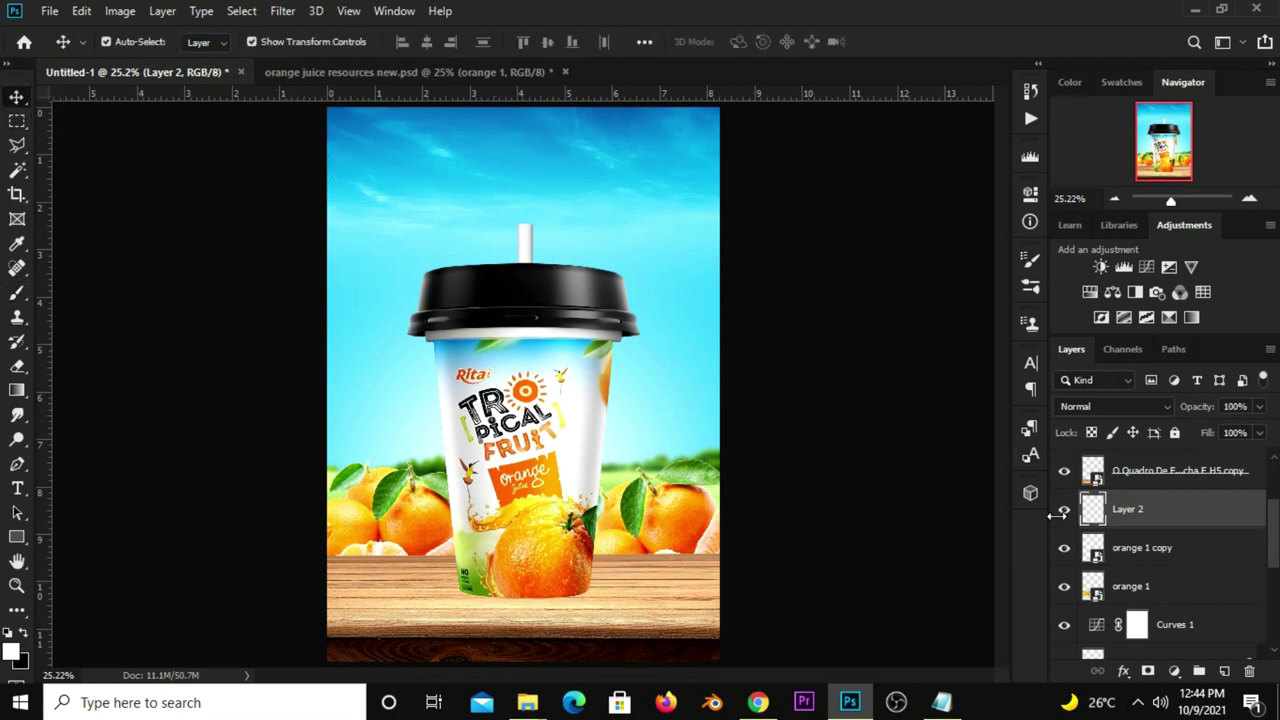
pyautogui.click(1063, 548)
pyautogui.moveTo(1137, 512); pyautogui.dragTo(1148, 551)
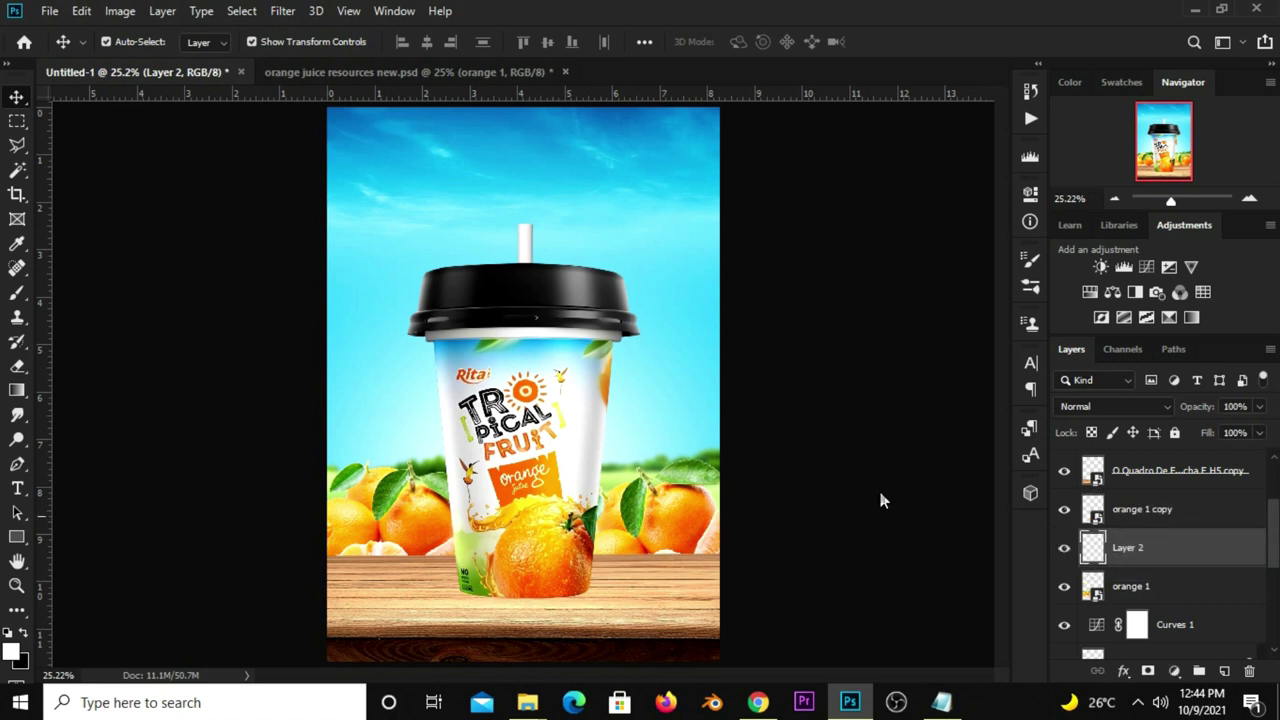
pyautogui.click(17, 292)
pyautogui.click(70, 289)
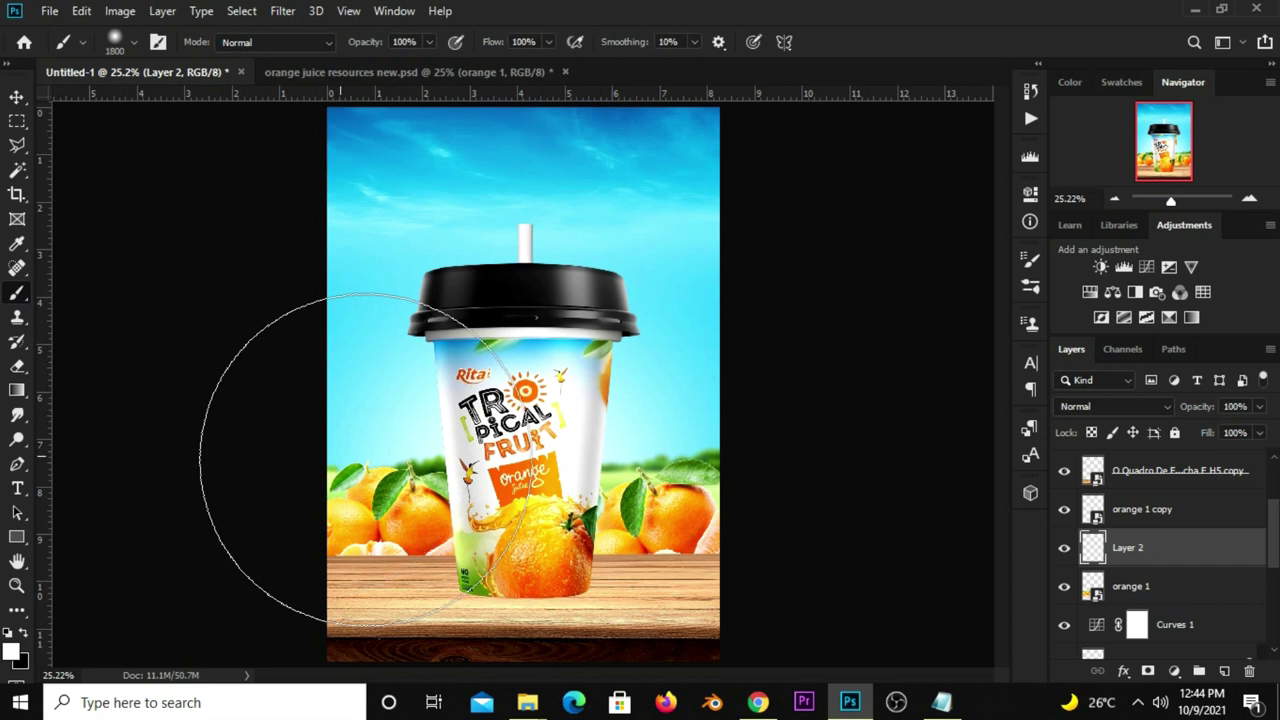
pyautogui.press('[')
pyautogui.press('[')
pyautogui.press('[')
pyautogui.press('[')
pyautogui.press('[')
pyautogui.press('[')
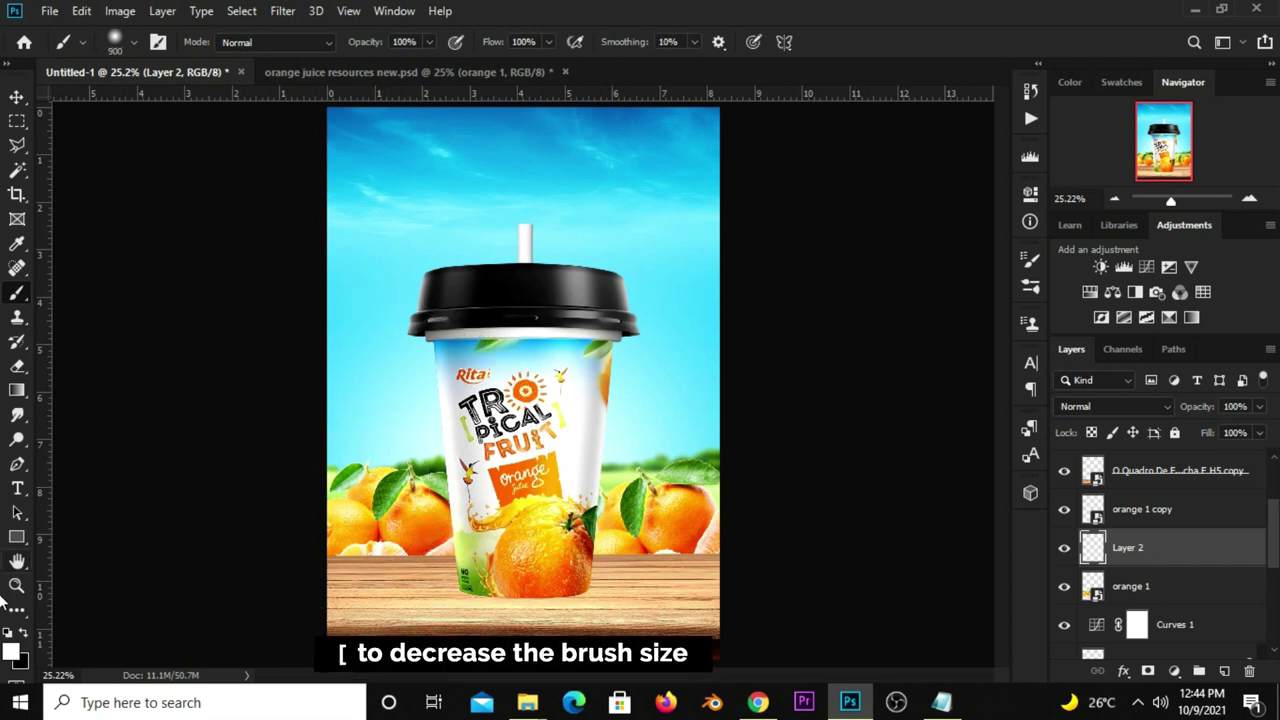
pyautogui.press('[')
pyautogui.press('[')
pyautogui.press('[')
pyautogui.press('[')
pyautogui.press('[')
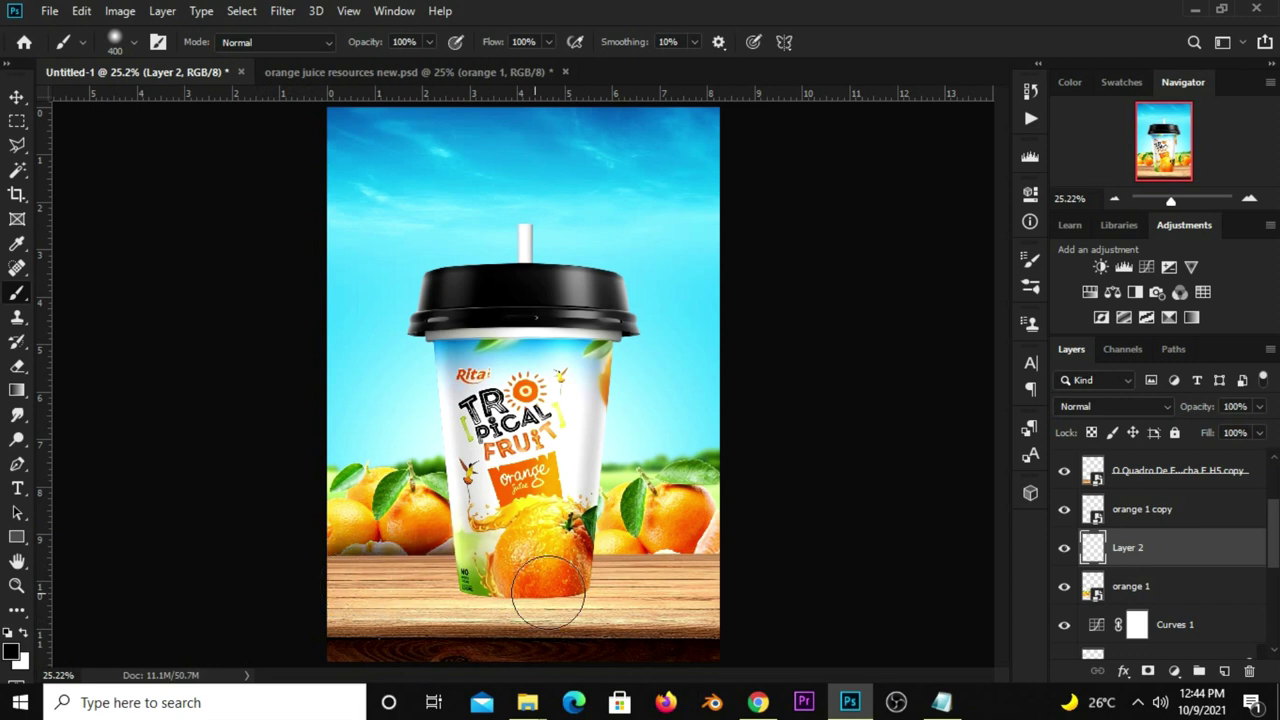
pyautogui.moveTo(703, 574); pyautogui.dragTo(674, 575)
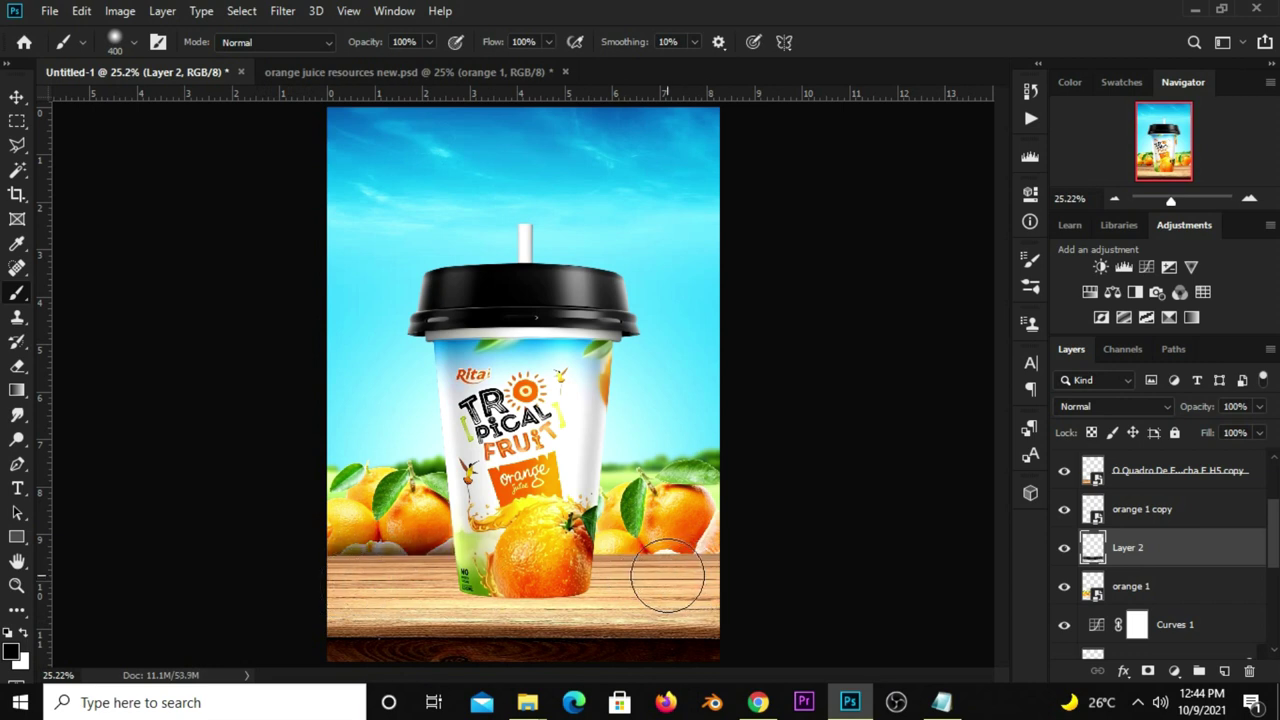
pyautogui.moveTo(1133, 518); pyautogui.dragTo(1140, 562)
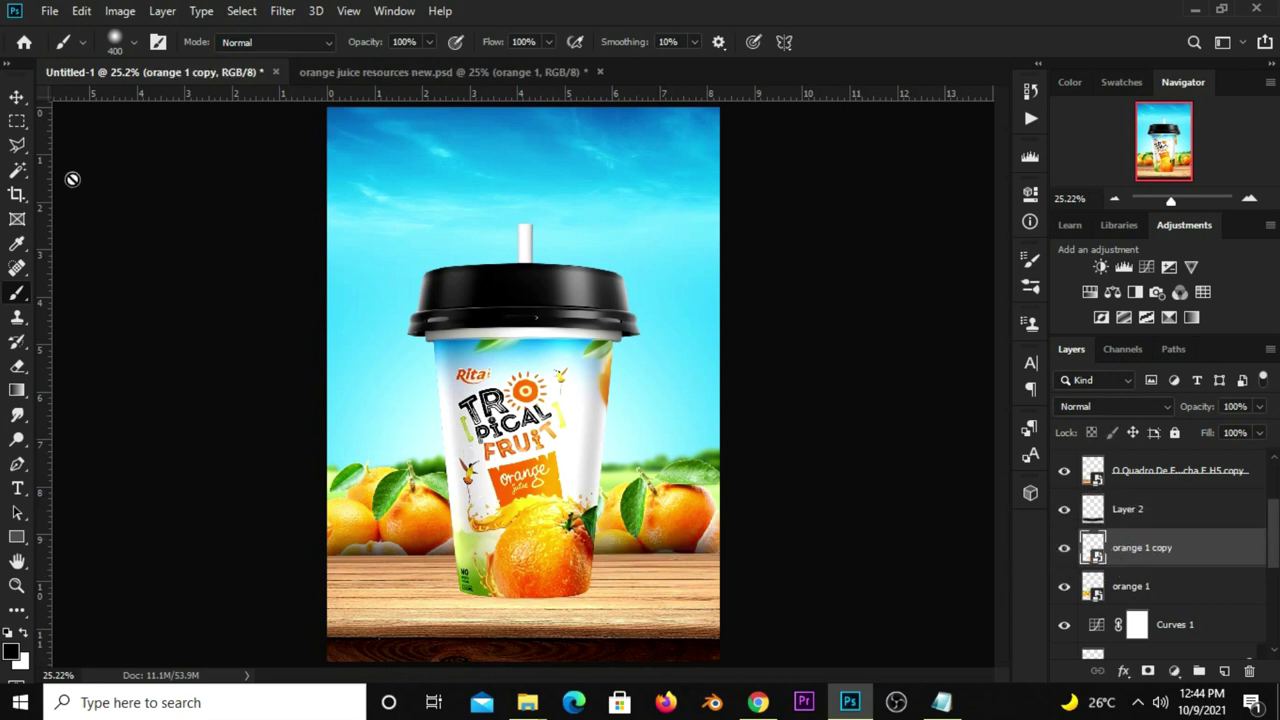
# Scale Layer 2 up to about 106%.
pyautogui.click(16, 101)
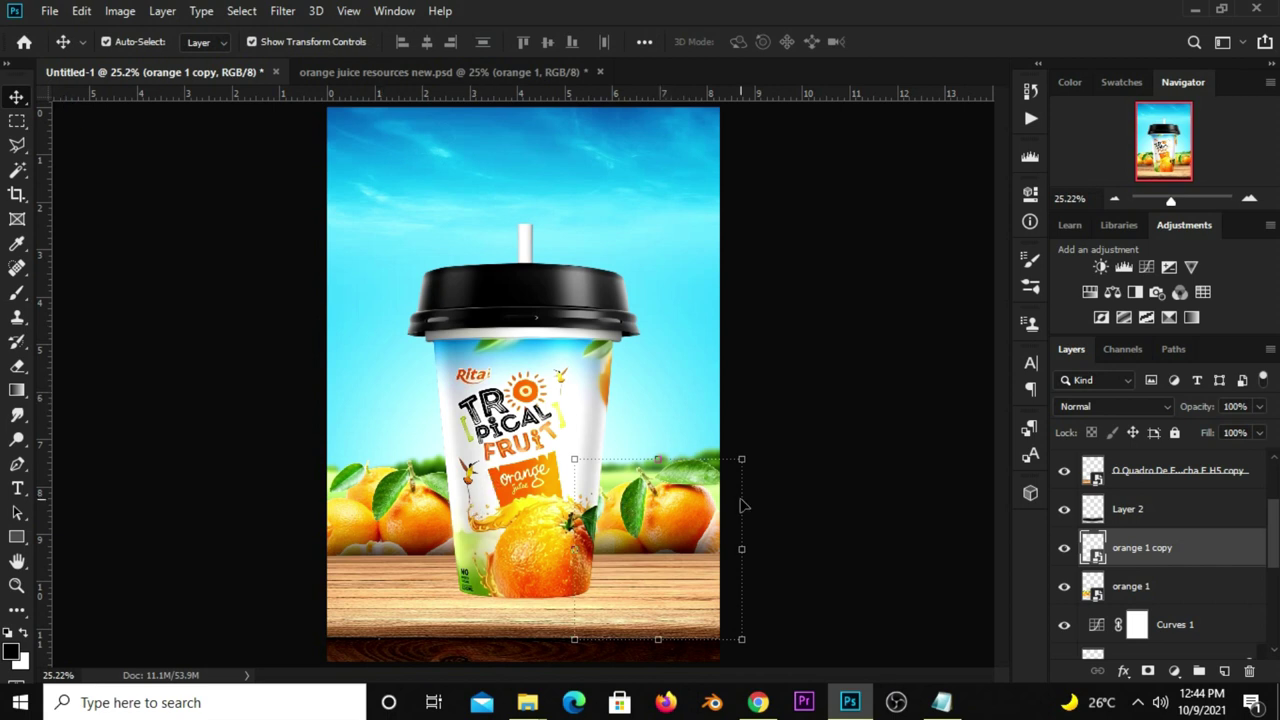
pyautogui.click(1133, 511)
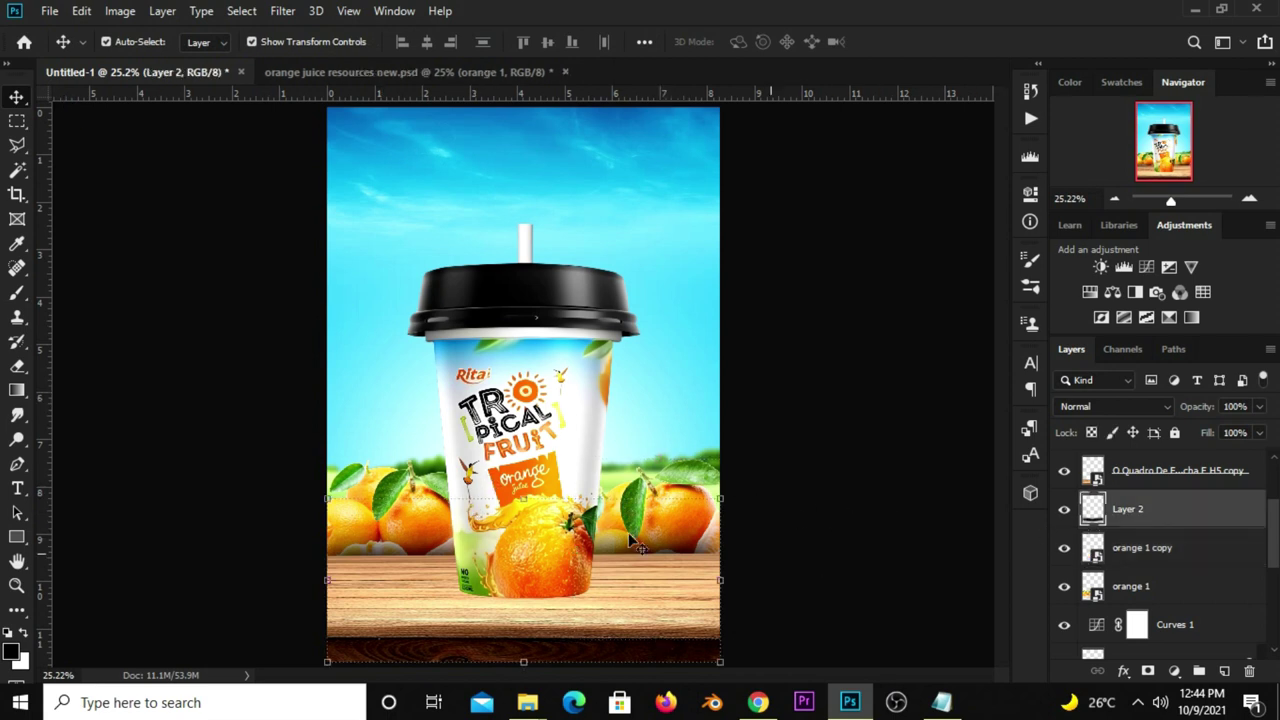
pyautogui.moveTo(327, 497); pyautogui.dragTo(318, 494)
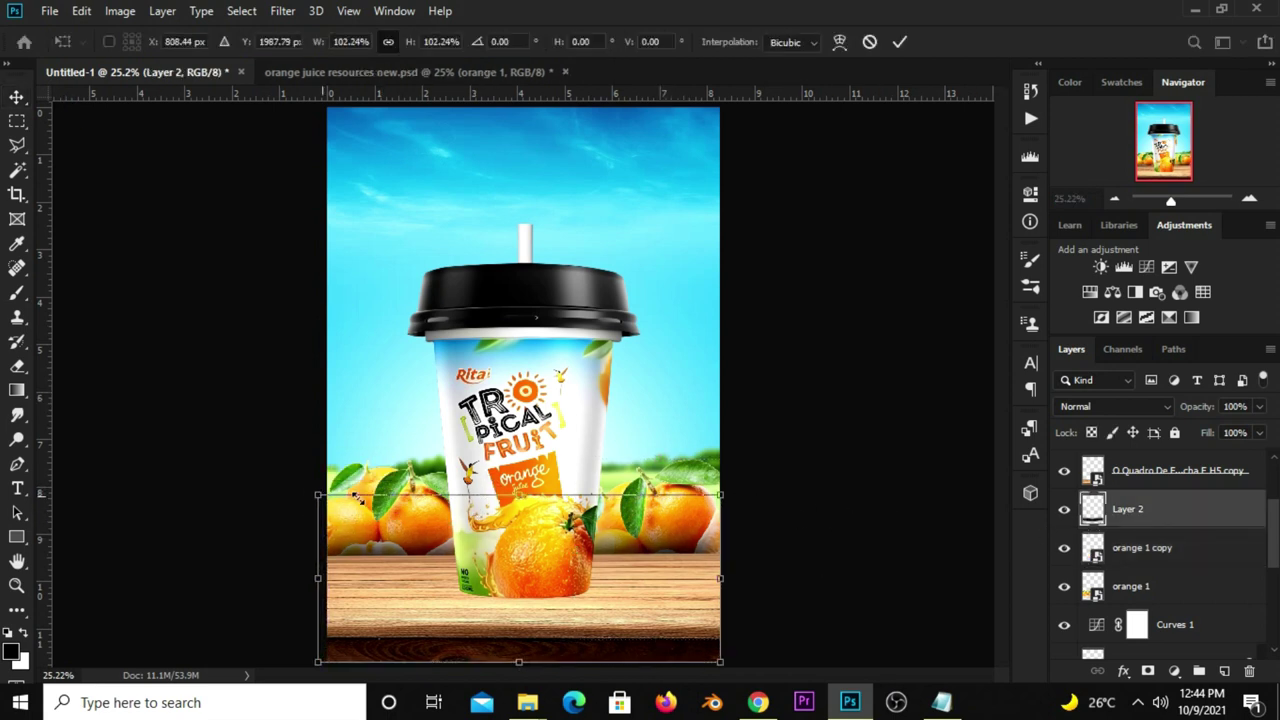
pyautogui.moveTo(728, 479); pyautogui.dragTo(736, 489)
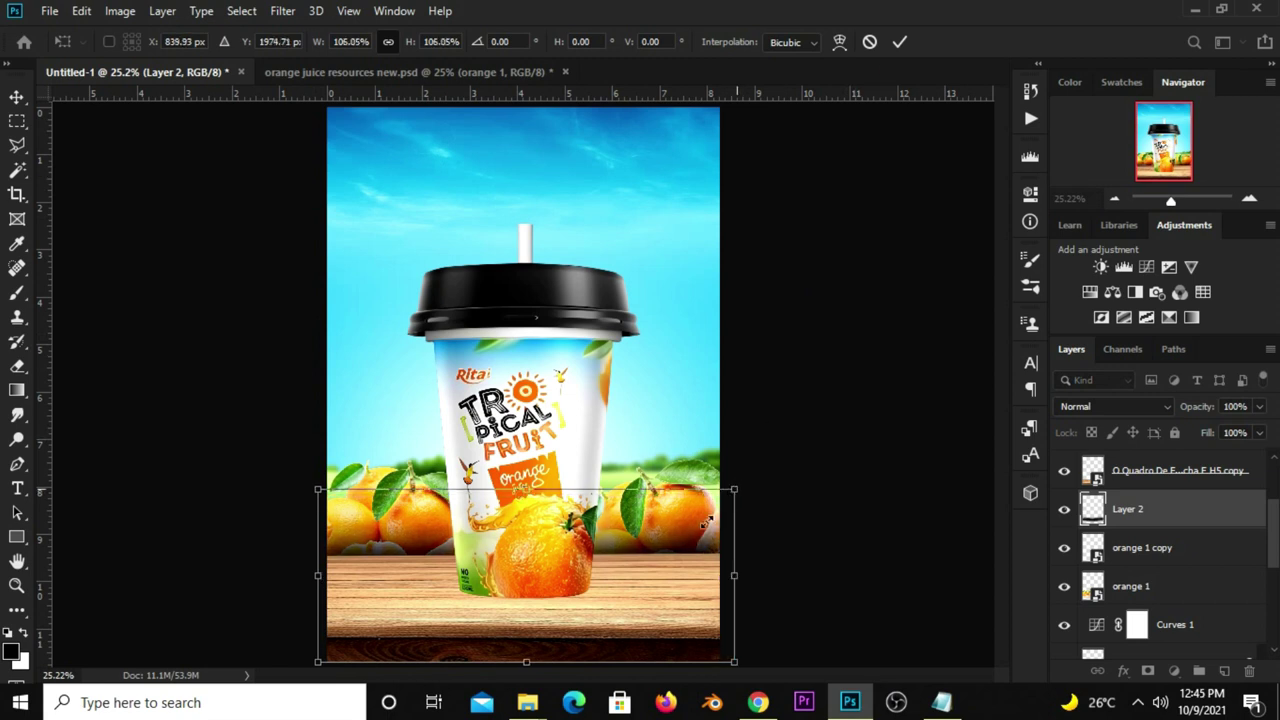
pyautogui.click(900, 43)
# Lower Layer 2's opacity to 78%.
pyautogui.click(1259, 406)
pyautogui.moveTo(1264, 431); pyautogui.dragTo(1245, 431)
pyautogui.click(1173, 515)
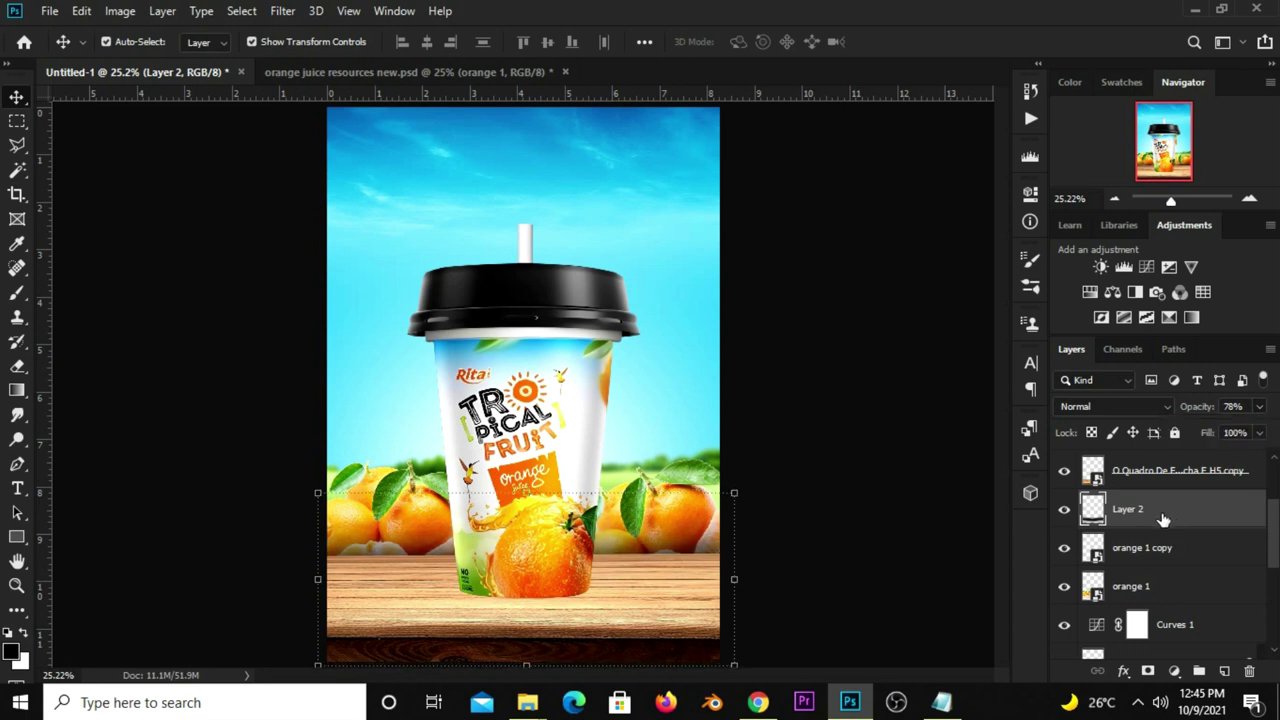
pyautogui.click(908, 494)
# Add orange 2 at the cup's lower right, below Layer 2, rotated about -17°.
pyautogui.click(365, 72)
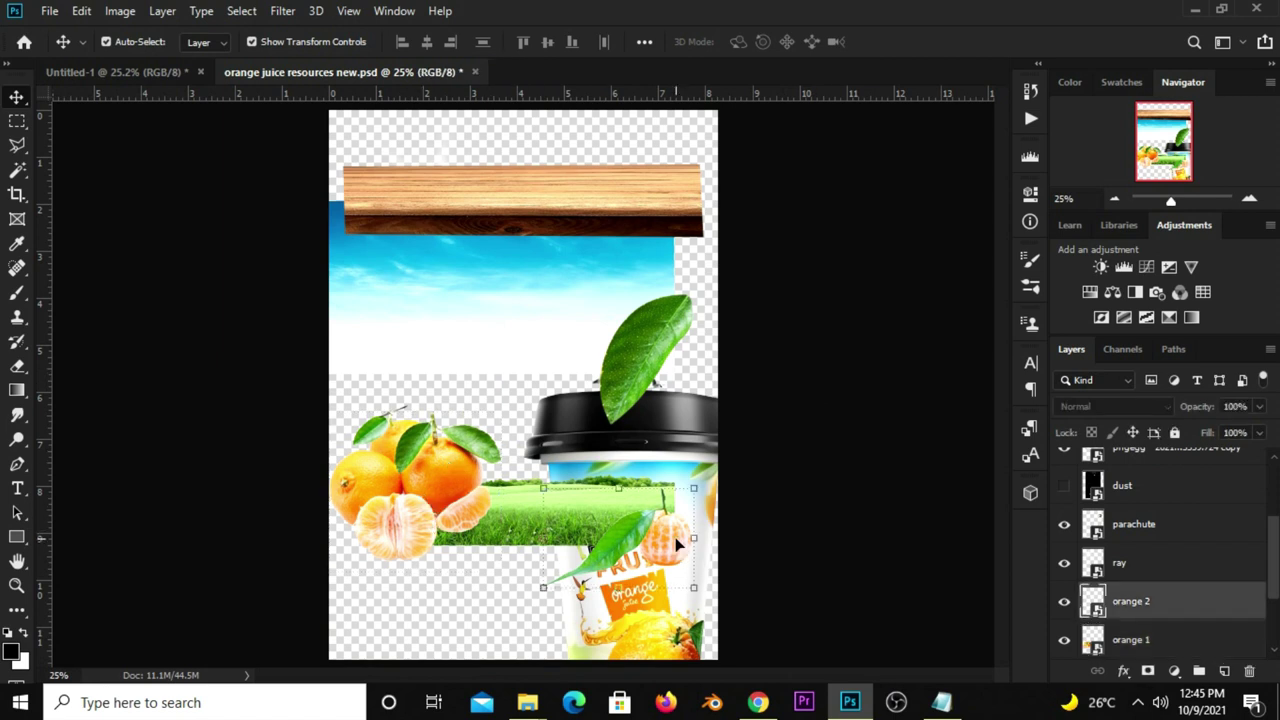
pyautogui.moveTo(688, 536); pyautogui.dragTo(662, 516)
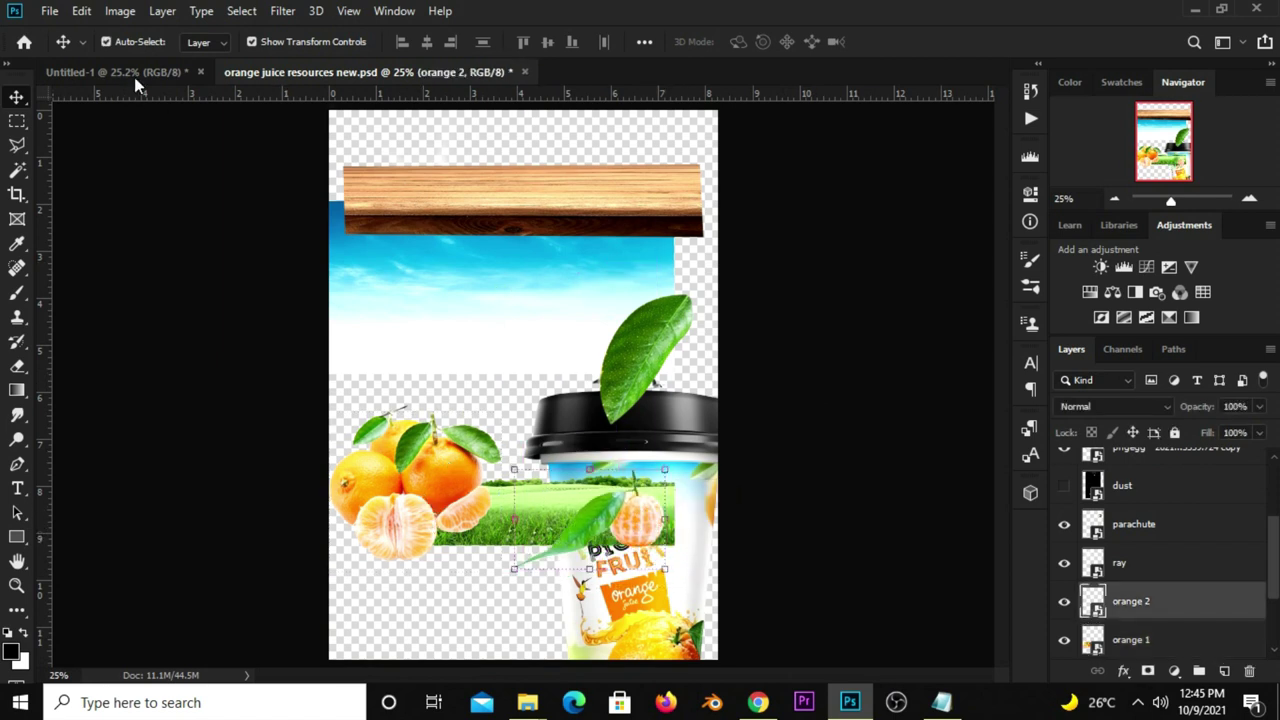
pyautogui.moveTo(549, 363); pyautogui.dragTo(311, 275)
pyautogui.click(106, 41)
pyautogui.moveTo(610, 359); pyautogui.dragTo(643, 505)
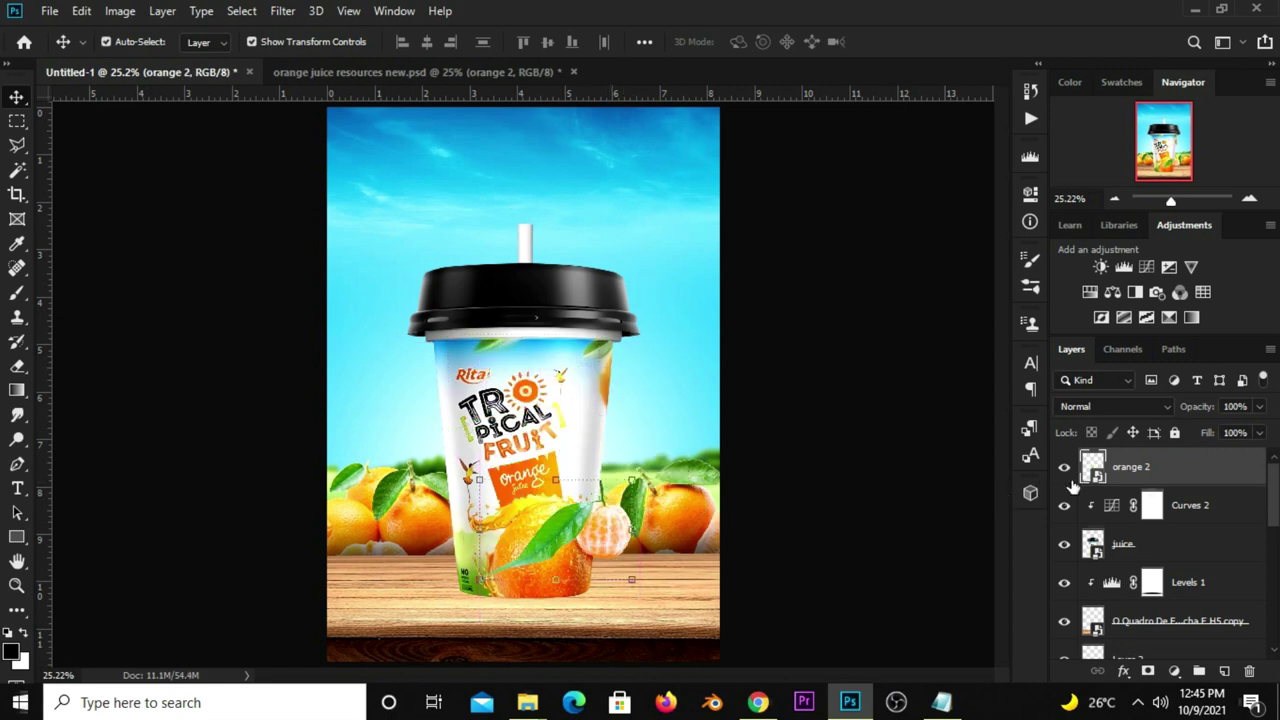
pyautogui.moveTo(1126, 470)
pyautogui.mouseDown()
pyautogui.moveTo(1127, 590)
pyautogui.moveTo(1115, 584)
pyautogui.mouseUp()
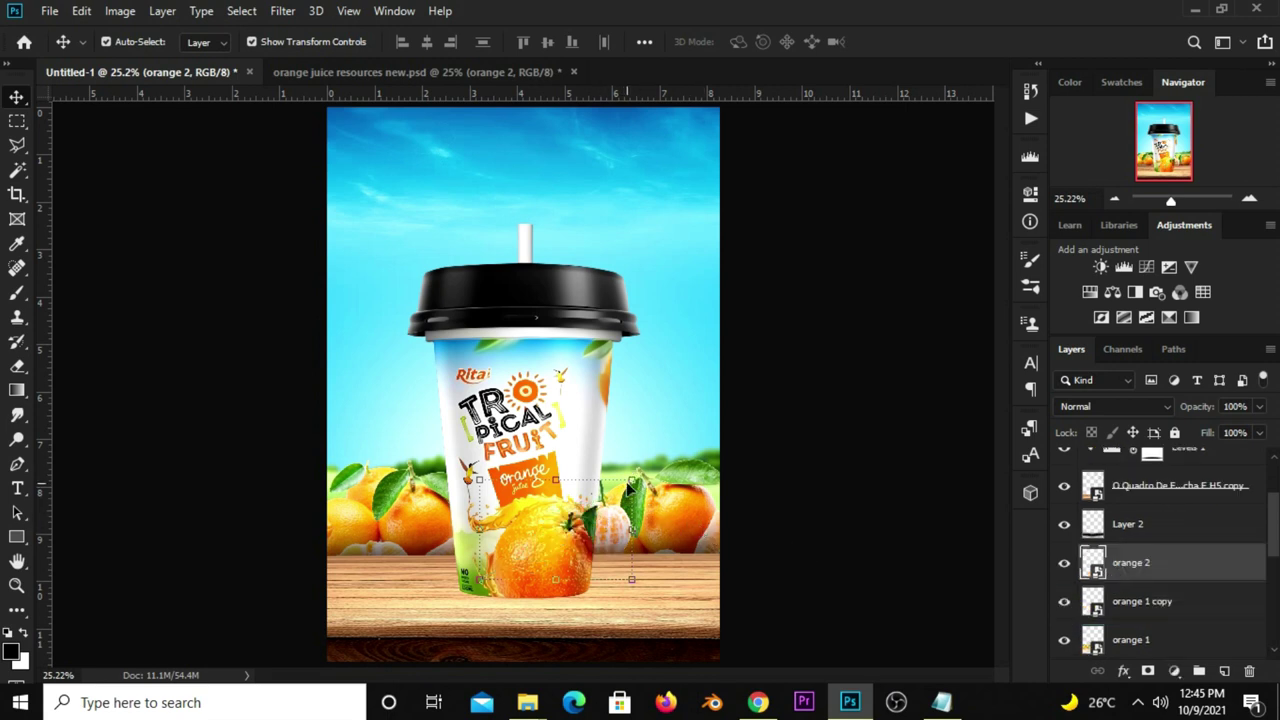
pyautogui.moveTo(630, 487)
pyautogui.mouseDown()
pyautogui.moveTo(630, 520)
pyautogui.moveTo(593, 537)
pyautogui.moveTo(612, 540)
pyautogui.mouseUp()
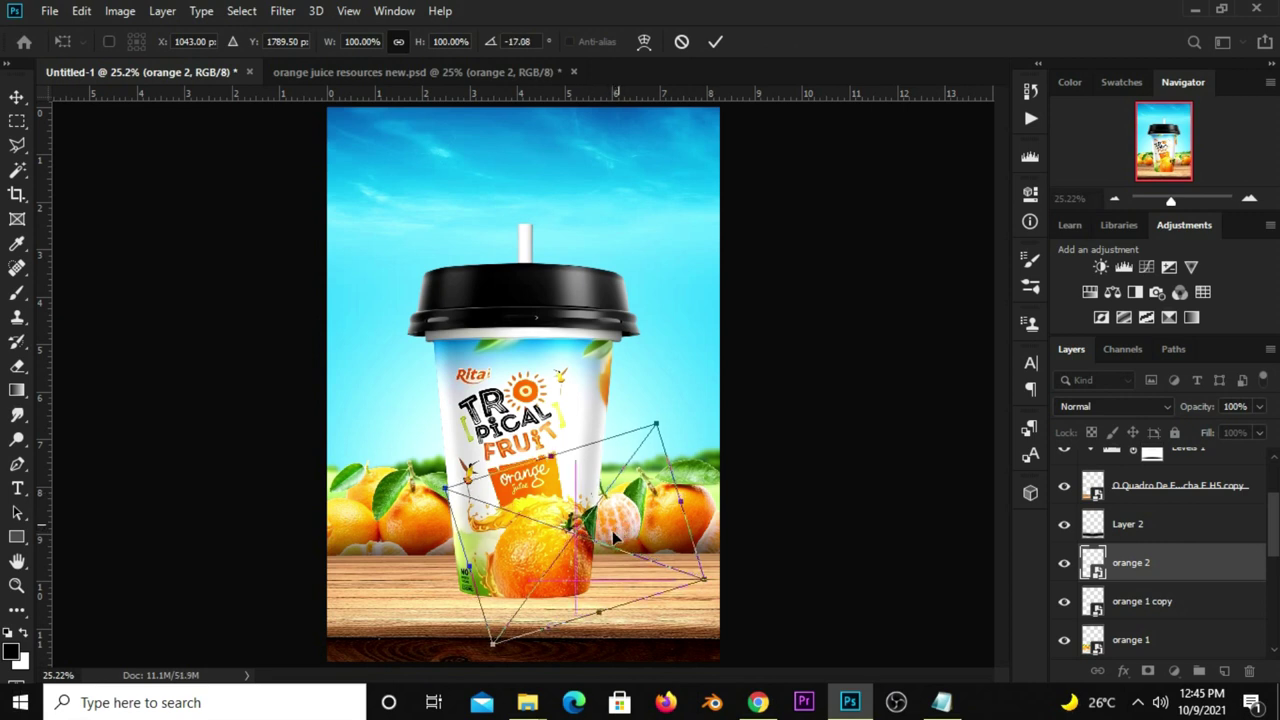
pyautogui.press('Return')
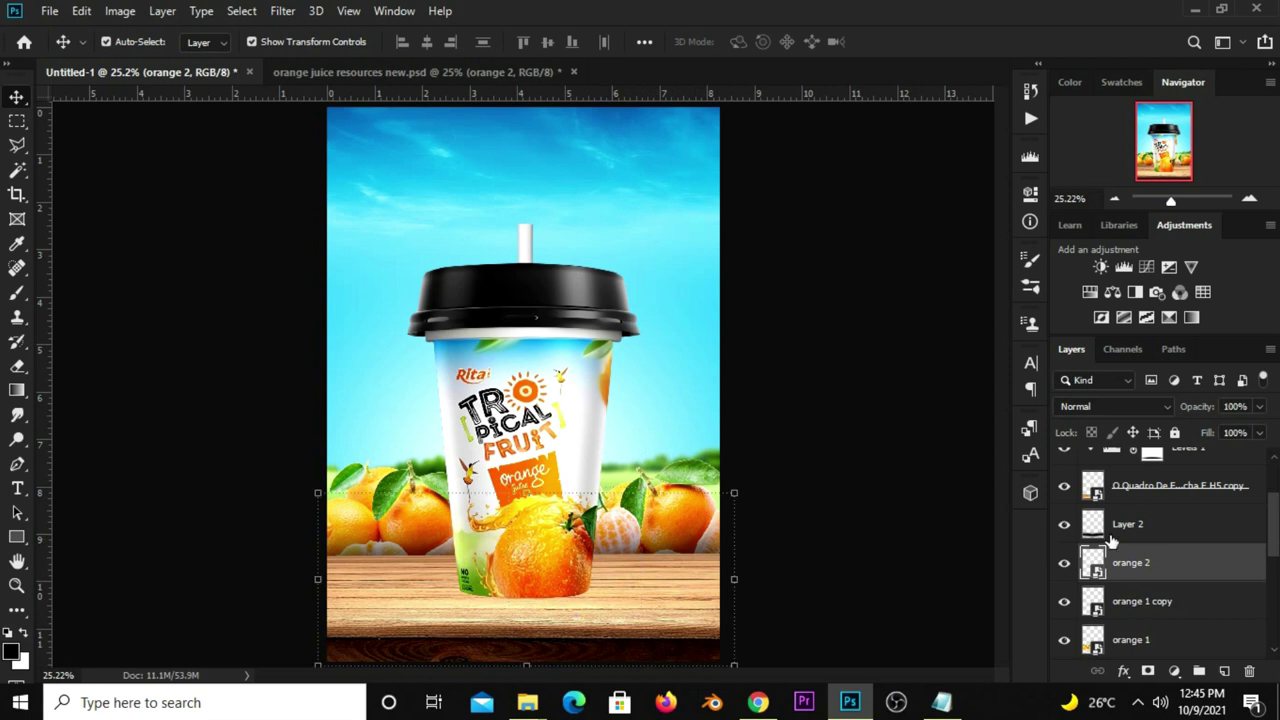
# Nudge orange 2 slightly left so it settles at the cup's base.
pyautogui.click(1075, 535)
pyautogui.click(943, 560)
pyautogui.moveTo(628, 533); pyautogui.dragTo(626, 533)
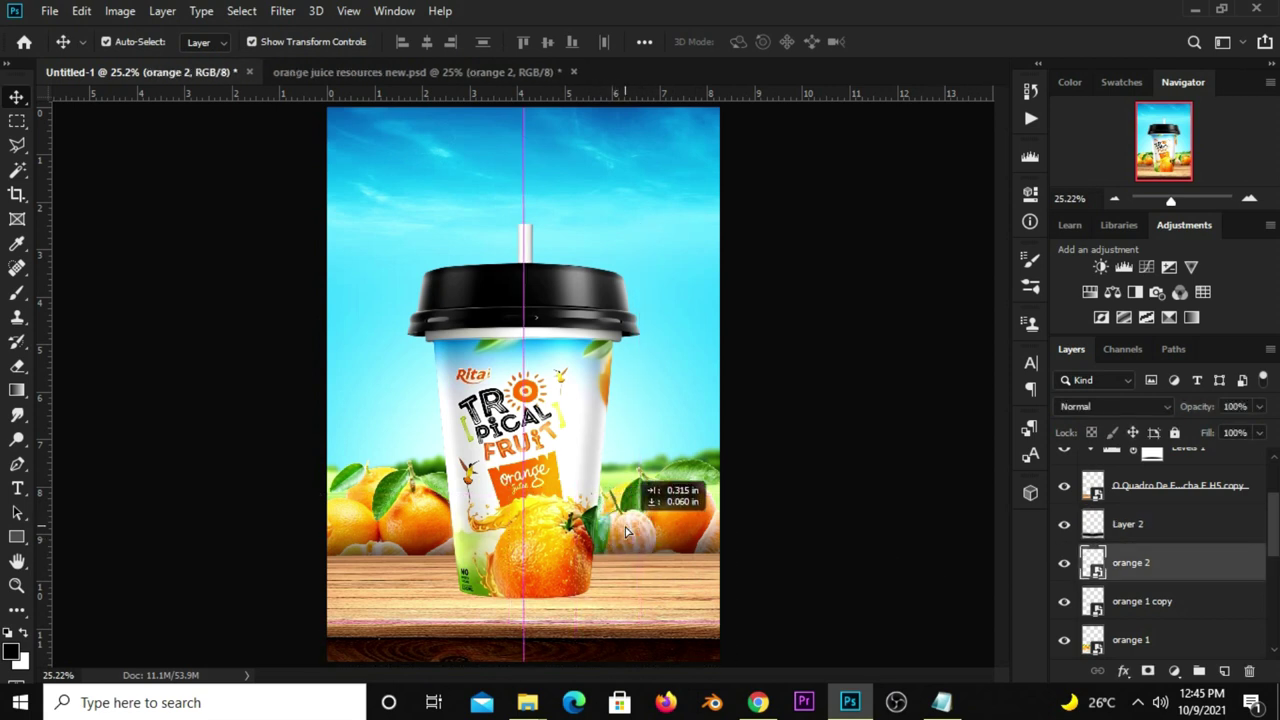
pyautogui.moveTo(624, 533); pyautogui.dragTo(616, 537)
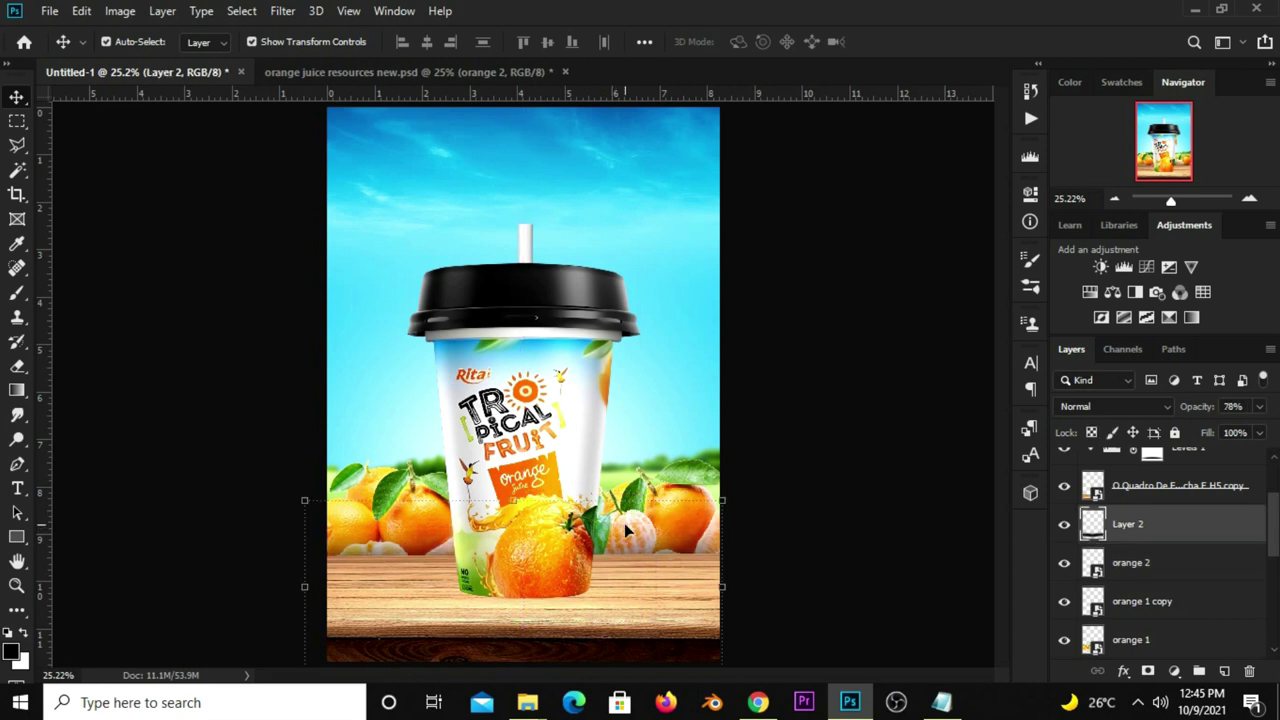
pyautogui.click(737, 492)
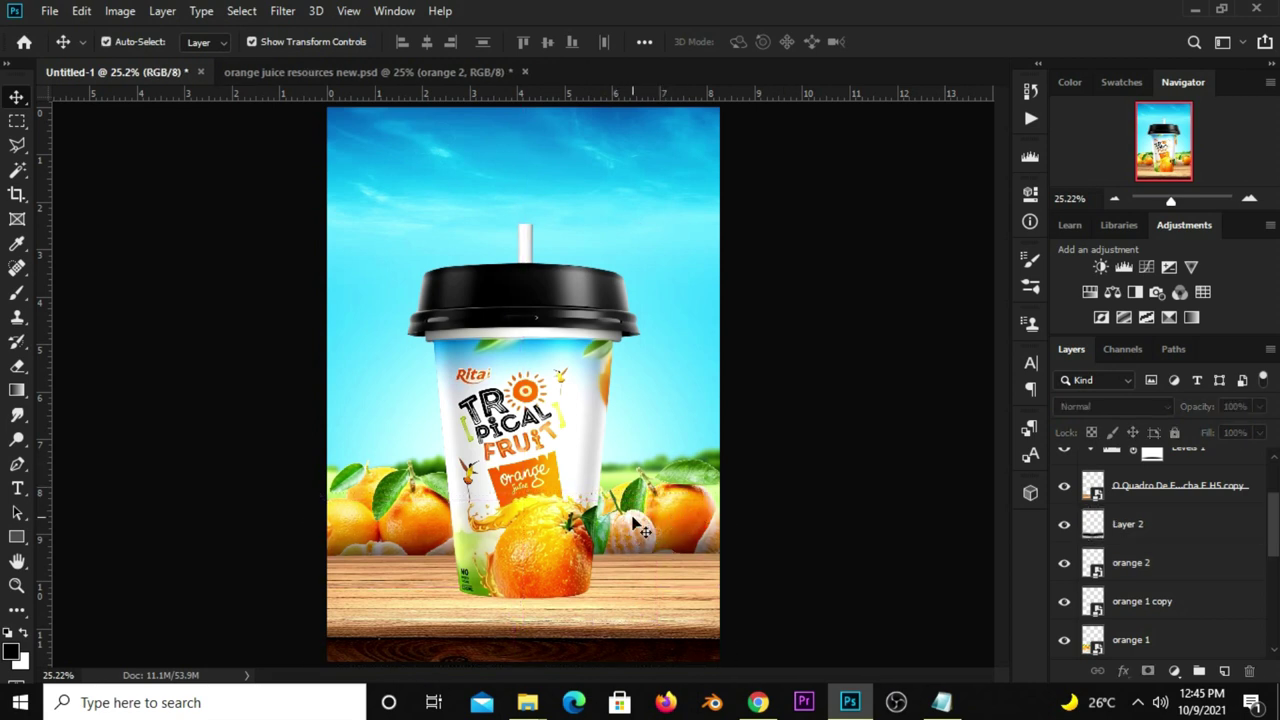
pyautogui.click(640, 530)
pyautogui.hotkey('ctrl', 't')
pyautogui.moveTo(618, 520); pyautogui.dragTo(615, 528)
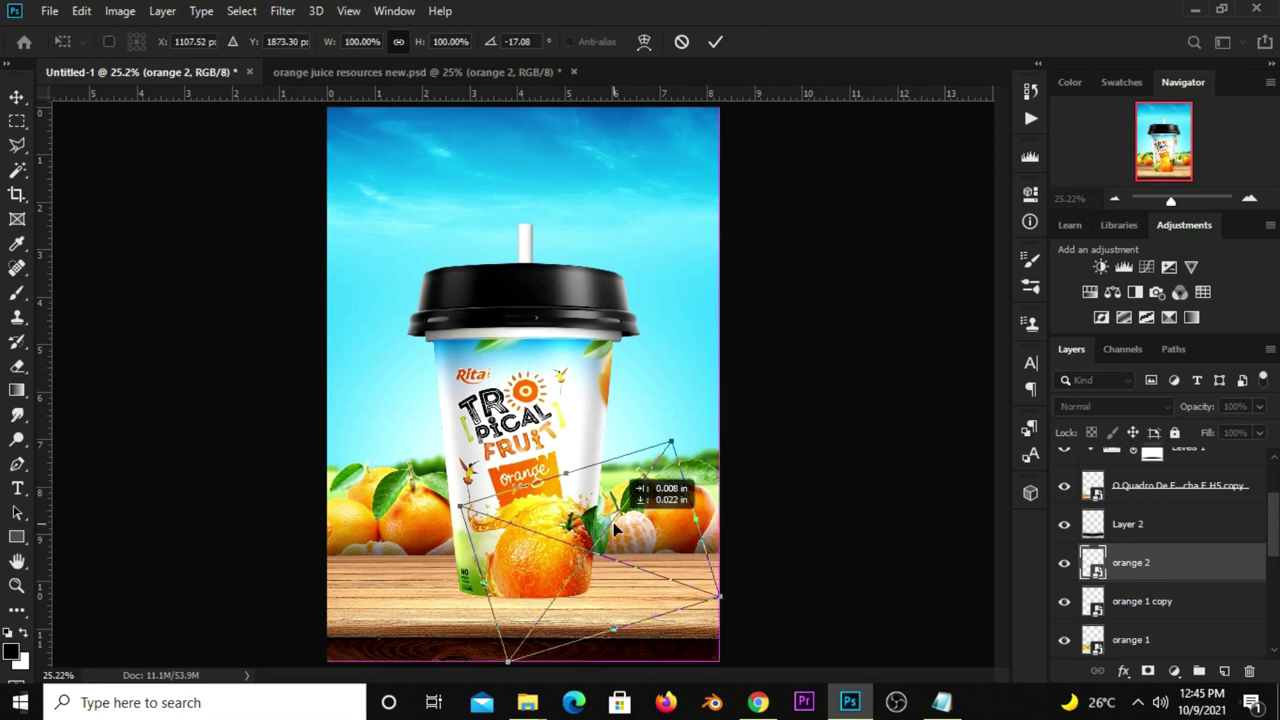
pyautogui.press('Escape')
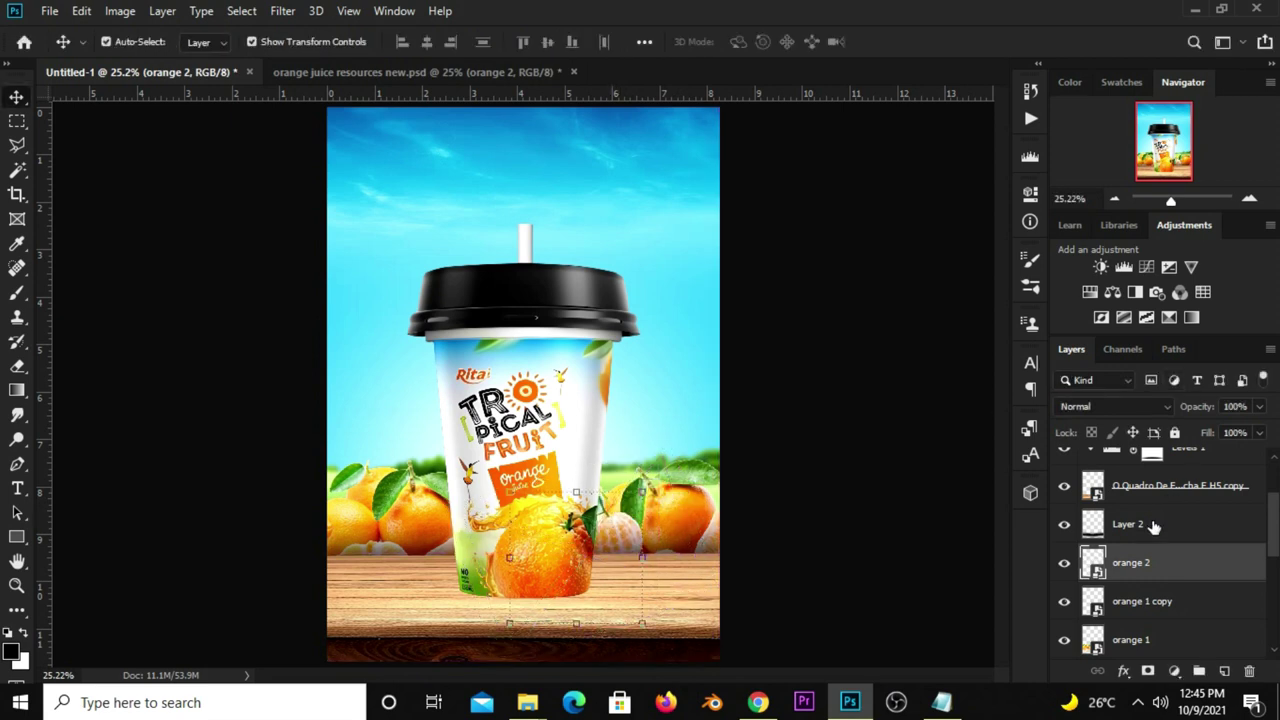
# Toggle the Layer 2 shadow to compare it, then fit the whole poster in the window.
pyautogui.click(1153, 525)
pyautogui.click(1064, 525)
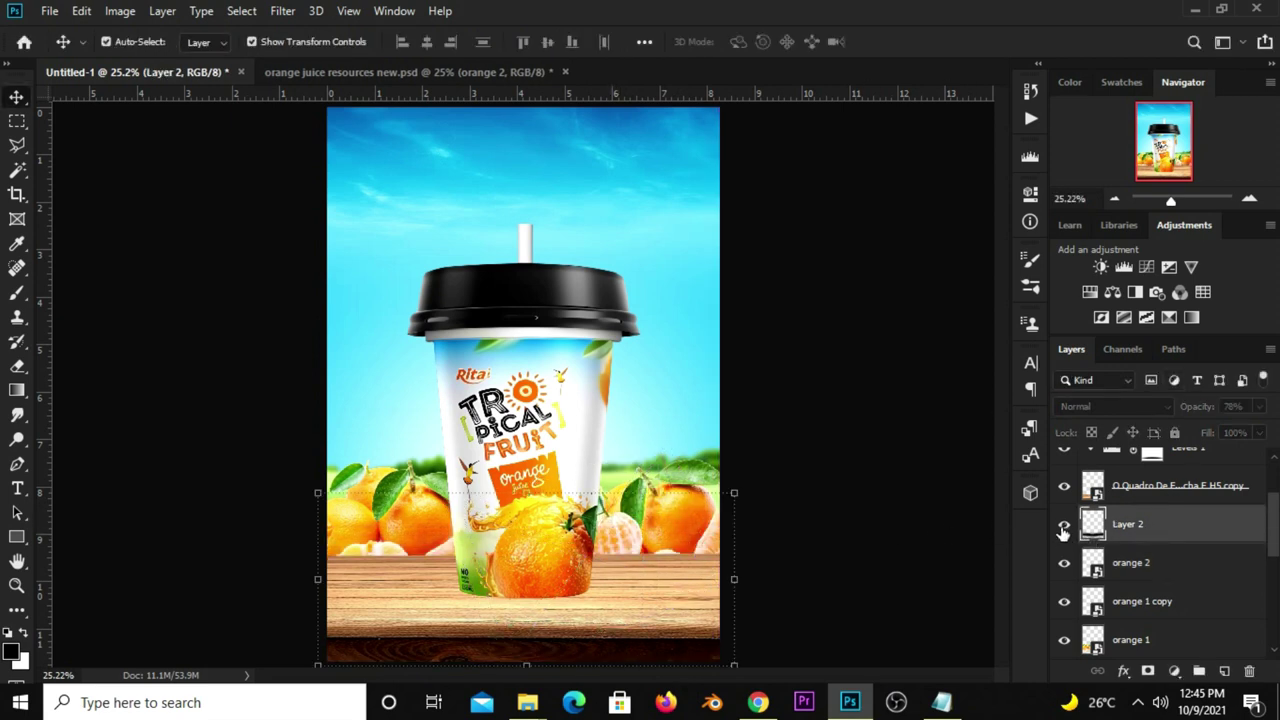
pyautogui.click(1064, 525)
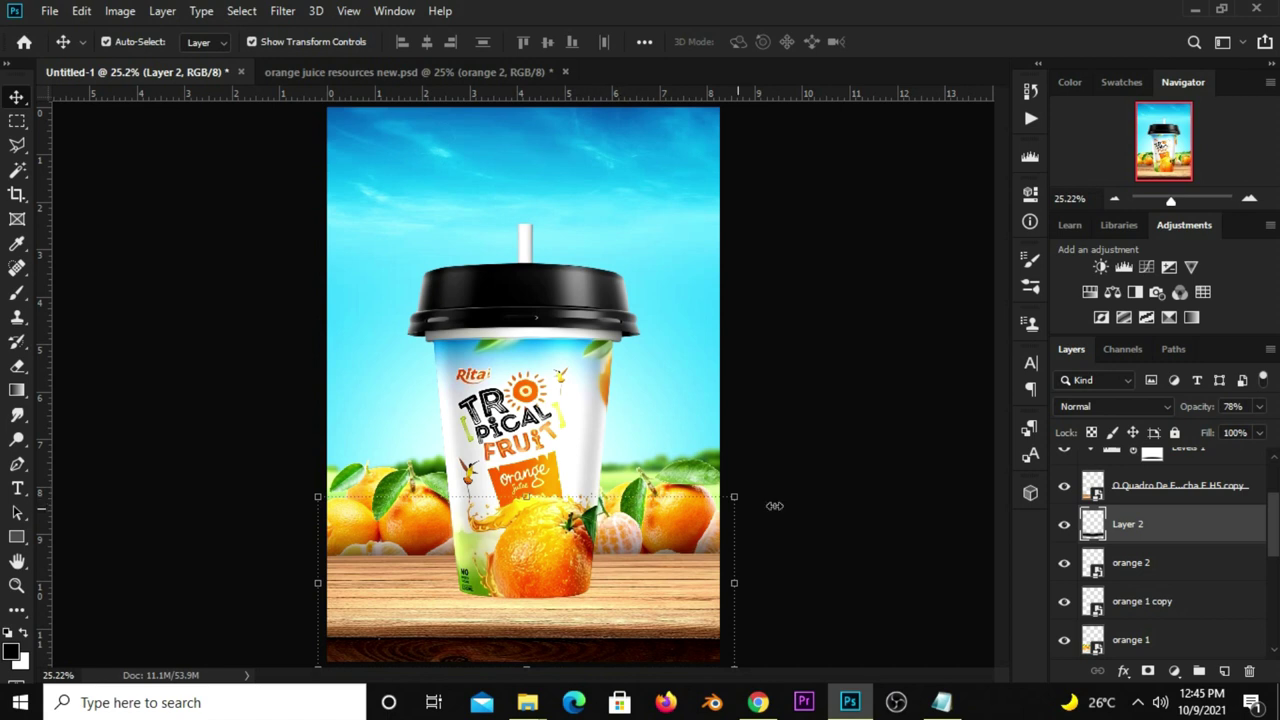
pyautogui.click(820, 502)
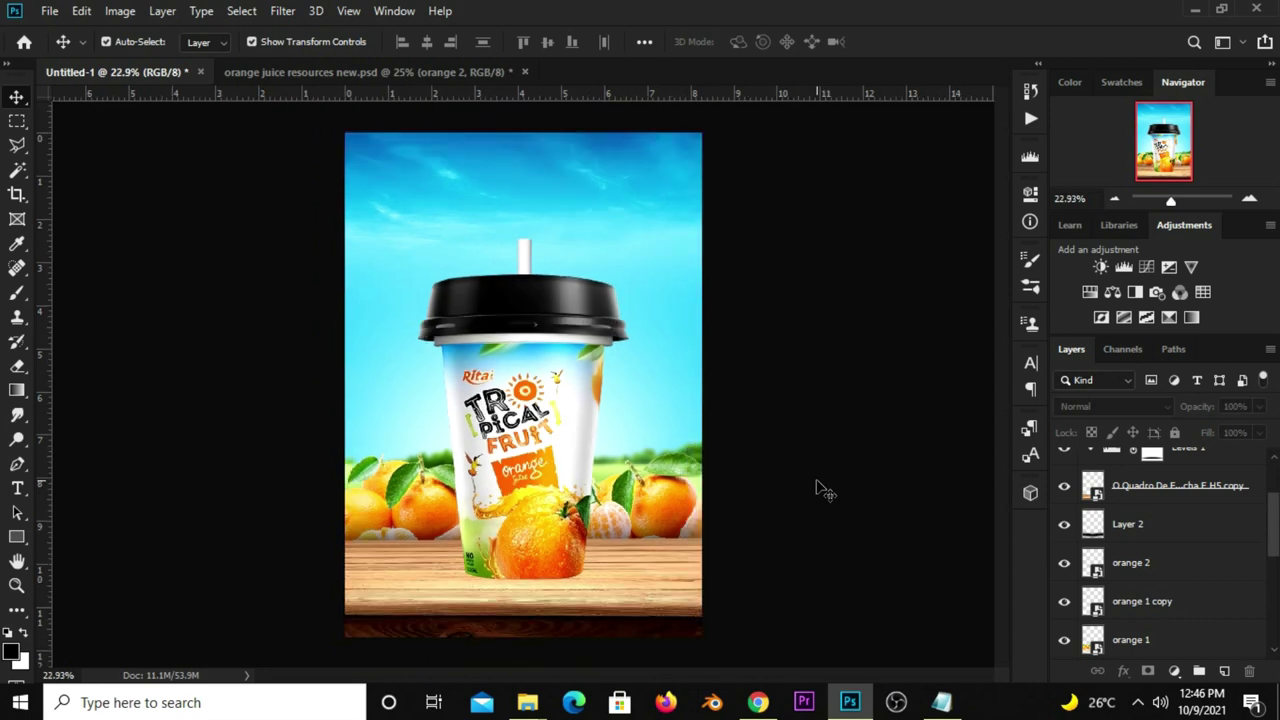
pyautogui.hotkey('ctrl', '0')
# Create Layer 3, release its clipping mask, and move it beneath the juice cup layer.
pyautogui.click(553, 522)
pyautogui.click(1065, 467)
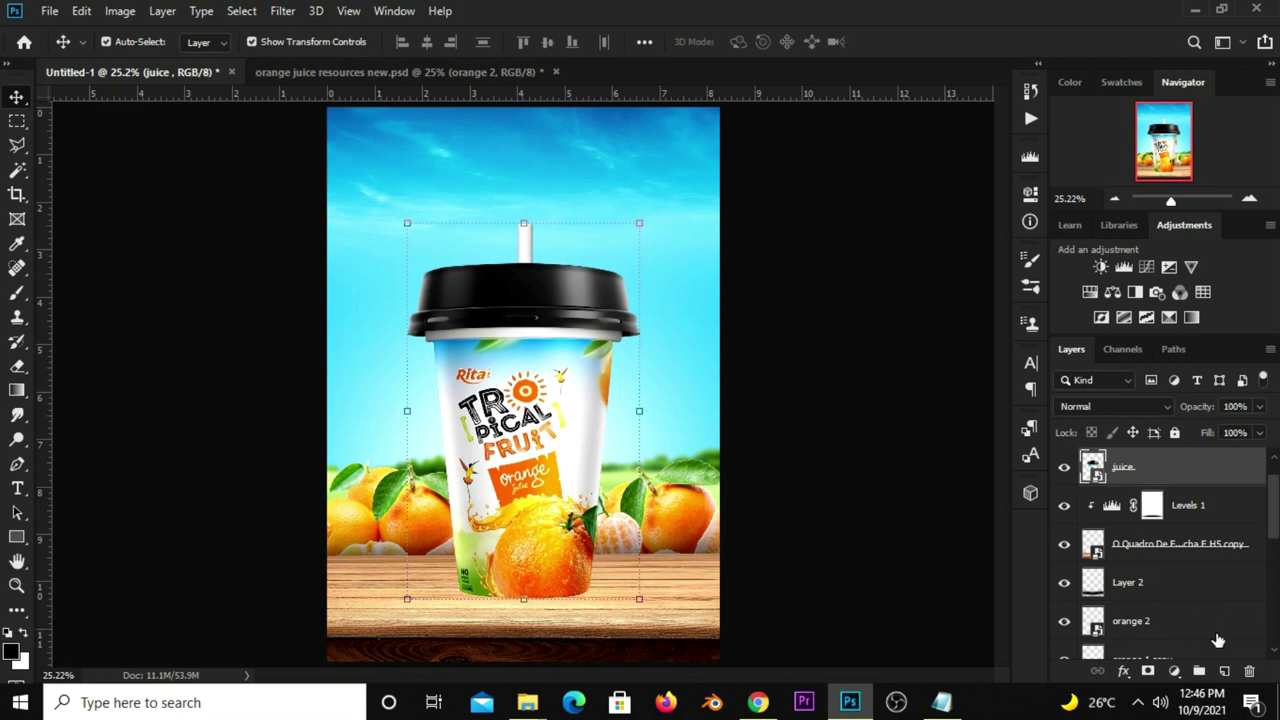
pyautogui.click(1224, 671)
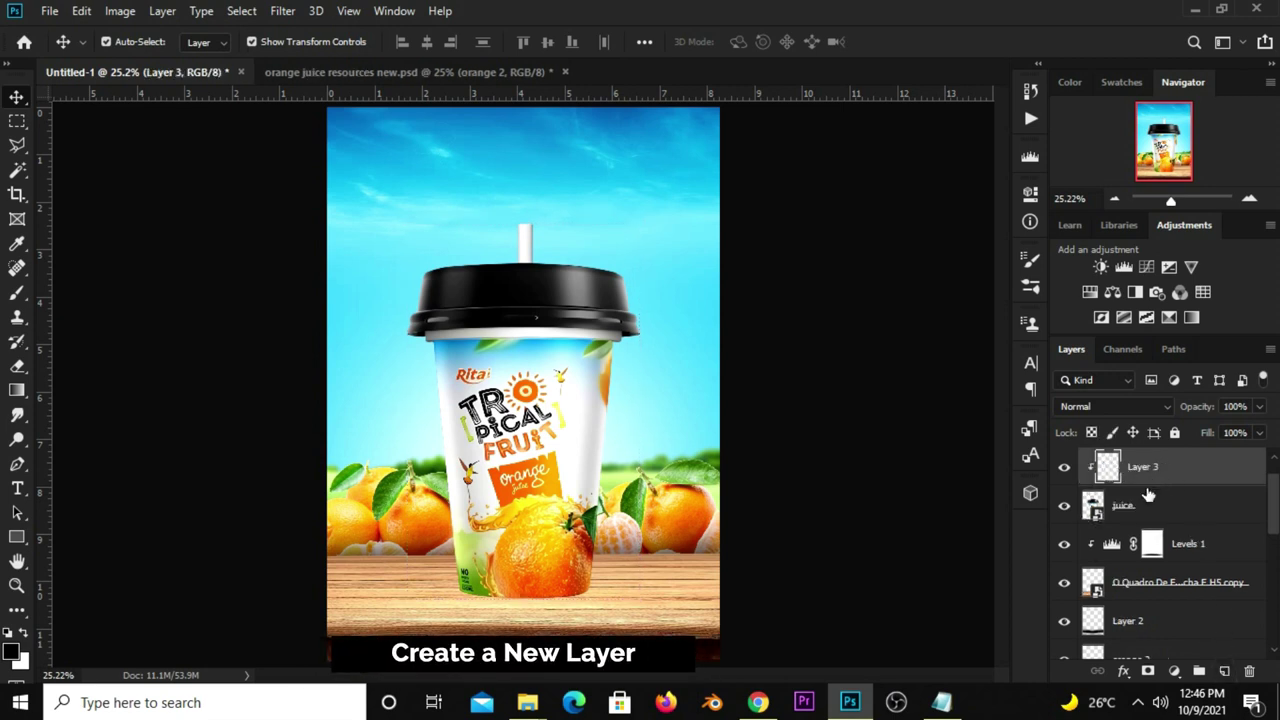
pyautogui.moveTo(1142, 512); pyautogui.dragTo(1136, 458)
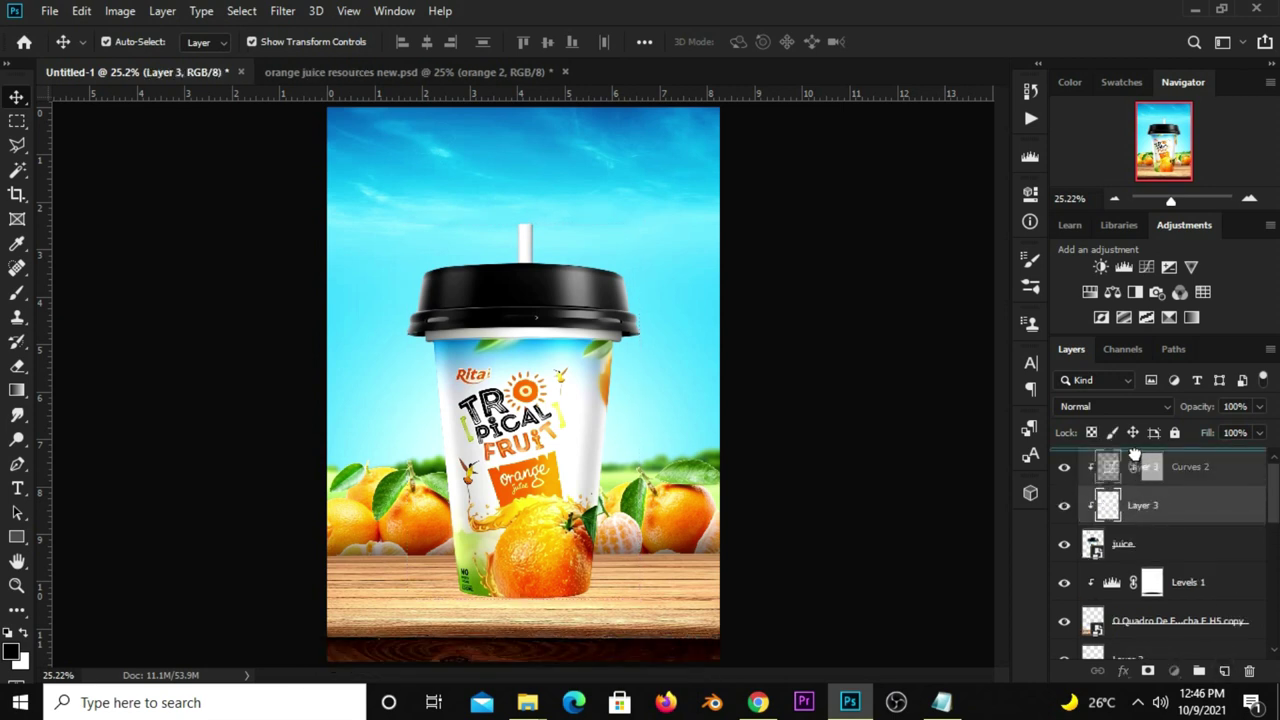
pyautogui.rightClick(1138, 472)
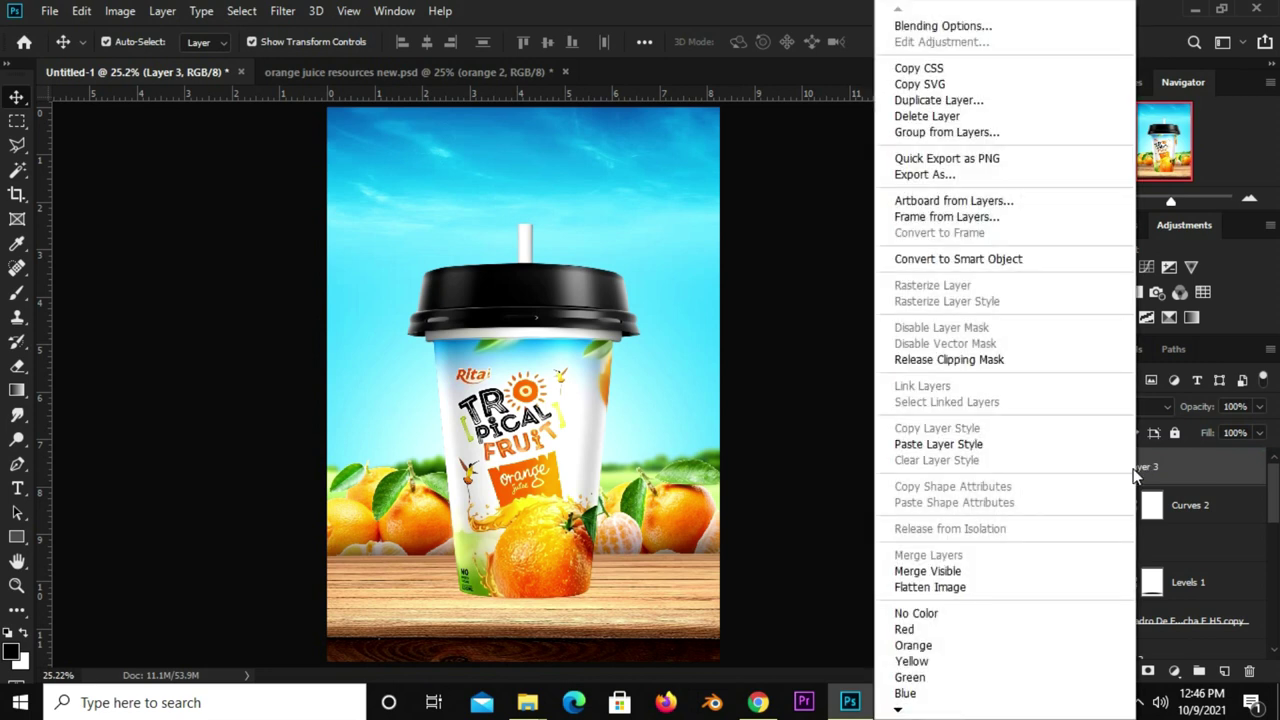
pyautogui.click(930, 360)
pyautogui.moveTo(1138, 466); pyautogui.dragTo(1163, 555)
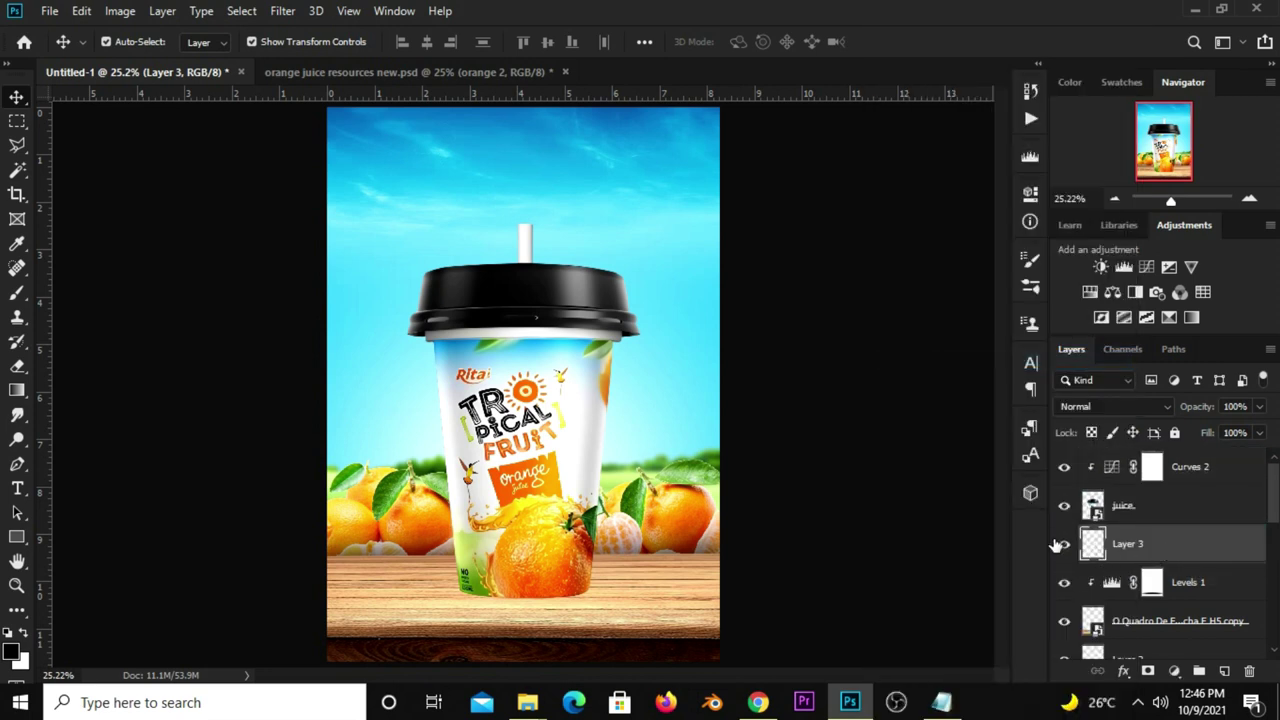
pyautogui.click(1064, 505)
# Set up the Brush tool with a flattened 5% roundness tip and black (#000000) foreground colour.
pyautogui.rightClick(17, 292)
pyautogui.click(100, 297)
pyautogui.click(1030, 259)
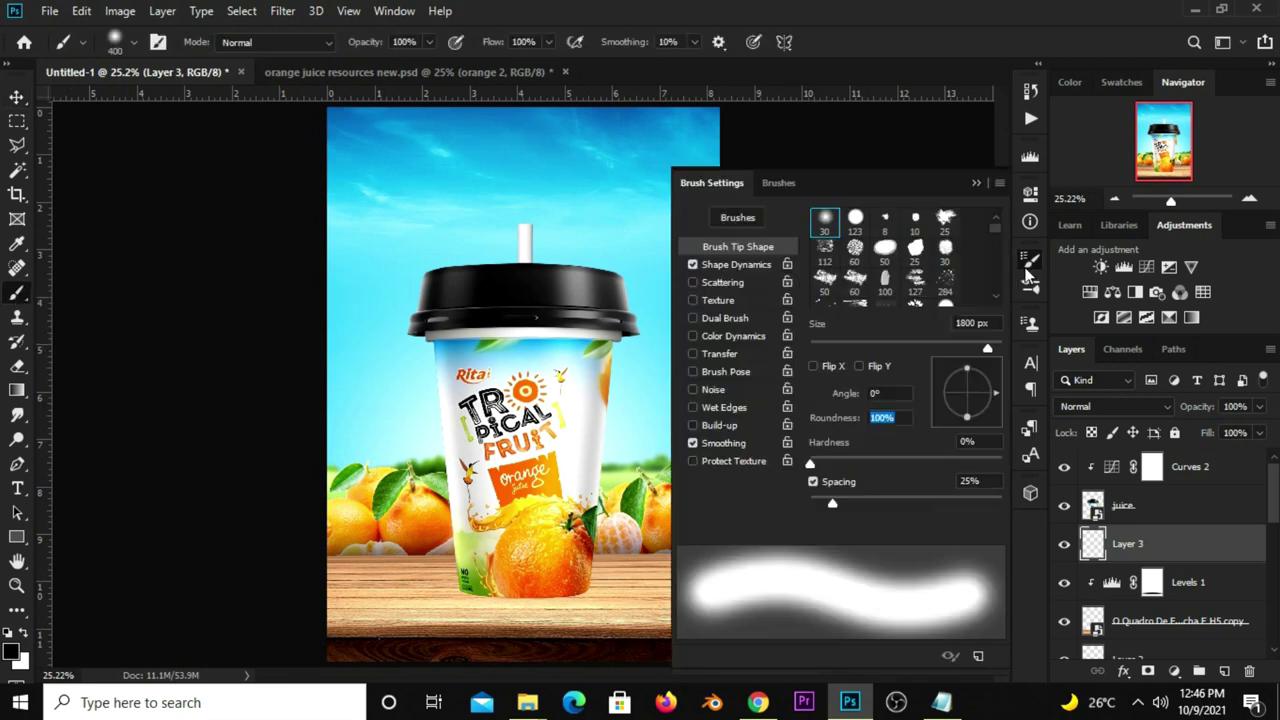
pyautogui.write('5')
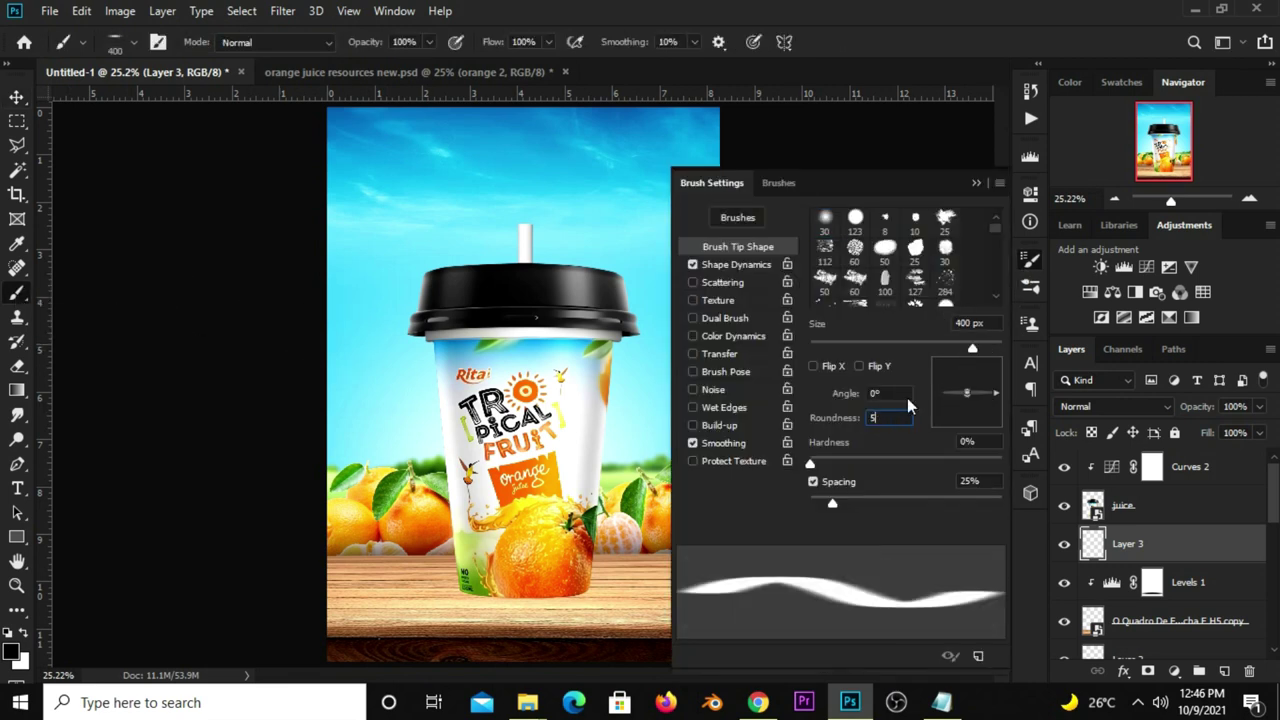
pyautogui.click(978, 184)
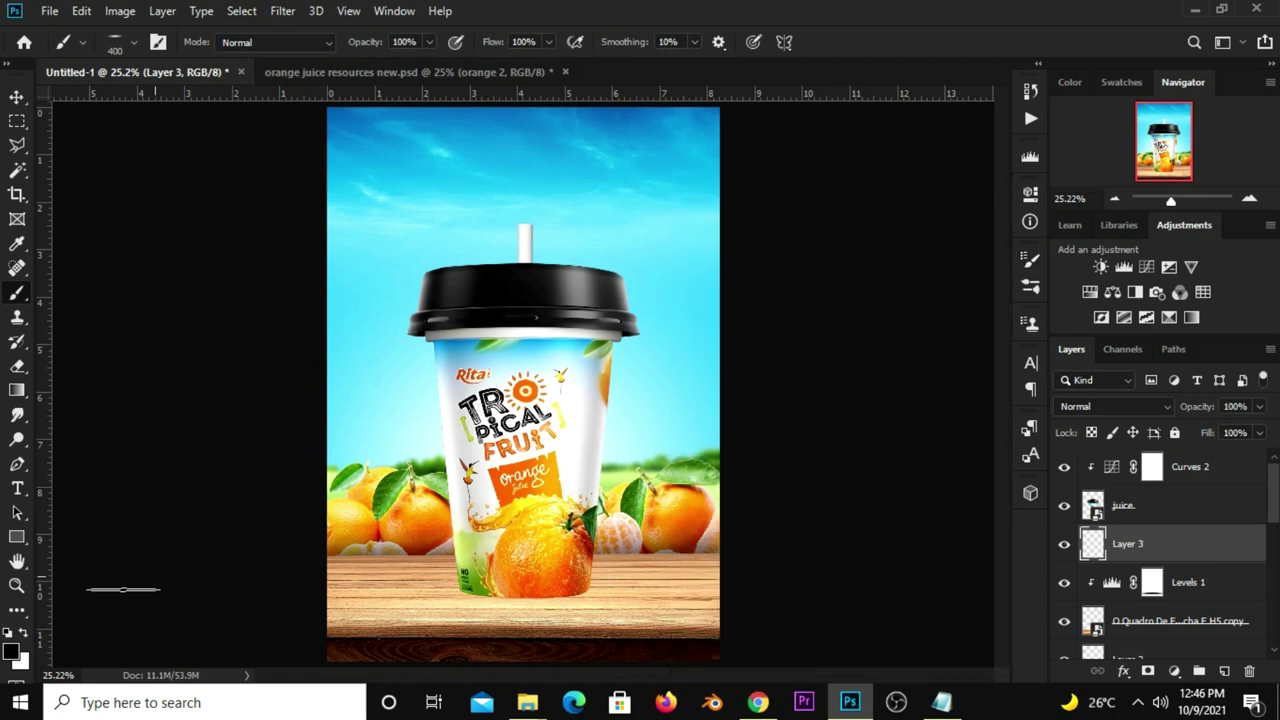
pyautogui.click(12, 652)
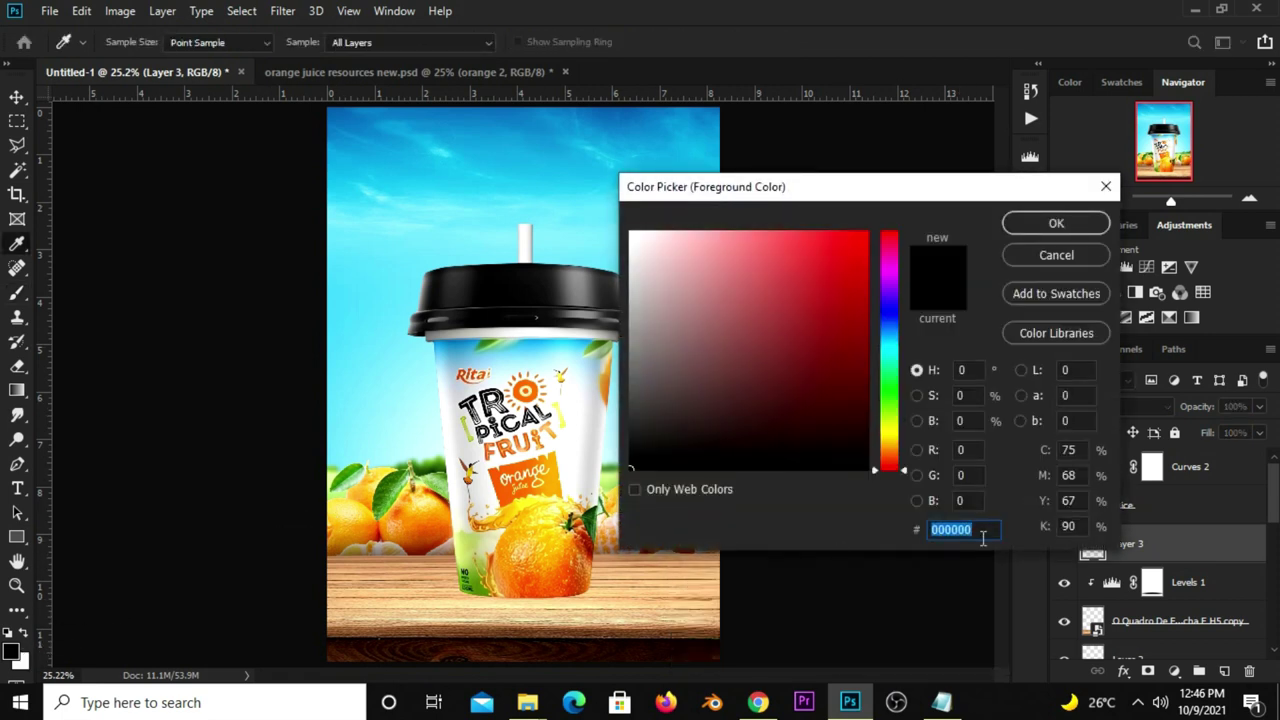
pyautogui.click(1055, 221)
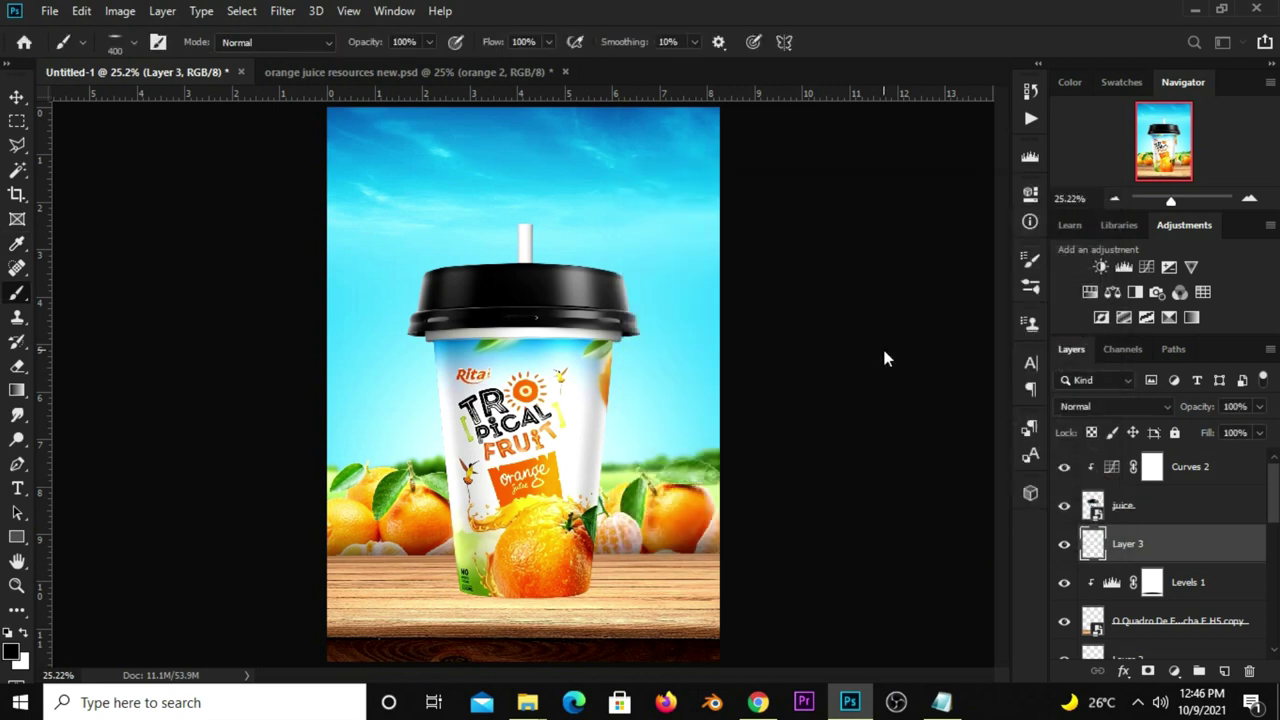
# Paint a 900 px soft black contact shadow under the cup's base and align it.
pyautogui.press(']')
pyautogui.press(']')
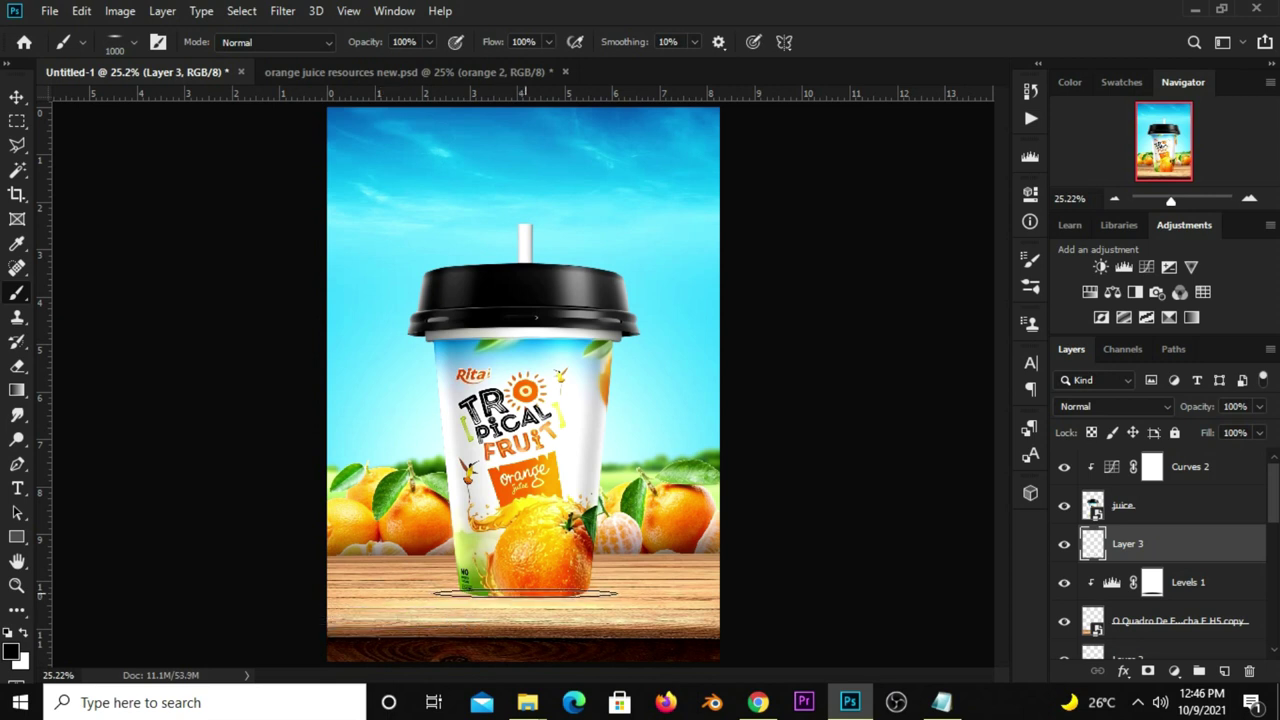
pyautogui.press('[')
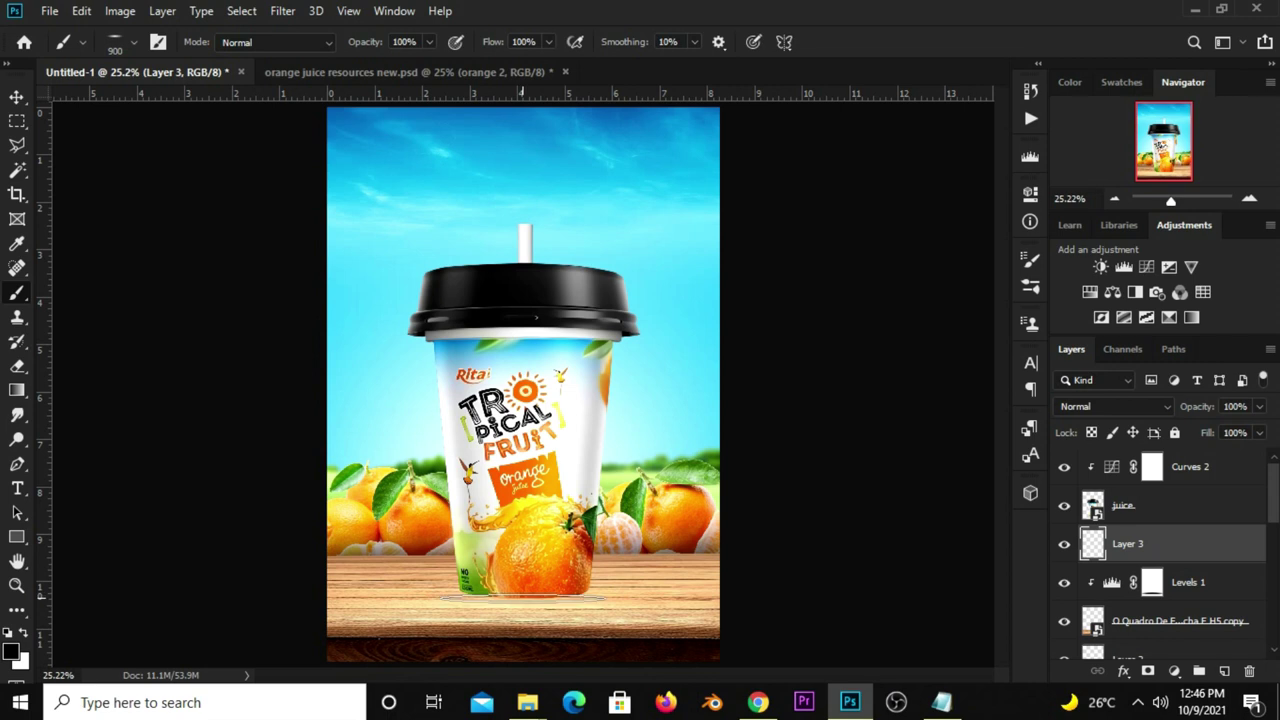
pyautogui.click(523, 595)
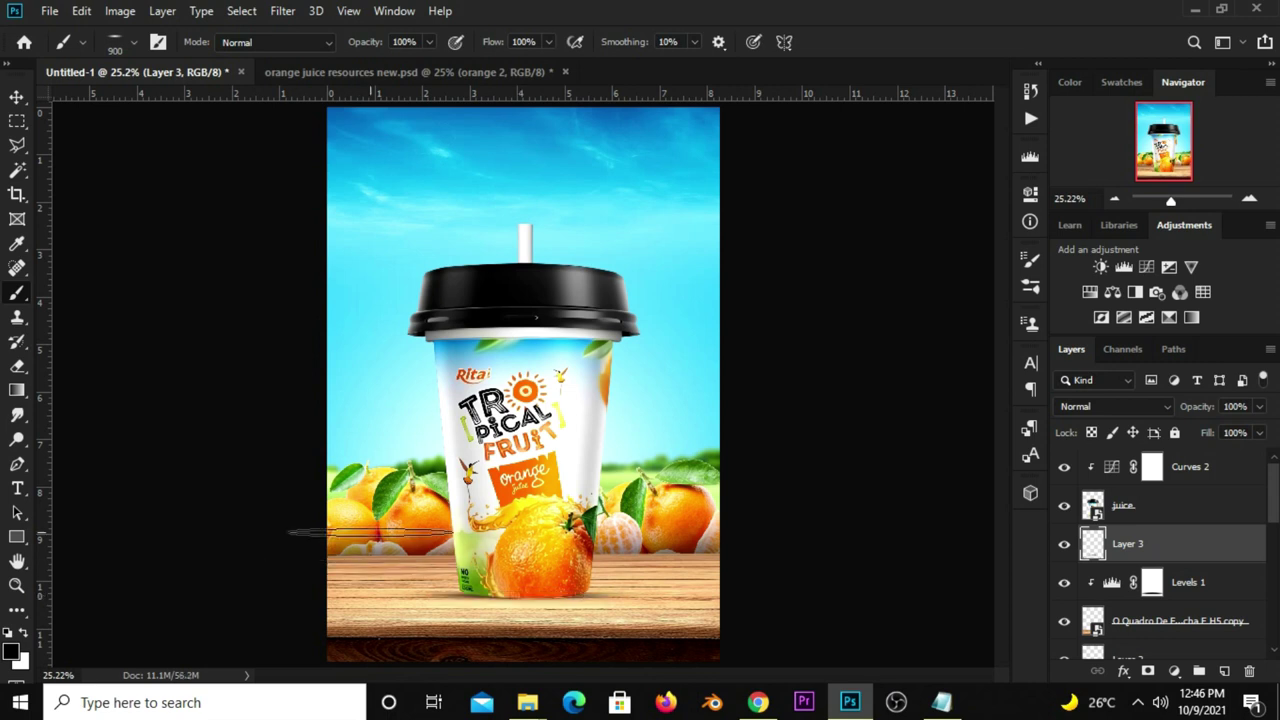
pyautogui.click(20, 96)
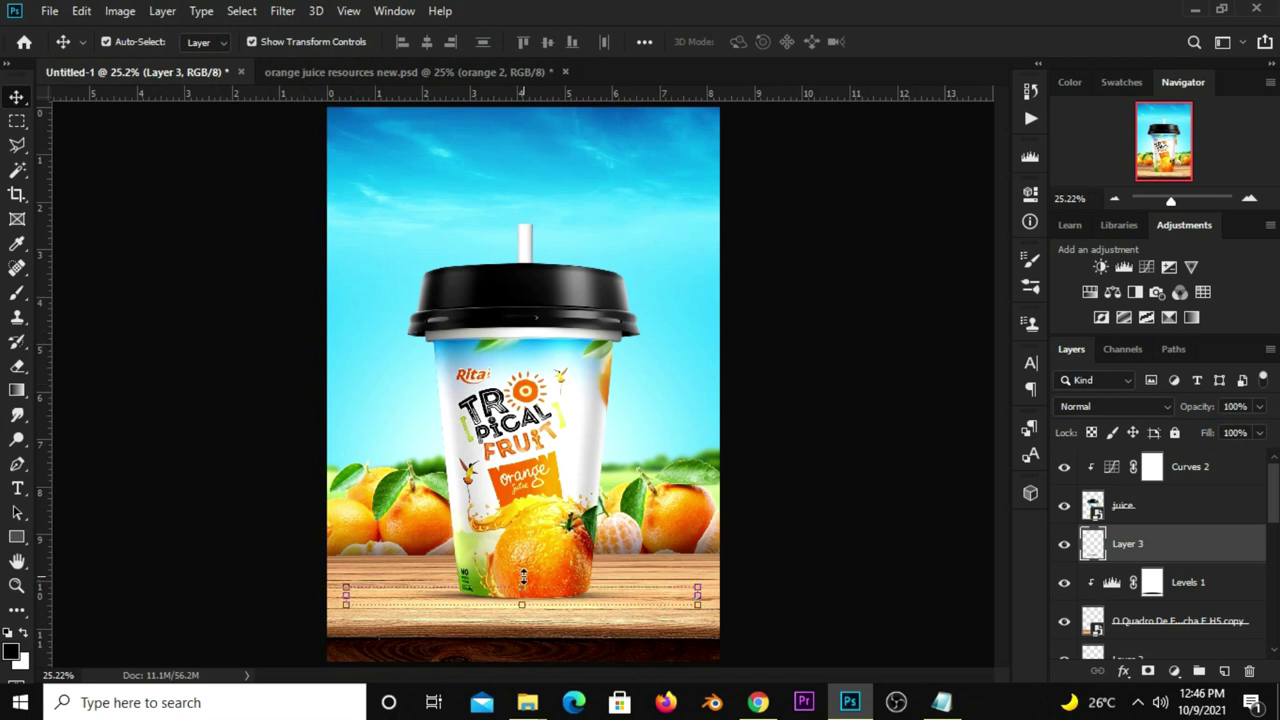
pyautogui.moveTo(523, 586); pyautogui.dragTo(523, 584)
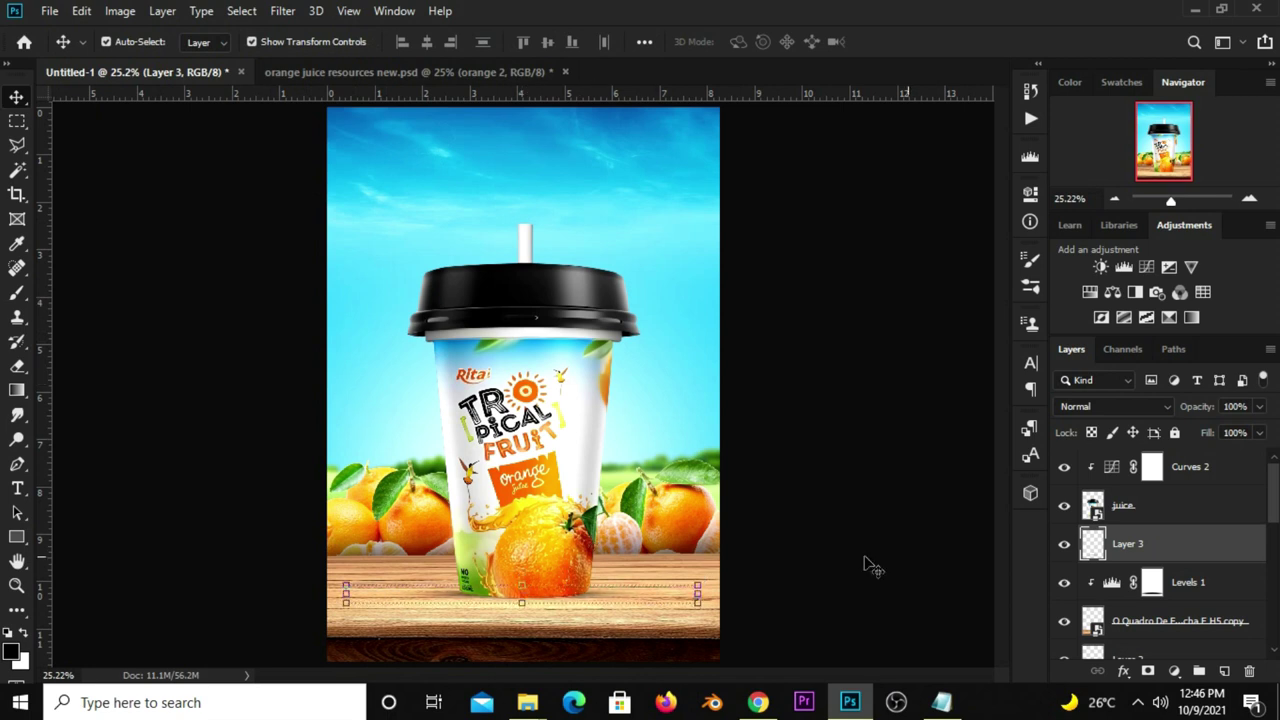
# Set Layer 3's shadow opacity to 91%.
pyautogui.click(1259, 406)
pyautogui.moveTo(1258, 428)
pyautogui.mouseDown()
pyautogui.moveTo(1236, 428)
pyautogui.moveTo(1249, 428)
pyautogui.mouseUp()
pyautogui.click(846, 494)
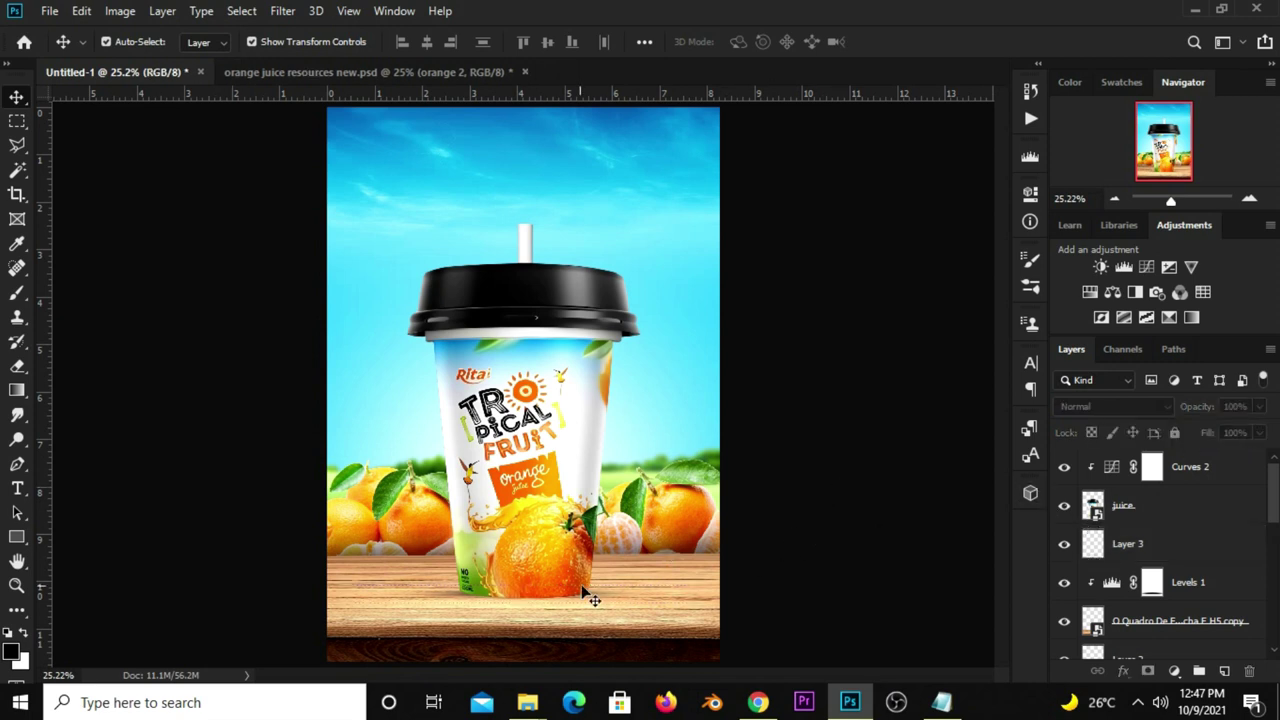
pyautogui.press('b')
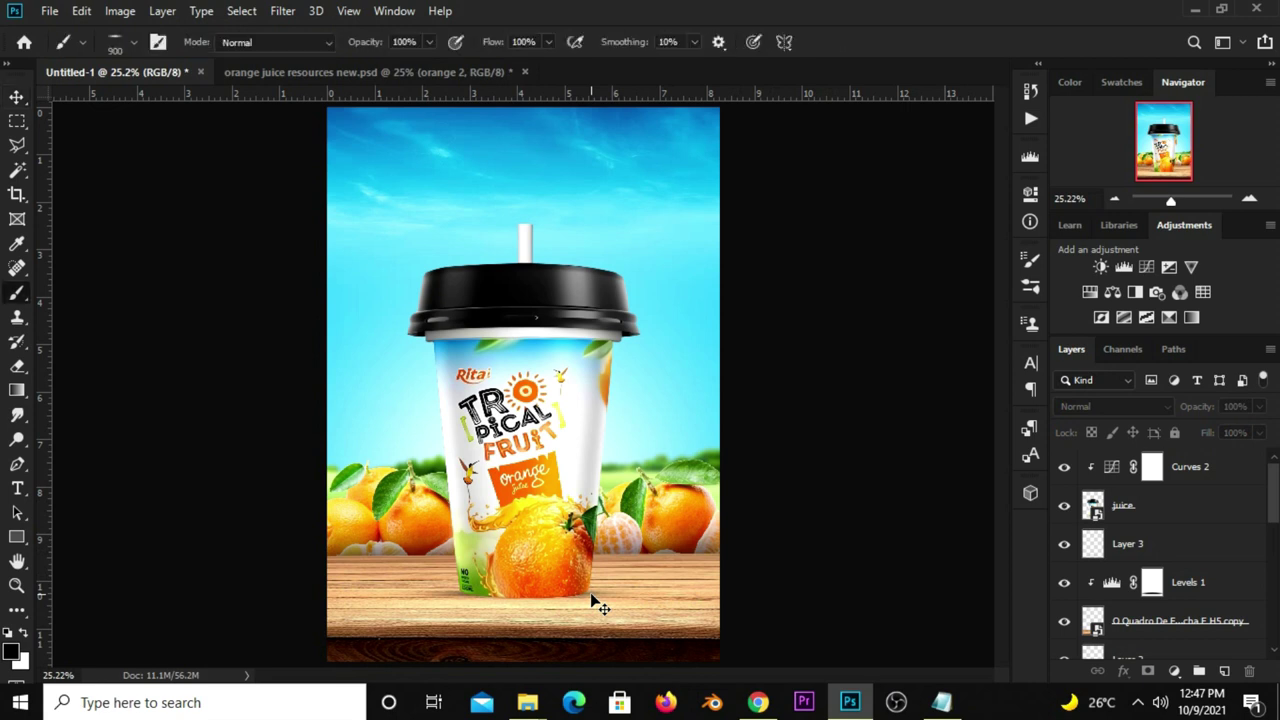
pyautogui.click(22, 99)
pyautogui.click(92, 97)
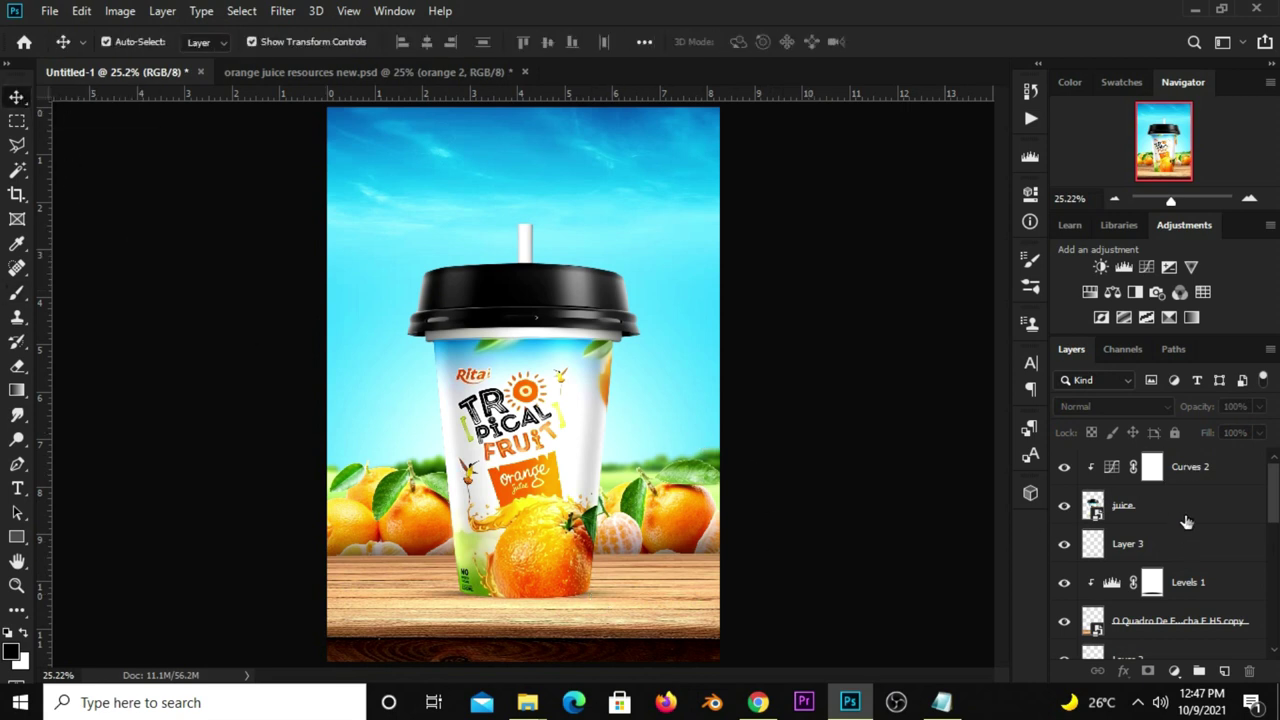
pyautogui.click(1148, 535)
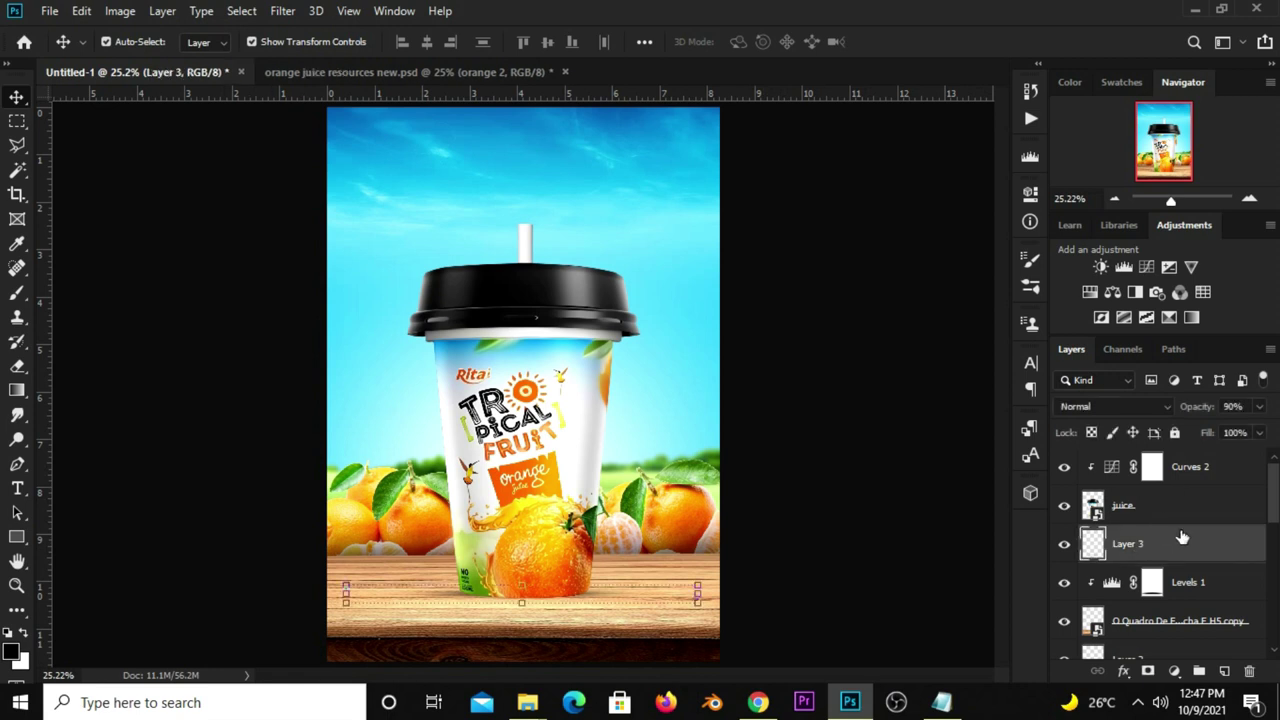
pyautogui.click(1259, 408)
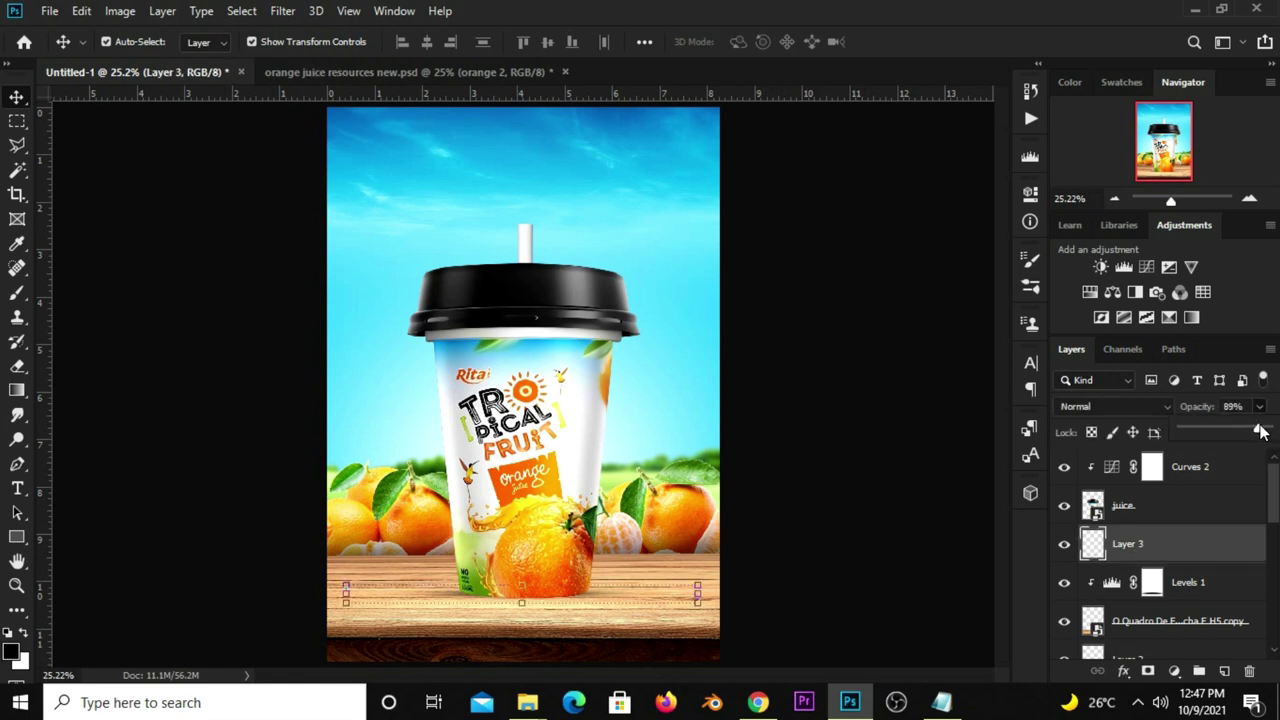
pyautogui.click(972, 532)
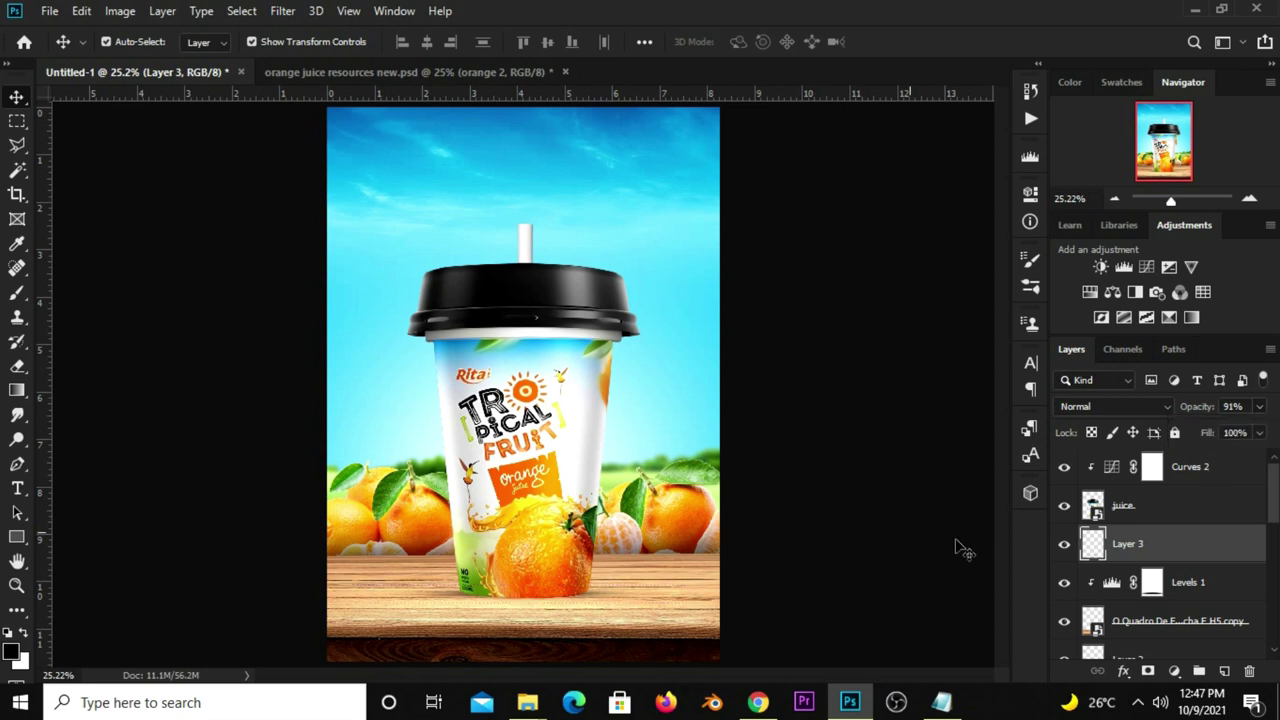
pyautogui.click(1128, 558)
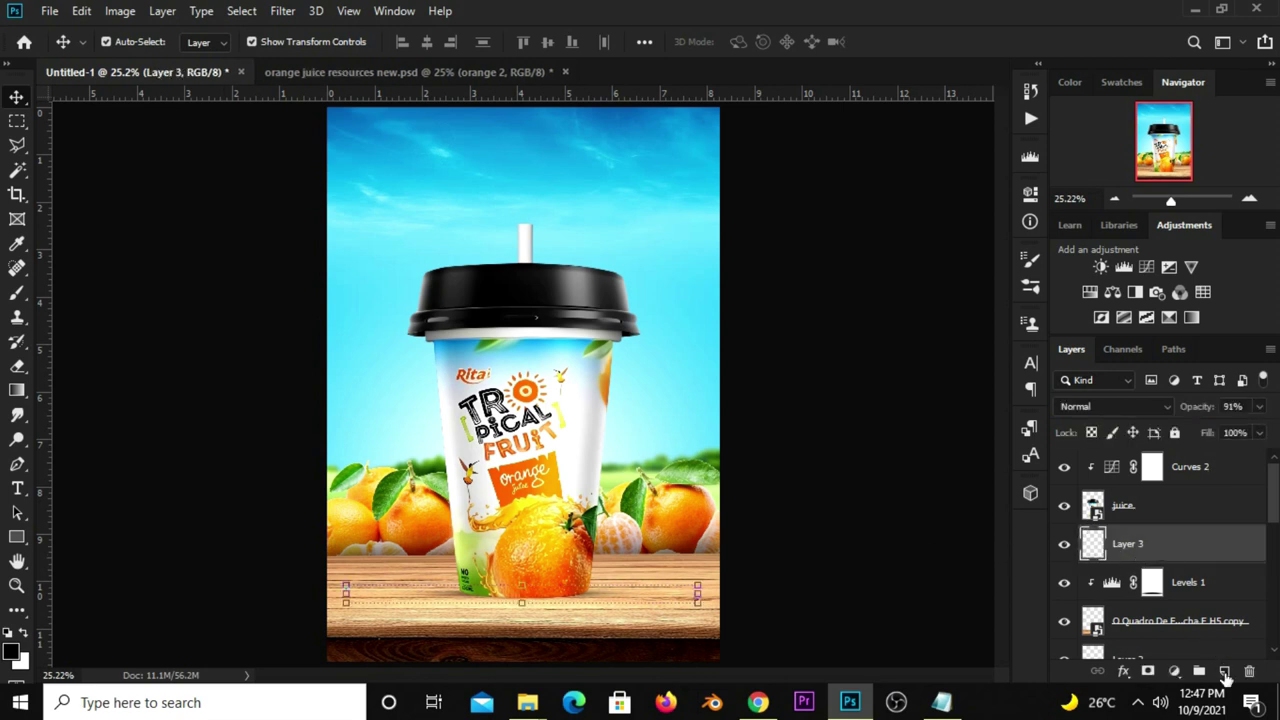
# Add Layer 4 and draw a polygonal lasso outline for the cast shadow beneath the cup.
pyautogui.click(1224, 672)
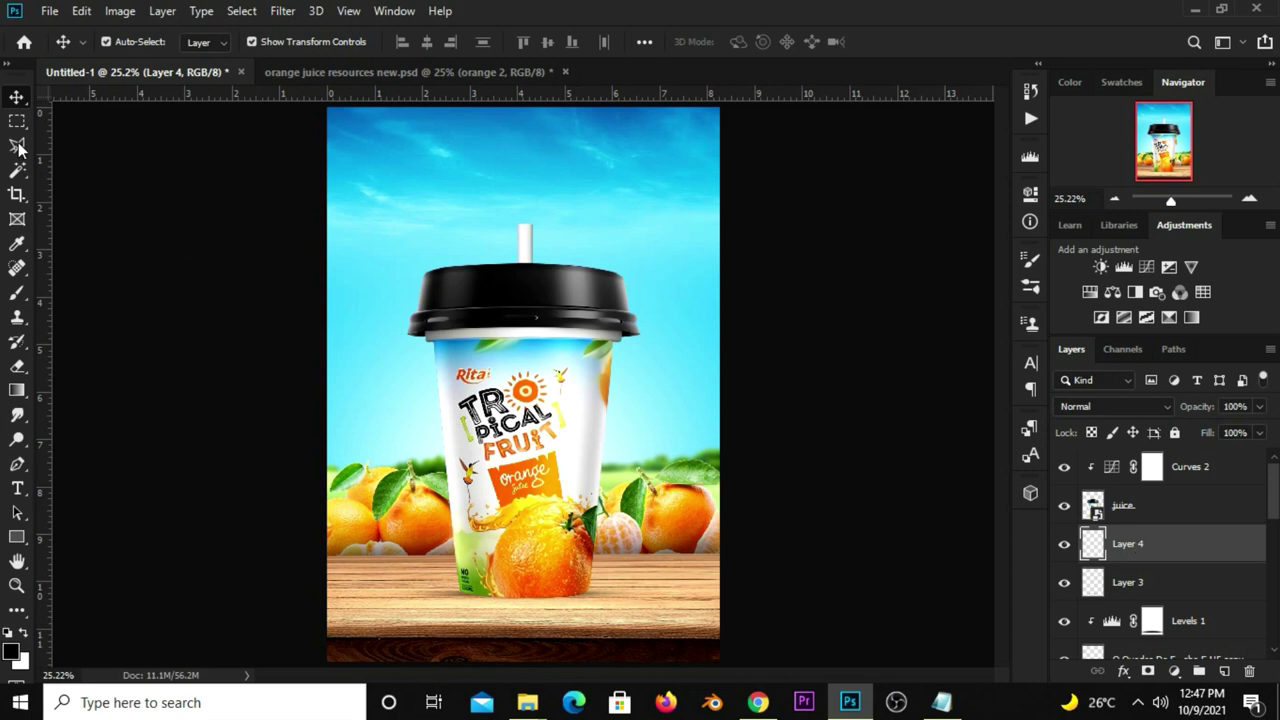
pyautogui.moveTo(18, 148); pyautogui.dragTo(88, 177)
pyautogui.click(100, 166)
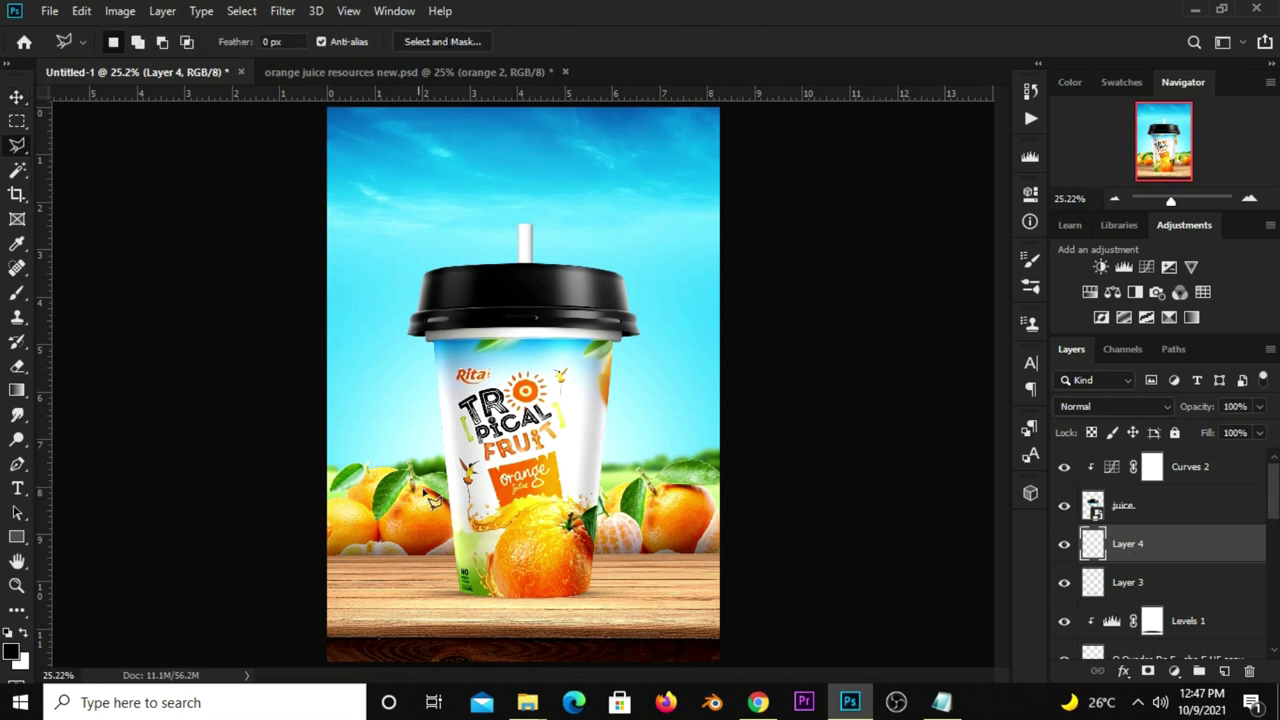
pyautogui.click(466, 594)
pyautogui.click(548, 627)
pyautogui.click(659, 620)
pyautogui.click(590, 598)
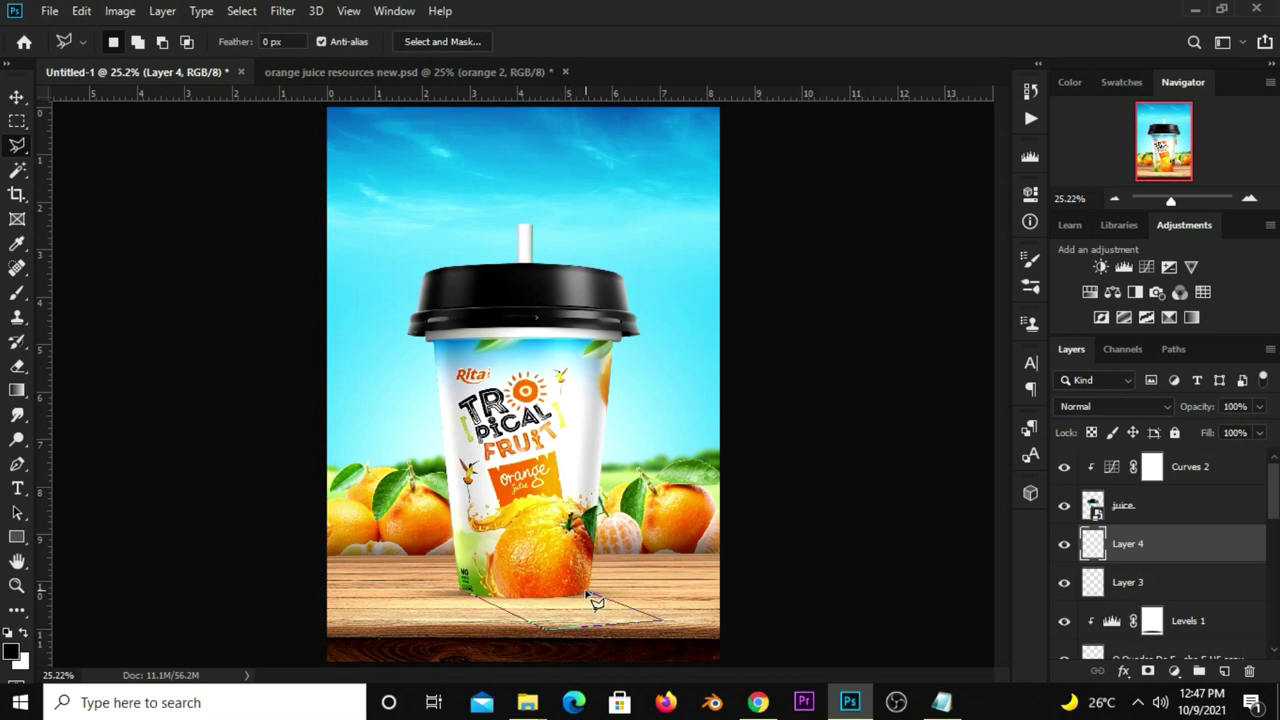
pyautogui.click(466, 592)
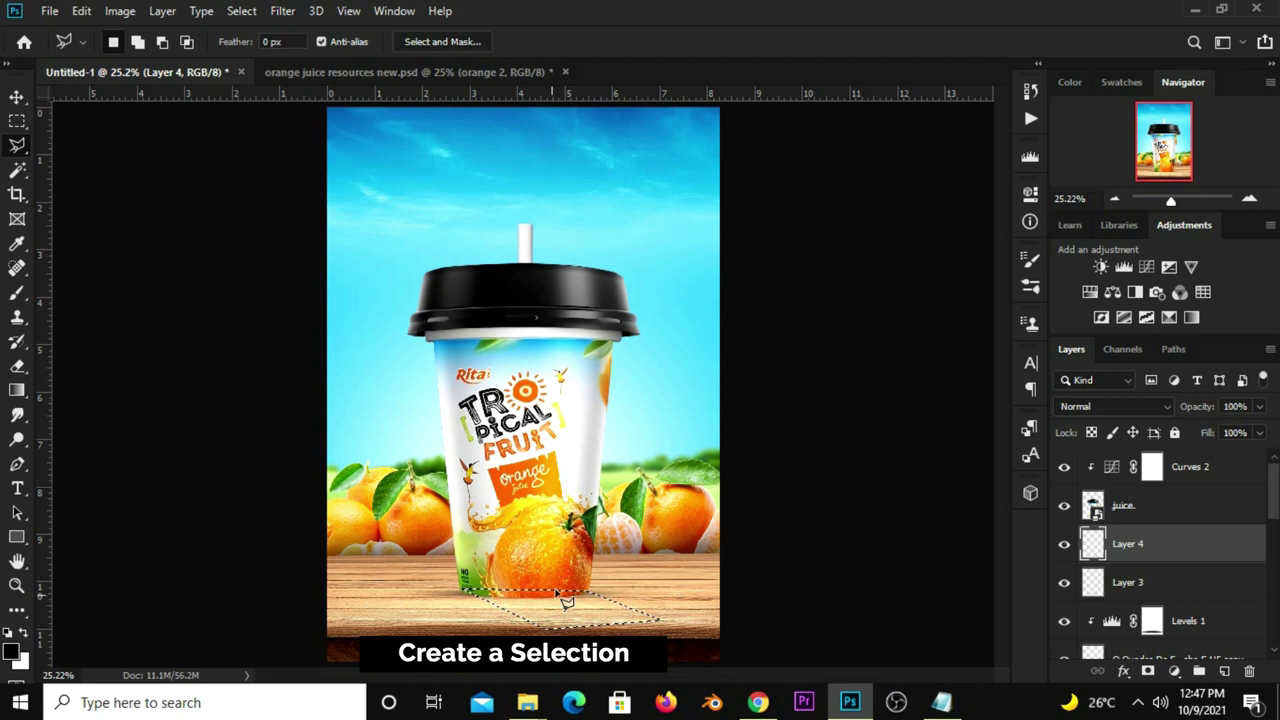
# Fill the selection with the black foreground colour and deselect it.
pyautogui.rightClick(558, 610)
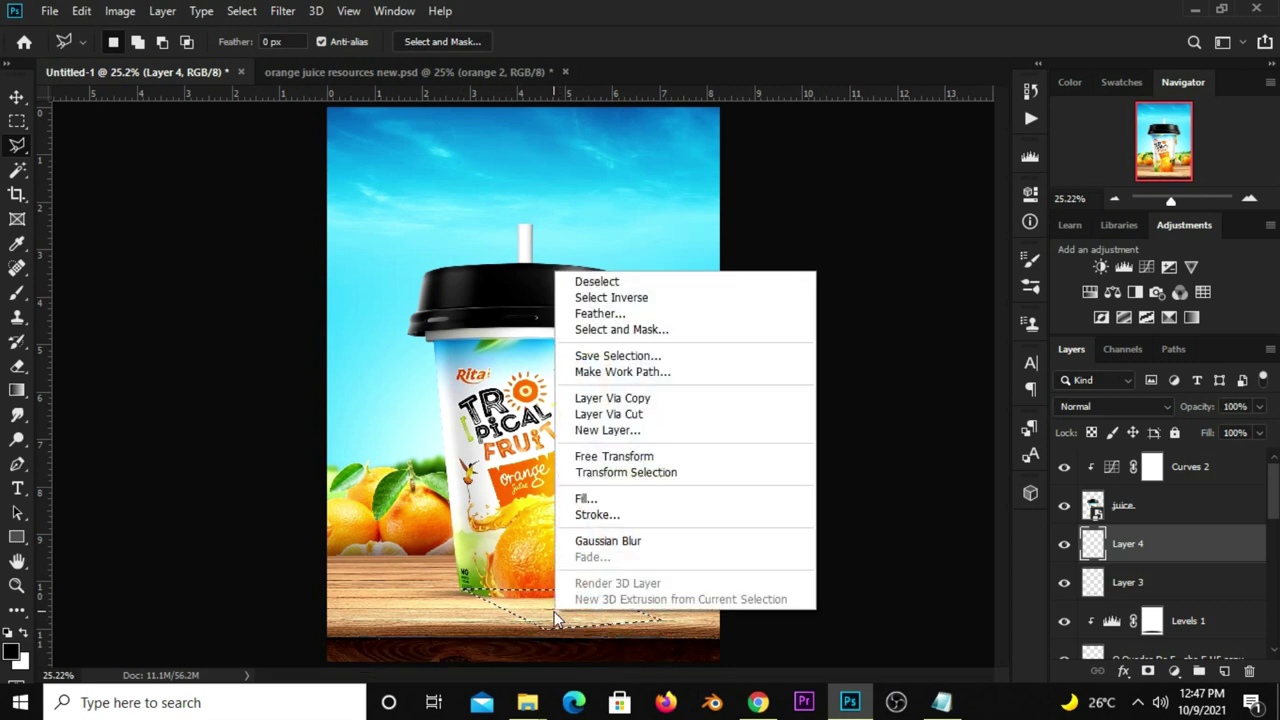
pyautogui.click(581, 502)
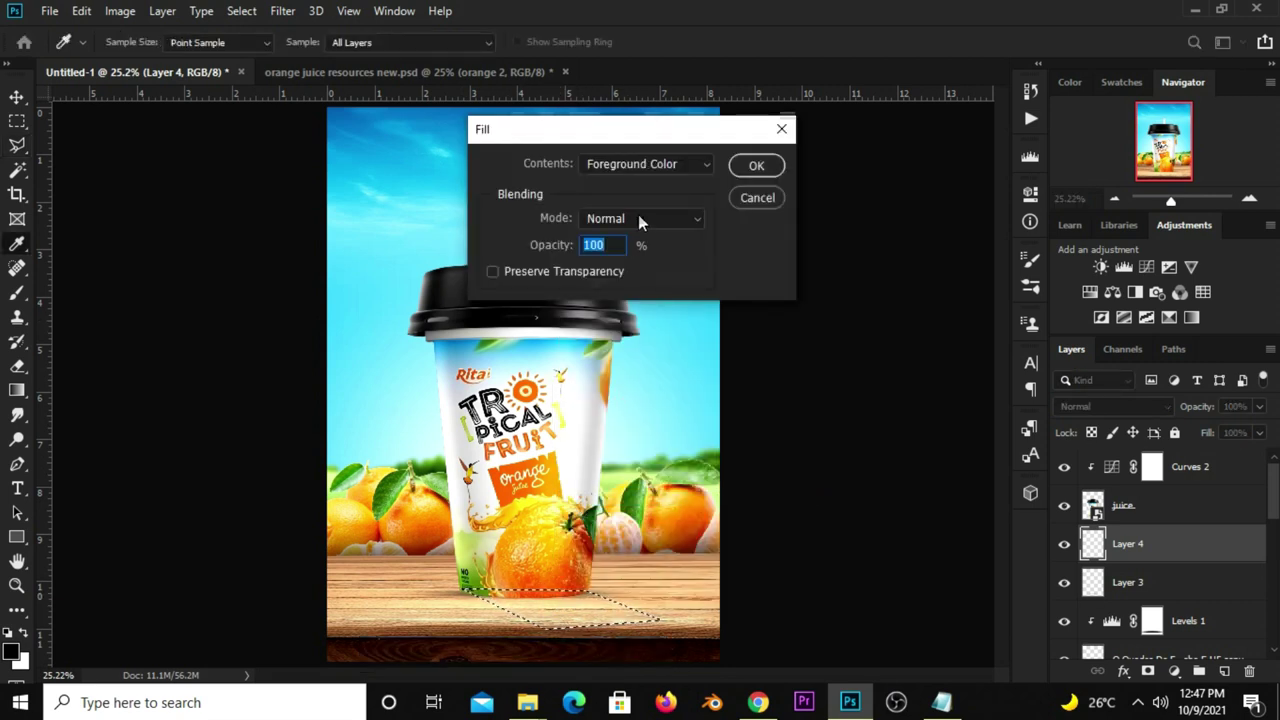
pyautogui.click(645, 163)
pyautogui.click(630, 182)
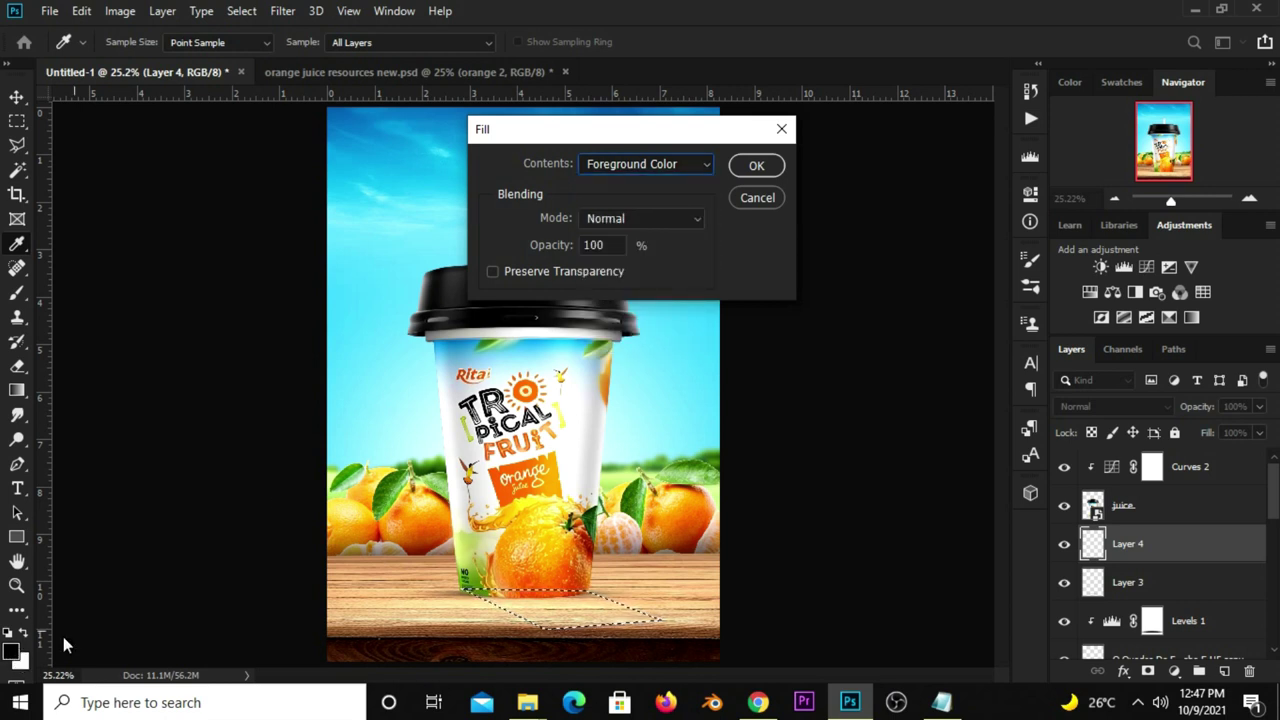
pyautogui.click(743, 172)
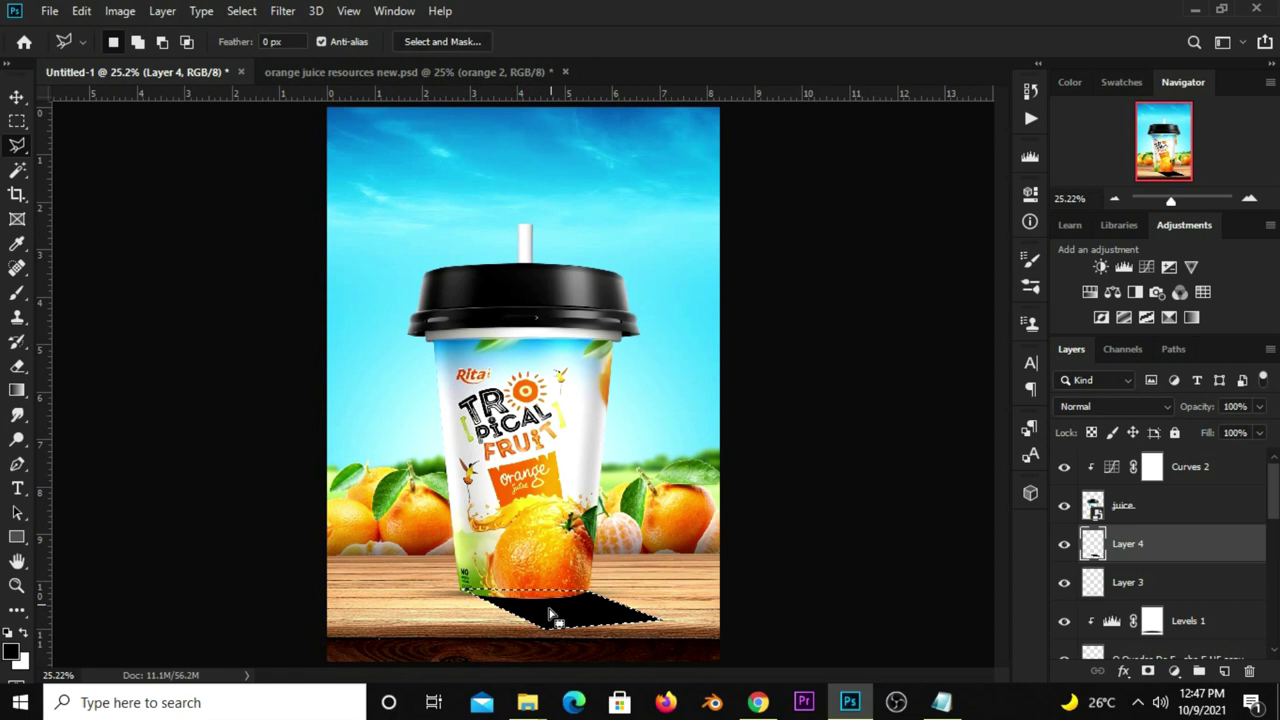
pyautogui.click(17, 99)
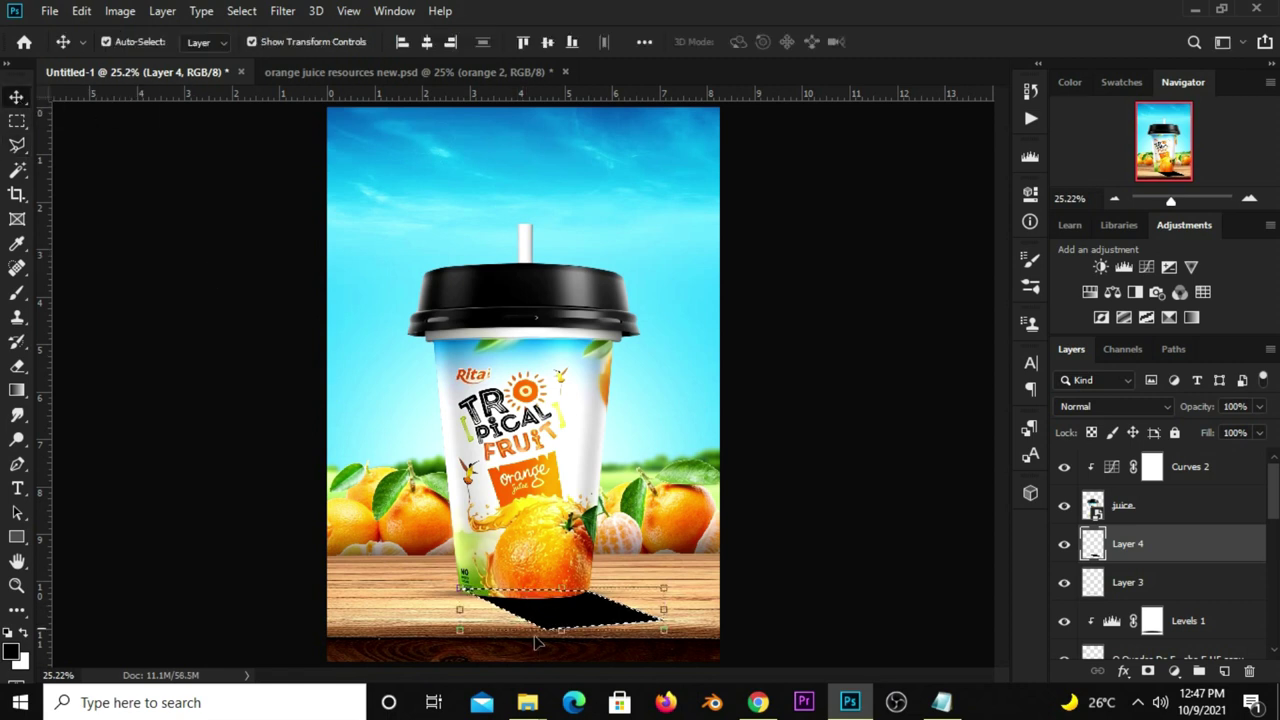
pyautogui.hotkey('ctrl', 'd')
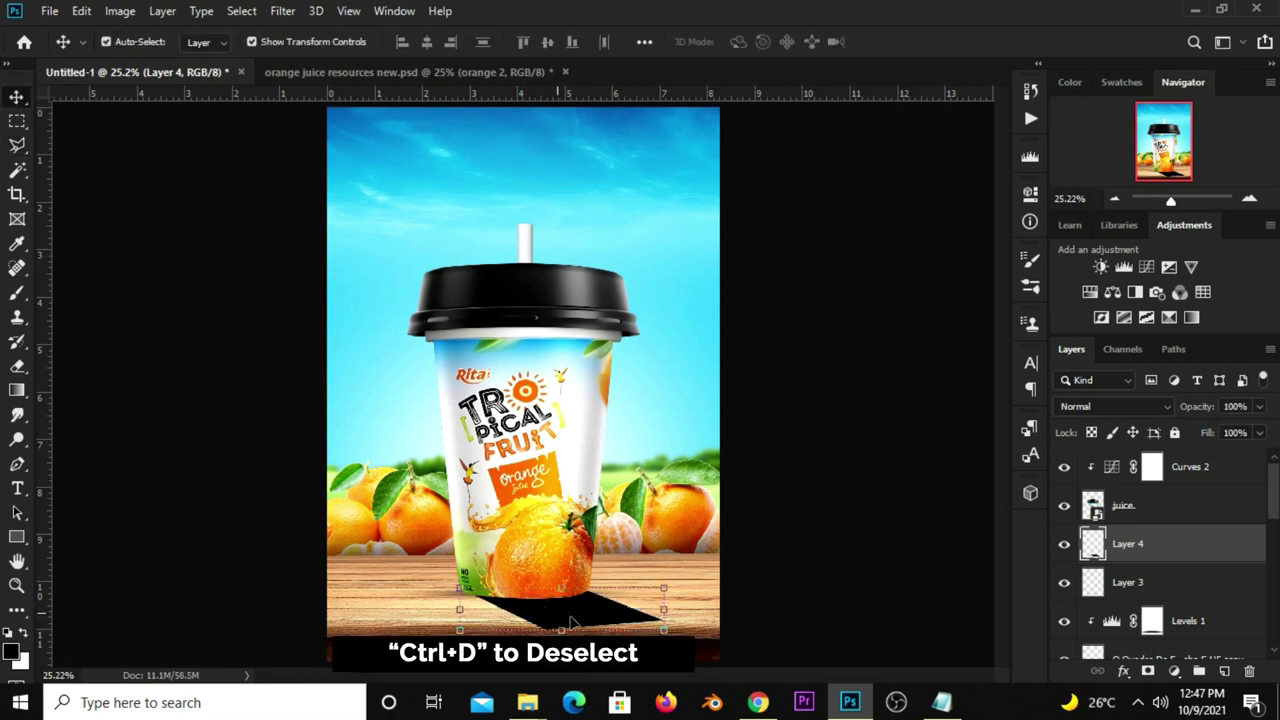
# Skew the shadow's left corners slightly and nudge the shadow a little to the right.
pyautogui.click(1064, 544)
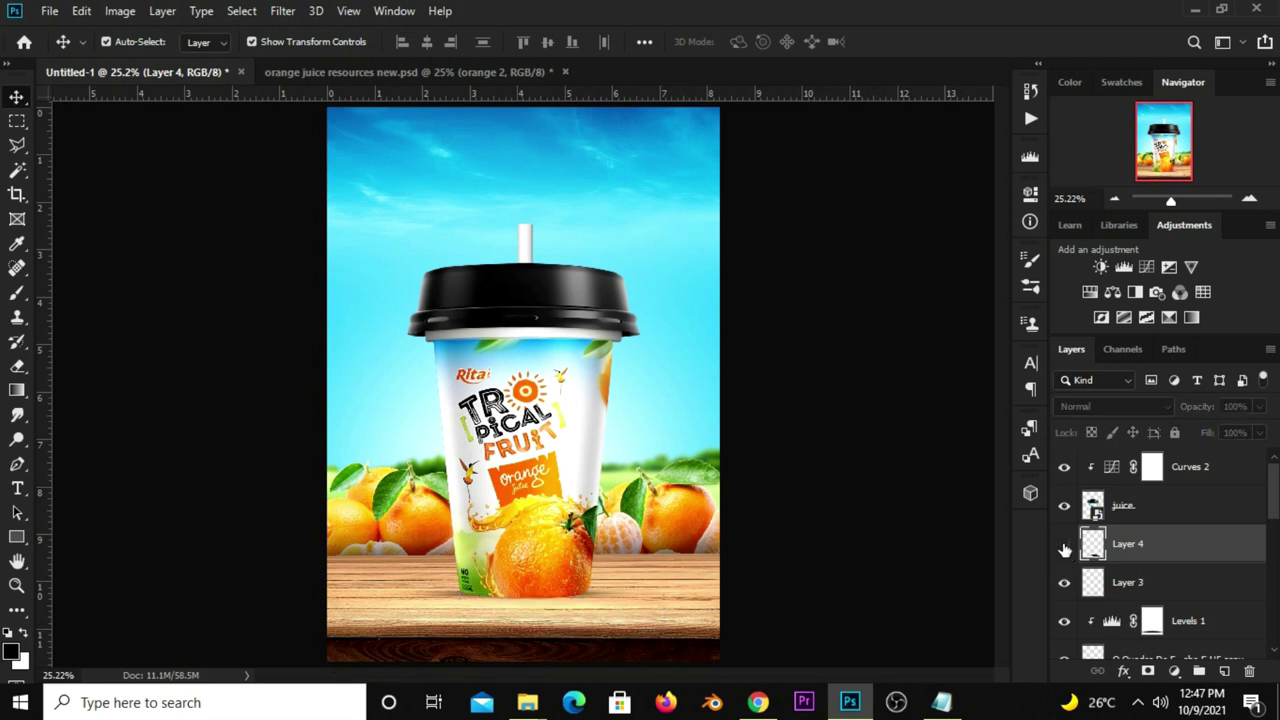
pyautogui.click(1064, 545)
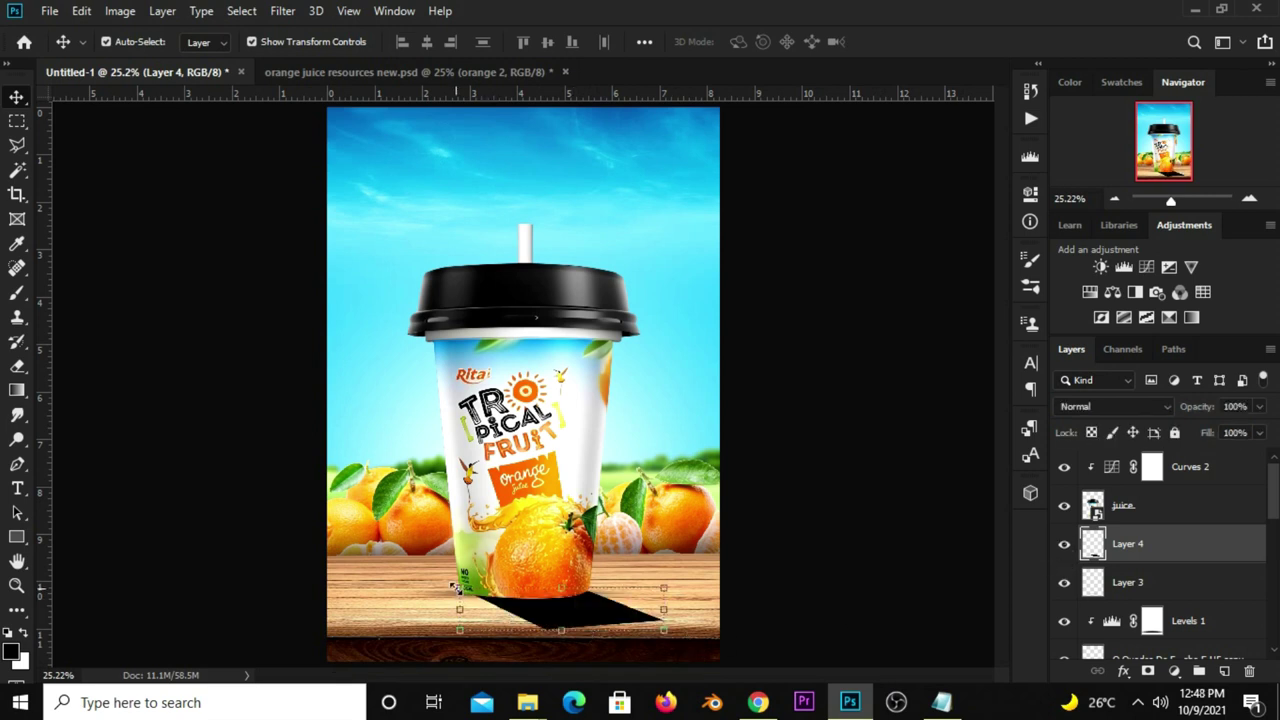
pyautogui.hotkey('ctrl', 't')
pyautogui.rightClick(474, 606)
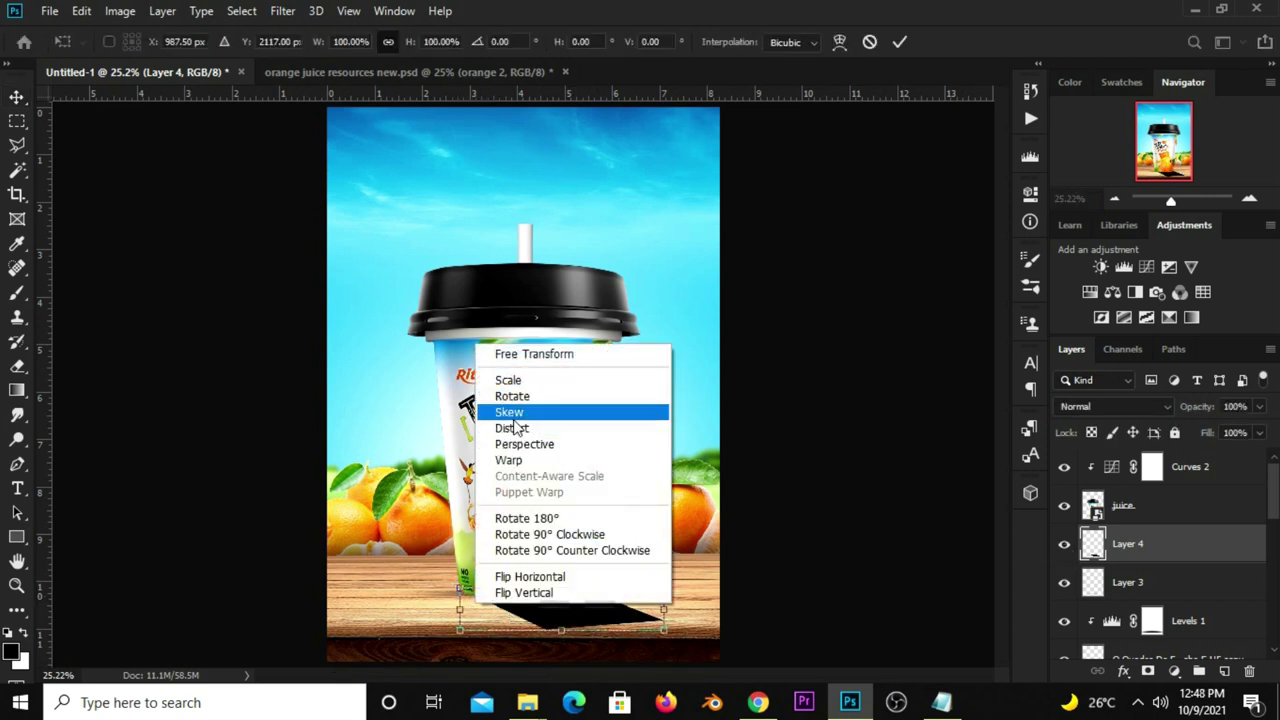
pyautogui.click(512, 413)
pyautogui.moveTo(461, 589); pyautogui.dragTo(456, 589)
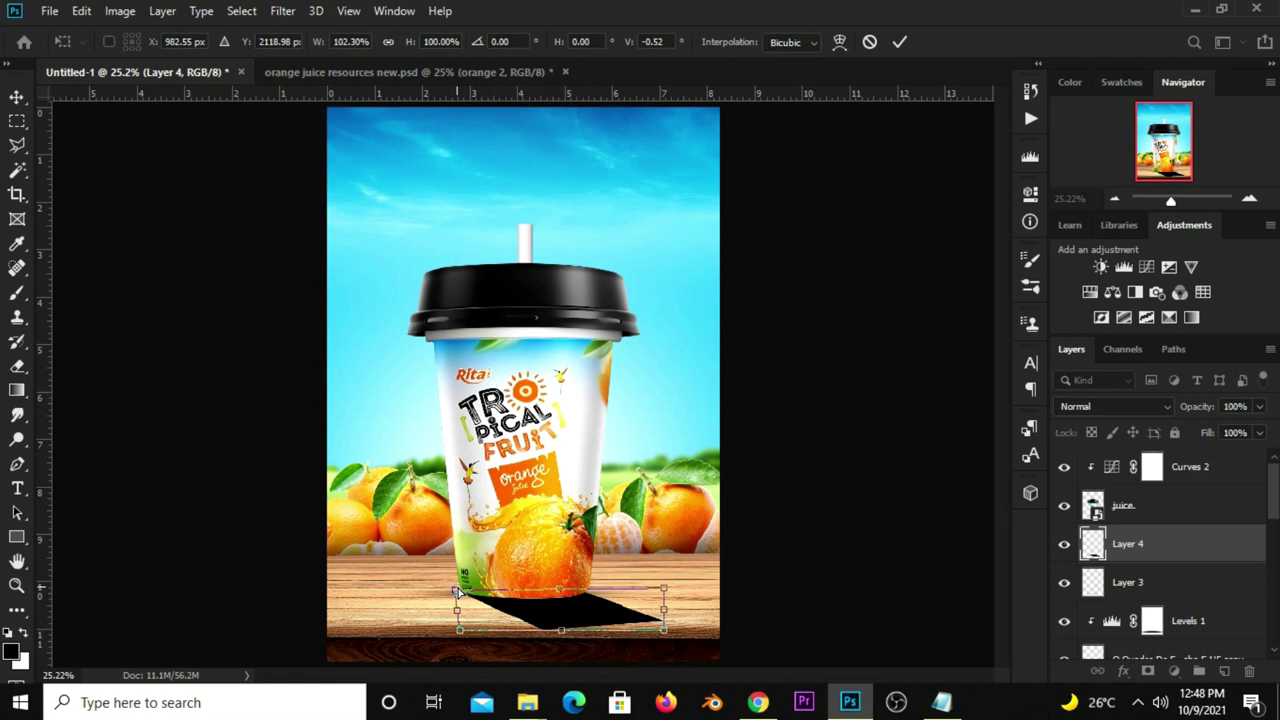
pyautogui.hotkey('ctrl', 'z')
pyautogui.moveTo(462, 590); pyautogui.dragTo(457, 589)
pyautogui.moveTo(462, 640); pyautogui.dragTo(471, 634)
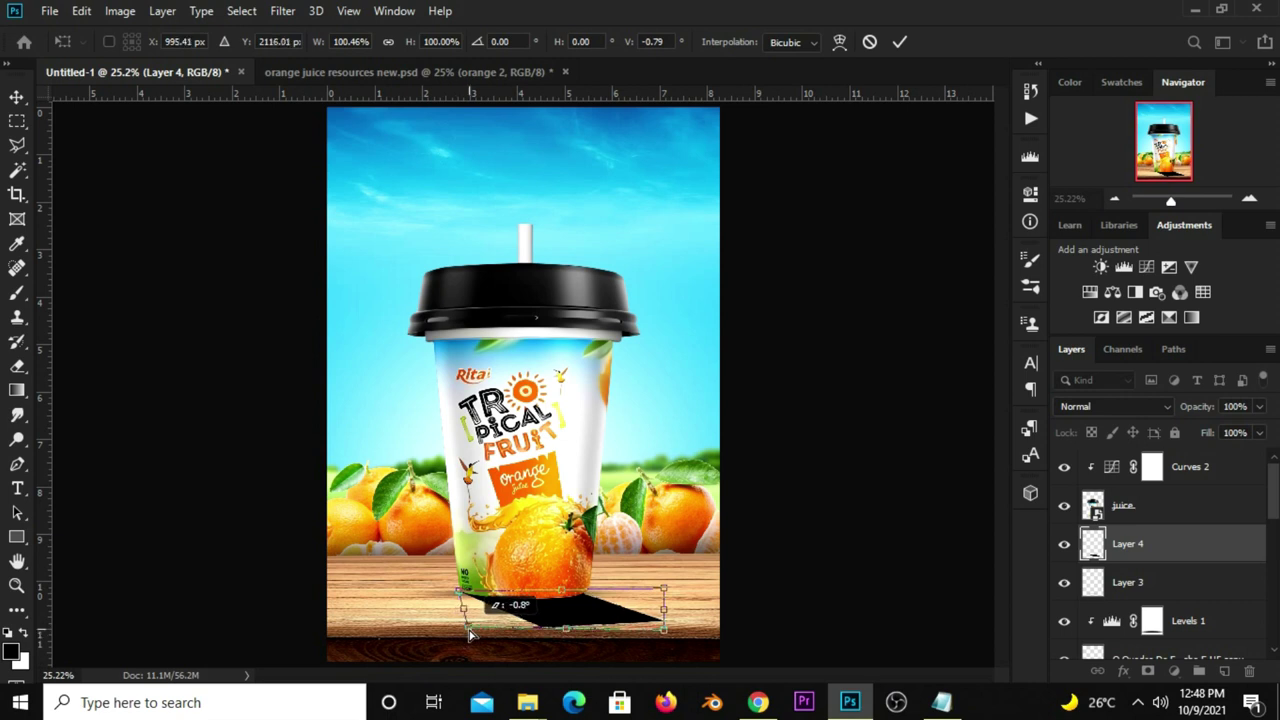
pyautogui.moveTo(469, 634); pyautogui.dragTo(471, 636)
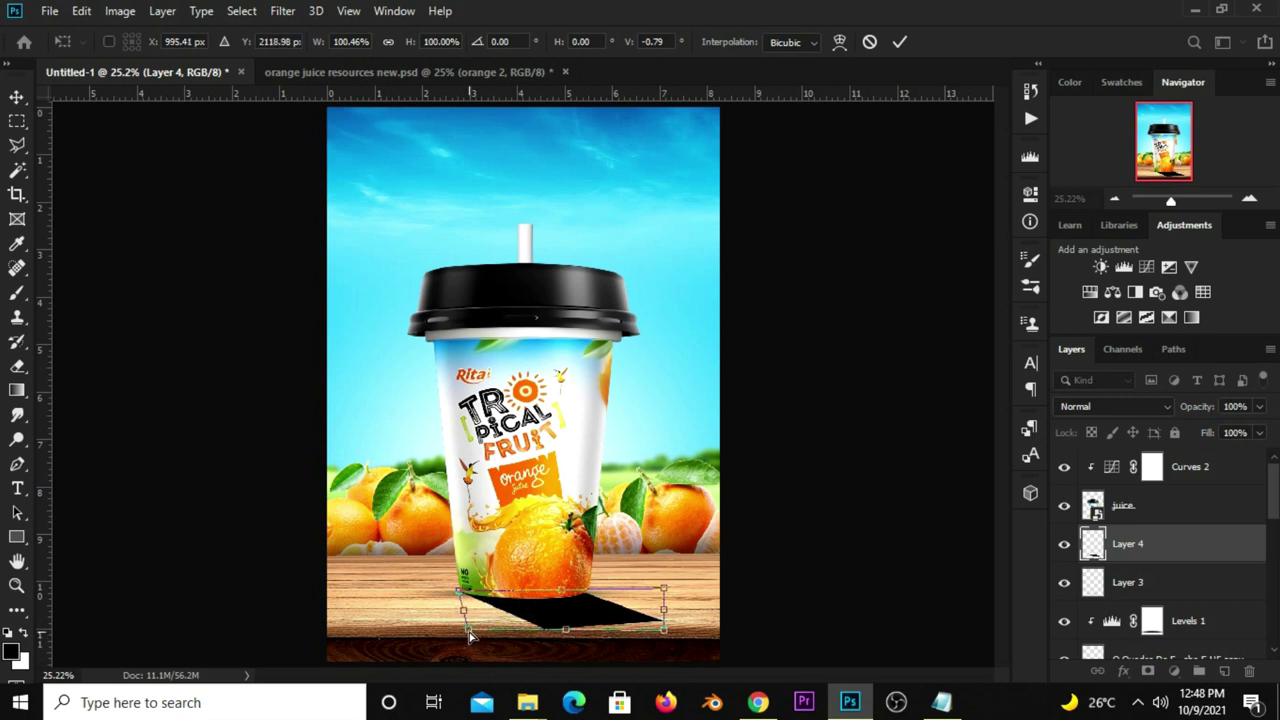
pyautogui.click(901, 42)
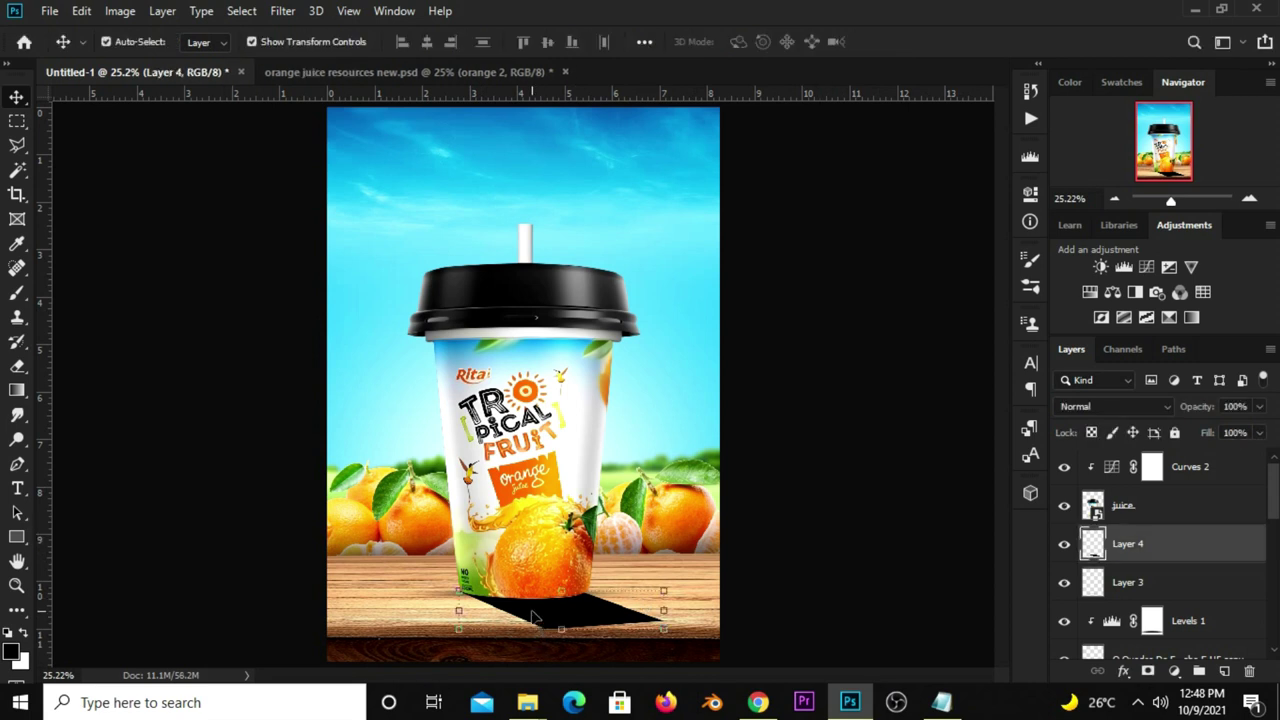
pyautogui.moveTo(533, 618); pyautogui.dragTo(535, 618)
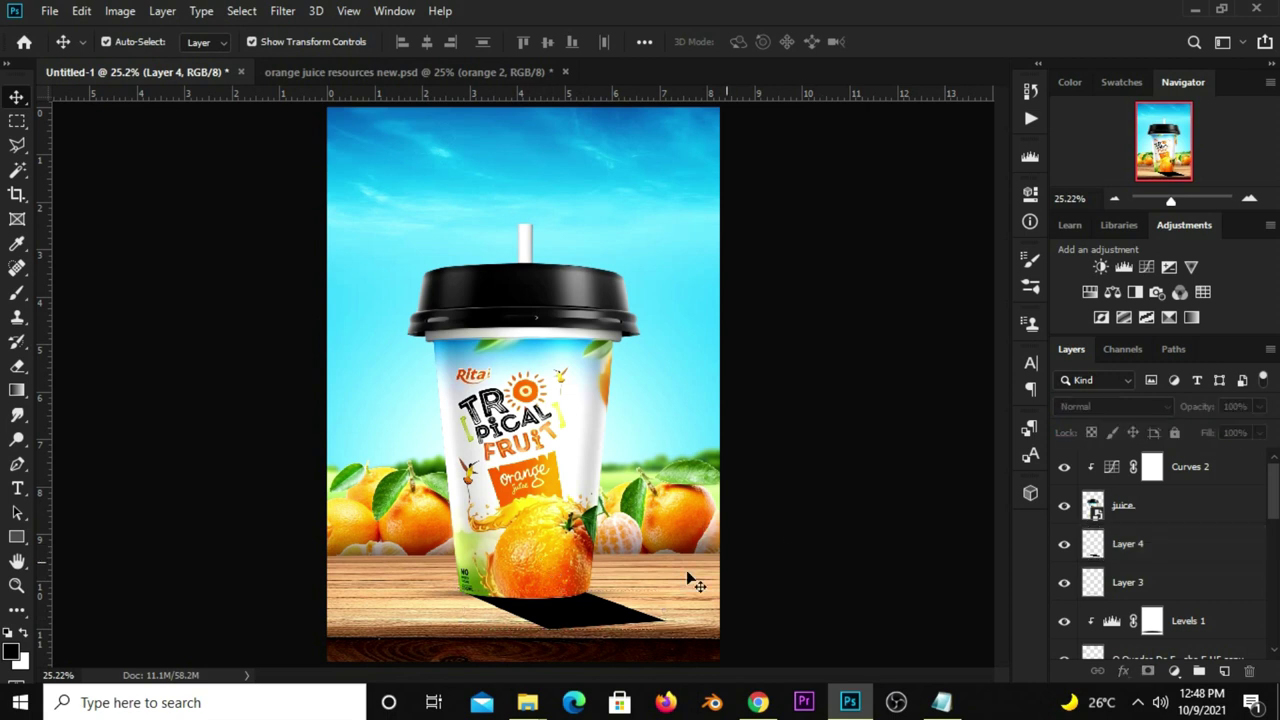
# Lower Layer 4's opacity to 62%.
pyautogui.click(1064, 543)
pyautogui.click(1262, 410)
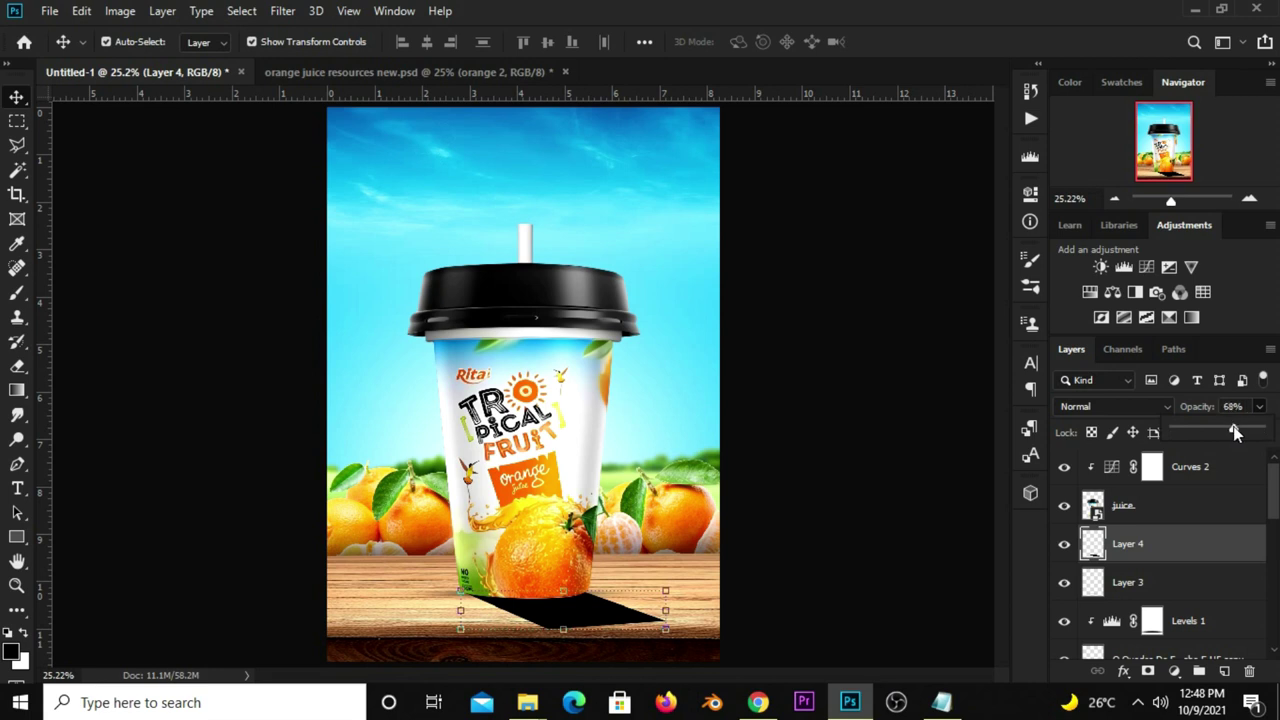
pyautogui.moveTo(1221, 426); pyautogui.dragTo(1229, 432)
pyautogui.click(912, 517)
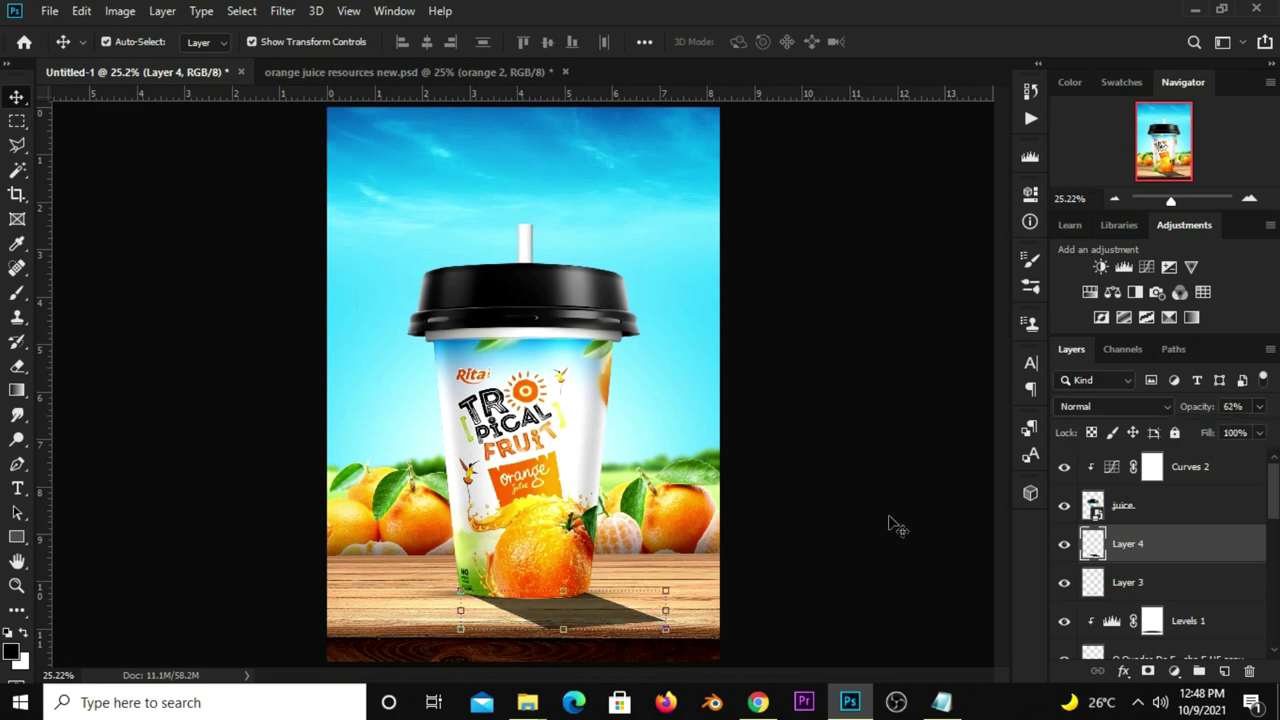
# Add a layer mask to Layer 4 and drag a gradient across the cast shadow.
pyautogui.click(1148, 671)
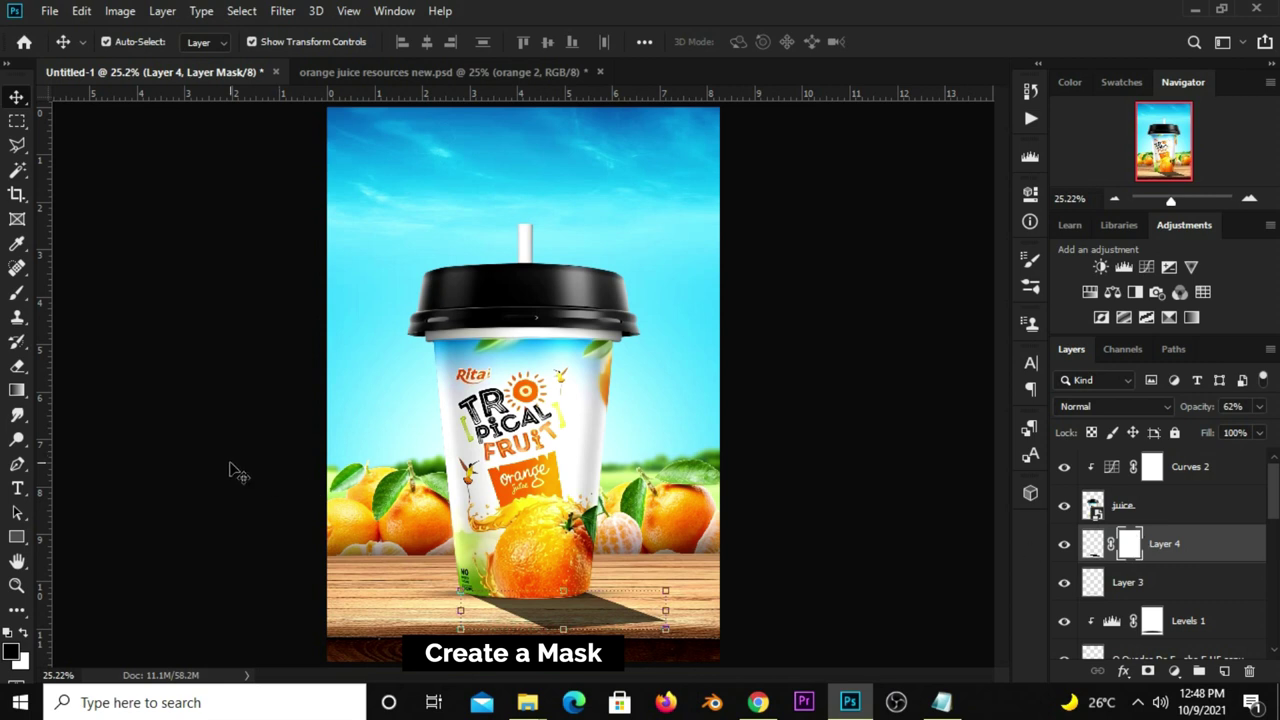
pyautogui.click(17, 392)
pyautogui.click(98, 391)
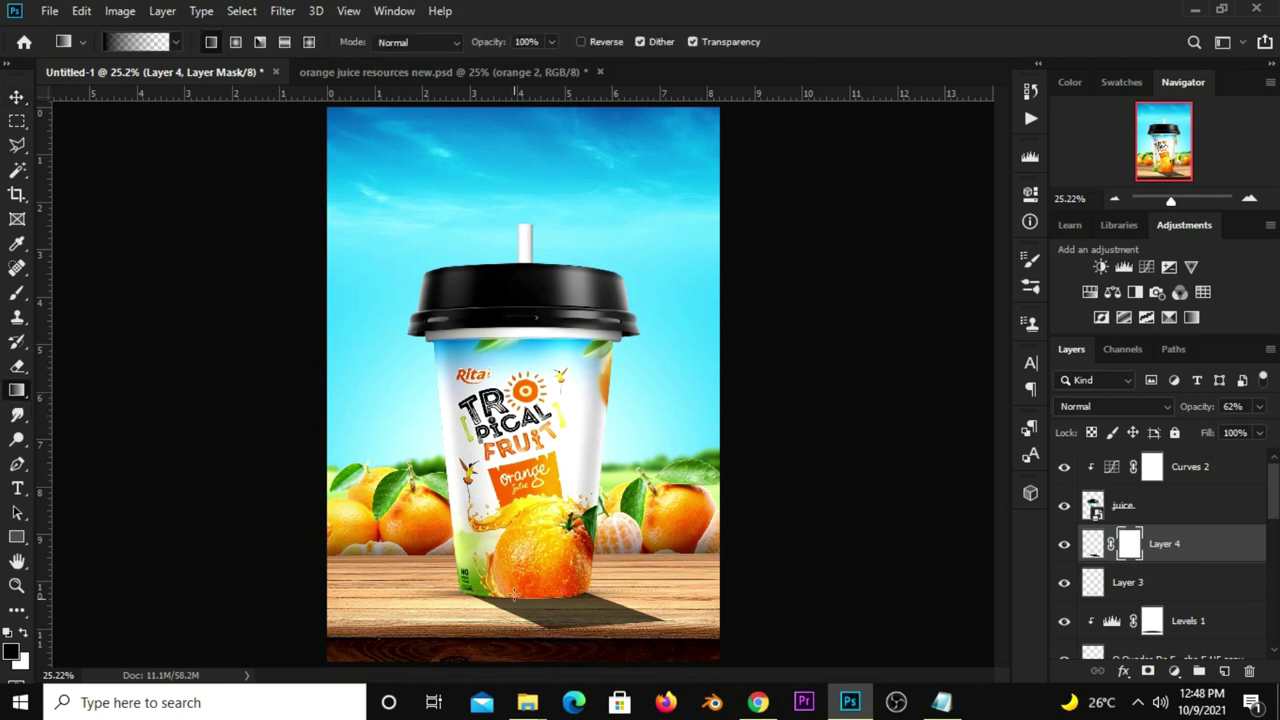
pyautogui.moveTo(608, 641); pyautogui.dragTo(513, 553)
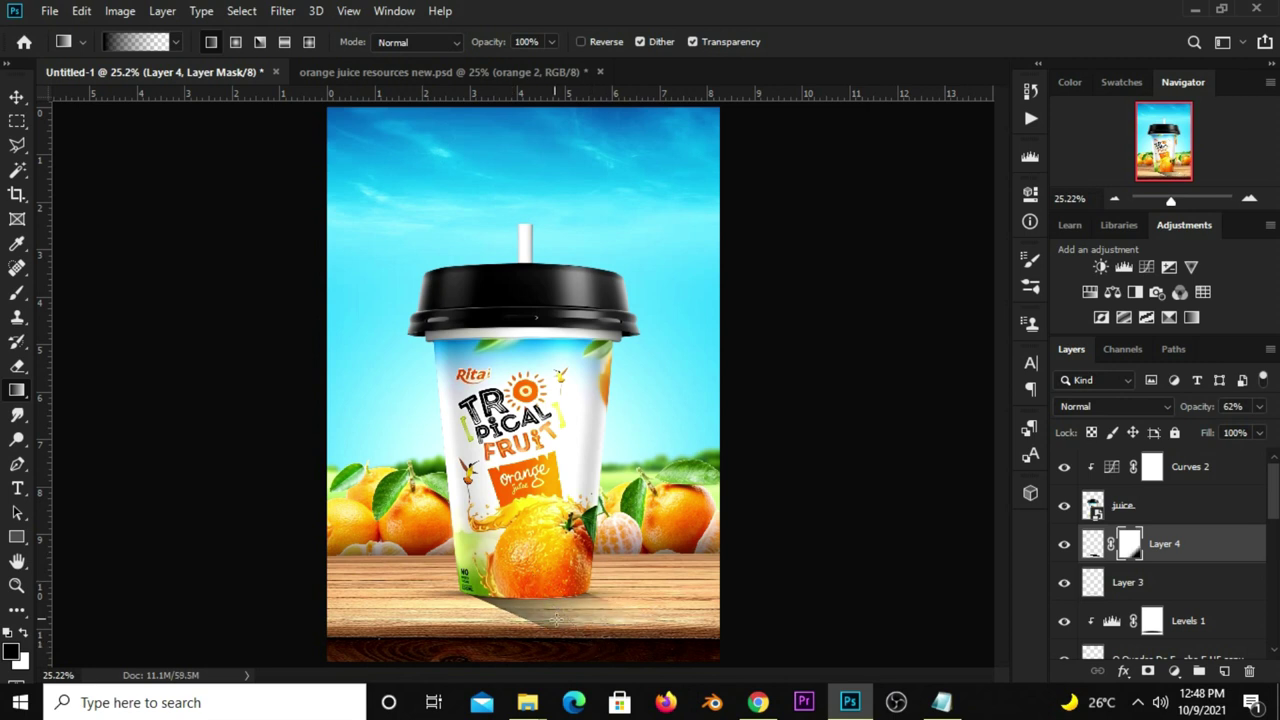
pyautogui.moveTo(556, 618); pyautogui.dragTo(554, 631)
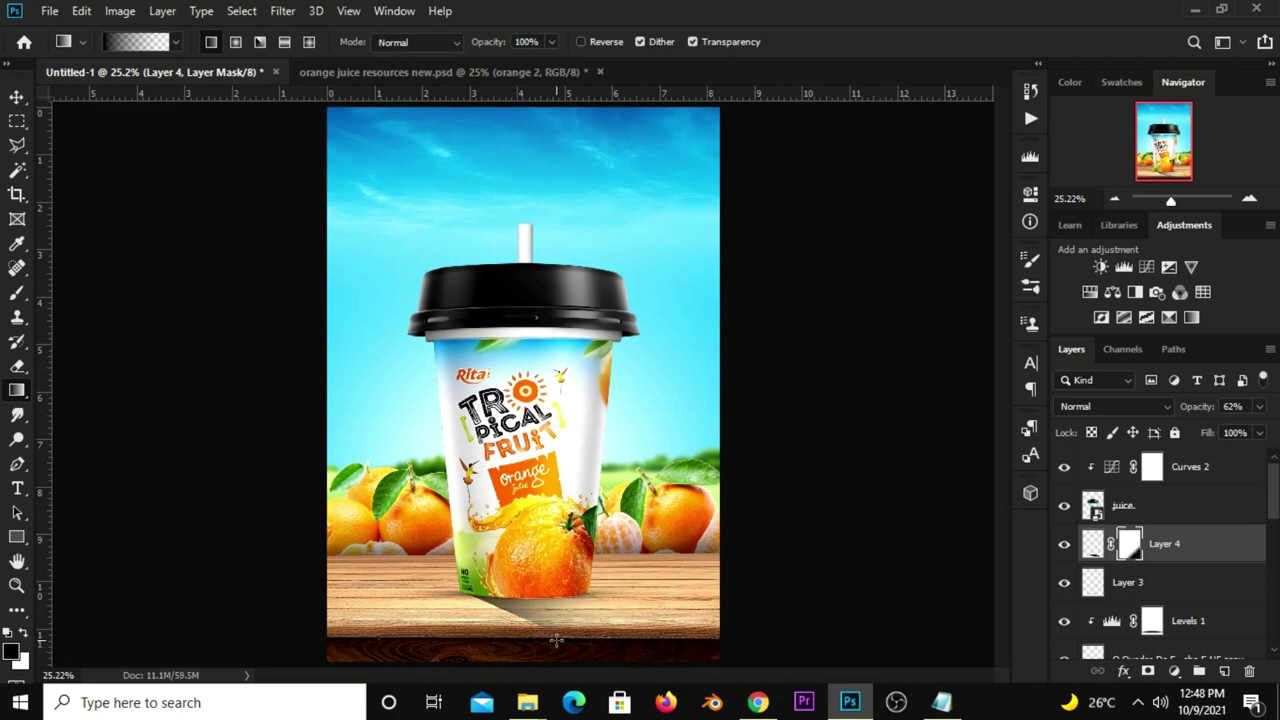
# Redraw the mask gradient to fade the shadow and lower opacity to about 38%.
pyautogui.hotkey('ctrl', 'z')
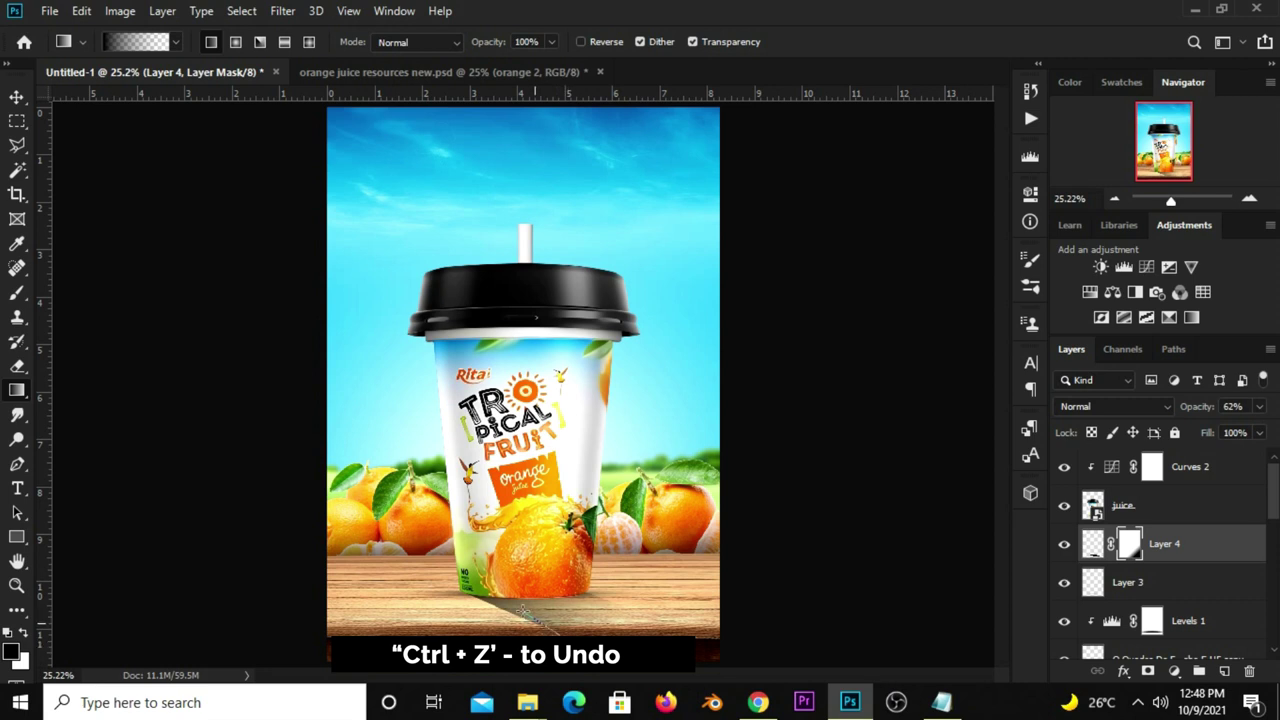
pyautogui.moveTo(521, 610)
pyautogui.mouseDown()
pyautogui.moveTo(604, 645)
pyautogui.moveTo(548, 634)
pyautogui.moveTo(571, 632)
pyautogui.mouseUp()
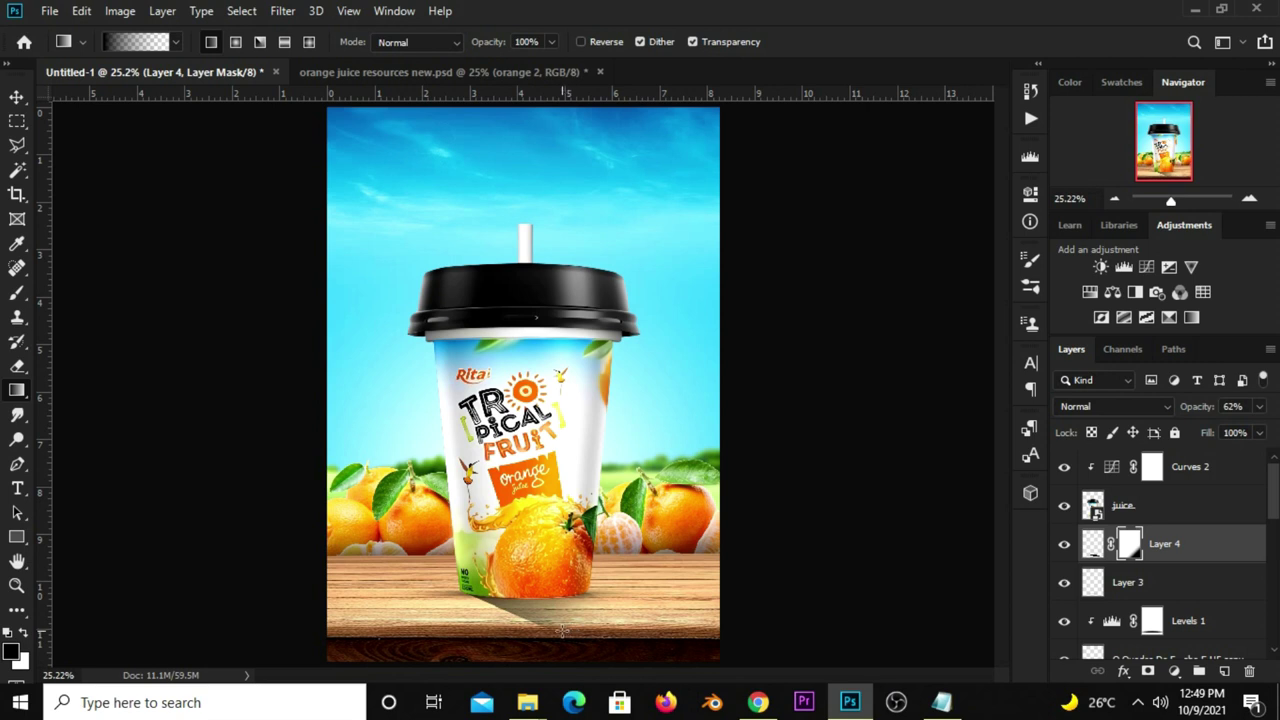
pyautogui.click(1258, 406)
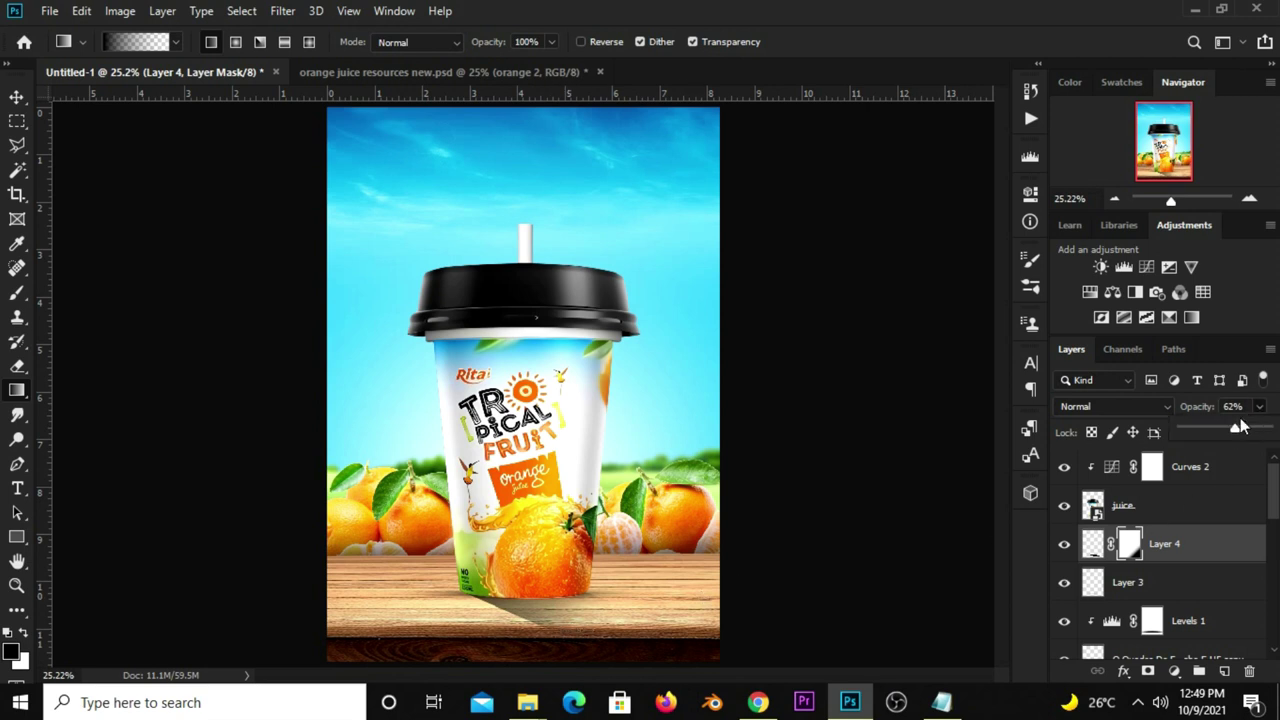
pyautogui.moveTo(1225, 424); pyautogui.dragTo(1216, 424)
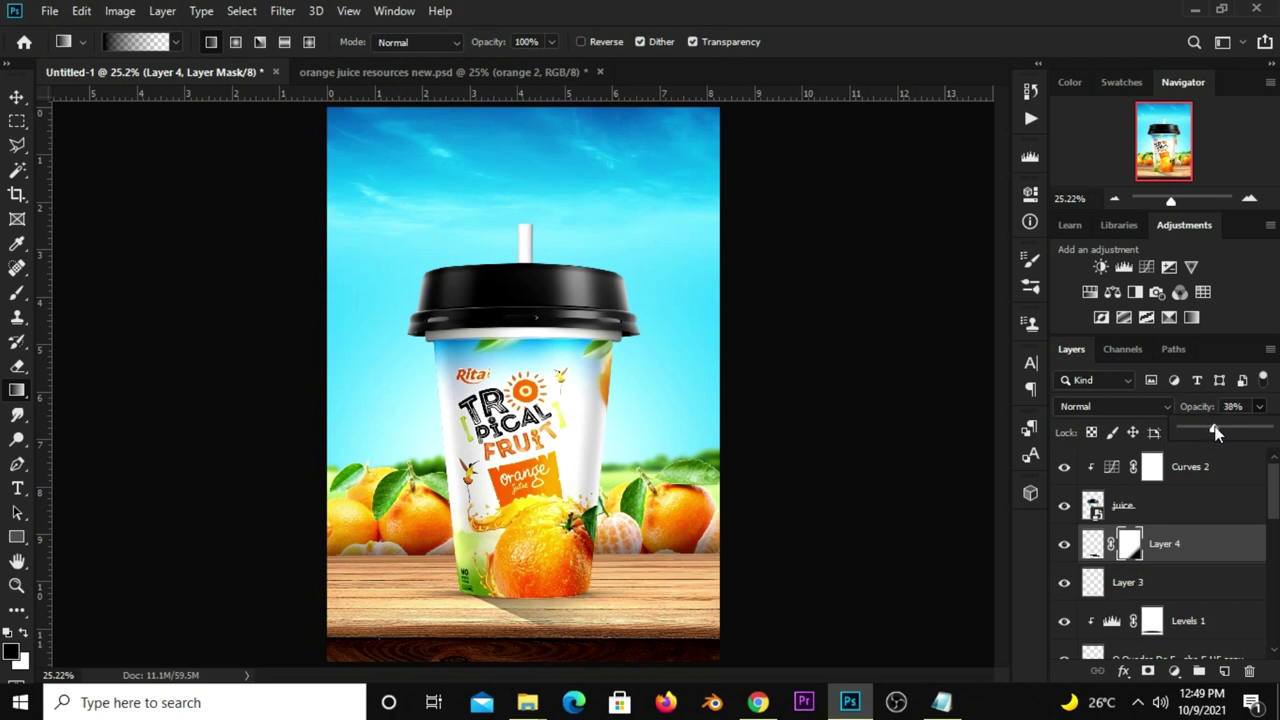
# With the Move tool, select and then deselect Layer 4, the cup's shadow.
pyautogui.click(16, 97)
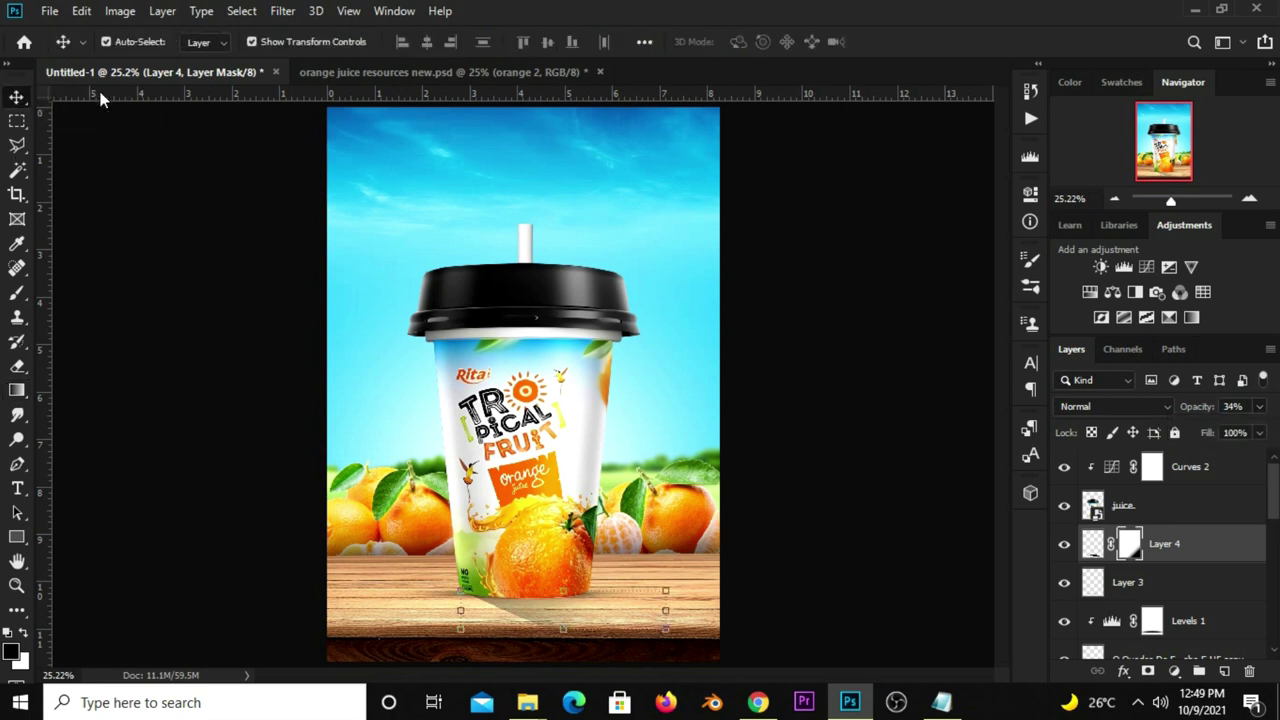
pyautogui.click(805, 572)
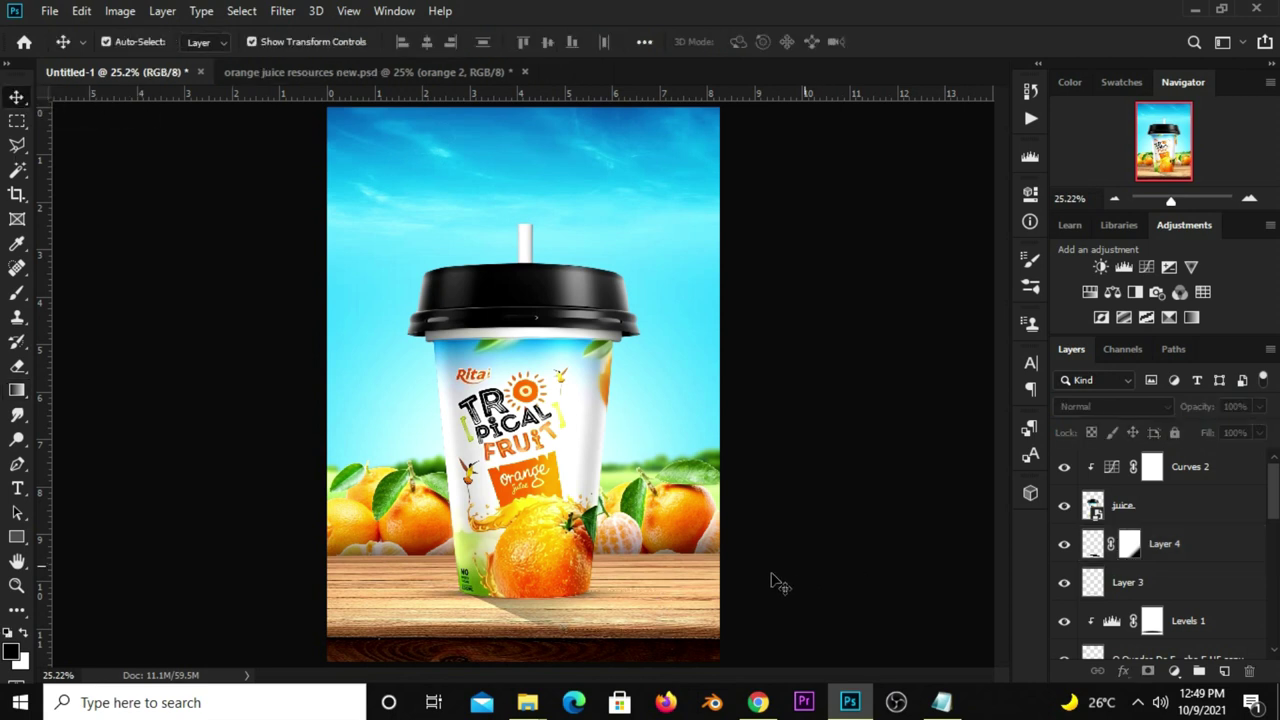
pyautogui.click(521, 617)
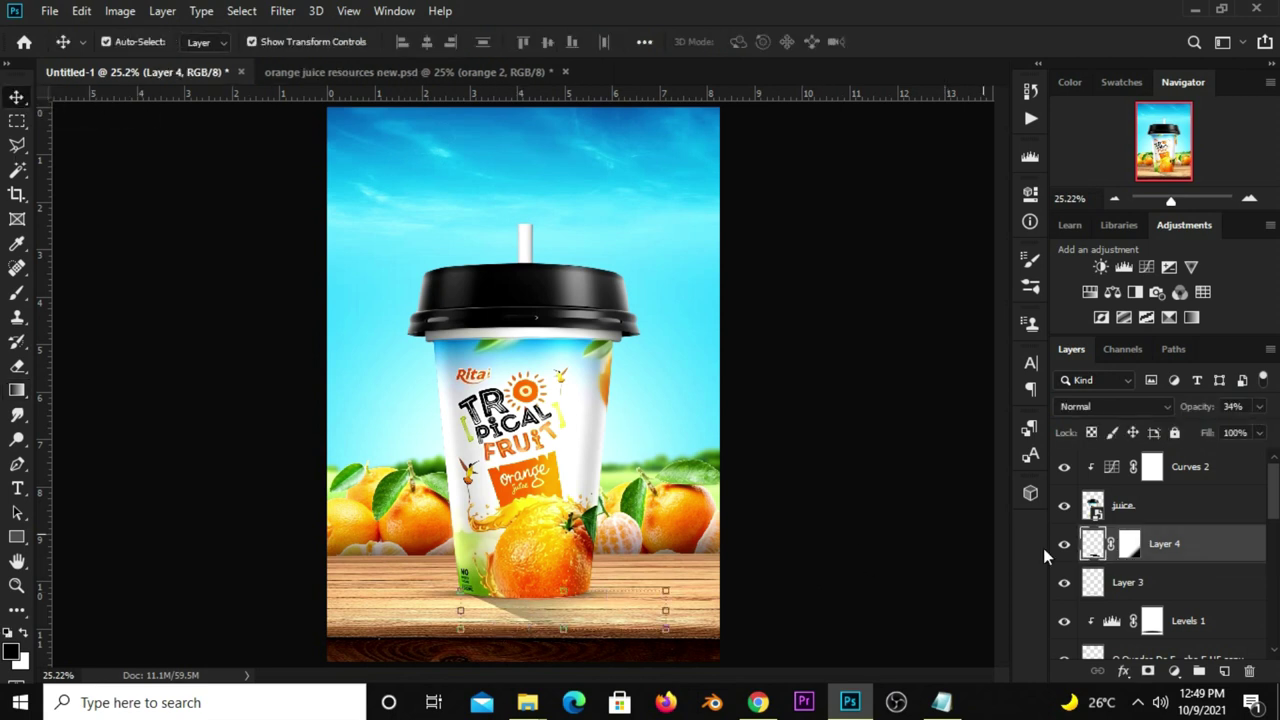
pyautogui.click(815, 458)
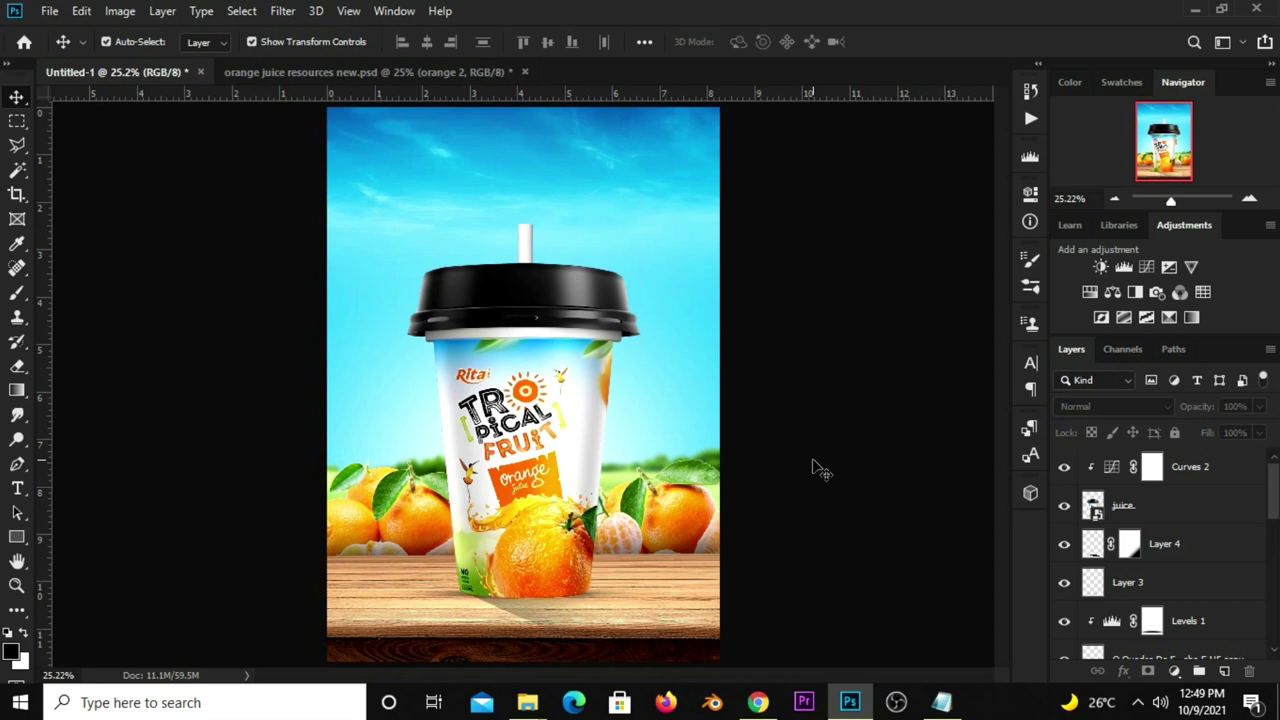
# Add an Exposure 1 layer with Gamma Correction 0.80, compare it, then return to the resources file.
pyautogui.click(1152, 663)
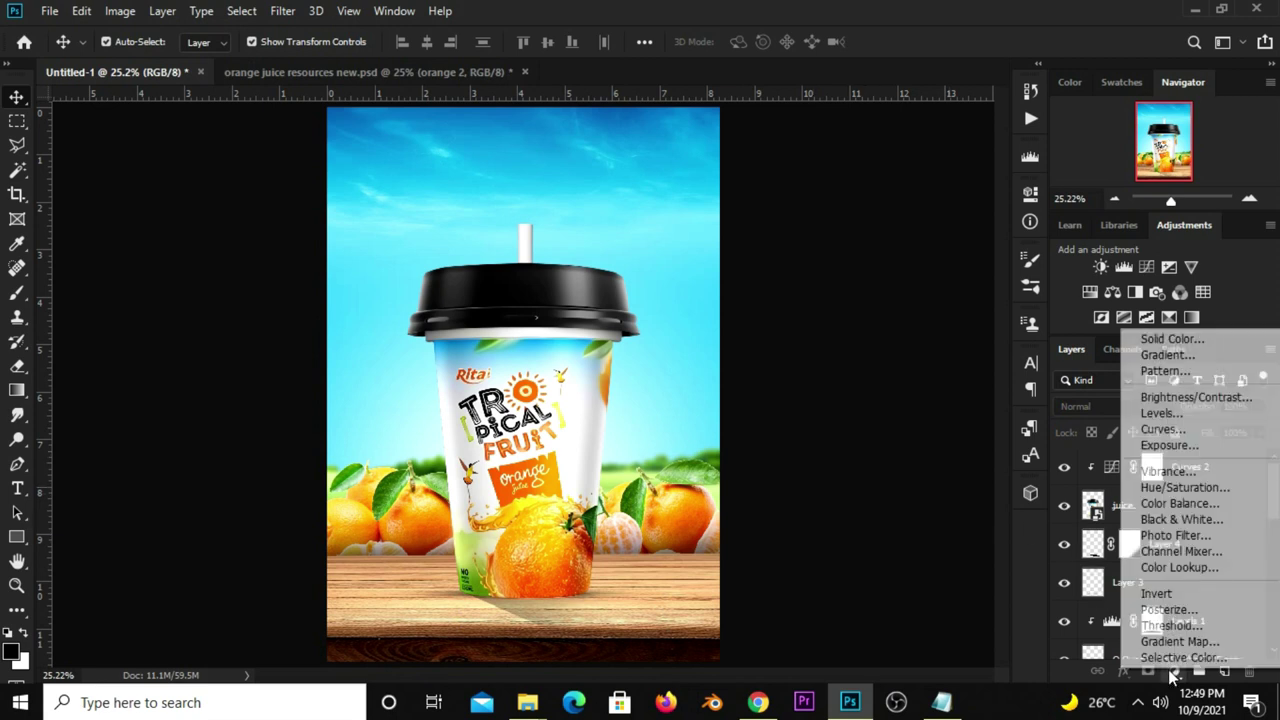
pyautogui.click(1176, 444)
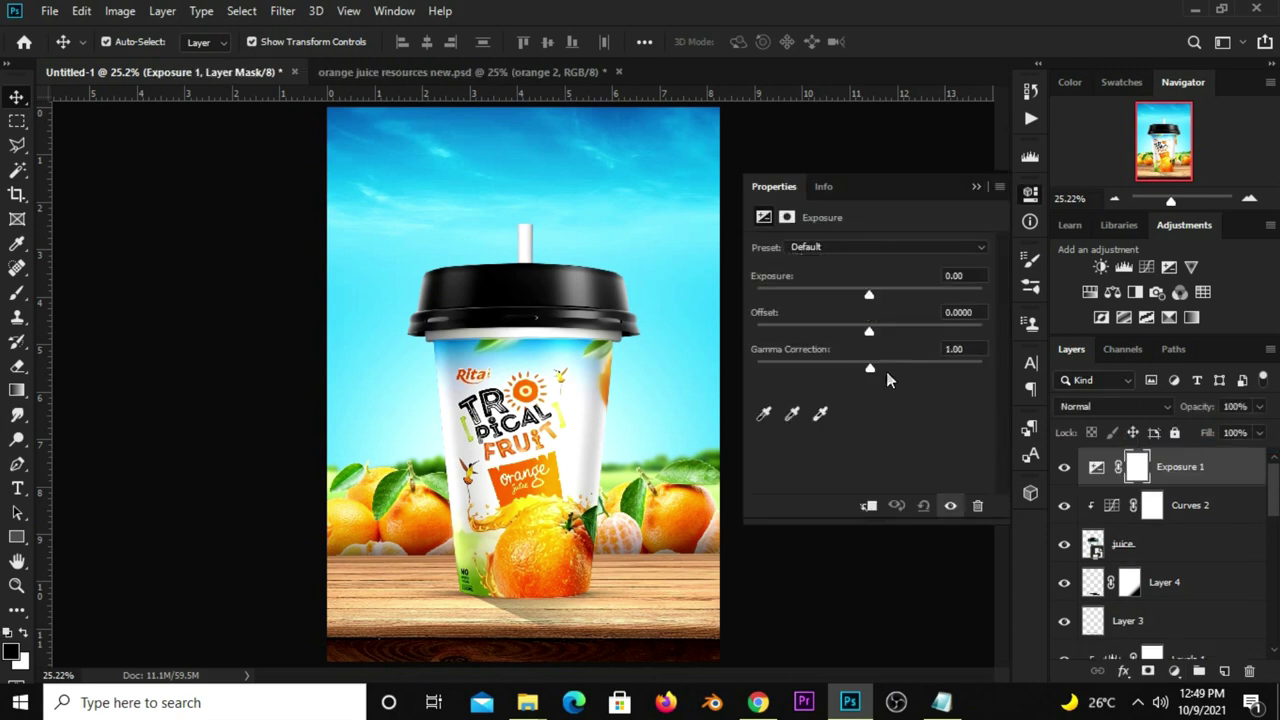
pyautogui.moveTo(878, 367); pyautogui.dragTo(885, 368)
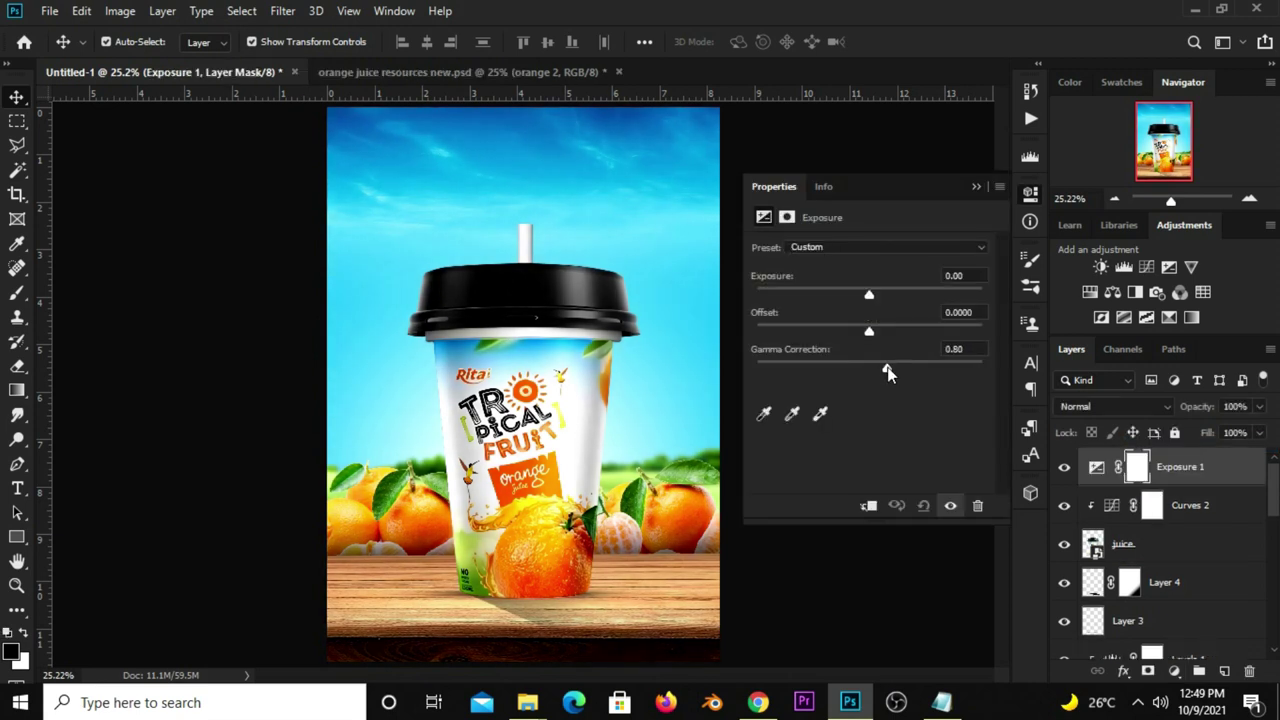
pyautogui.click(975, 186)
pyautogui.click(1064, 467)
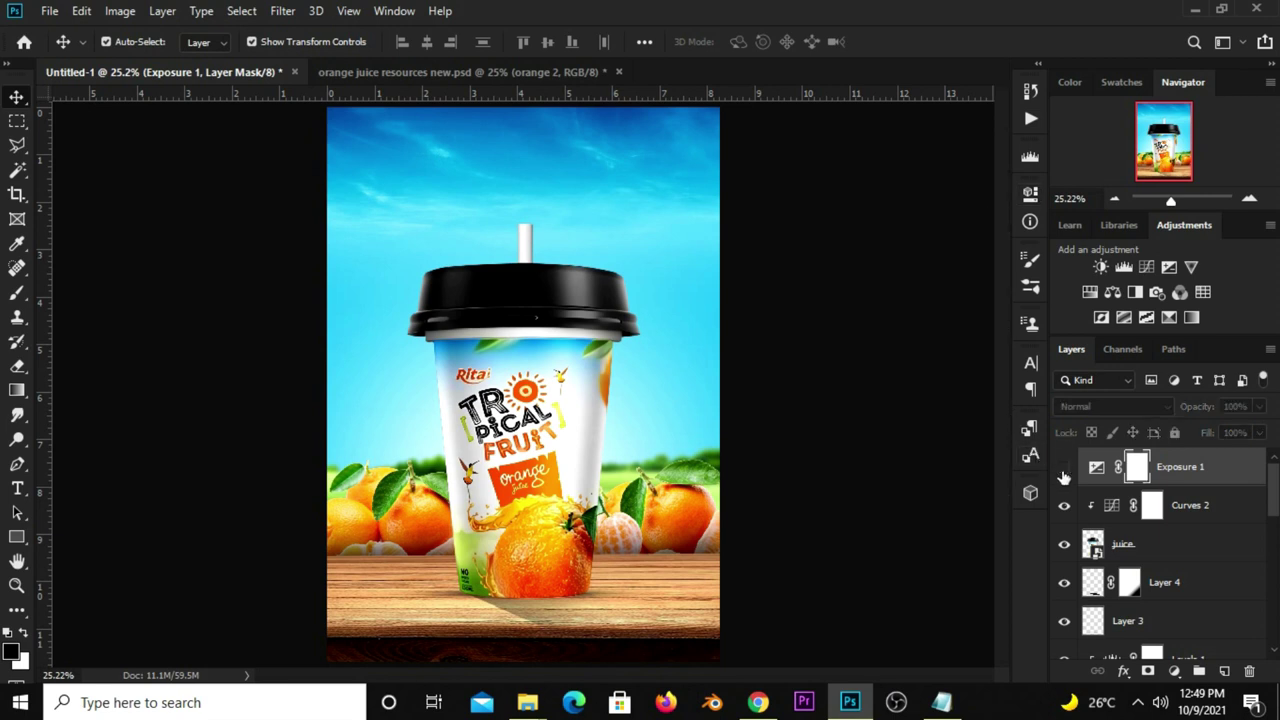
pyautogui.click(1064, 467)
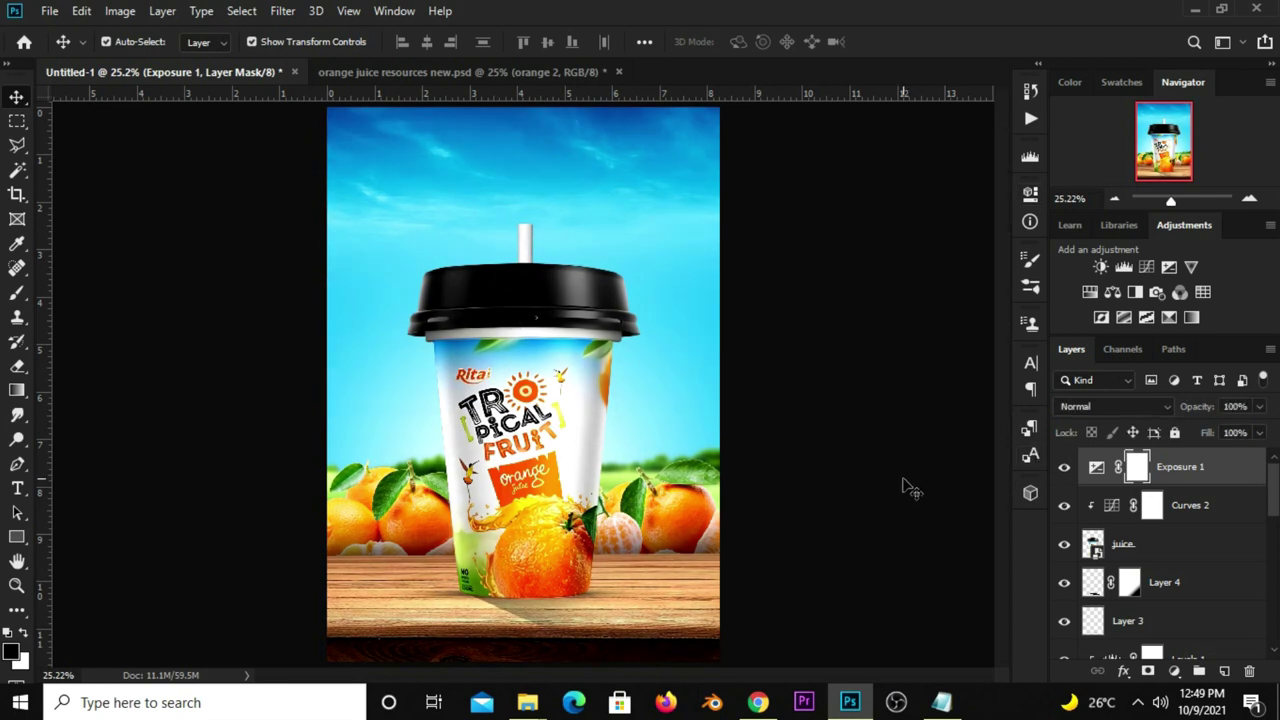
pyautogui.click(403, 73)
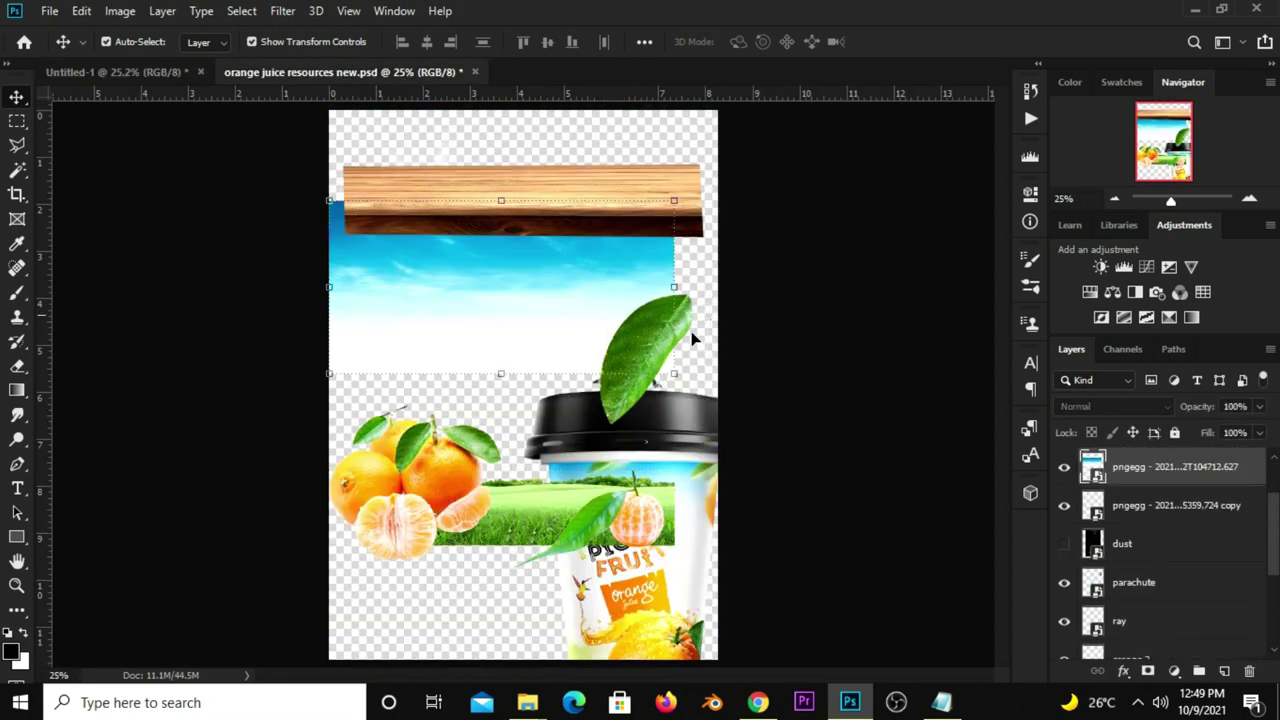
# In the resources file, hide the sky, move the leaf down and nudge the birds up.
pyautogui.click(1064, 467)
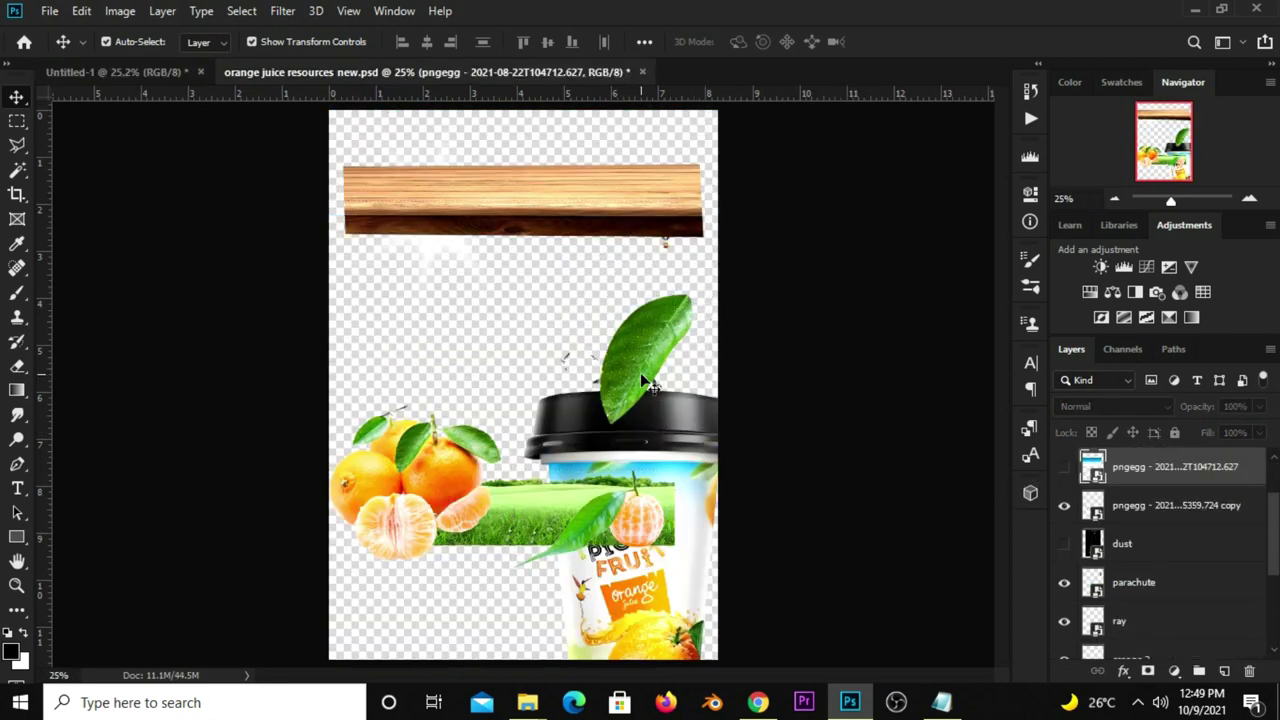
pyautogui.moveTo(645, 382); pyautogui.dragTo(675, 559)
pyautogui.click(598, 358)
pyautogui.moveTo(598, 358); pyautogui.dragTo(578, 300)
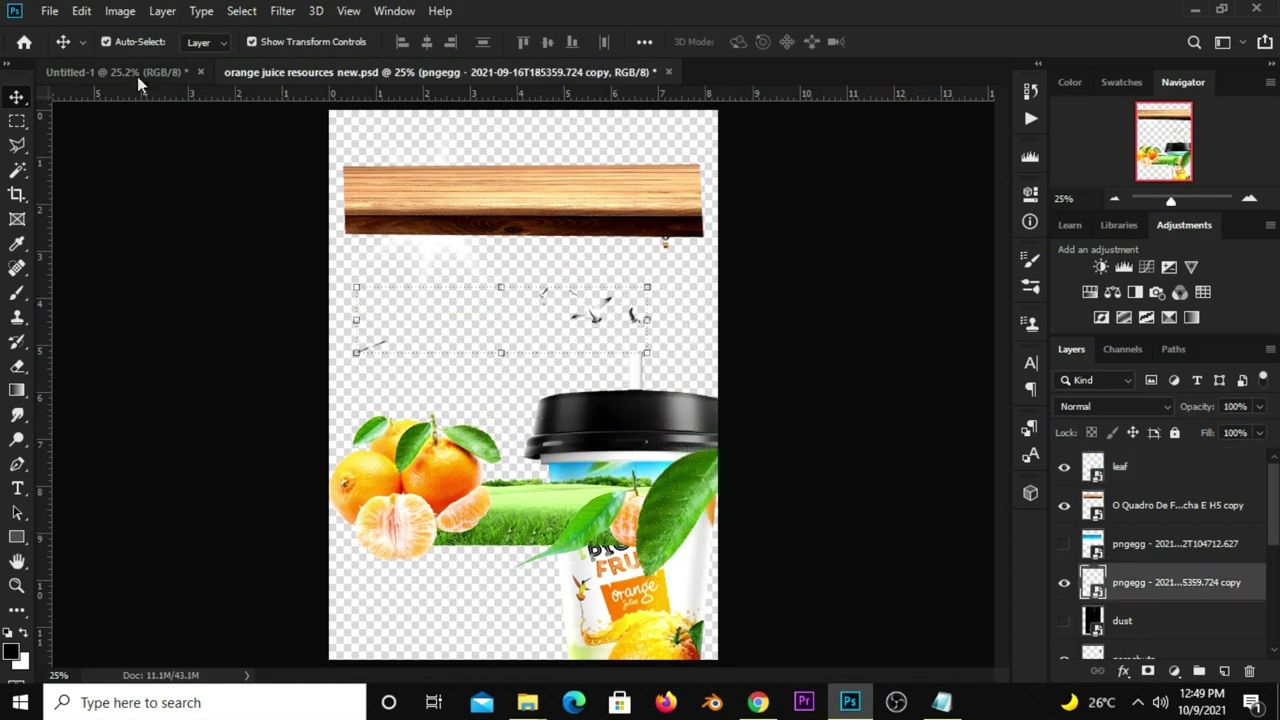
# Bring the birds layer into the poster and convert it to a smart object.
pyautogui.moveTo(137, 76); pyautogui.dragTo(266, 147)
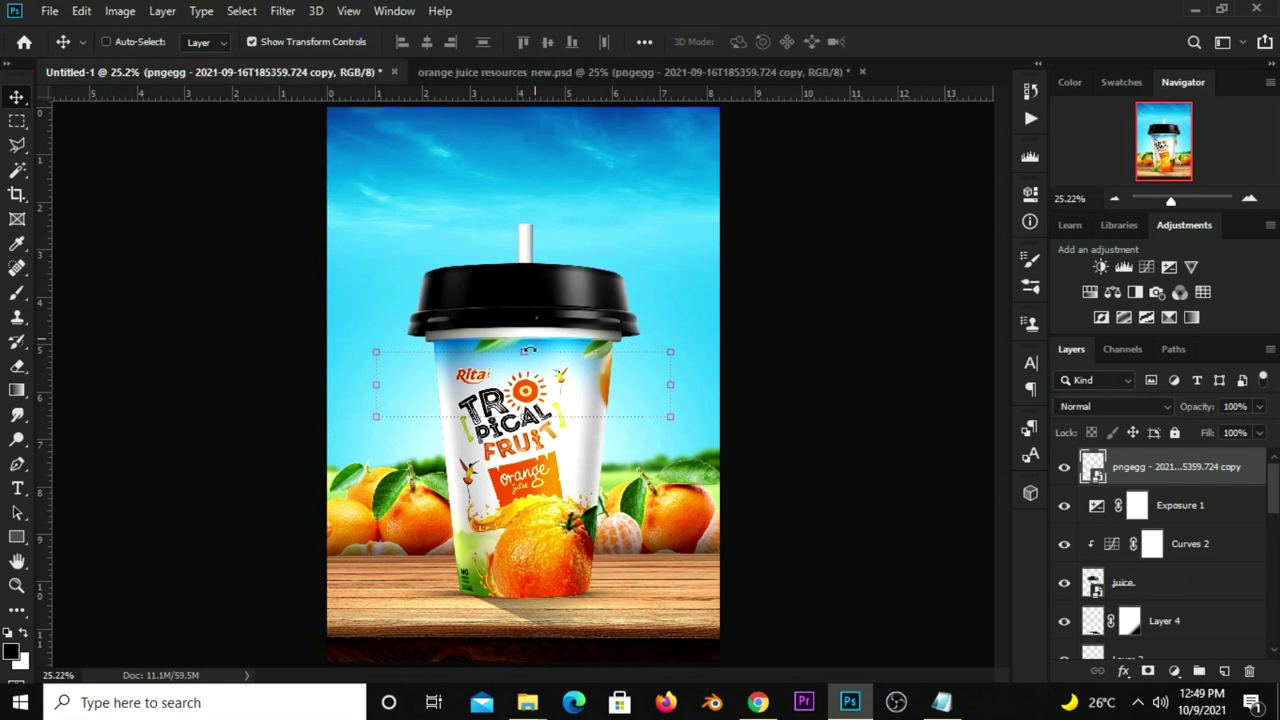
pyautogui.hotkey('ctrl', 't')
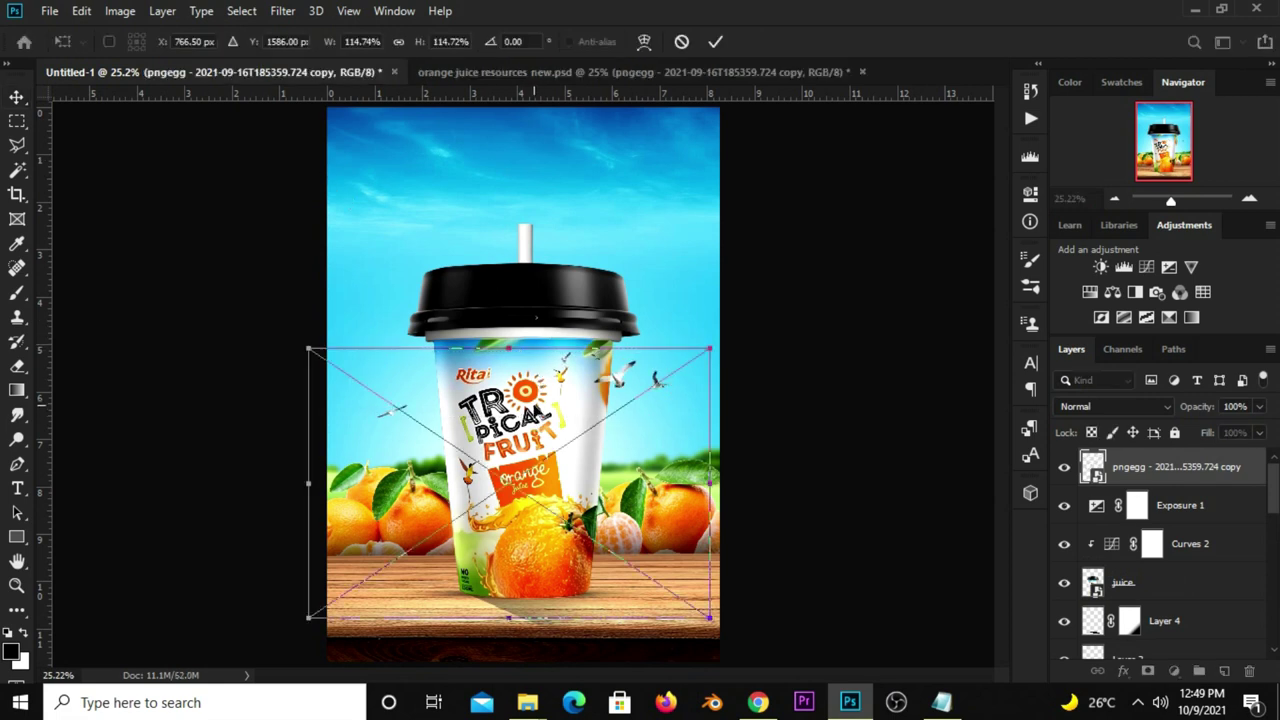
pyautogui.press('Return')
pyautogui.rightClick(1160, 477)
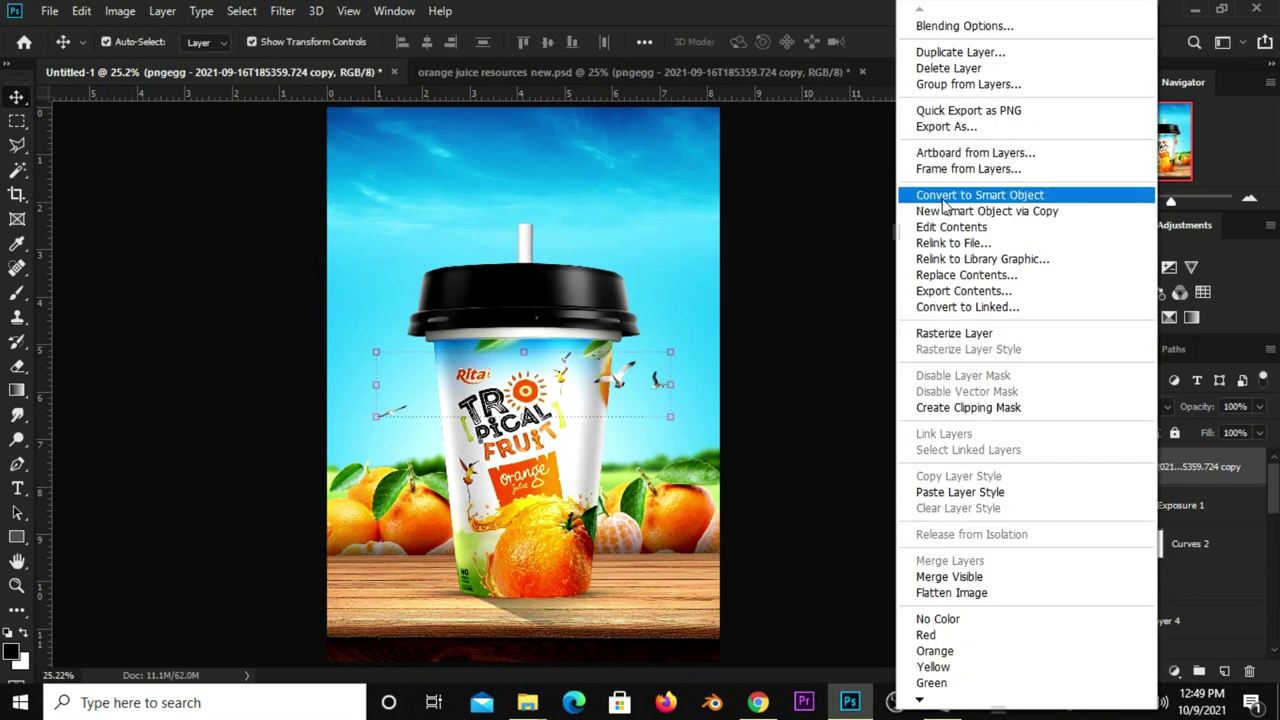
pyautogui.click(955, 194)
# Move the birds into the sky above the cup at 70% opacity, then return to resources.
pyautogui.hotkey('ctrl', 't')
pyautogui.moveTo(541, 389); pyautogui.dragTo(551, 165)
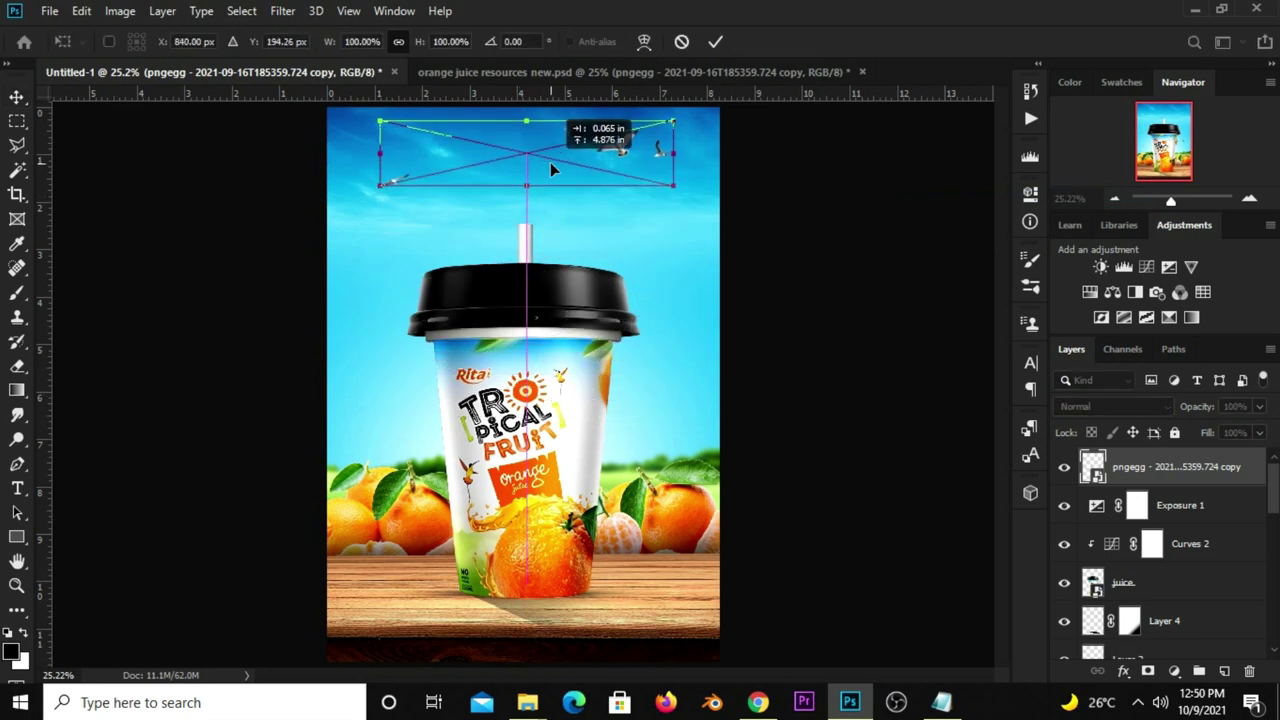
pyautogui.press('Return')
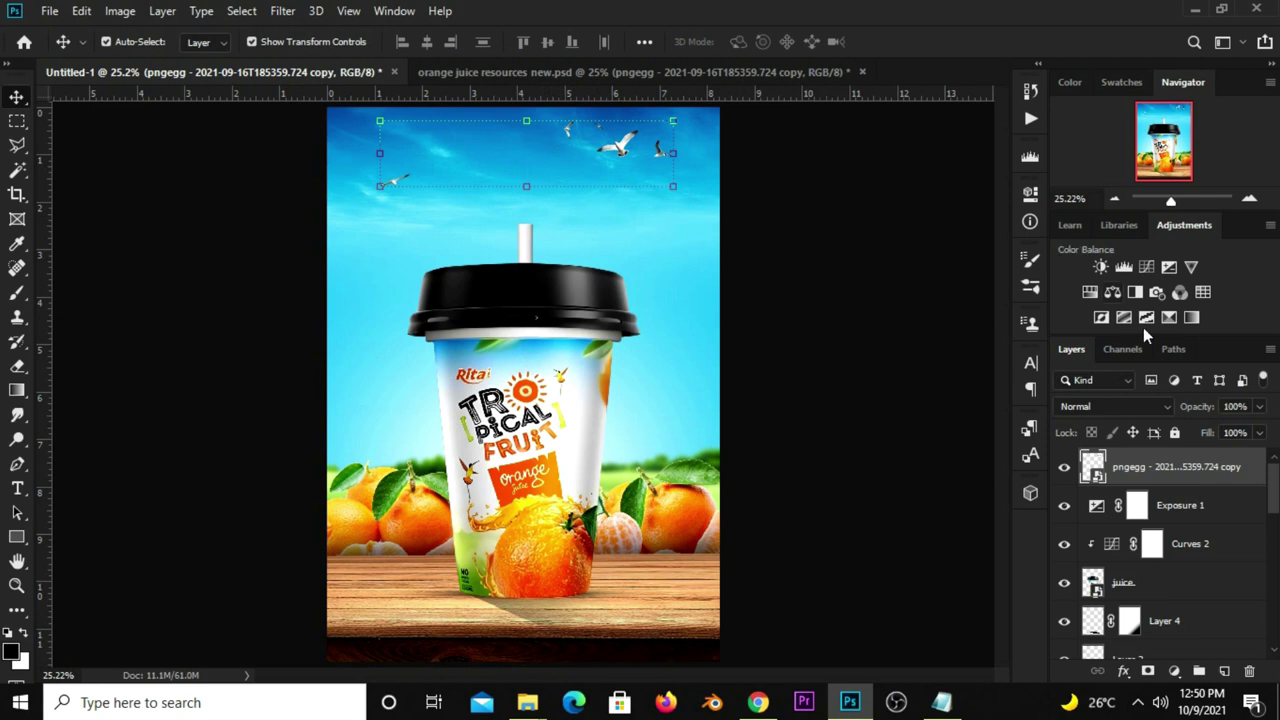
pyautogui.click(1257, 408)
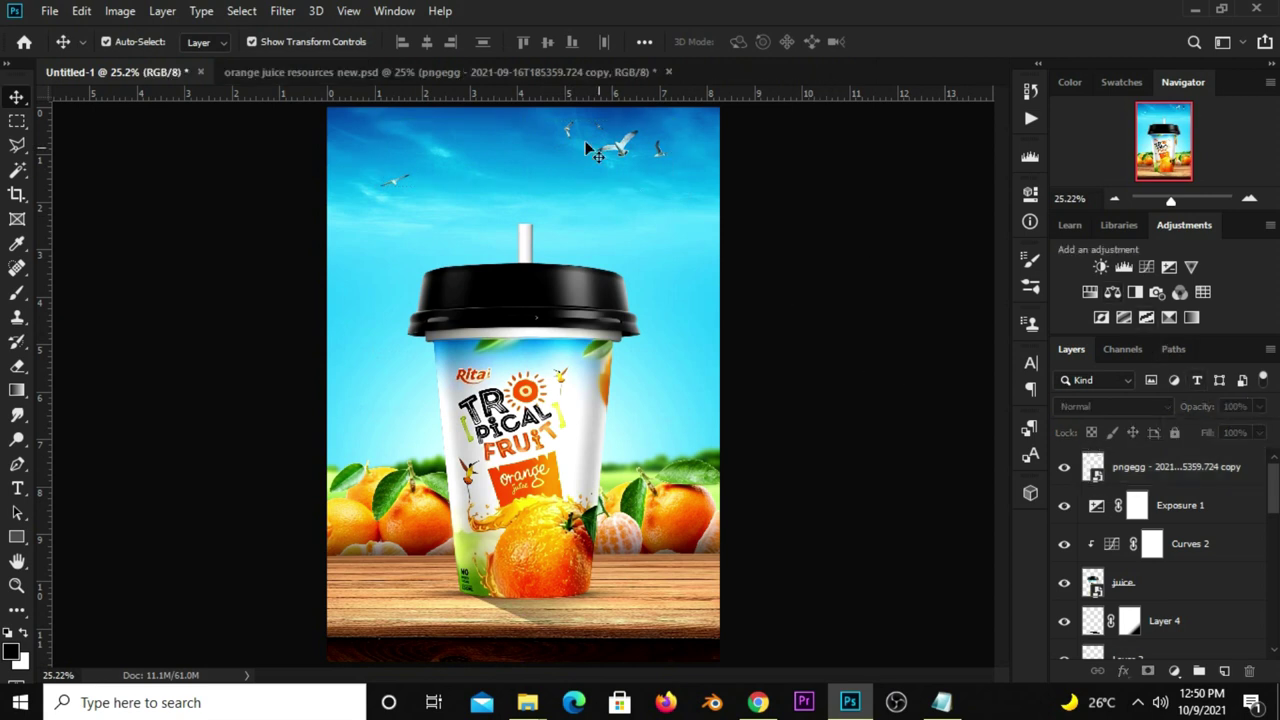
pyautogui.click(497, 72)
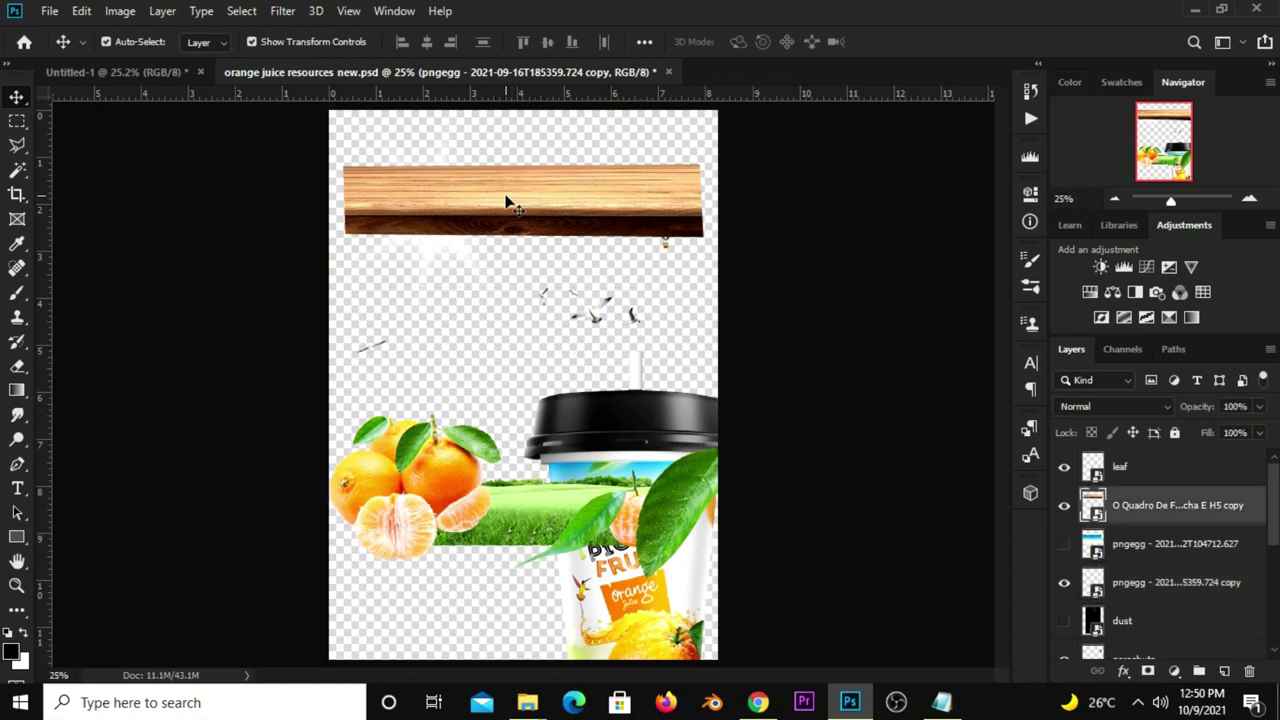
# Adjust the plank and sun-glow ray in resources, then bring the ray into the poster.
pyautogui.moveTo(508, 205); pyautogui.dragTo(512, 360)
pyautogui.click(428, 220)
pyautogui.moveTo(428, 220); pyautogui.dragTo(412, 220)
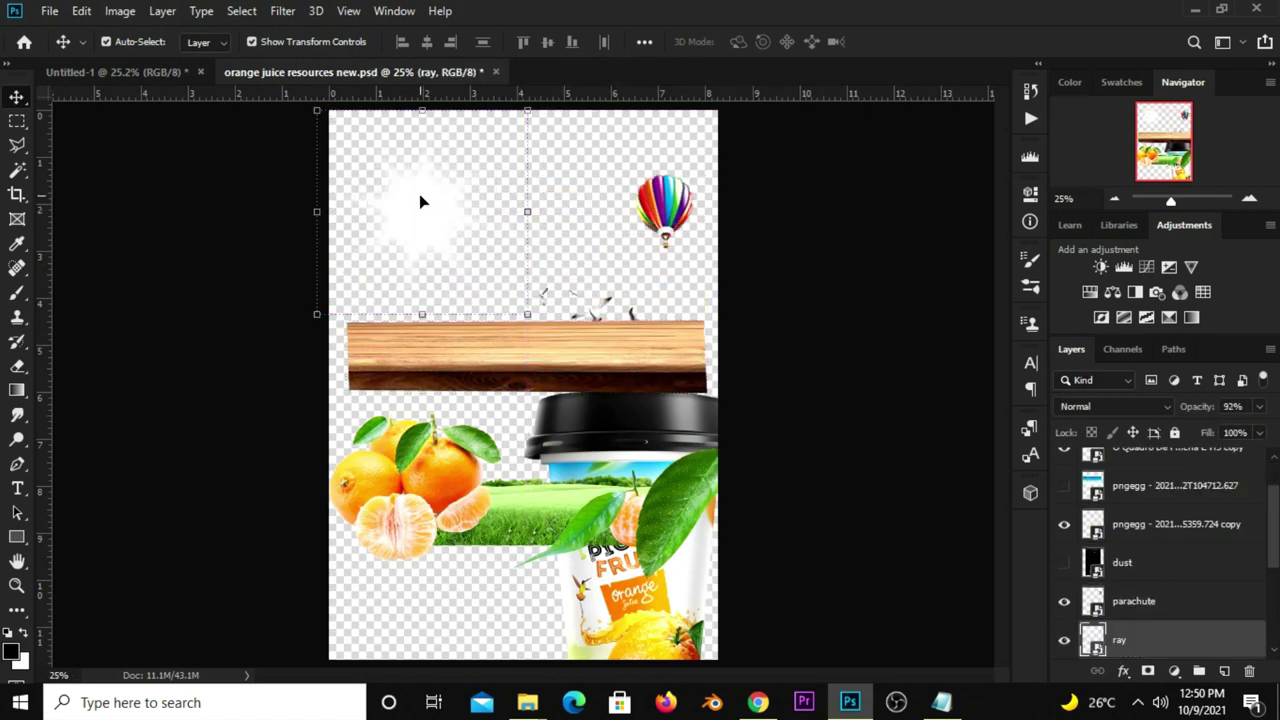
pyautogui.click(174, 79)
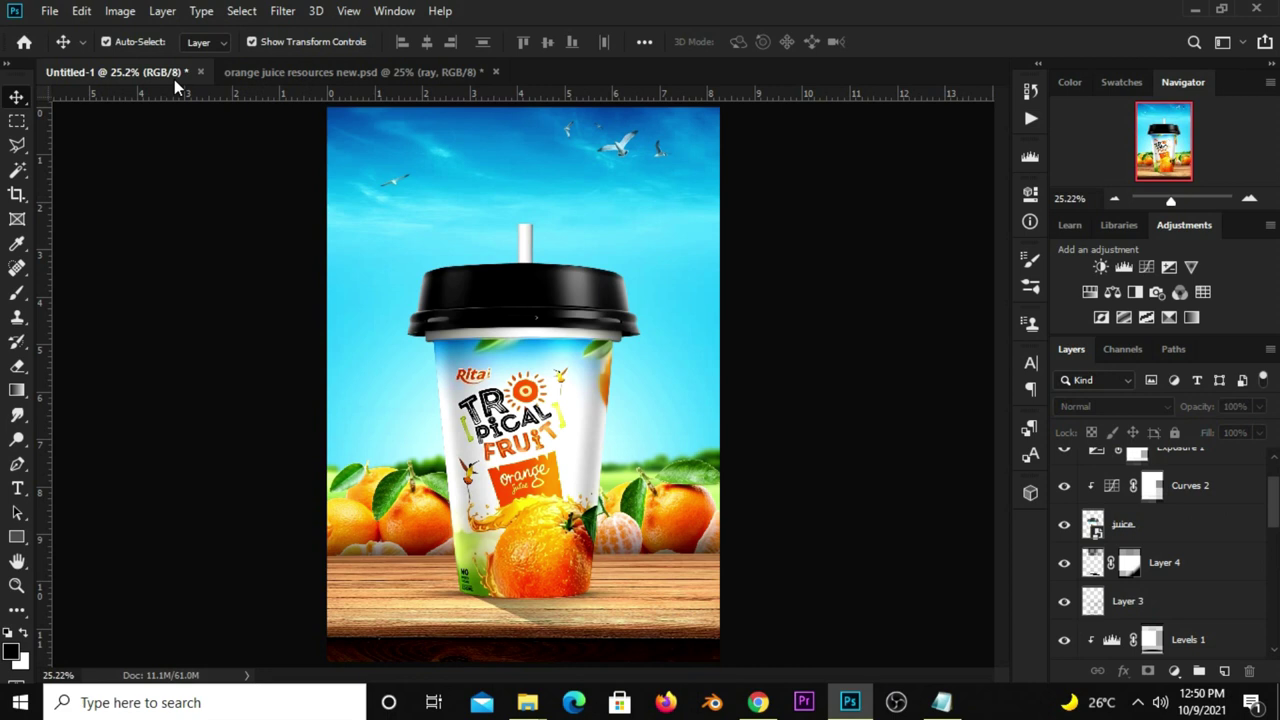
pyautogui.moveTo(174, 85)
pyautogui.mouseDown()
pyautogui.moveTo(382, 166)
pyautogui.moveTo(342, 141)
pyautogui.mouseUp()
# Convert the ray to a smart object, scale it to 123.46%, and place it upper-left.
pyautogui.rightClick(1194, 468)
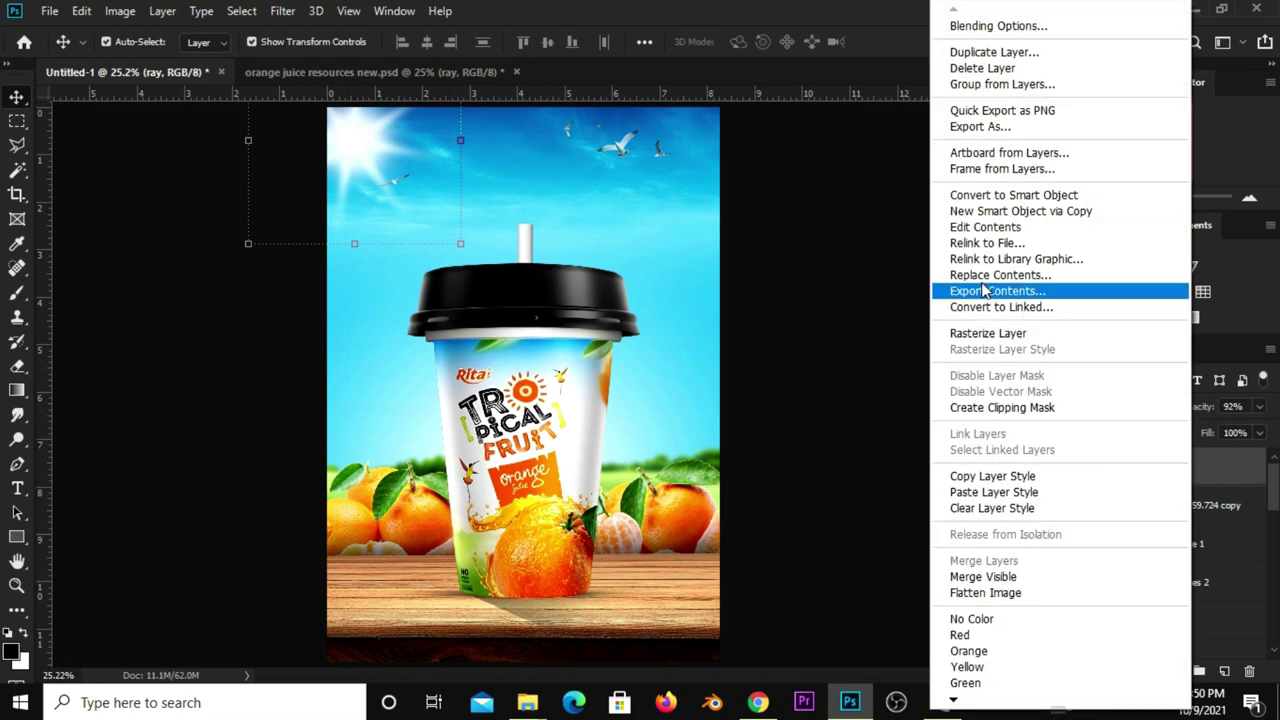
pyautogui.click(982, 195)
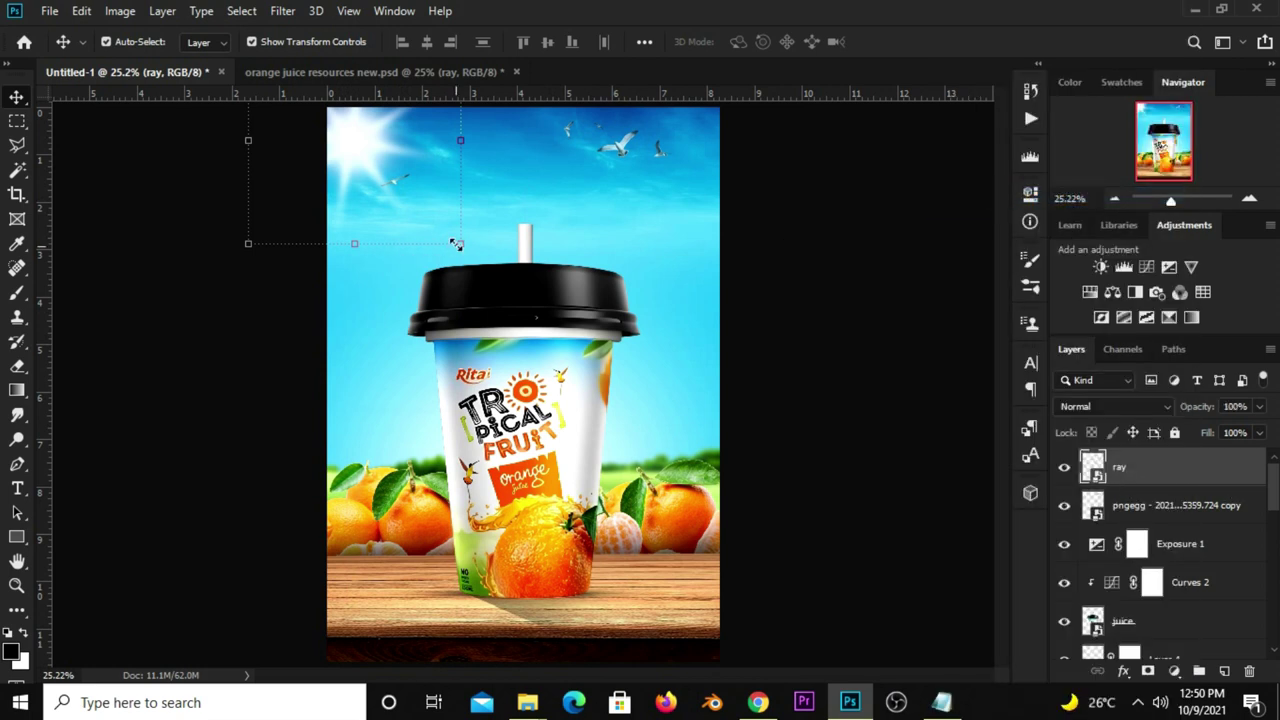
pyautogui.hotkey('ctrl', 't')
pyautogui.moveTo(460, 243); pyautogui.dragTo(510, 292)
pyautogui.moveTo(426, 207); pyautogui.dragTo(408, 173)
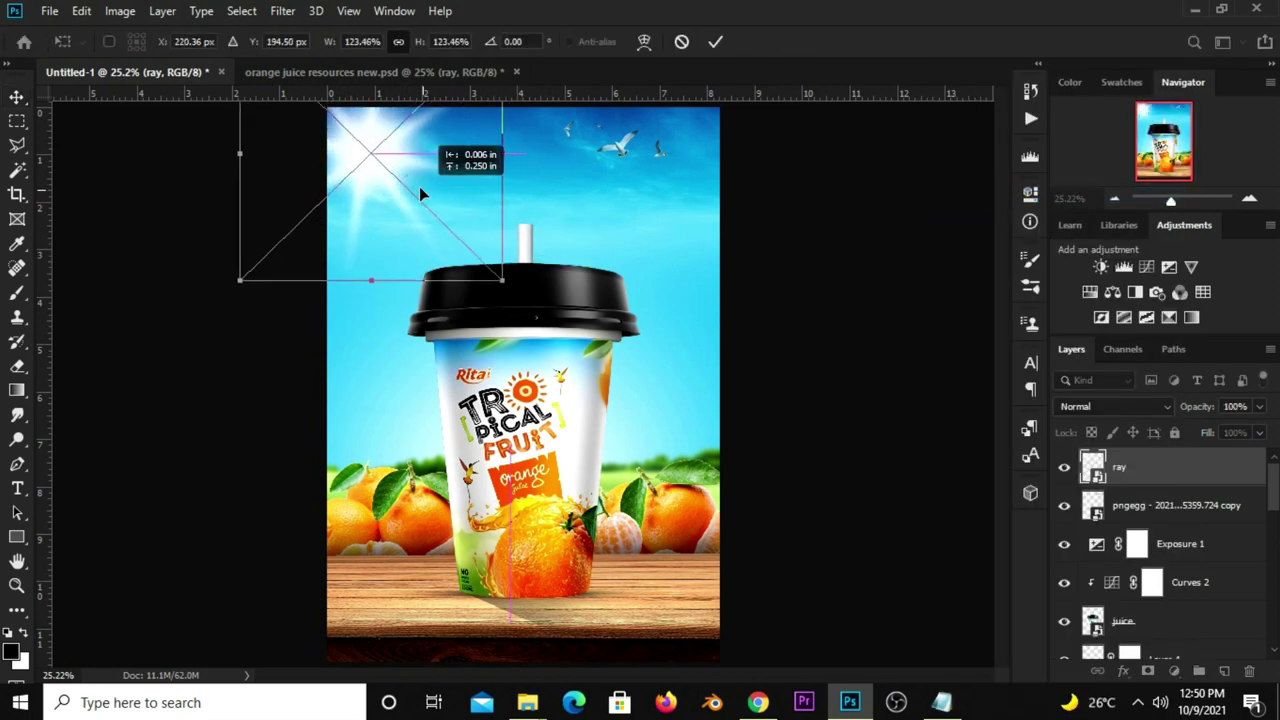
pyautogui.moveTo(408, 174); pyautogui.dragTo(408, 174)
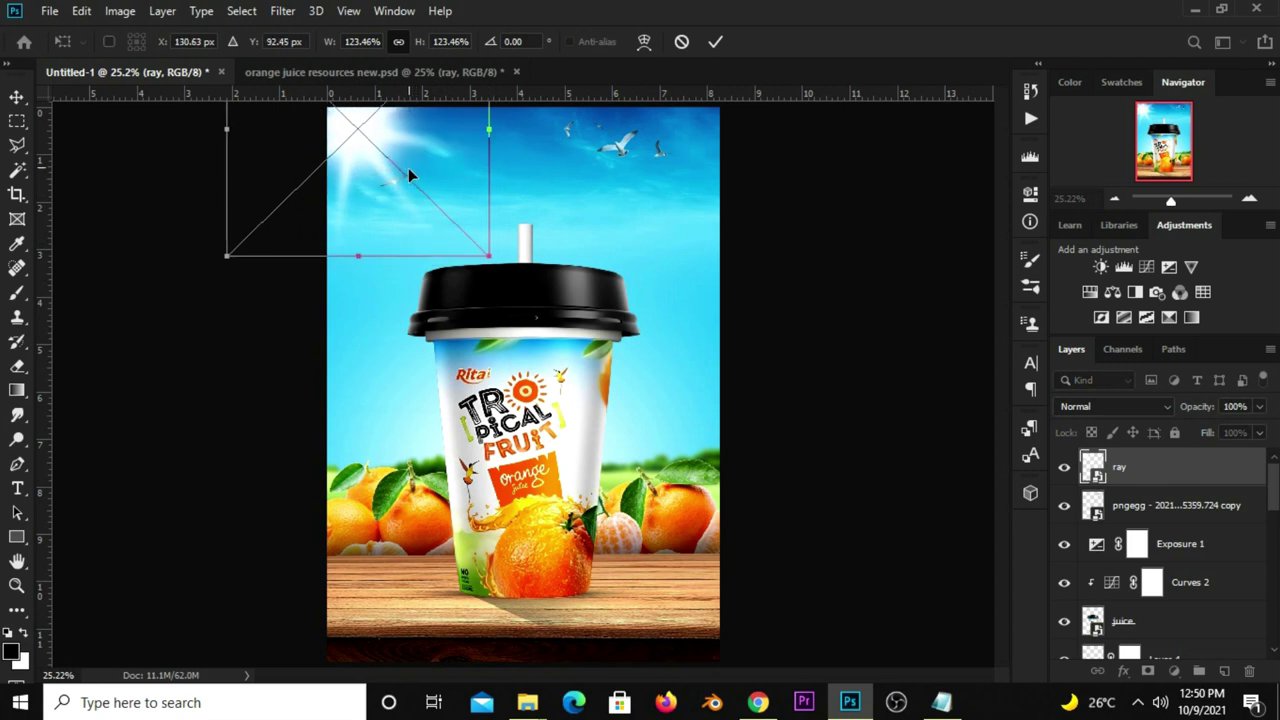
pyautogui.click(719, 42)
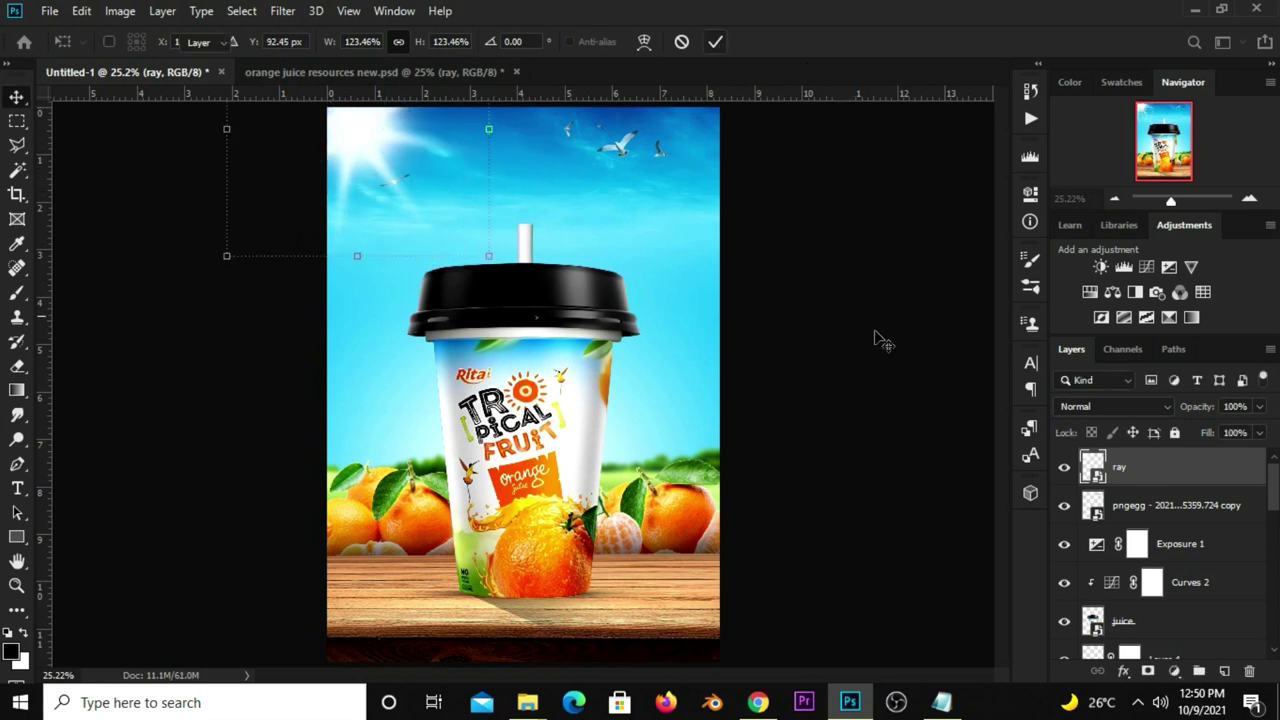
# Set the ray layer's blend mode to Overlay and toggle it to compare.
pyautogui.click(1103, 407)
pyautogui.scroll(-3, 1100, 430)
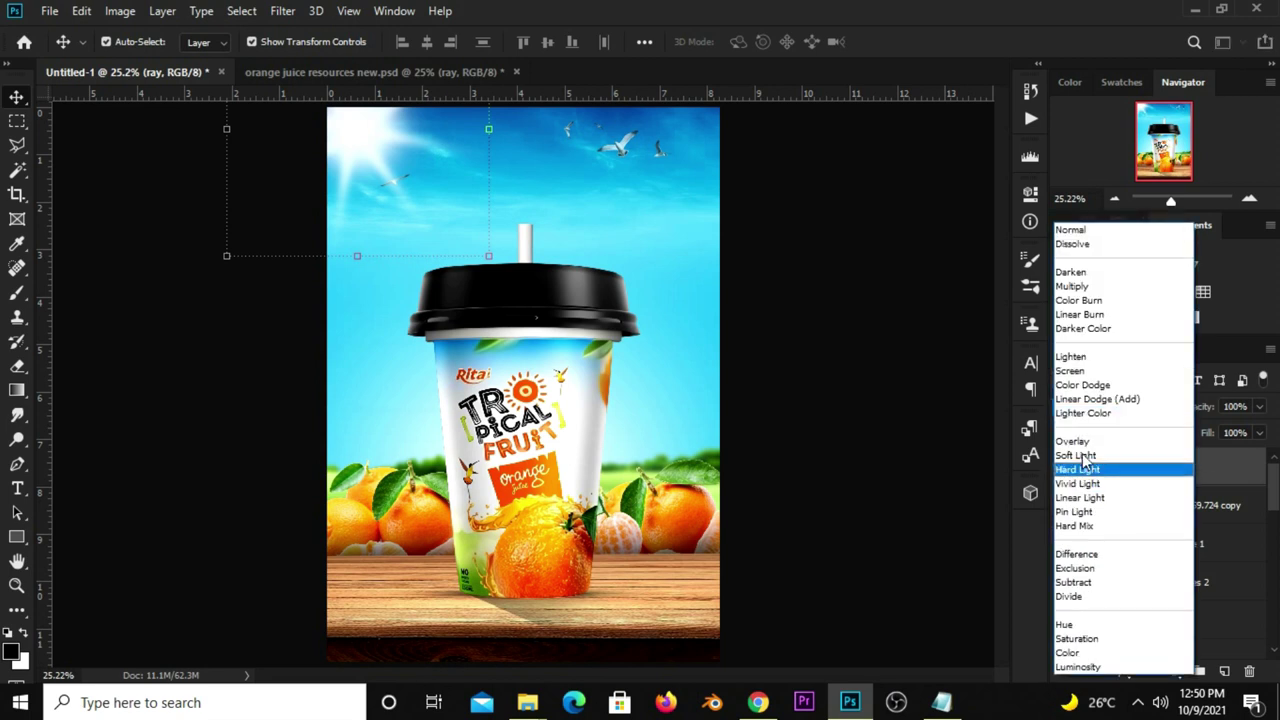
pyautogui.click(1077, 443)
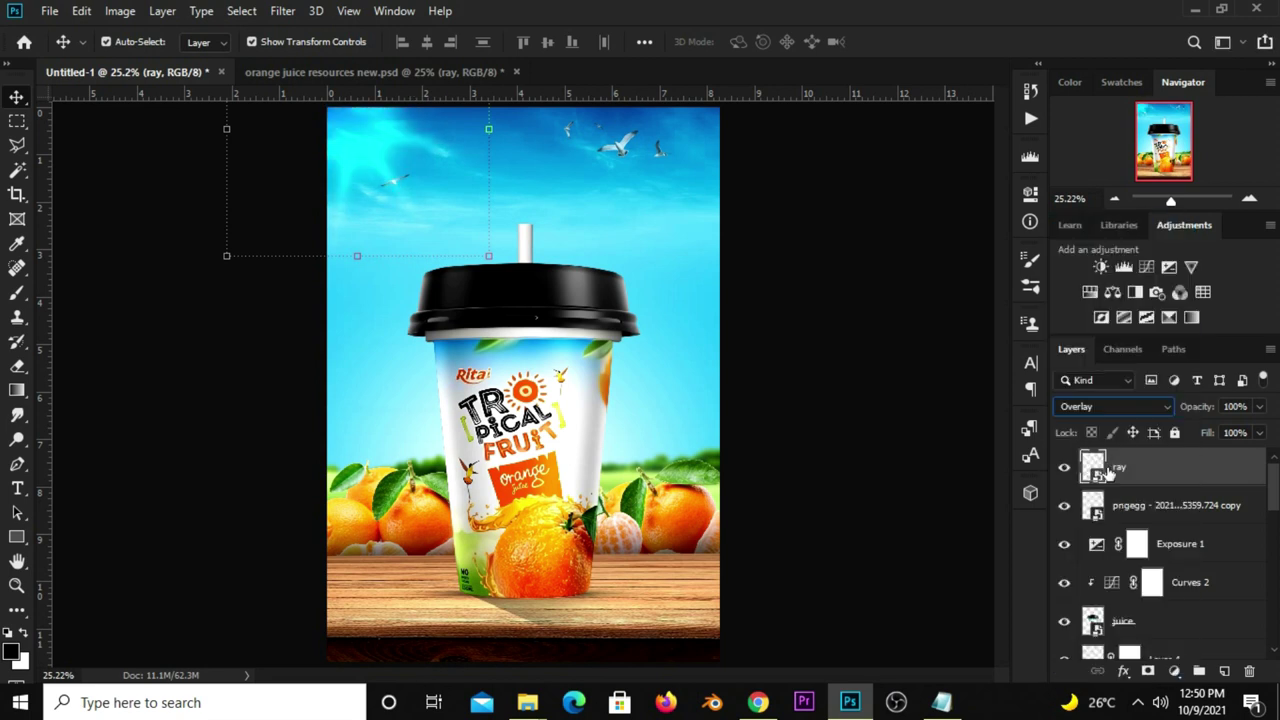
pyautogui.click(1064, 467)
# Duplicate the ray as 'ray copy' with Normal blending at 88% opacity.
pyautogui.hotkey('ctrl', 'j')
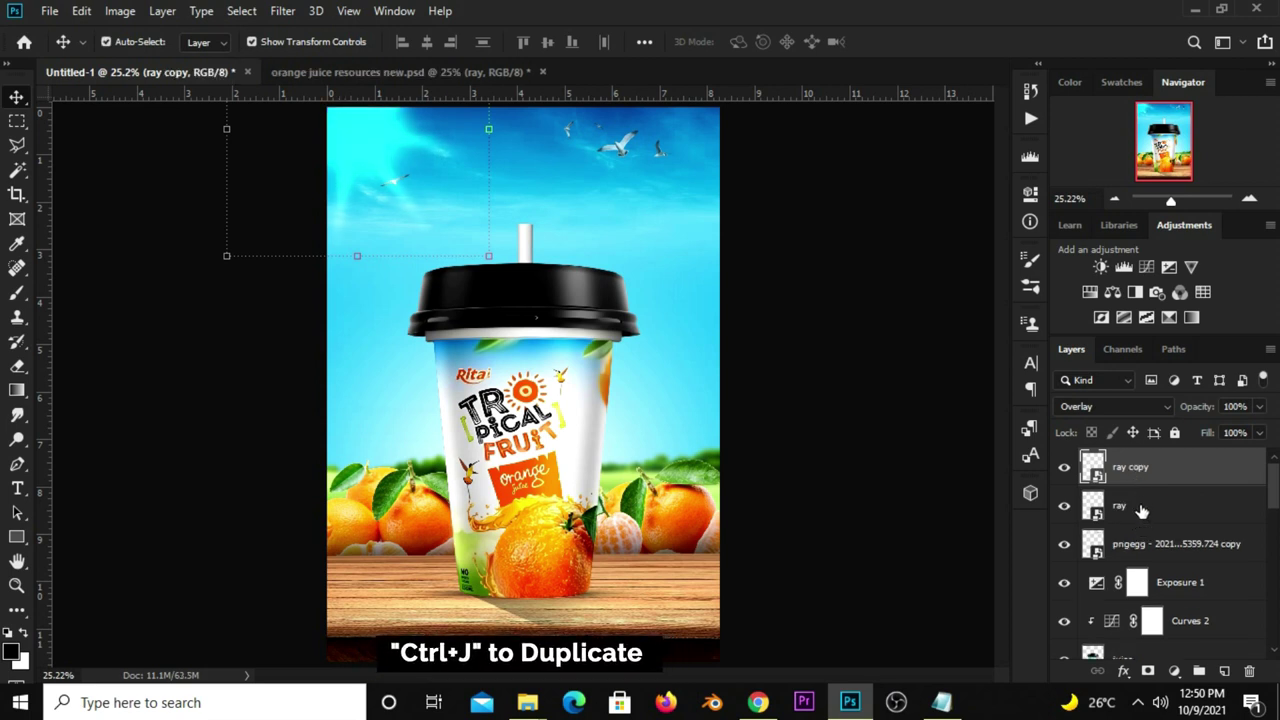
pyautogui.click(1100, 404)
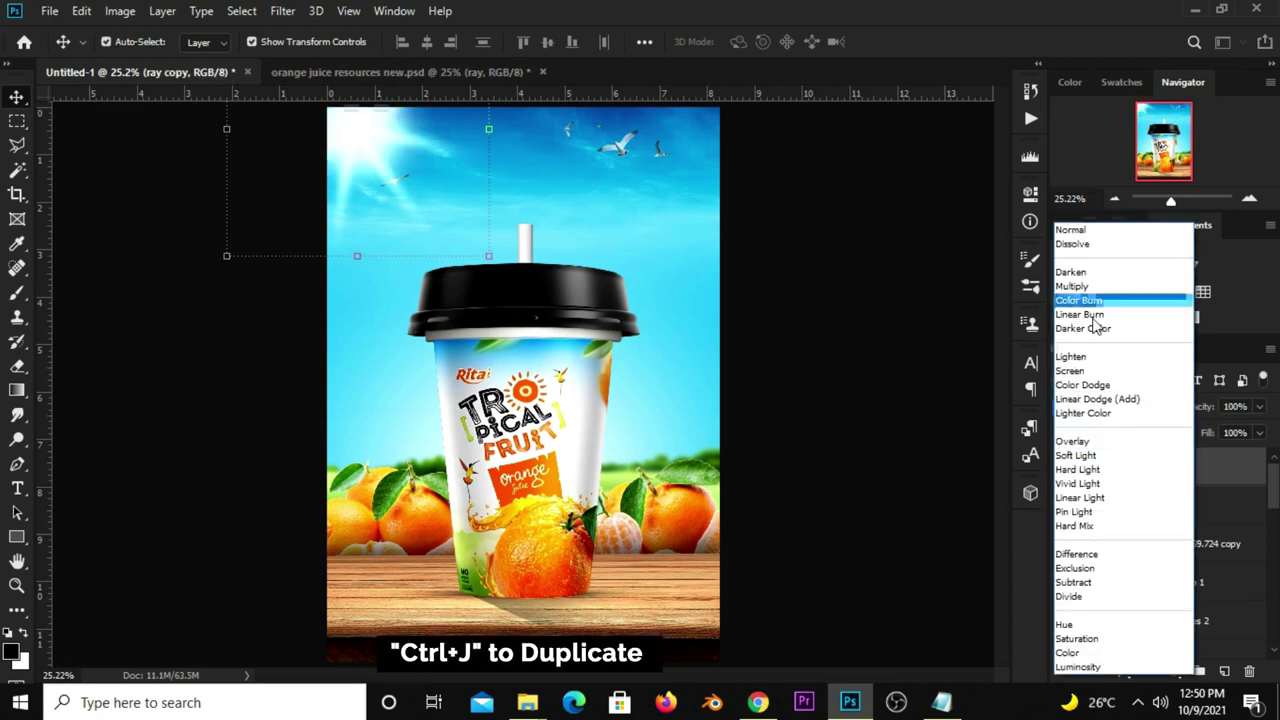
pyautogui.click(1075, 228)
pyautogui.click(1259, 406)
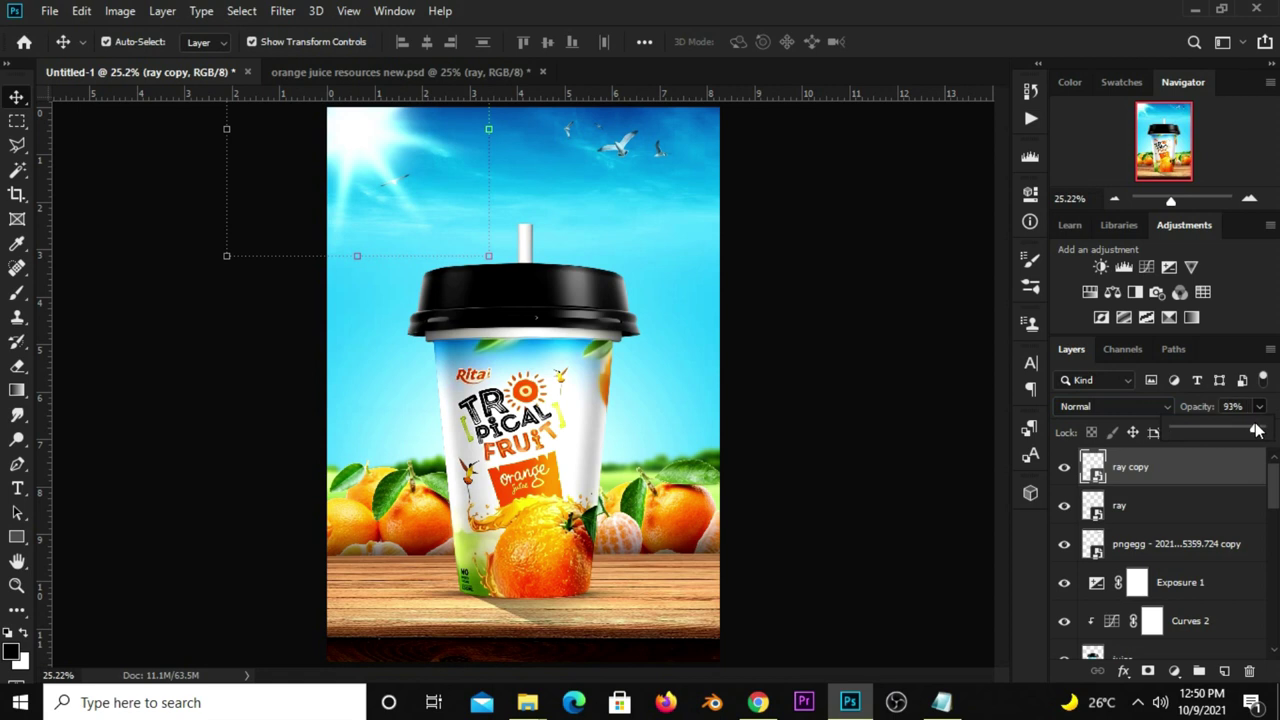
pyautogui.click(994, 466)
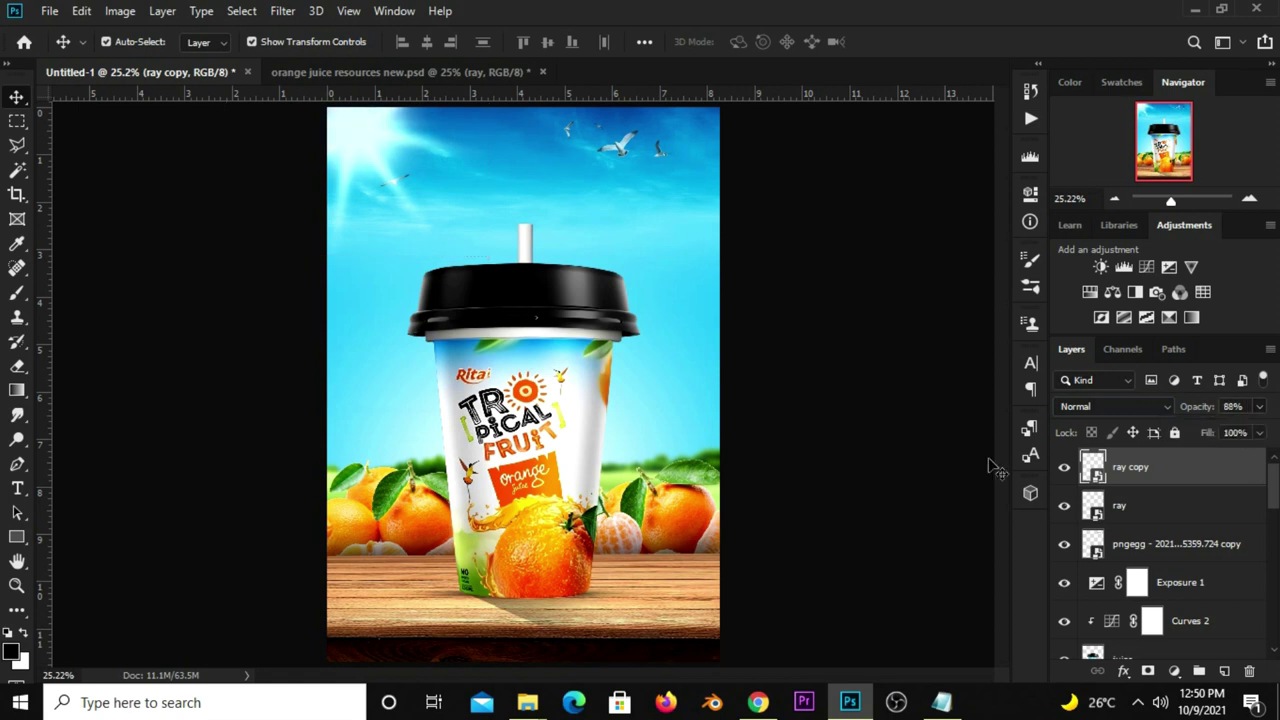
pyautogui.click(1064, 467)
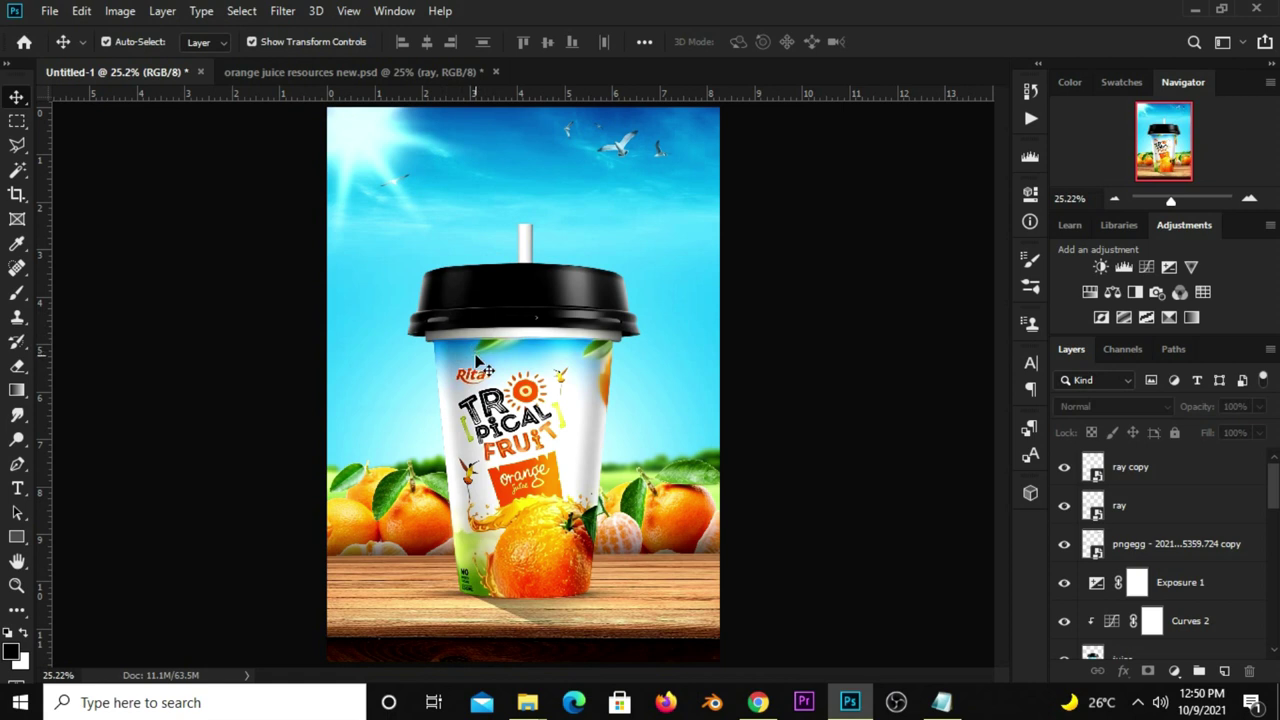
# Create a new Layer 5 and place it below the ray layer.
pyautogui.click(1140, 508)
pyautogui.click(1224, 671)
pyautogui.keyDown('shift'); pyautogui.click(1130, 544); pyautogui.keyUp('shift')
pyautogui.moveTo(1140, 544); pyautogui.dragTo(1151, 568)
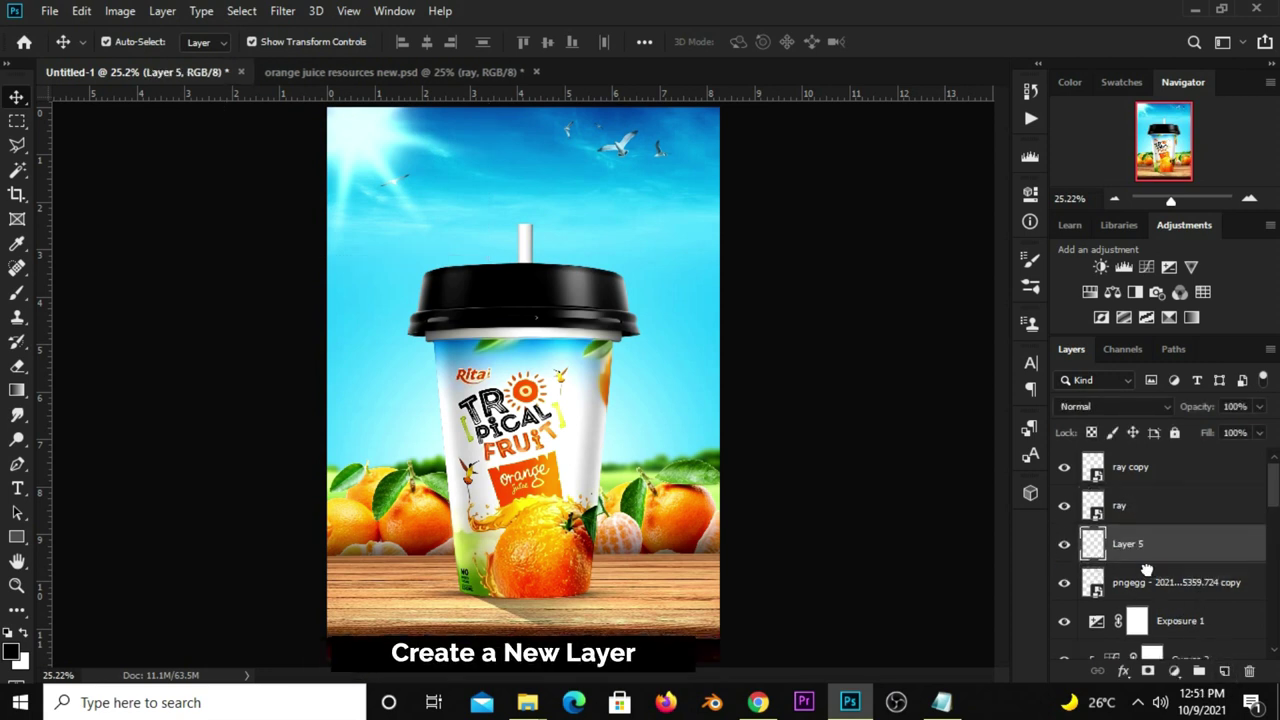
# With the Polygonal Lasso, outline a beam from the canvas top-left corner to the lid and straw.
pyautogui.rightClick(17, 150)
pyautogui.click(94, 159)
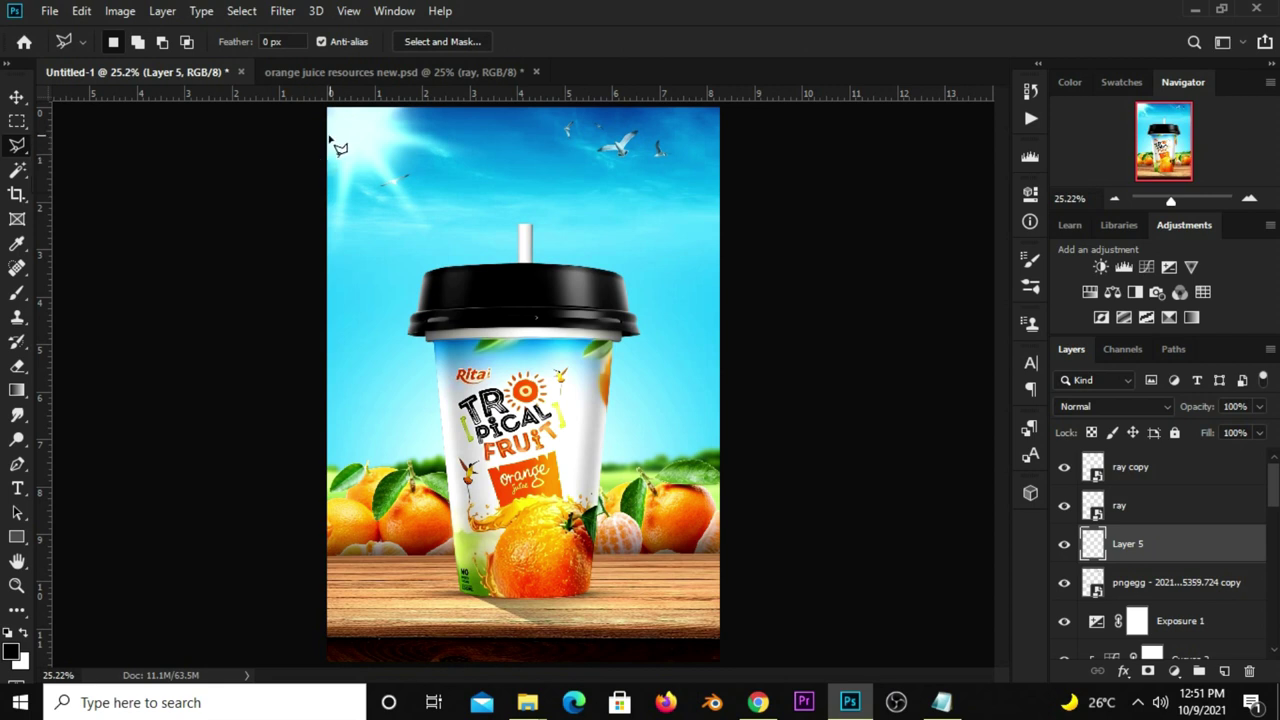
pyautogui.click(331, 134)
pyautogui.click(420, 311)
pyautogui.click(531, 236)
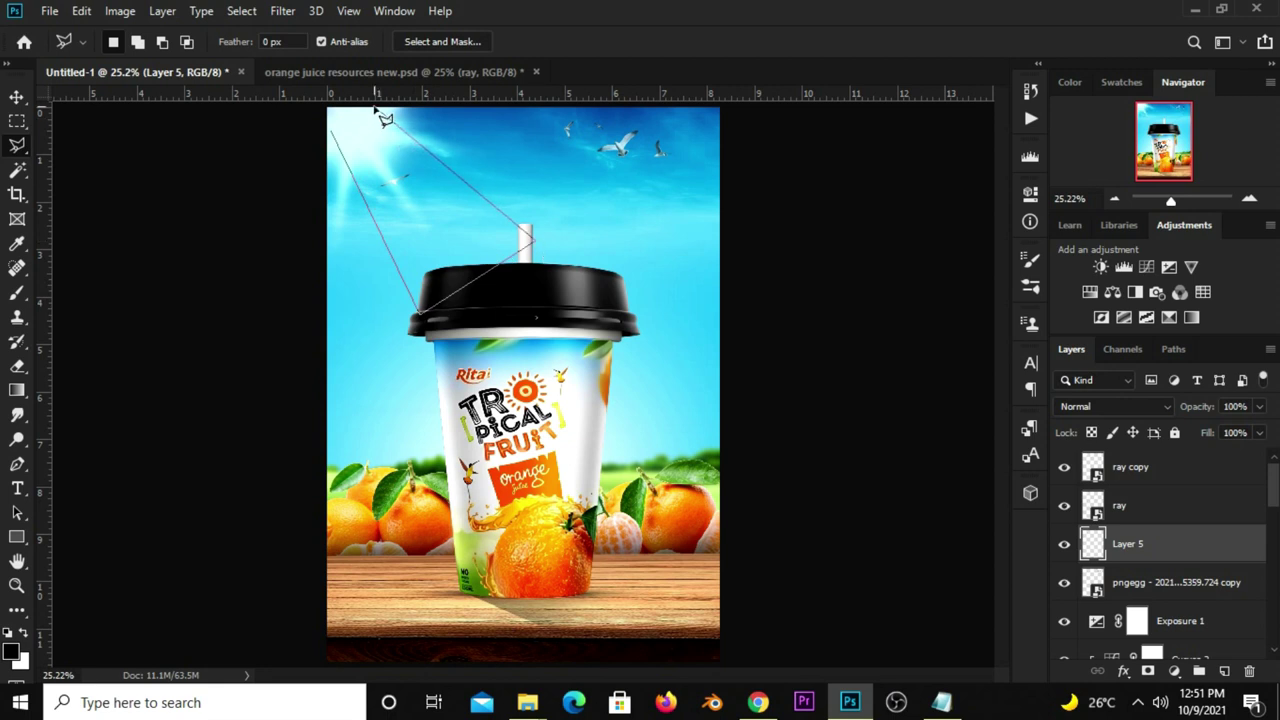
pyautogui.click(333, 133)
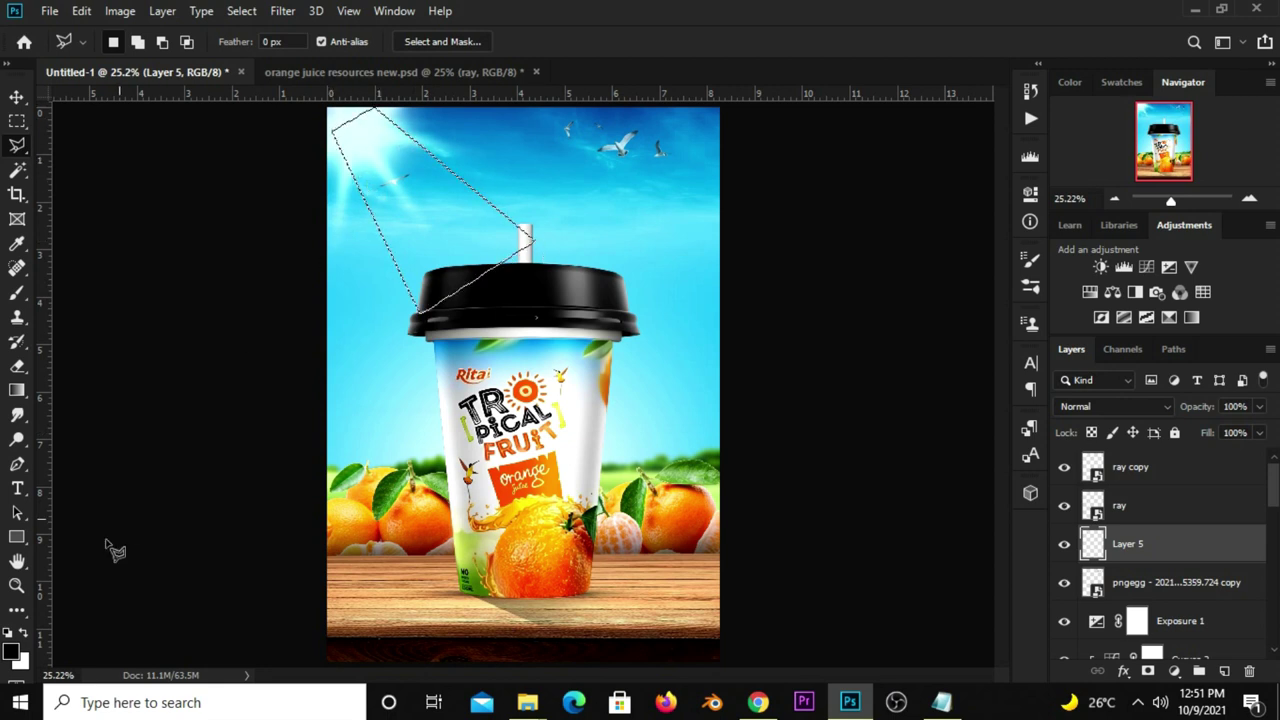
# Fill the beam selection with white foreground colour and deselect.
pyautogui.rightClick(440, 215)
pyautogui.click(467, 443)
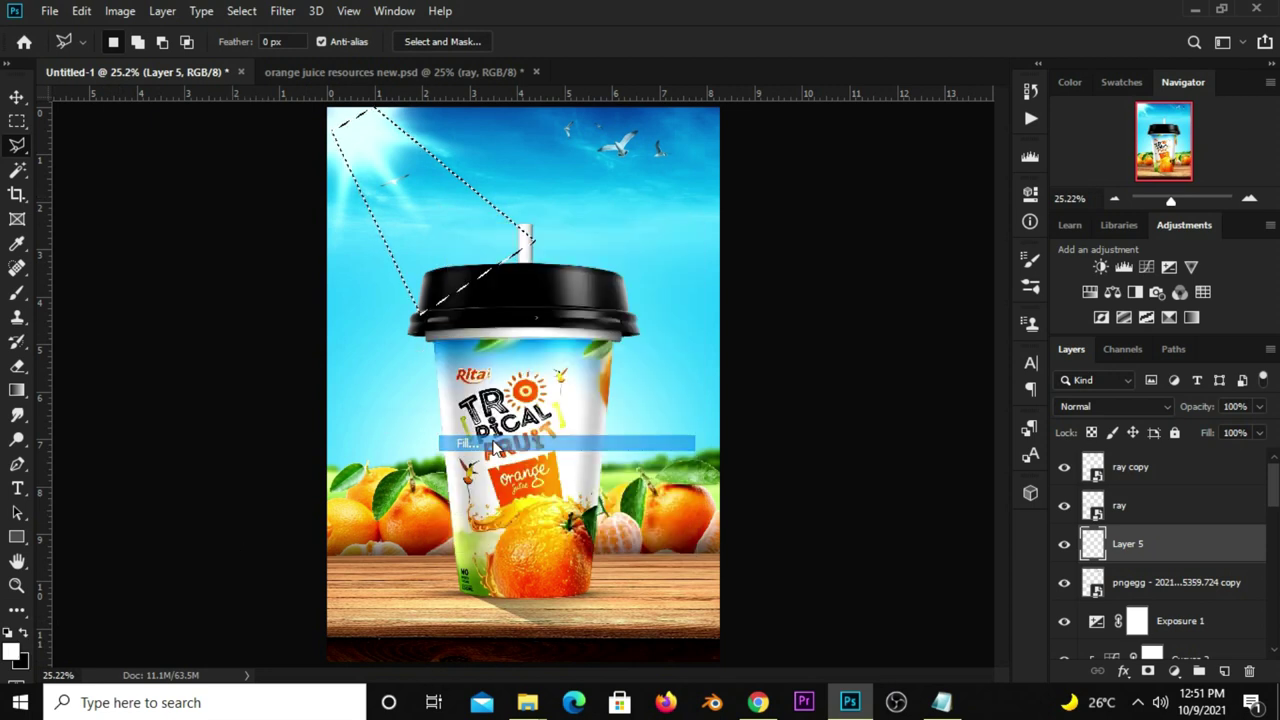
pyautogui.click(655, 176)
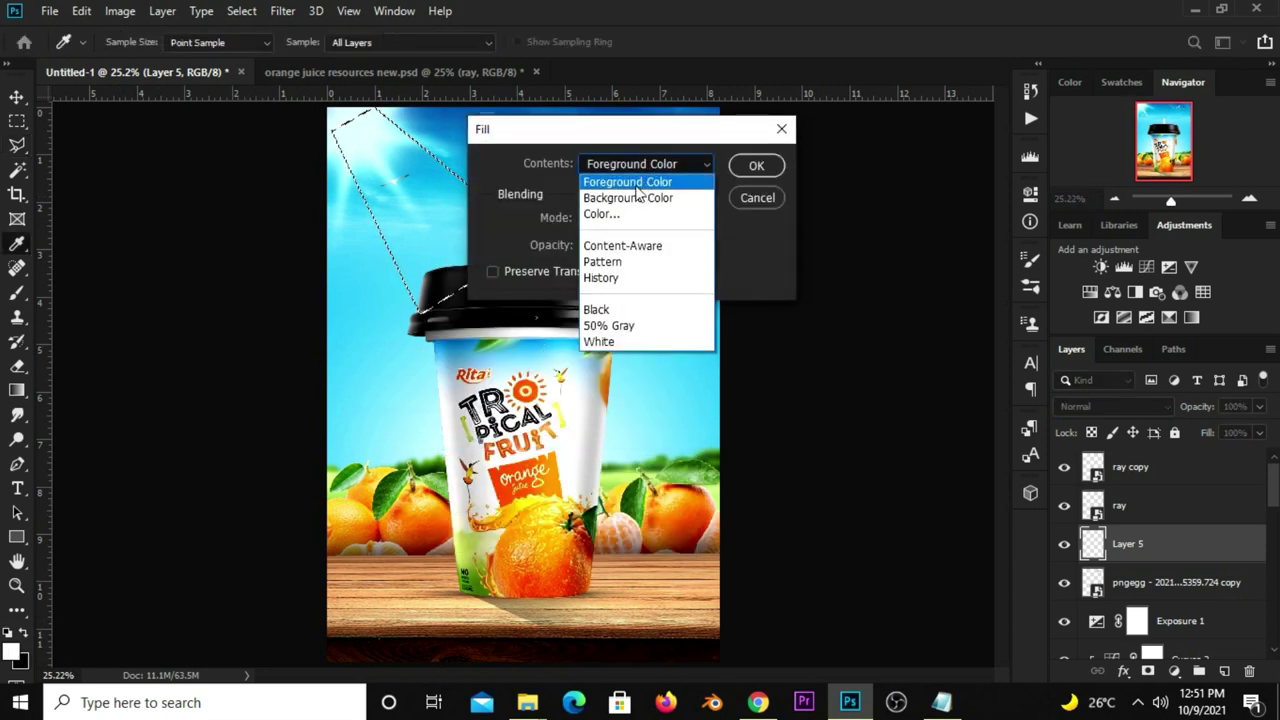
pyautogui.click(636, 186)
pyautogui.click(756, 165)
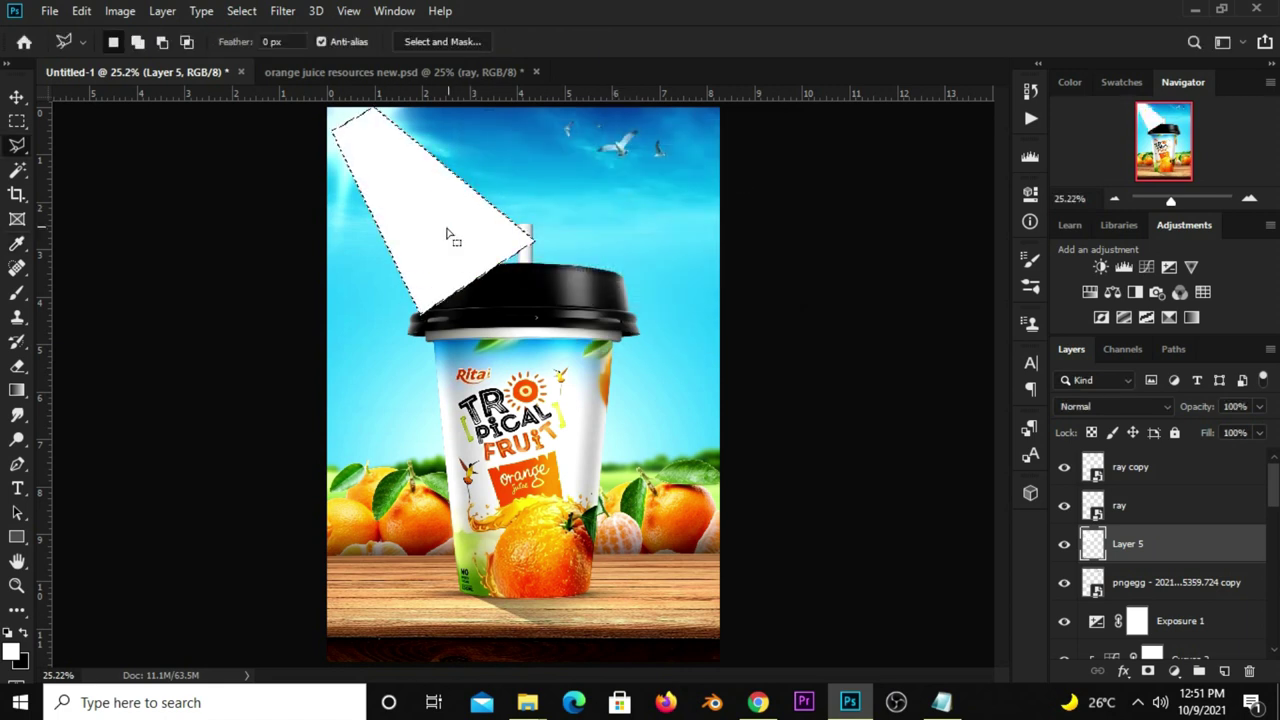
pyautogui.hotkey('ctrl', 'd')
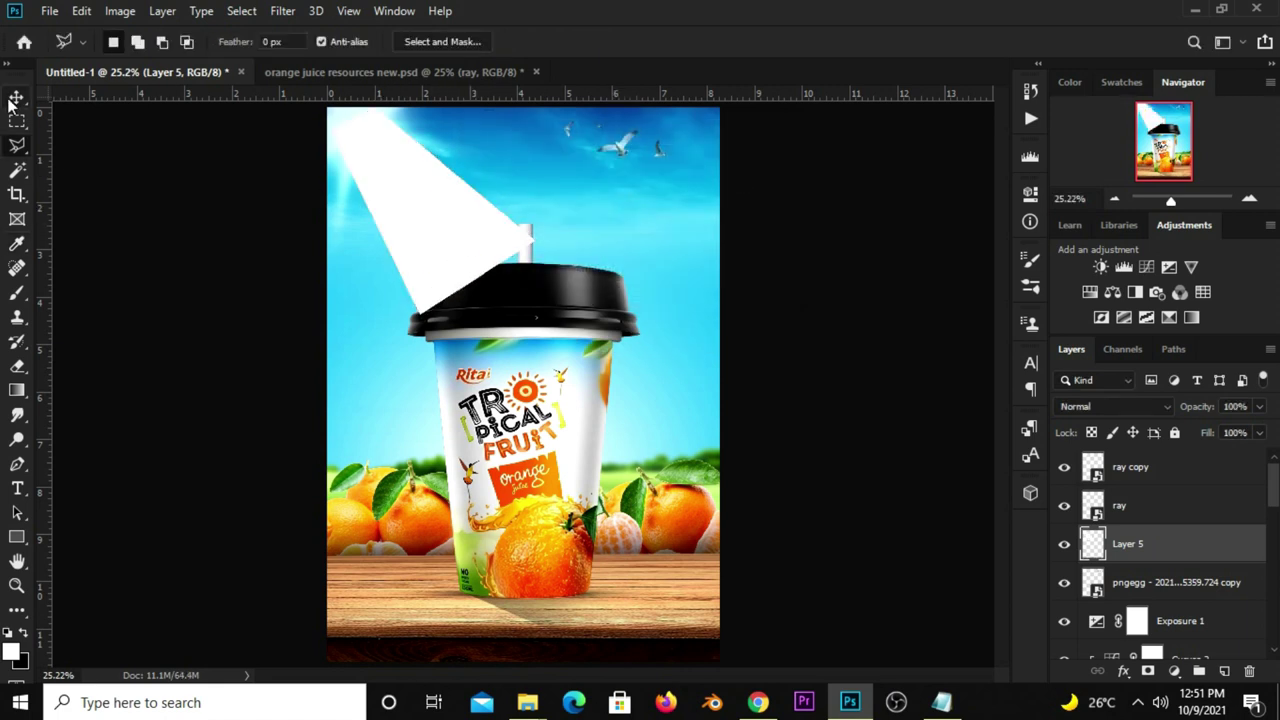
# Reorder Layer 5 in the Layers panel below the birds layer, checking the ray layers.
pyautogui.click(16, 97)
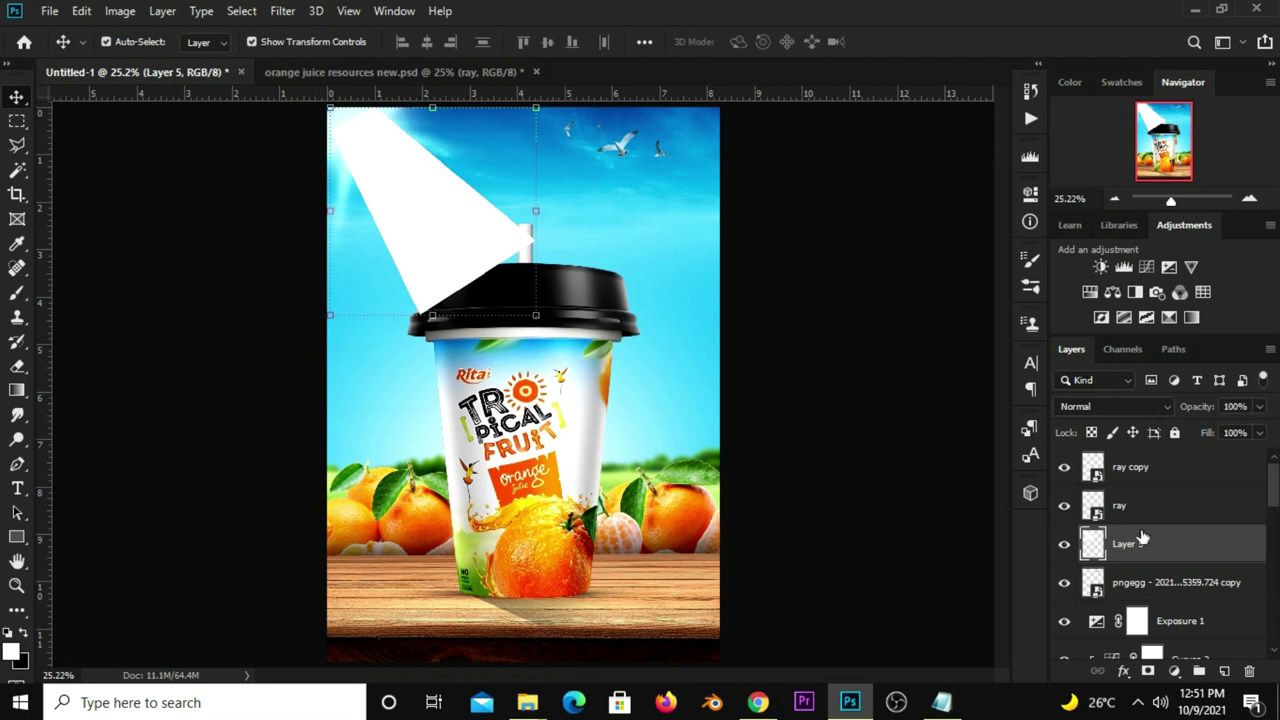
pyautogui.scroll(-1, 1143, 537)
pyautogui.moveTo(1142, 512)
pyautogui.mouseDown()
pyautogui.moveTo(1140, 598)
pyautogui.moveTo(1128, 528)
pyautogui.moveTo(1146, 552)
pyautogui.mouseUp()
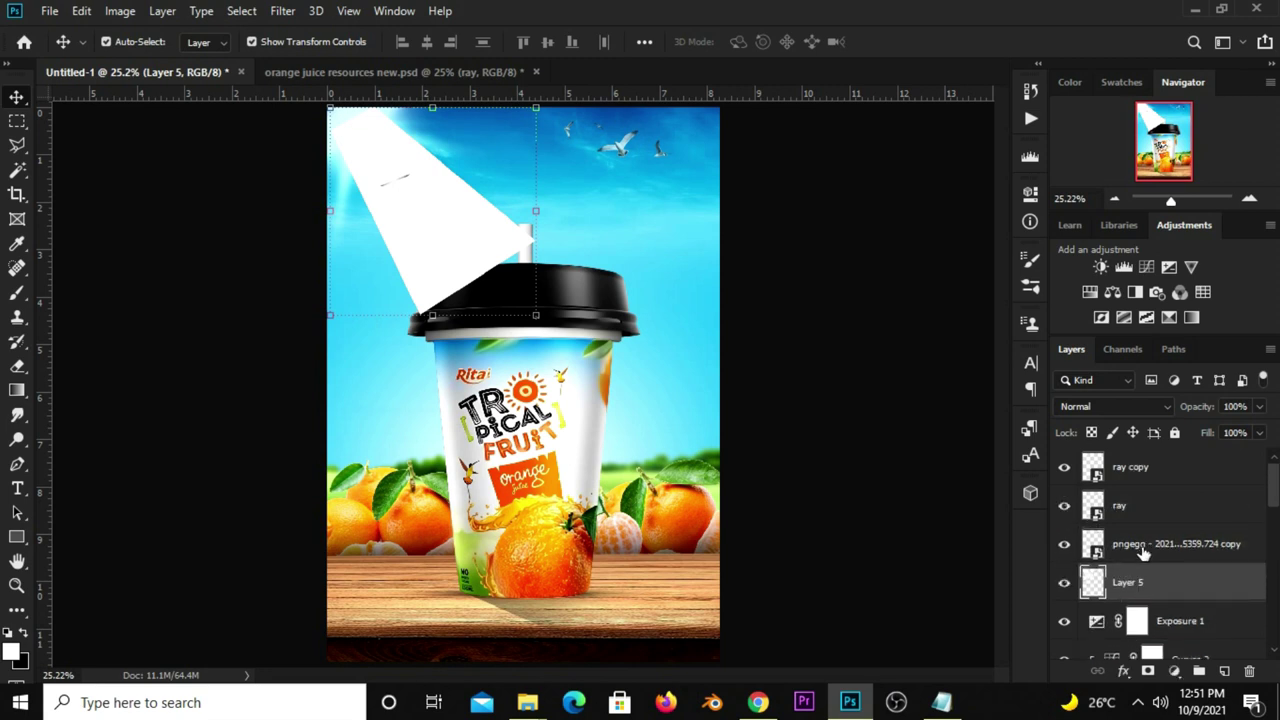
pyautogui.click(972, 538)
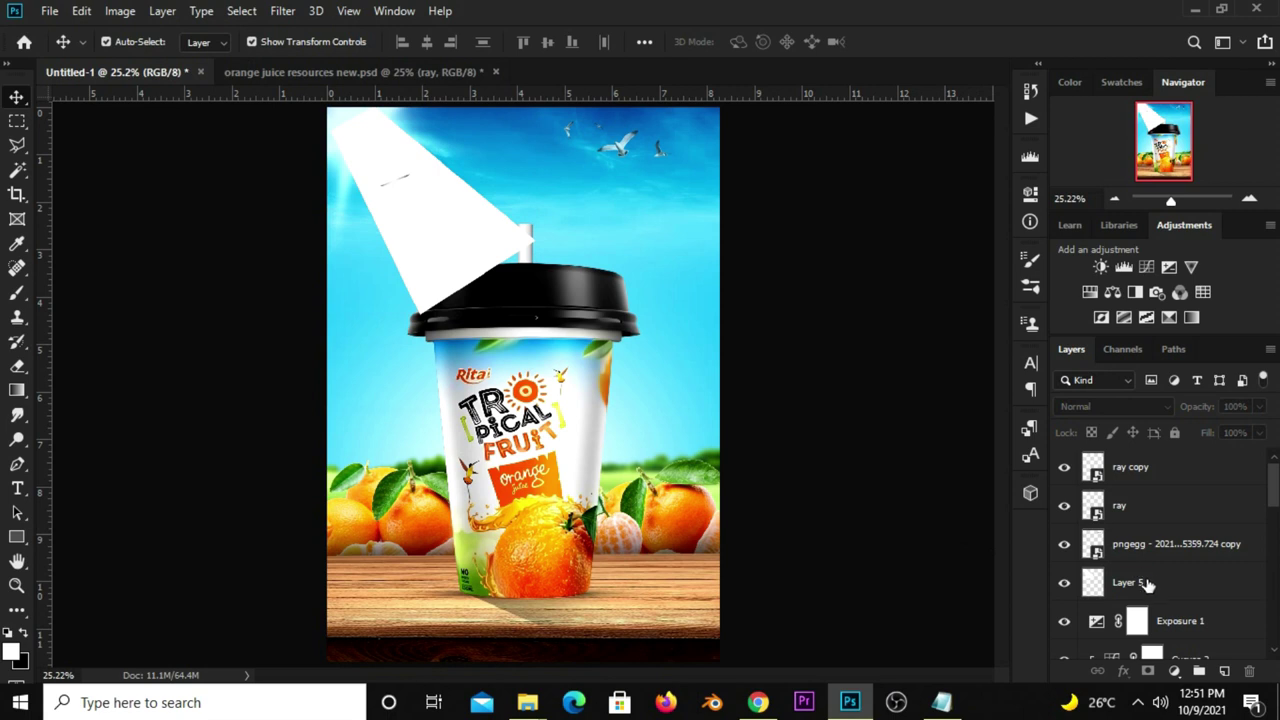
pyautogui.click(1145, 585)
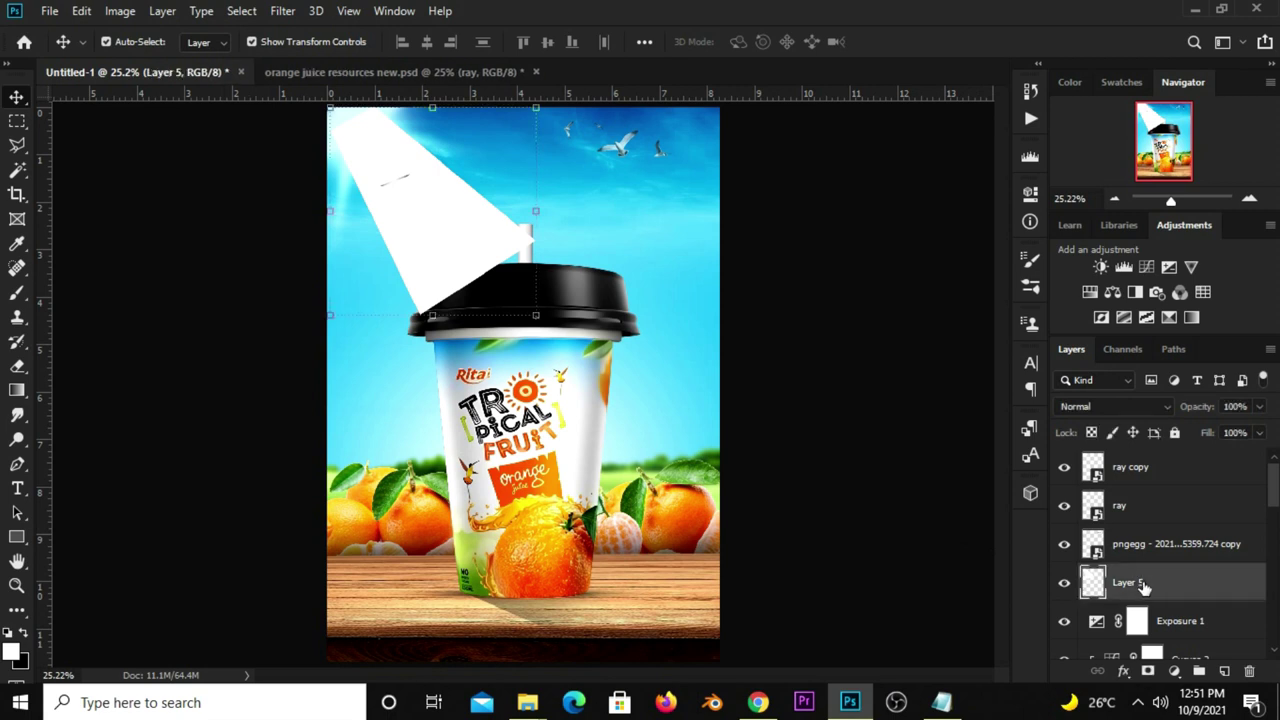
pyautogui.moveTo(1140, 570); pyautogui.dragTo(1152, 524)
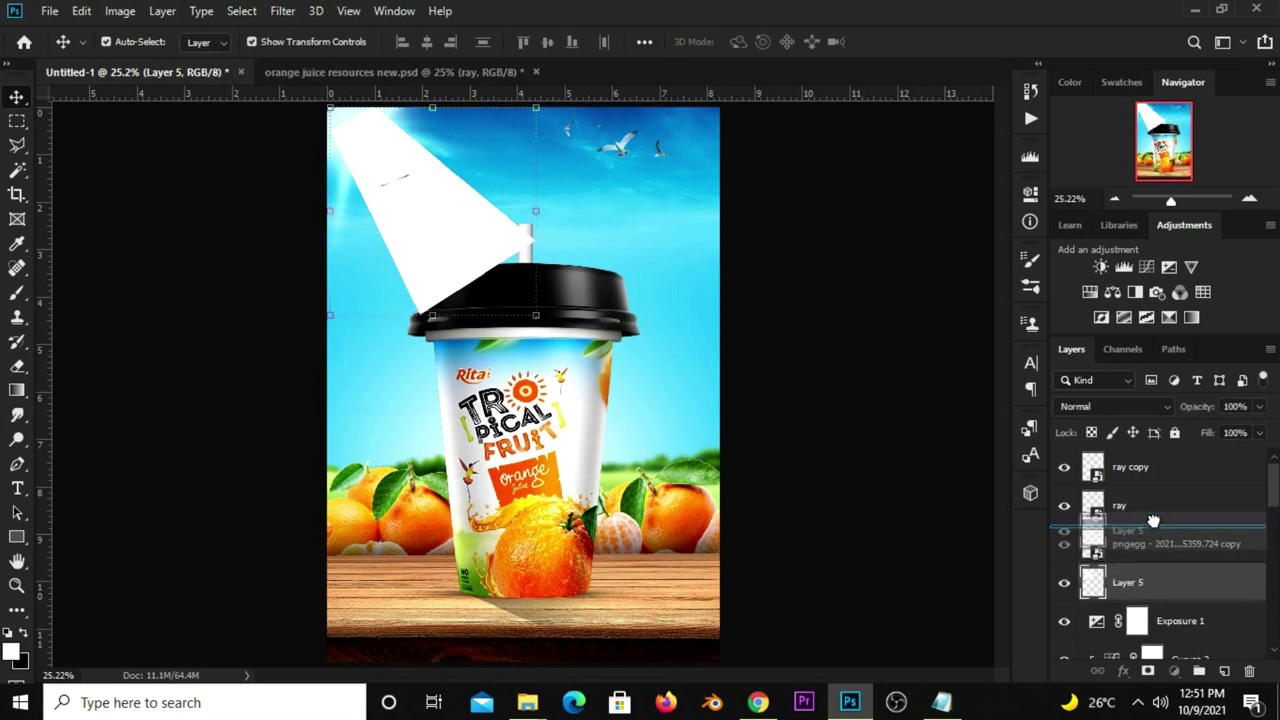
pyautogui.click(1153, 477)
pyautogui.click(1153, 505)
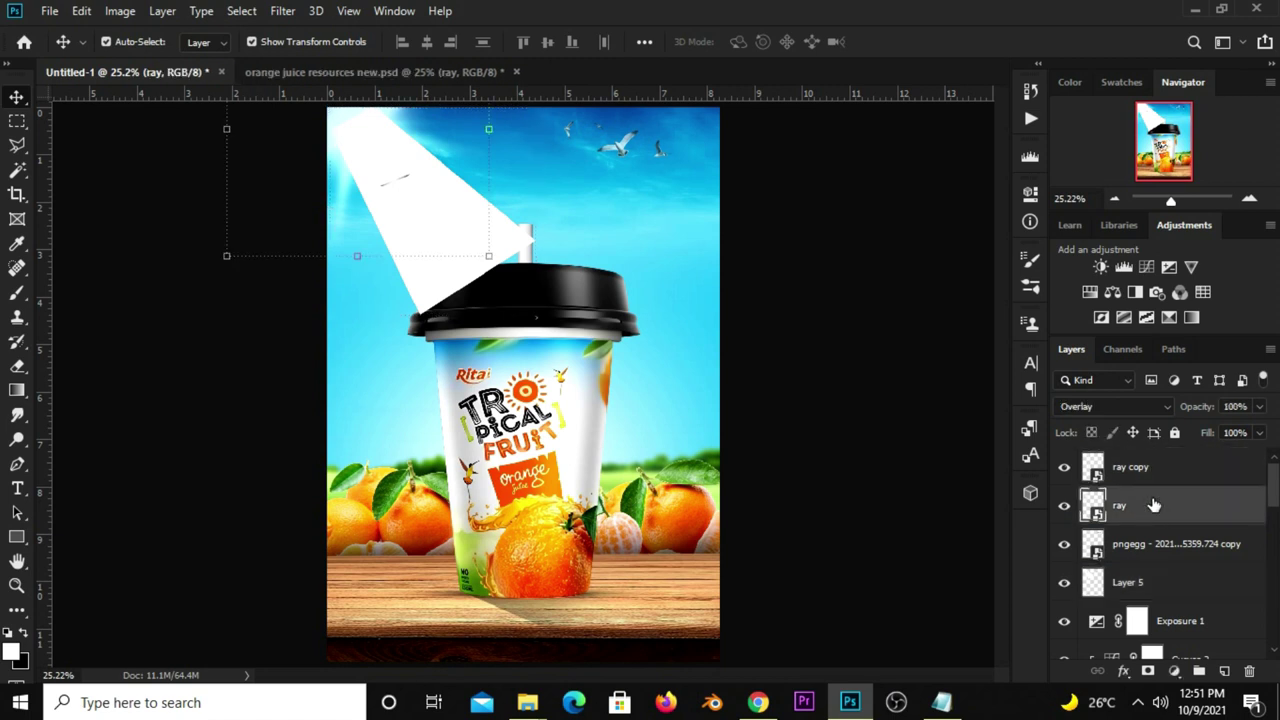
pyautogui.click(1140, 590)
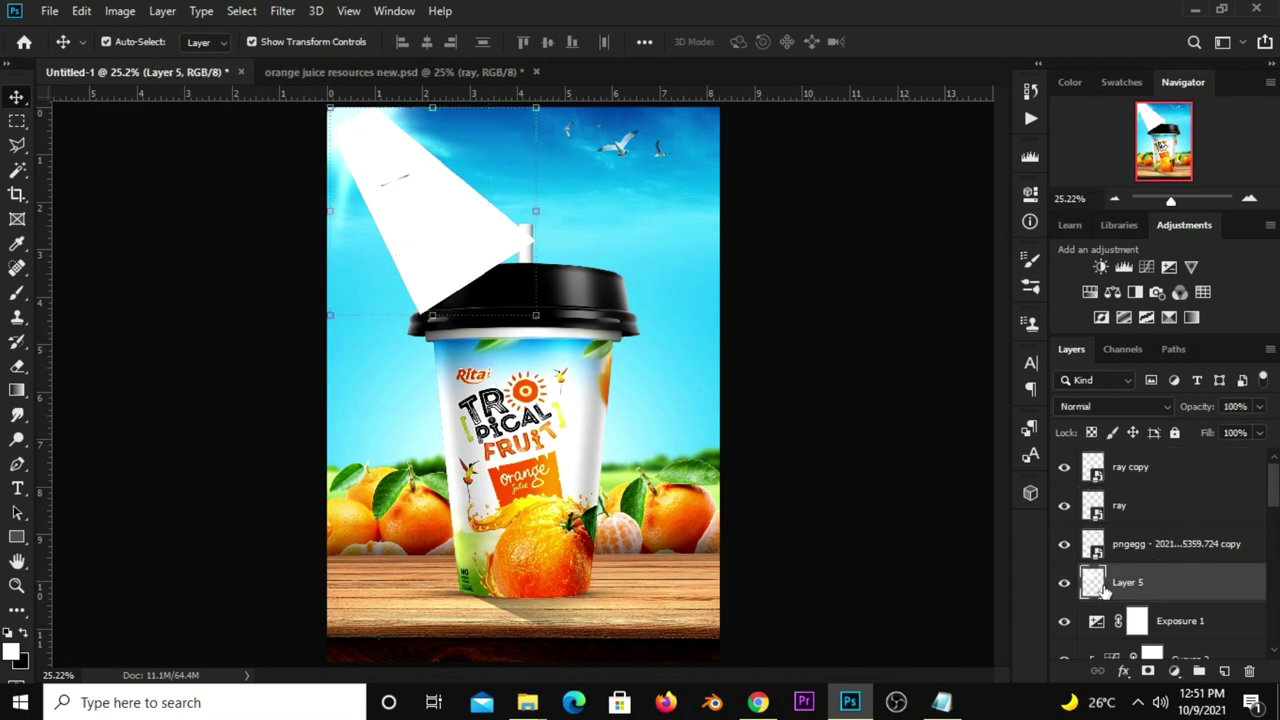
# Lower Layer 5's beam opacity to 48%.
pyautogui.click(1063, 583)
pyautogui.moveTo(1260, 407); pyautogui.dragTo(1218, 435)
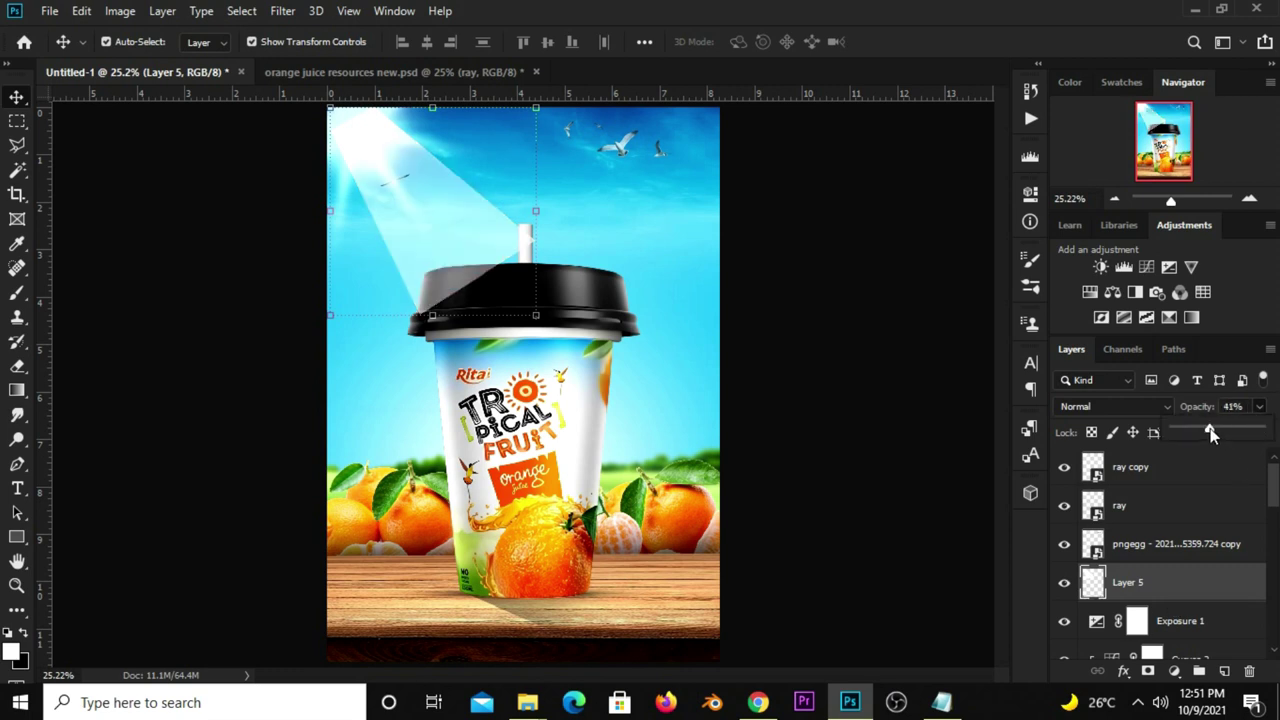
pyautogui.moveTo(1215, 431); pyautogui.dragTo(1216, 432)
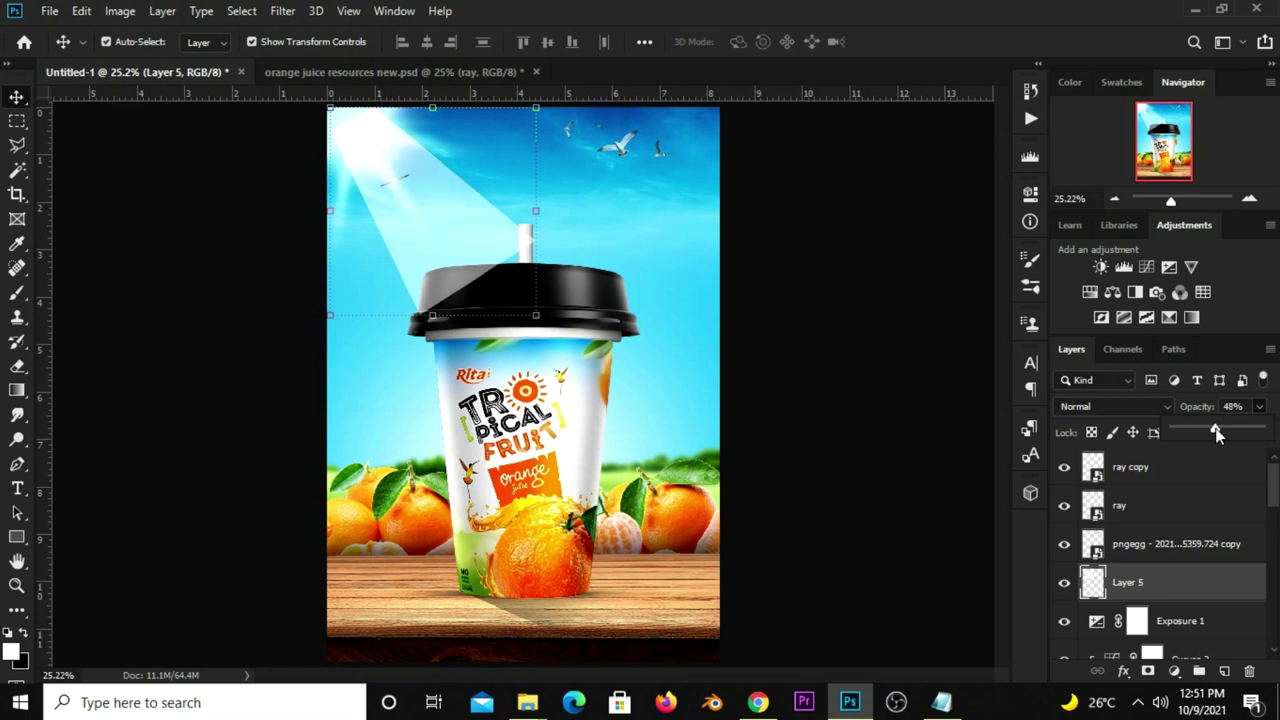
pyautogui.click(1124, 586)
# Add a layer mask and draw a gradient so the beam fades out near the lid.
pyautogui.click(1146, 672)
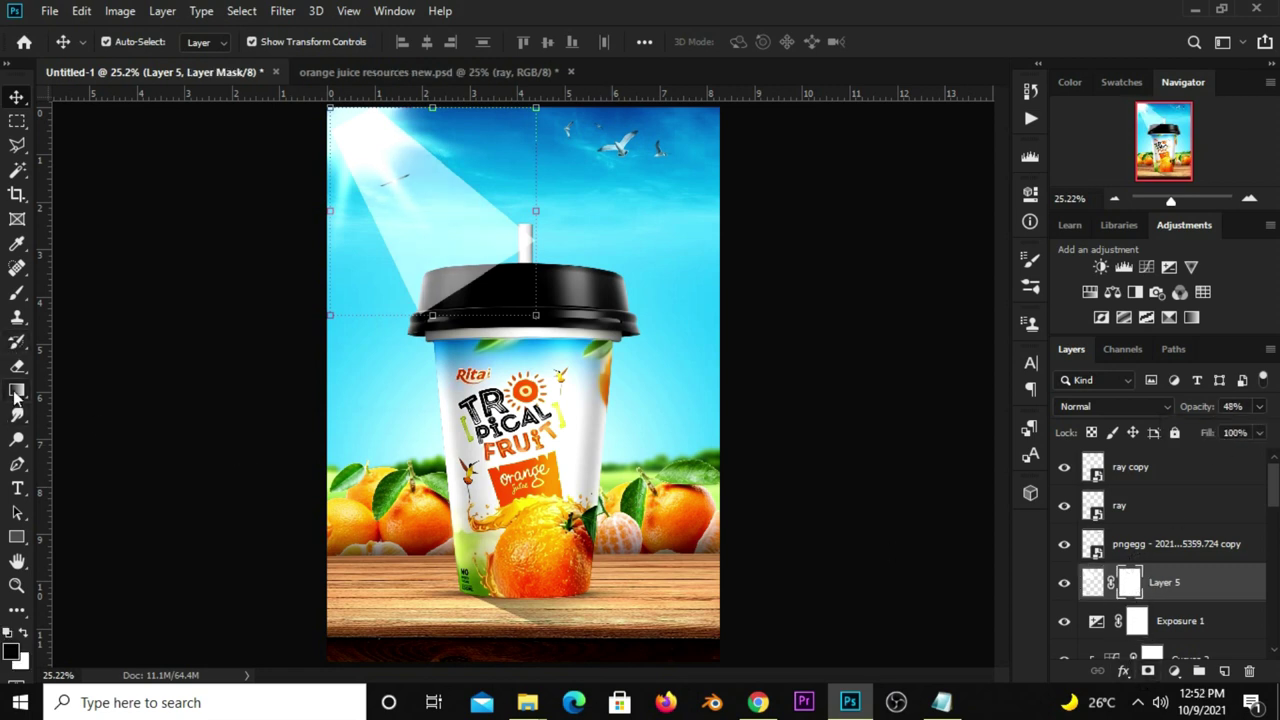
pyautogui.moveTo(17, 390); pyautogui.dragTo(181, 393)
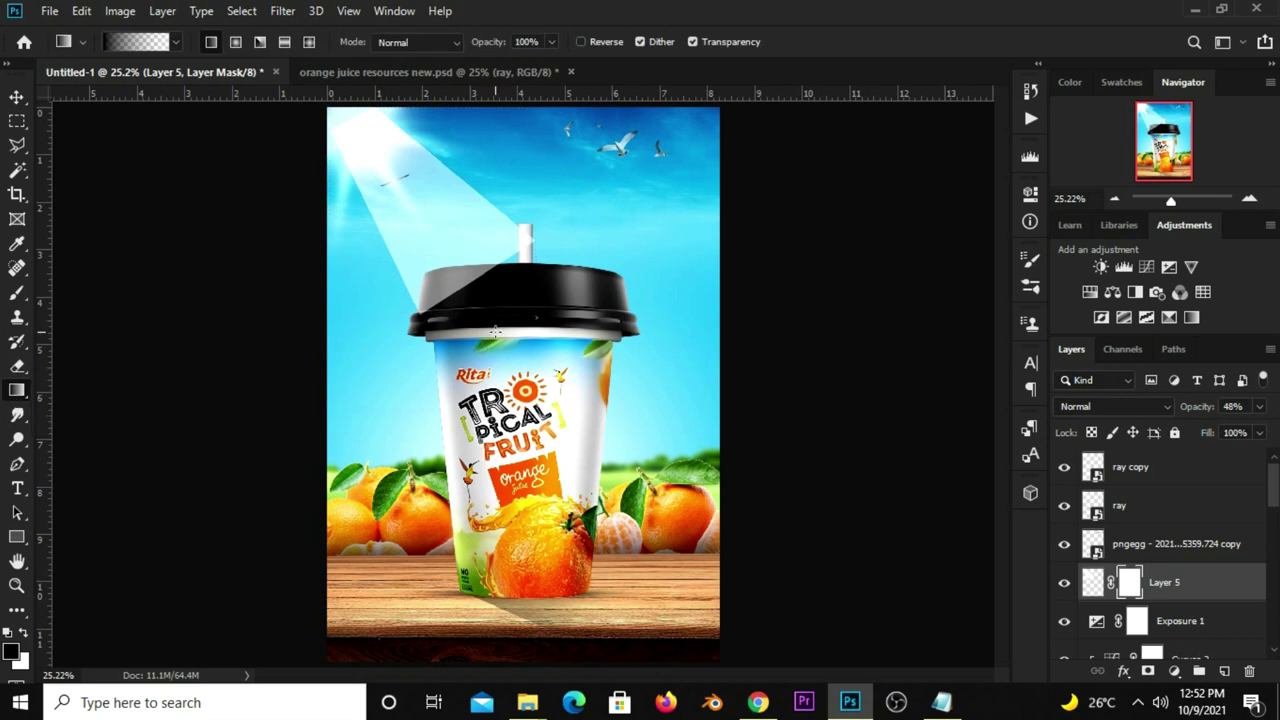
pyautogui.moveTo(513, 300); pyautogui.dragTo(392, 176)
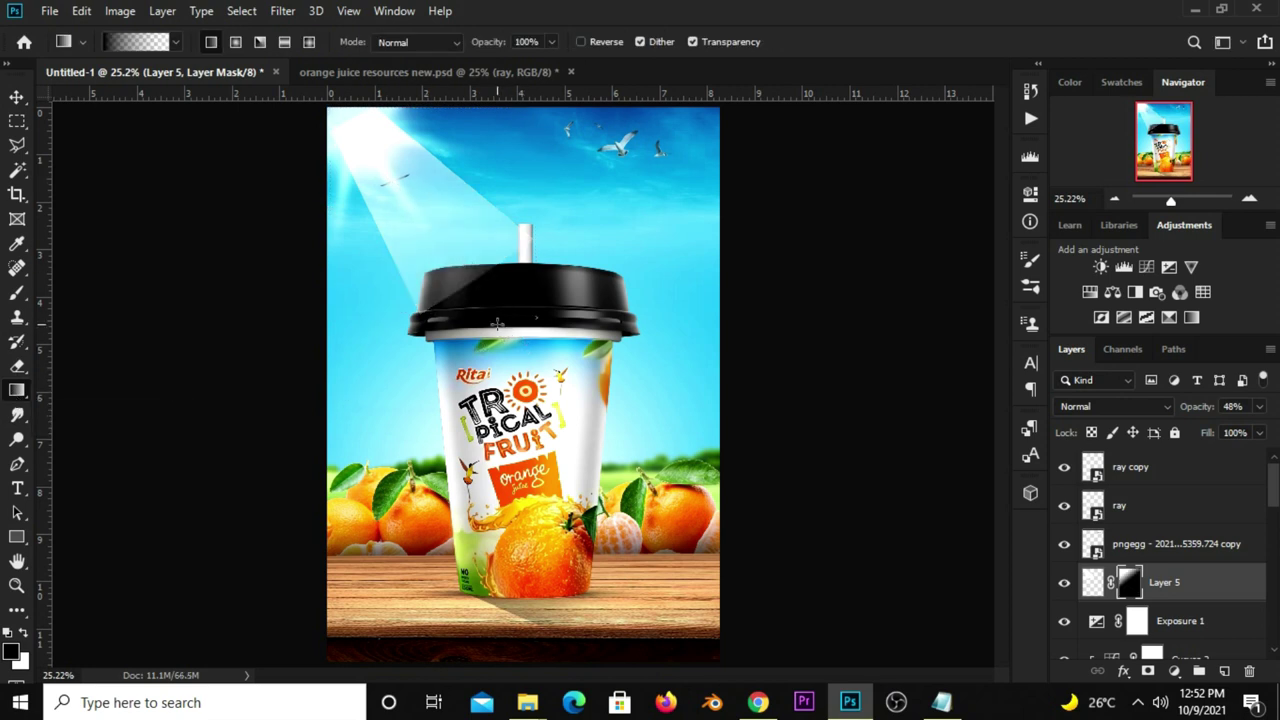
pyautogui.moveTo(488, 292); pyautogui.dragTo(355, 130)
pyautogui.scroll(-1, 355, 130)
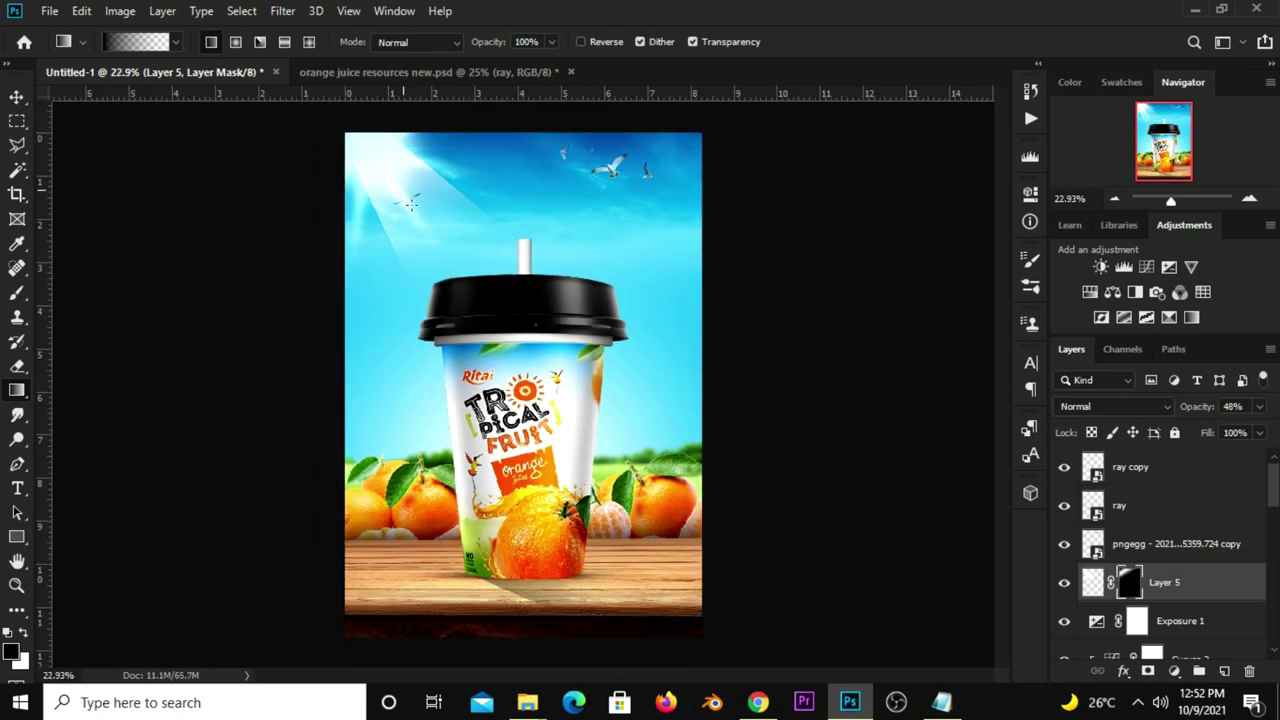
# Dim the beam further to 18% opacity and commit a free transform.
pyautogui.click(16, 100)
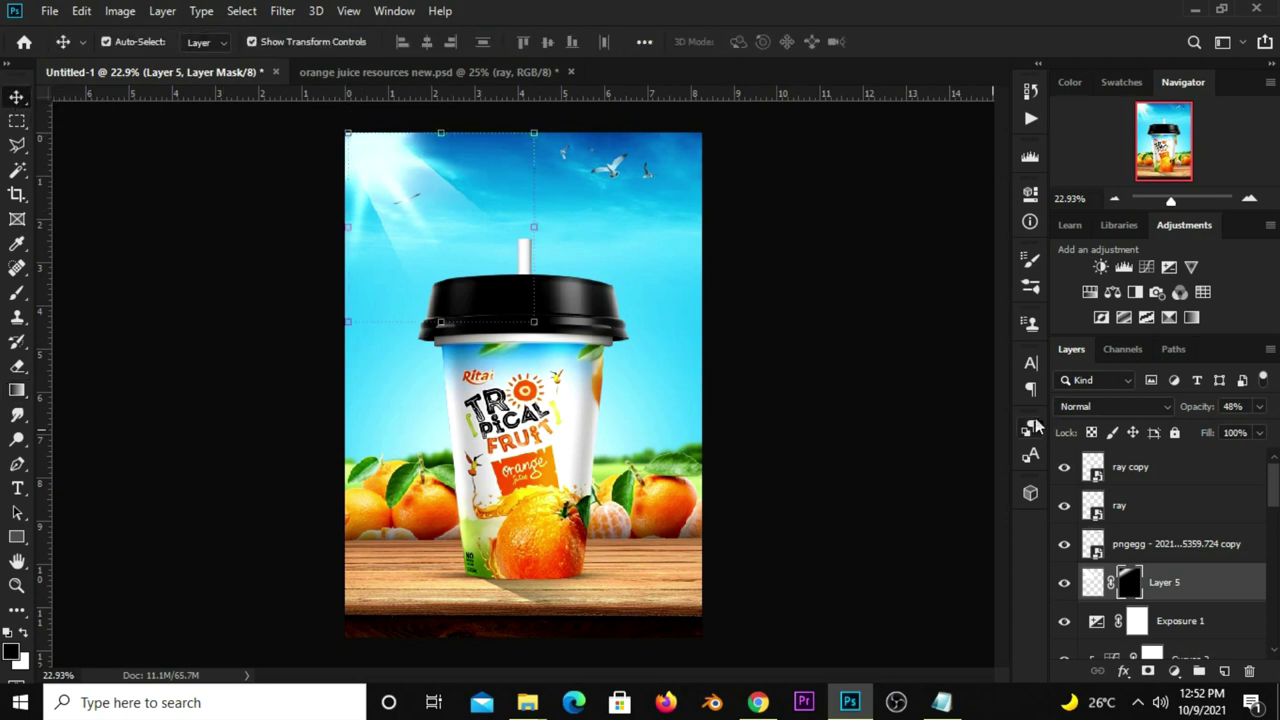
pyautogui.click(1259, 407)
pyautogui.moveTo(1211, 432); pyautogui.dragTo(1198, 432)
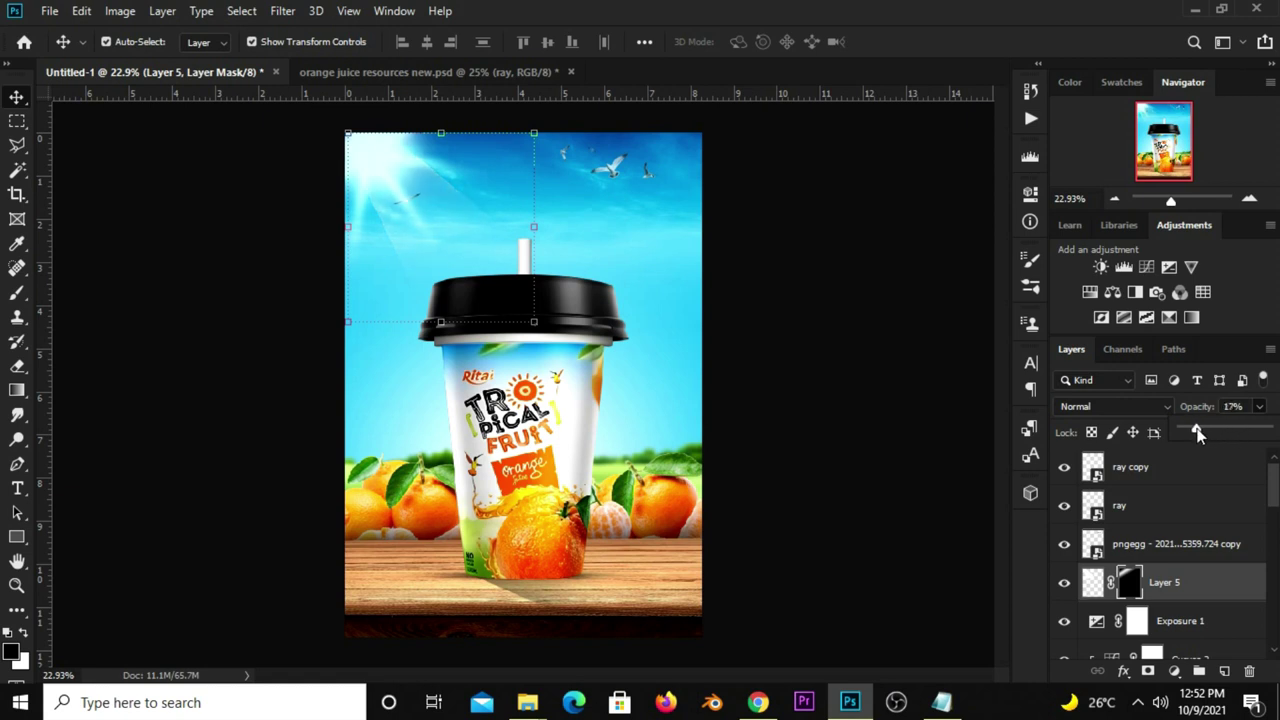
pyautogui.click(358, 124)
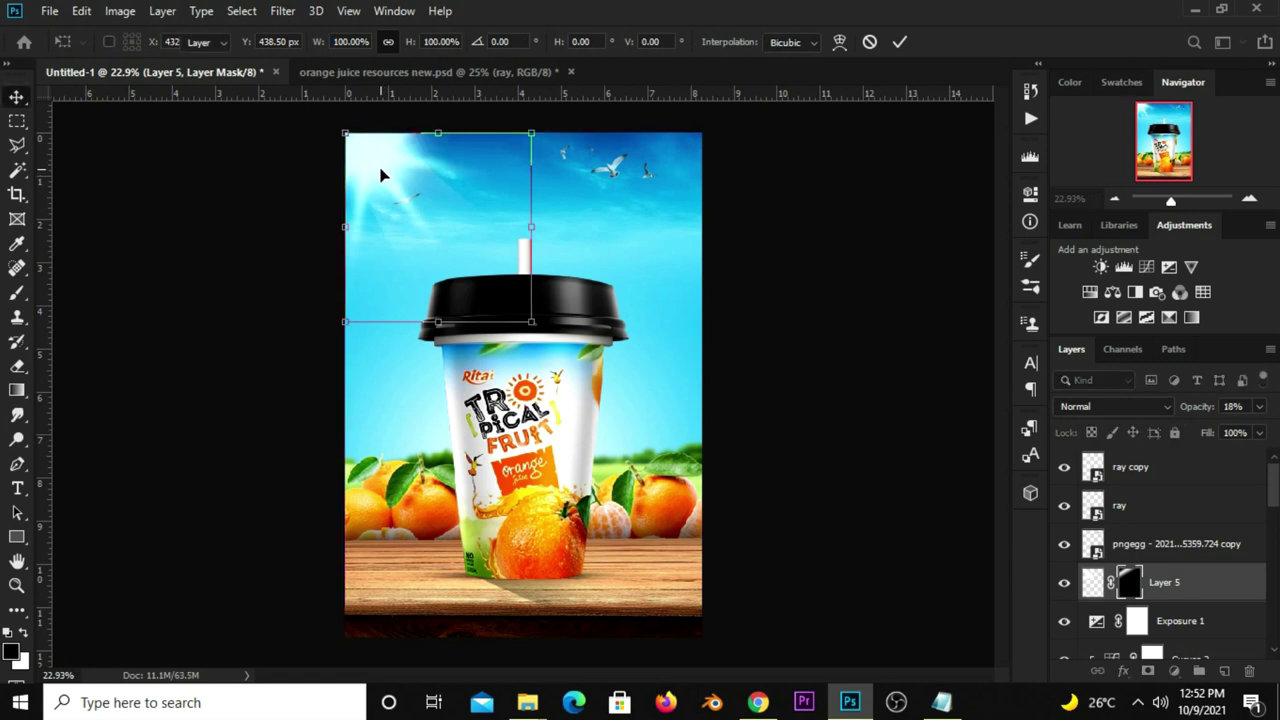
pyautogui.press('Return')
pyautogui.click(845, 298)
# Move the birds layer to the top of the layer stack.
pyautogui.scroll(1, 843, 300)
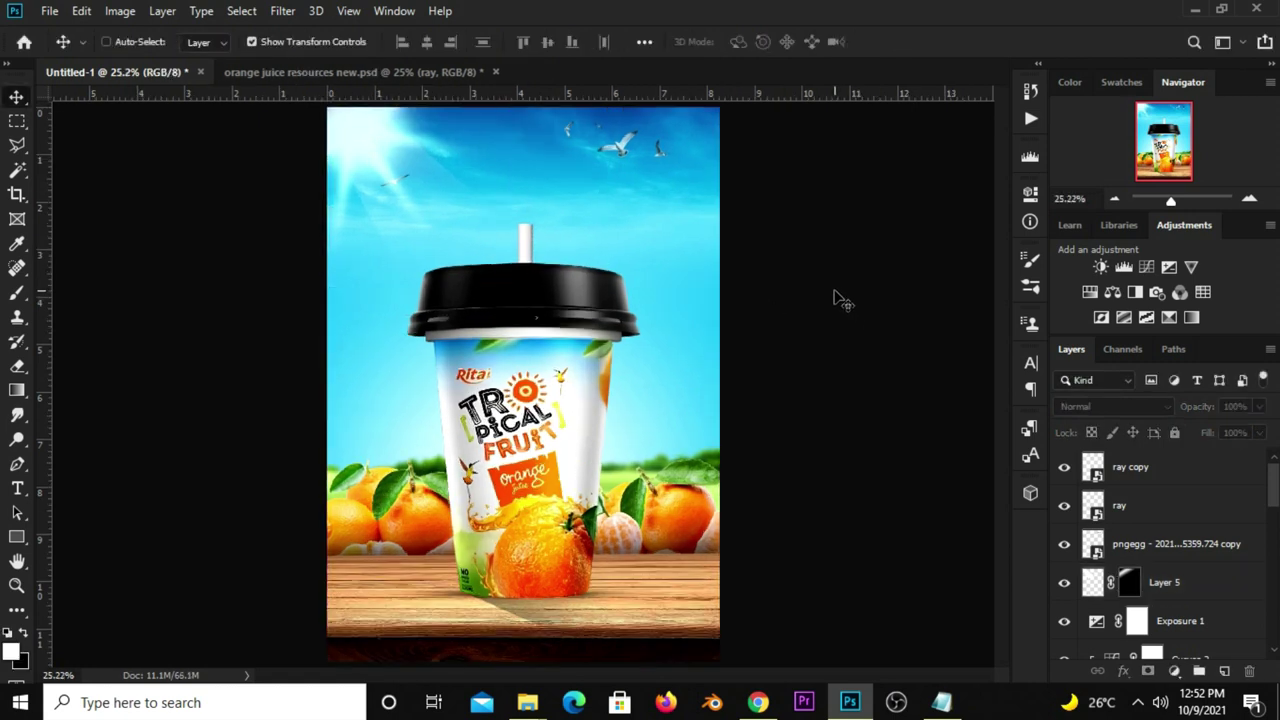
pyautogui.click(641, 142)
pyautogui.moveTo(1127, 545); pyautogui.dragTo(1120, 468)
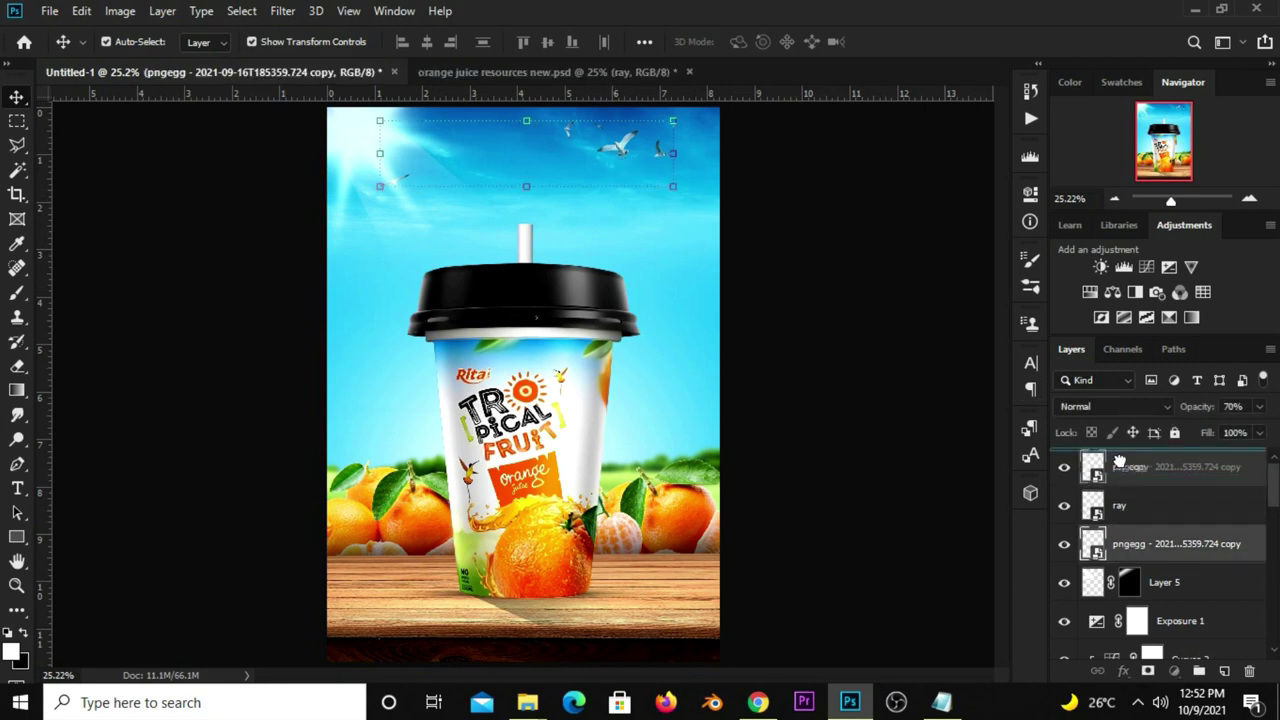
pyautogui.click(864, 357)
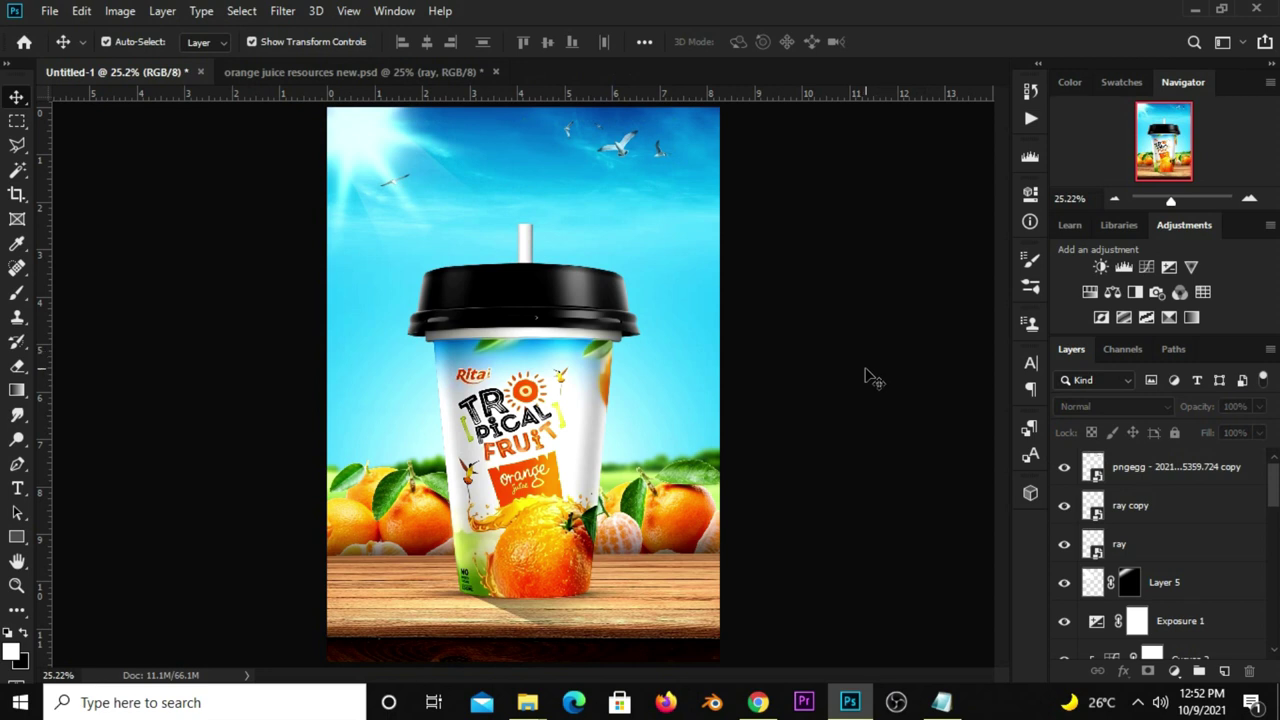
# Bring the hot-air balloon from resources into the poster at the cup's upper right.
pyautogui.click(394, 74)
pyautogui.click(666, 226)
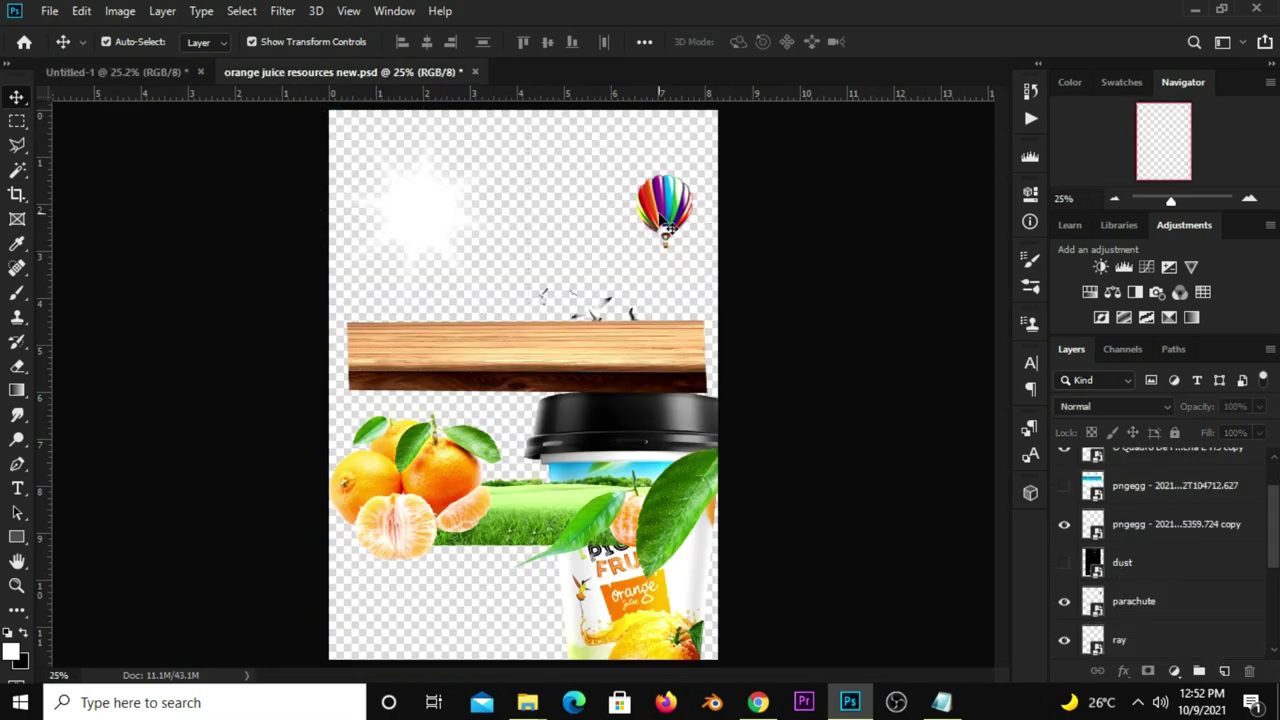
pyautogui.click(191, 73)
pyautogui.moveTo(193, 79); pyautogui.dragTo(526, 171)
pyautogui.moveTo(515, 380); pyautogui.dragTo(636, 273)
pyautogui.hotkey('ctrl', 't')
pyautogui.press('Return')
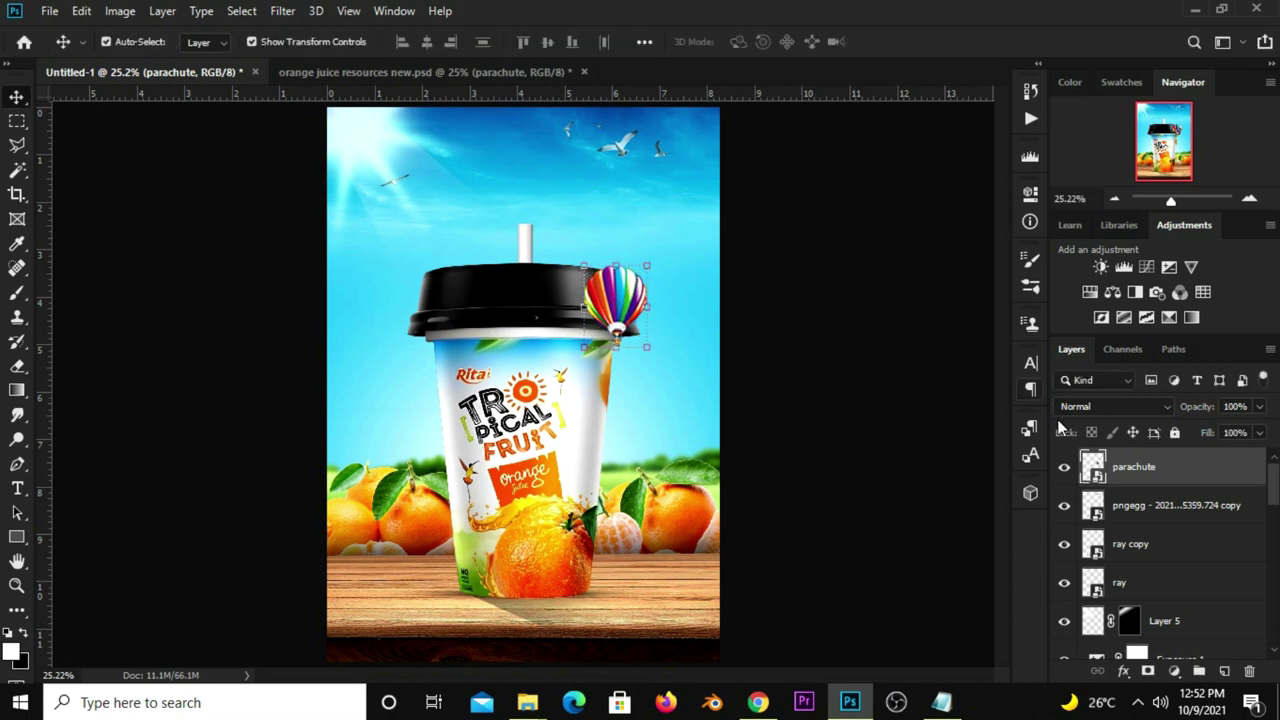
# Convert the parachute layer to a smart object and shrink it into the upper-right sky.
pyautogui.rightClick(1124, 472)
pyautogui.click(906, 198)
pyautogui.hotkey('ctrl', 't')
pyautogui.moveTo(647, 268)
pyautogui.mouseDown()
pyautogui.moveTo(599, 332)
pyautogui.moveTo(684, 214)
pyautogui.moveTo(689, 141)
pyautogui.moveTo(706, 124)
pyautogui.mouseUp()
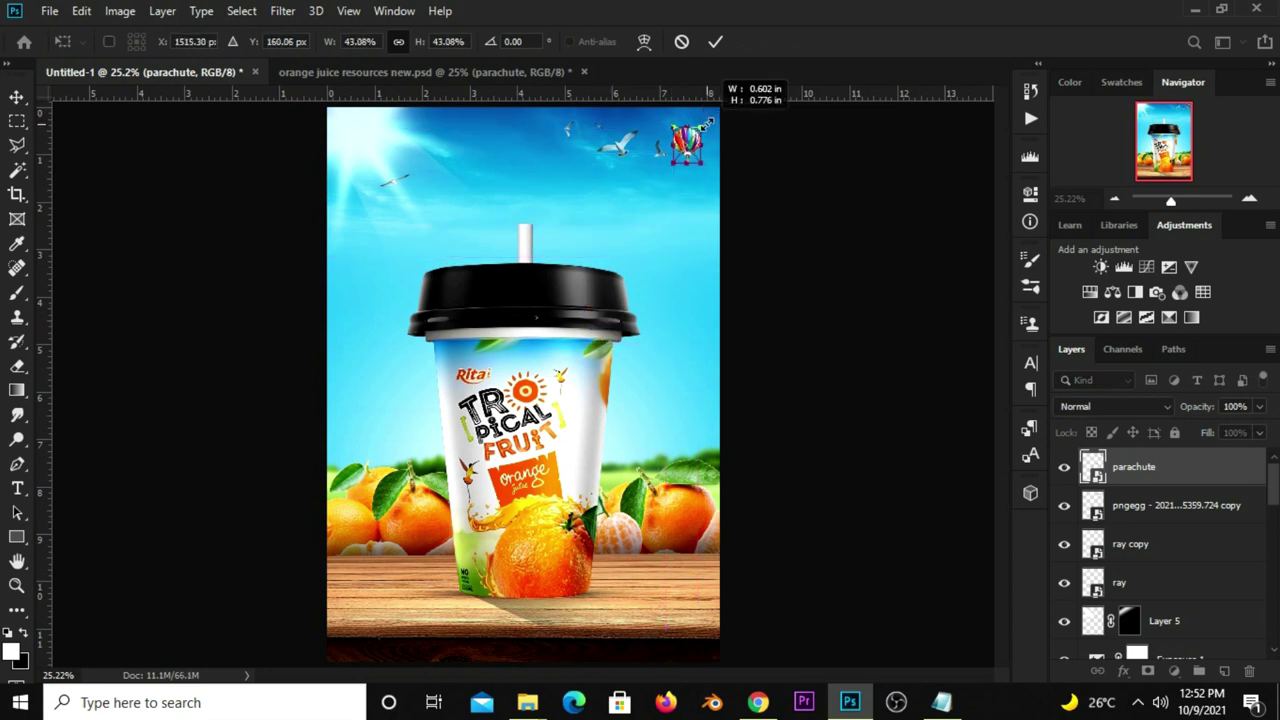
pyautogui.press('Return')
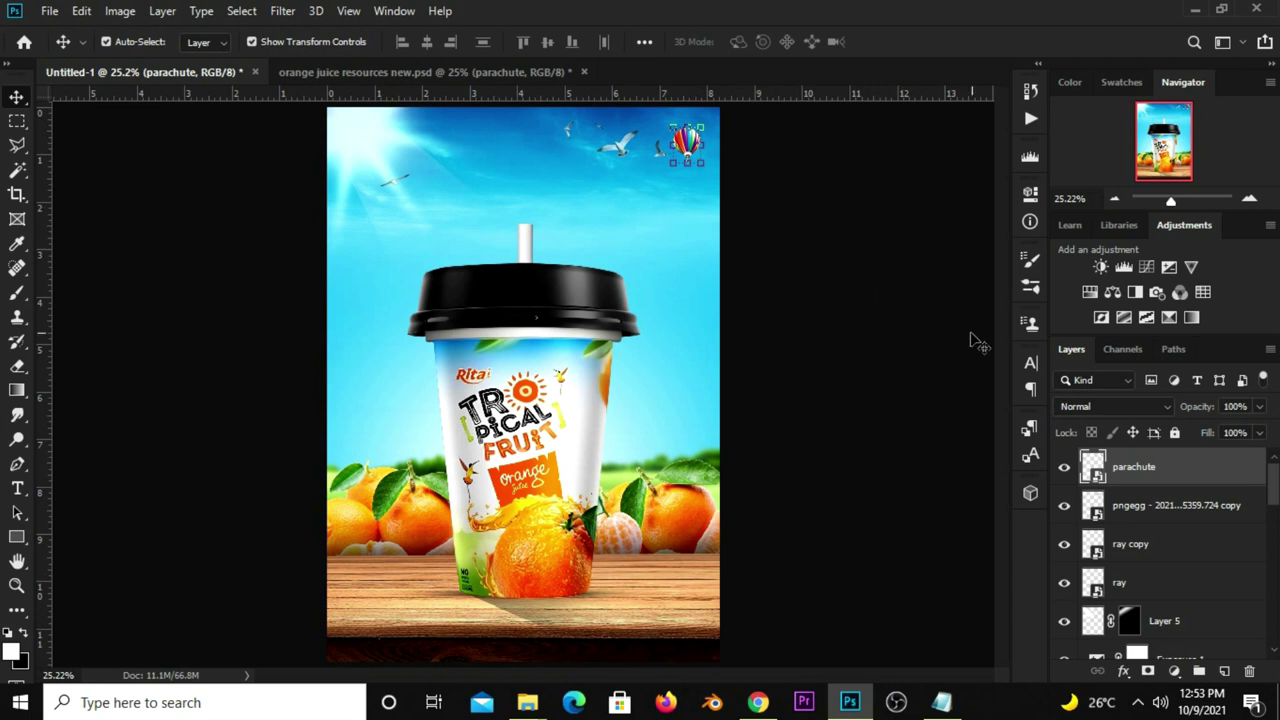
# Apply a Gaussian Blur smart filter of radius 3 pixels to the parachute balloon, then check it.
pyautogui.click(289, 11)
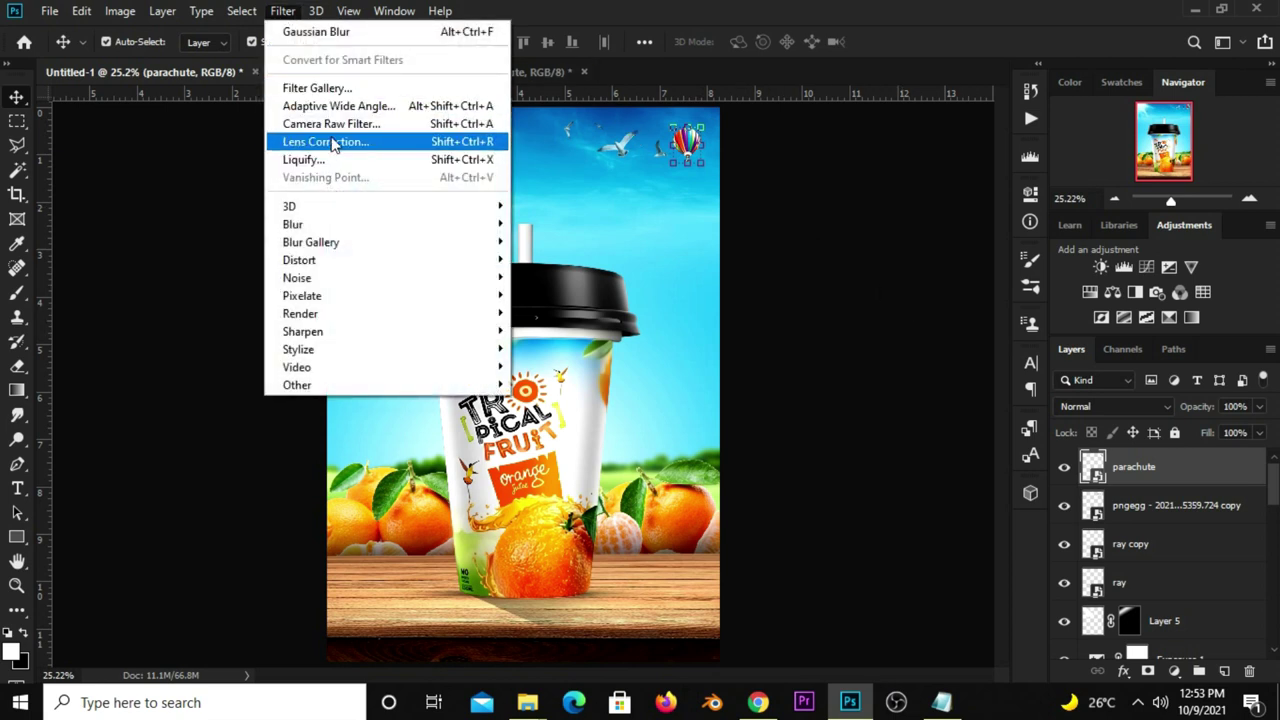
pyautogui.moveTo(292, 224)
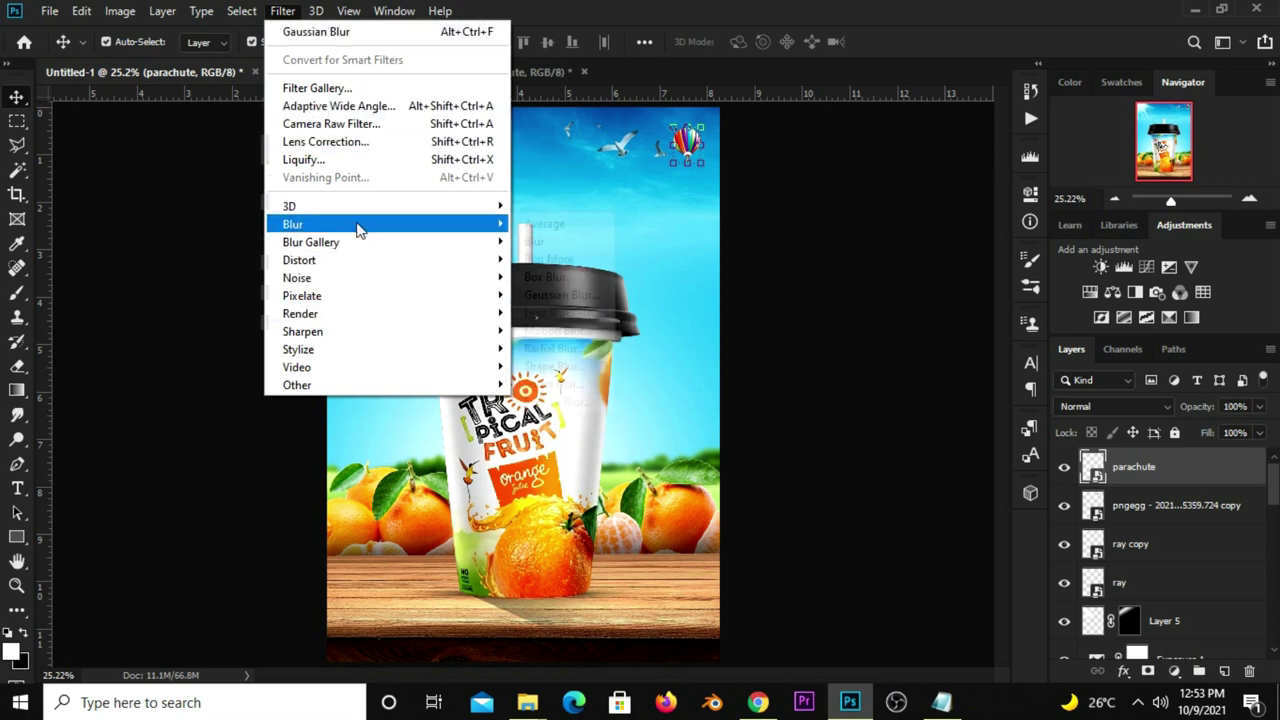
pyautogui.click(547, 296)
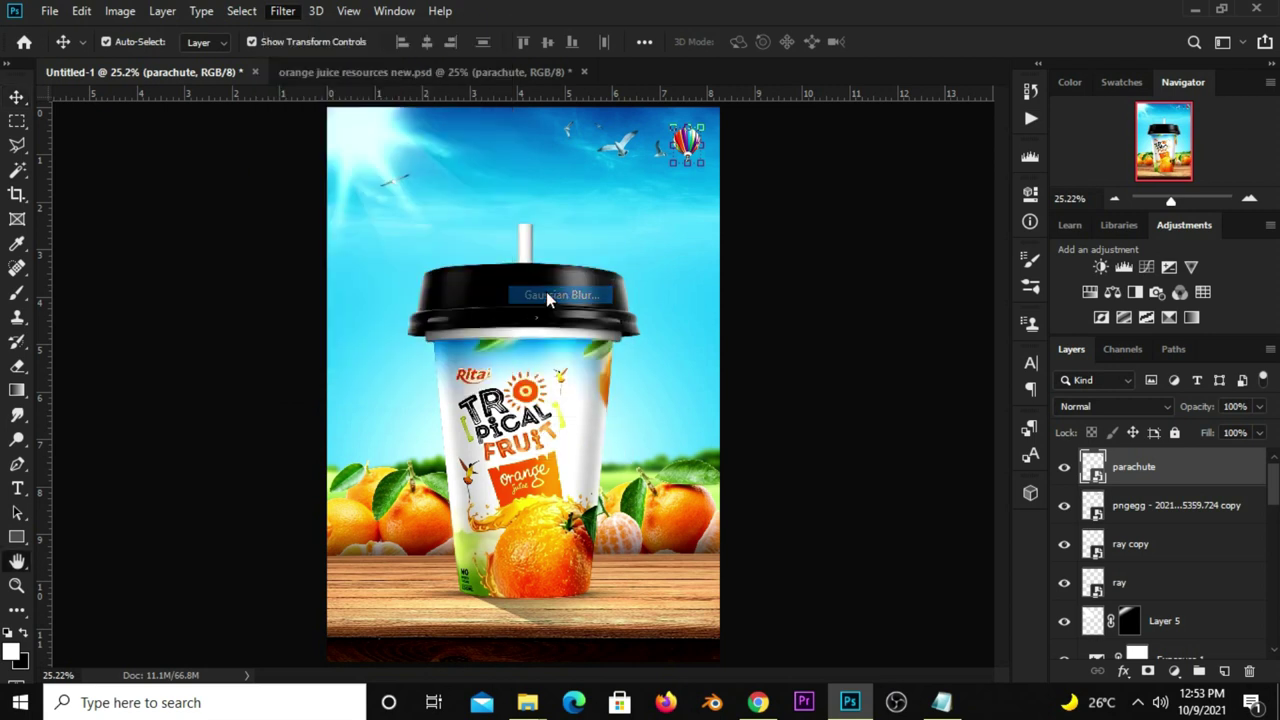
pyautogui.moveTo(830, 374); pyautogui.dragTo(812, 376)
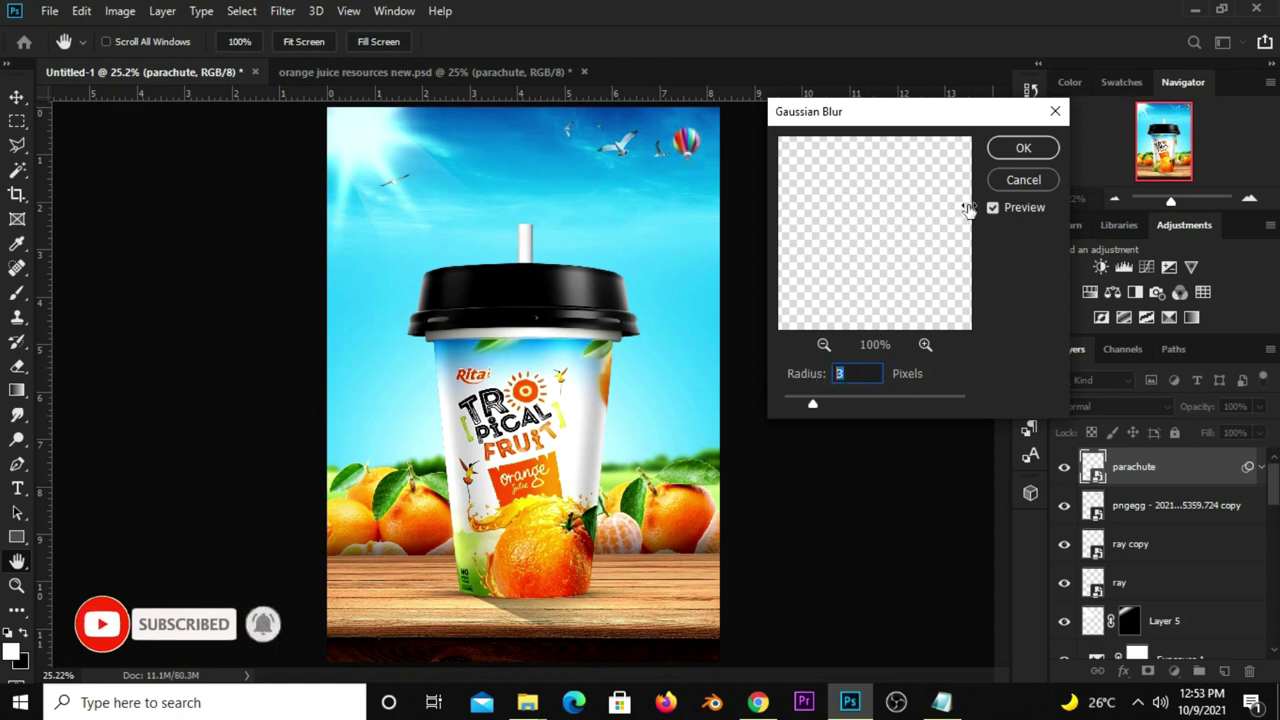
pyautogui.click(1023, 147)
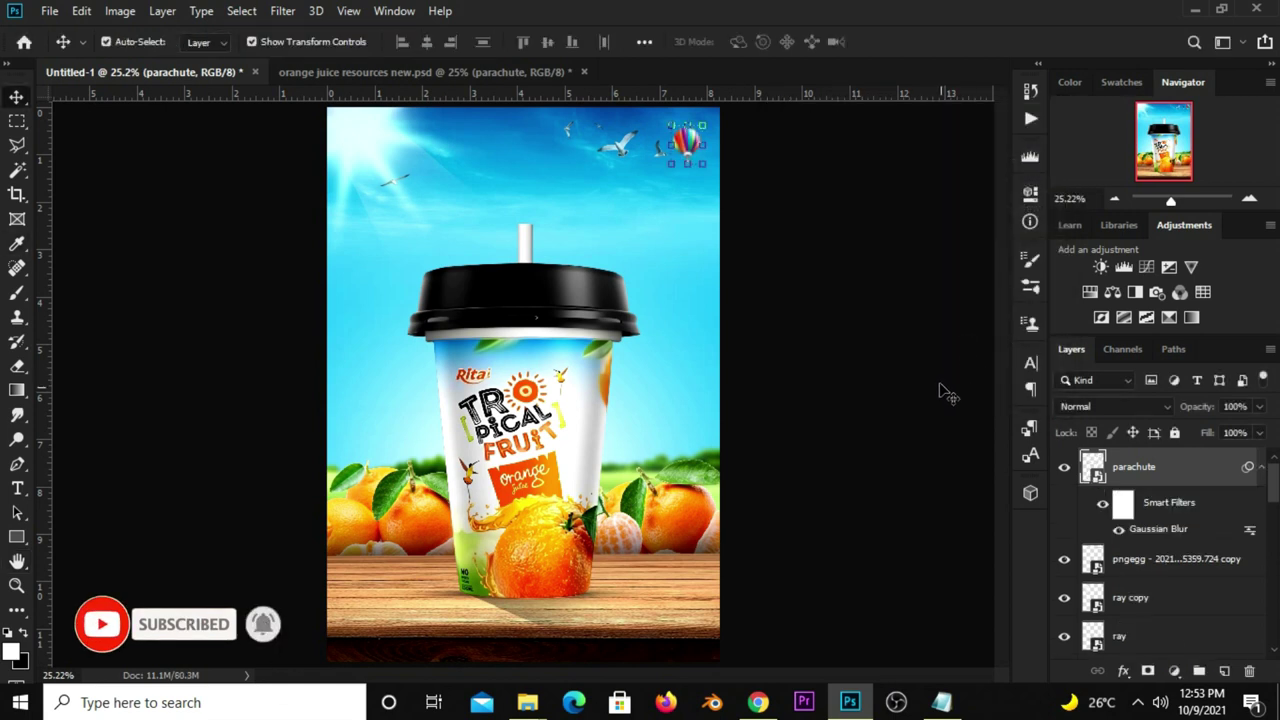
pyautogui.click(1064, 467)
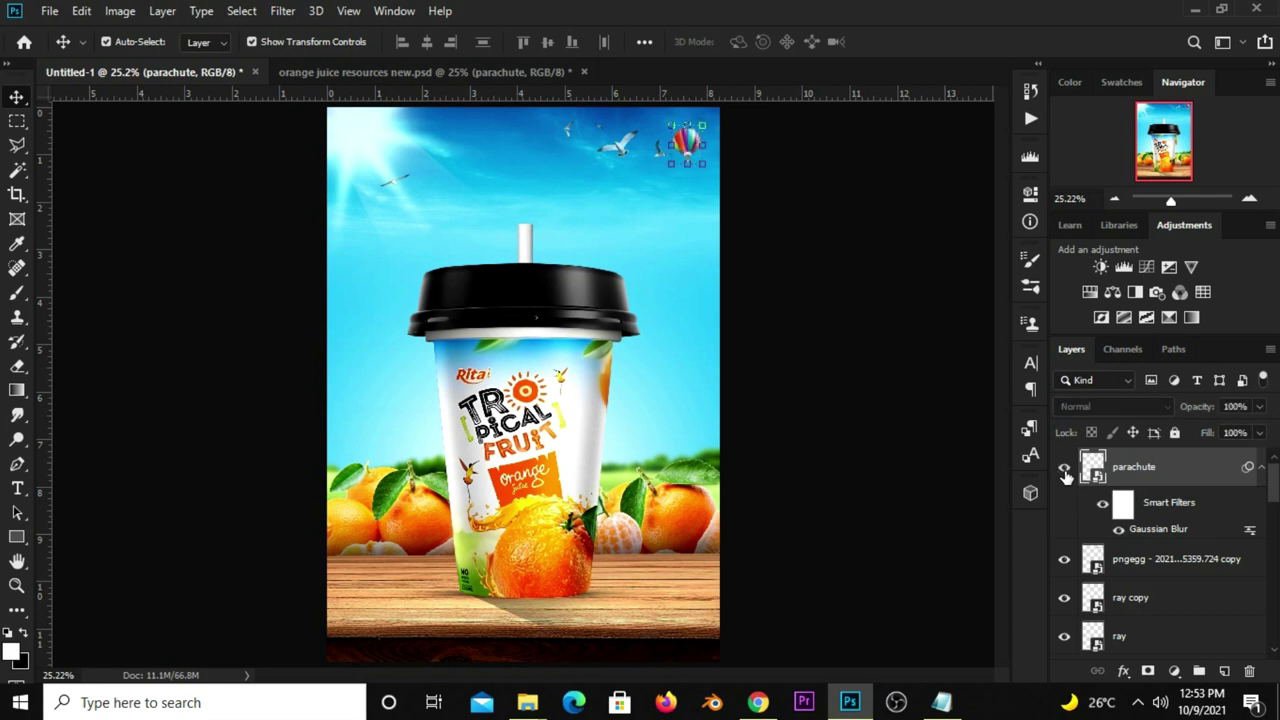
# Duplicate the balloon twice, placing one copy near the top edge and one beside the straw.
pyautogui.hotkey('ctrl', 'j')
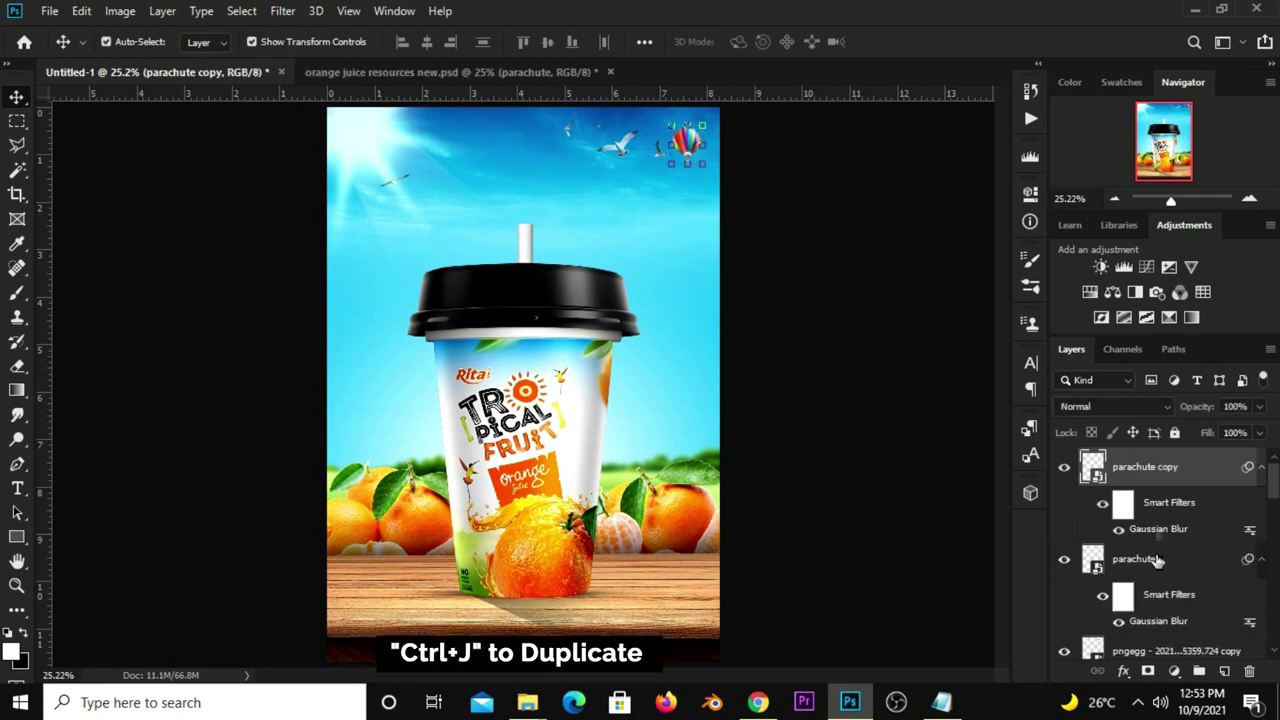
pyautogui.moveTo(686, 143); pyautogui.dragTo(448, 130)
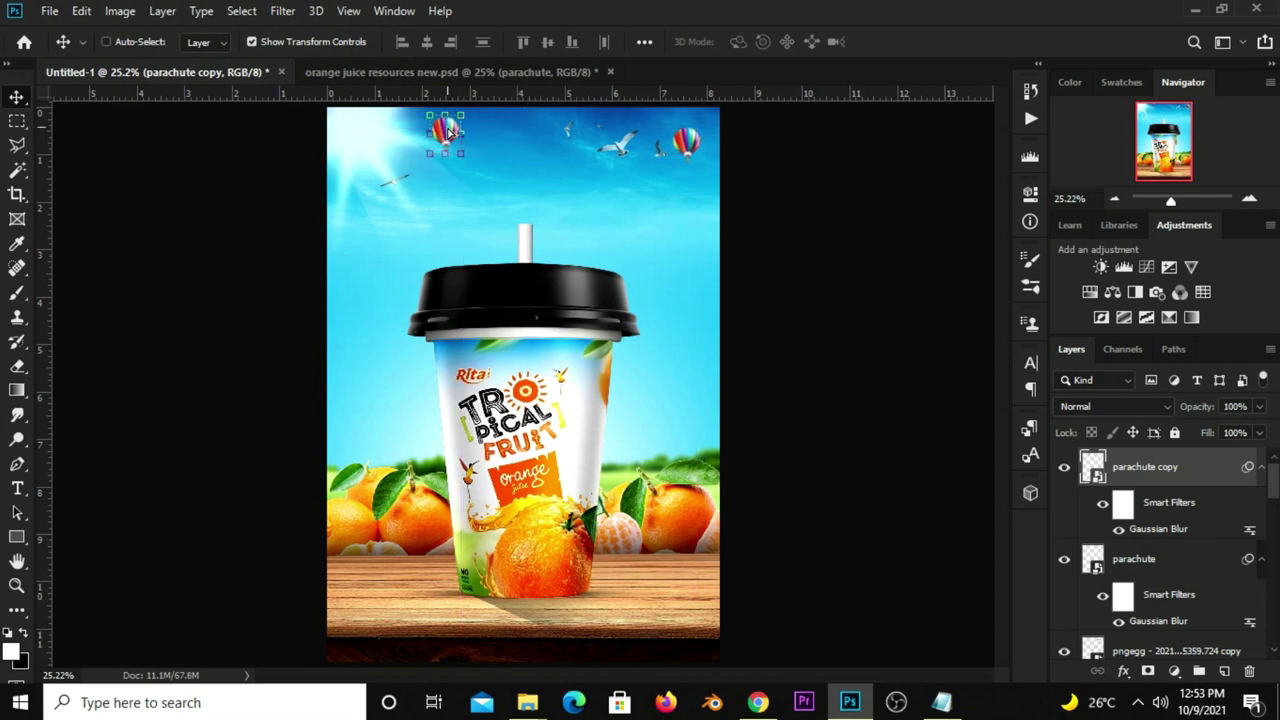
pyautogui.hotkey('ctrl', 'j')
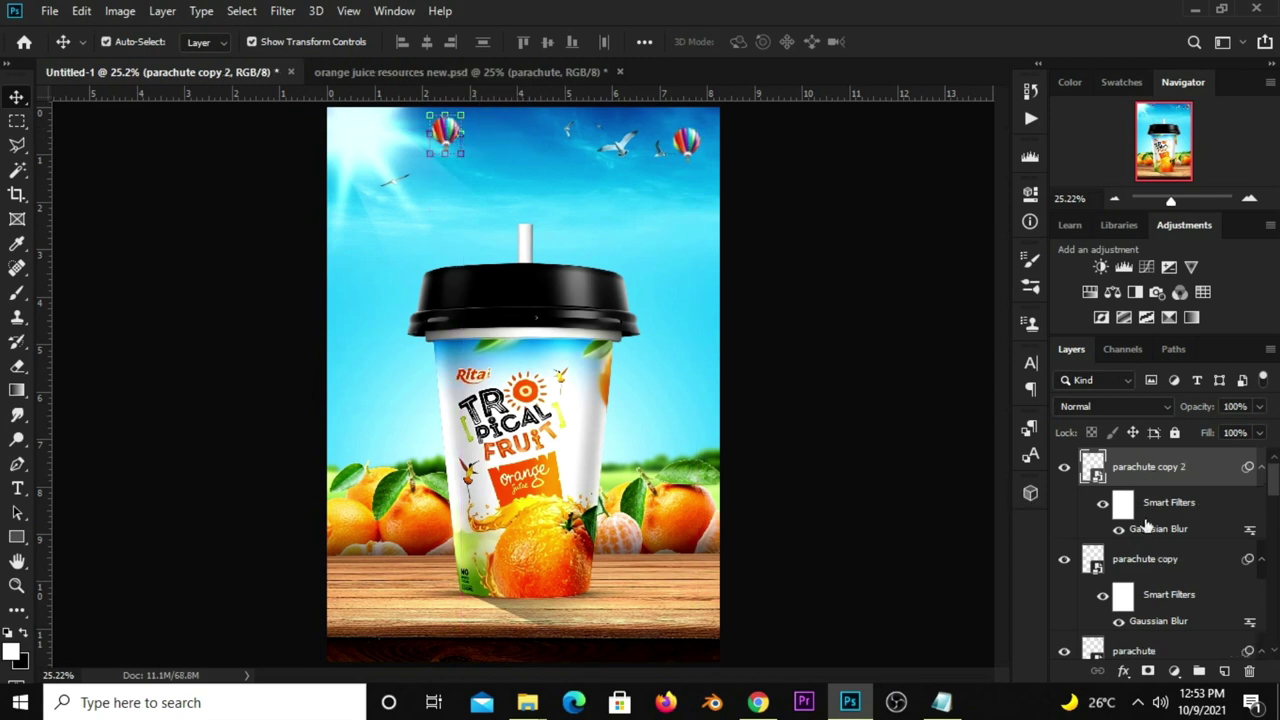
pyautogui.moveTo(468, 100)
pyautogui.mouseDown()
pyautogui.moveTo(511, 137)
pyautogui.moveTo(476, 221)
pyautogui.mouseUp()
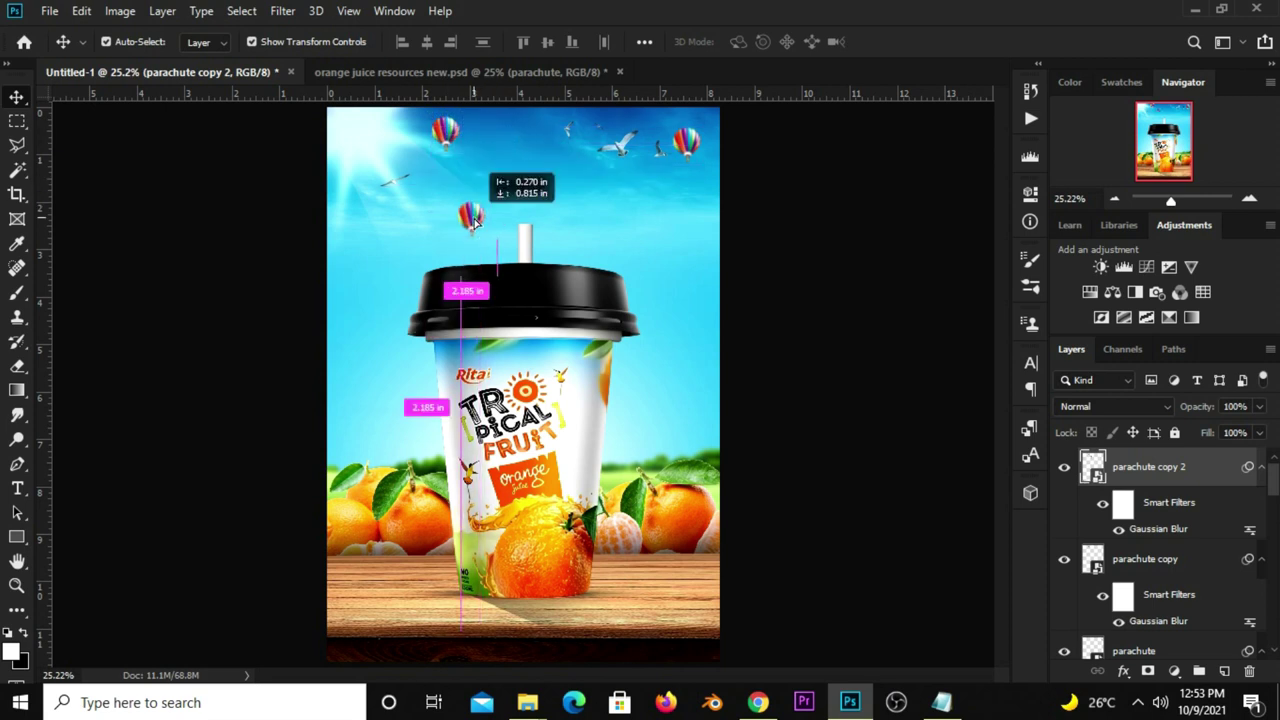
# Shrink the balloon copy beside the straw, accepting the Smart Filters warning.
pyautogui.hotkey('ctrl', 't')
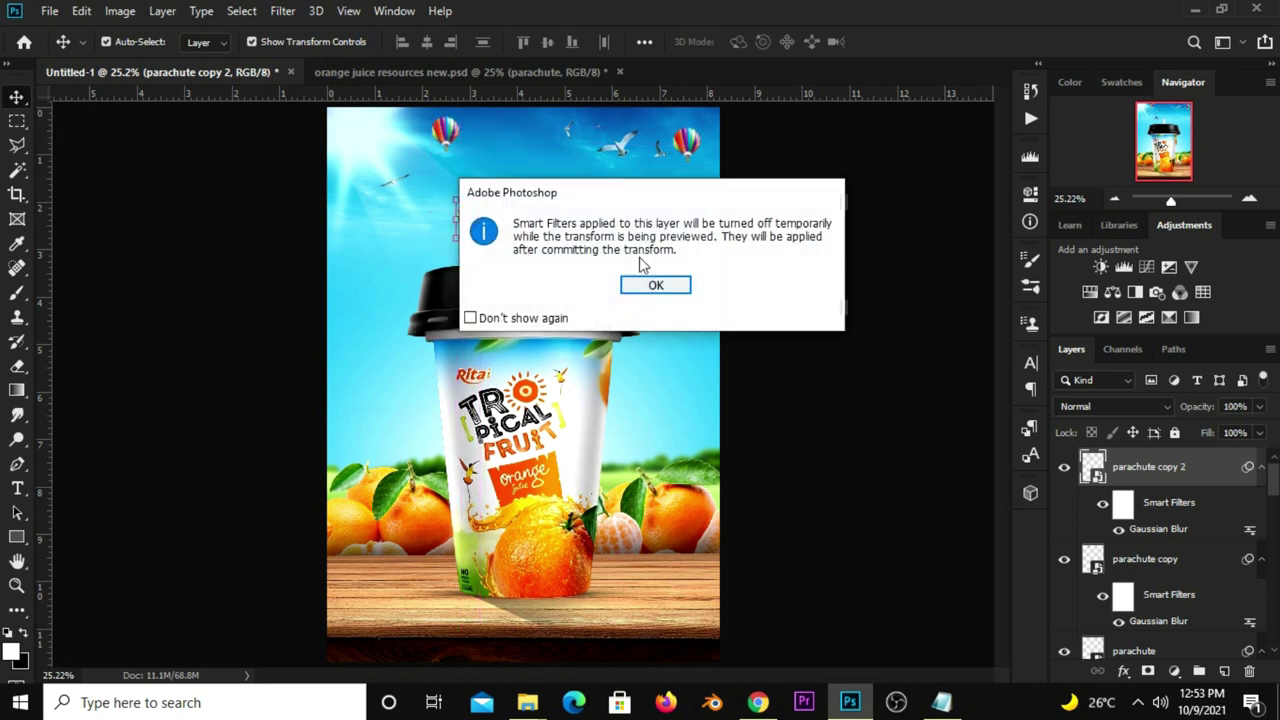
pyautogui.click(652, 283)
pyautogui.moveTo(489, 199); pyautogui.dragTo(472, 214)
pyautogui.press('Return')
# Shrink the top-edge balloon copy to about half and nudge the original balloon.
pyautogui.click(441, 135)
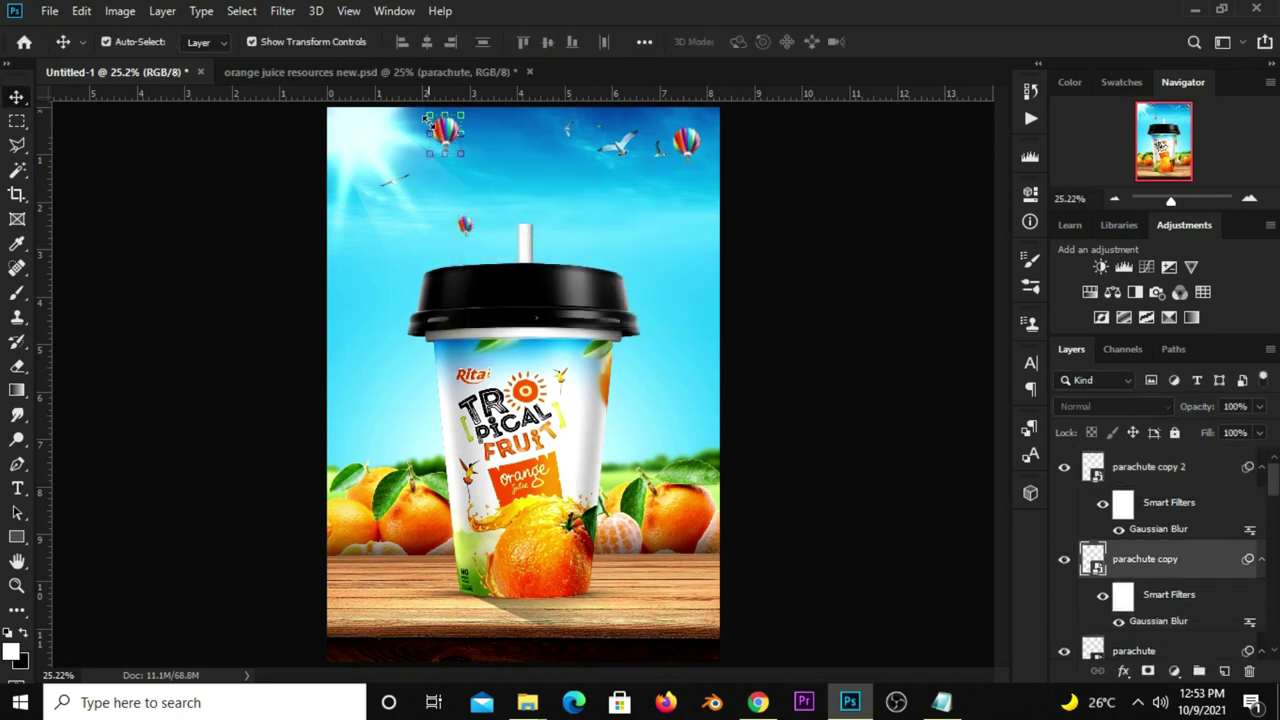
pyautogui.hotkey('ctrl', 't')
pyautogui.press('Return')
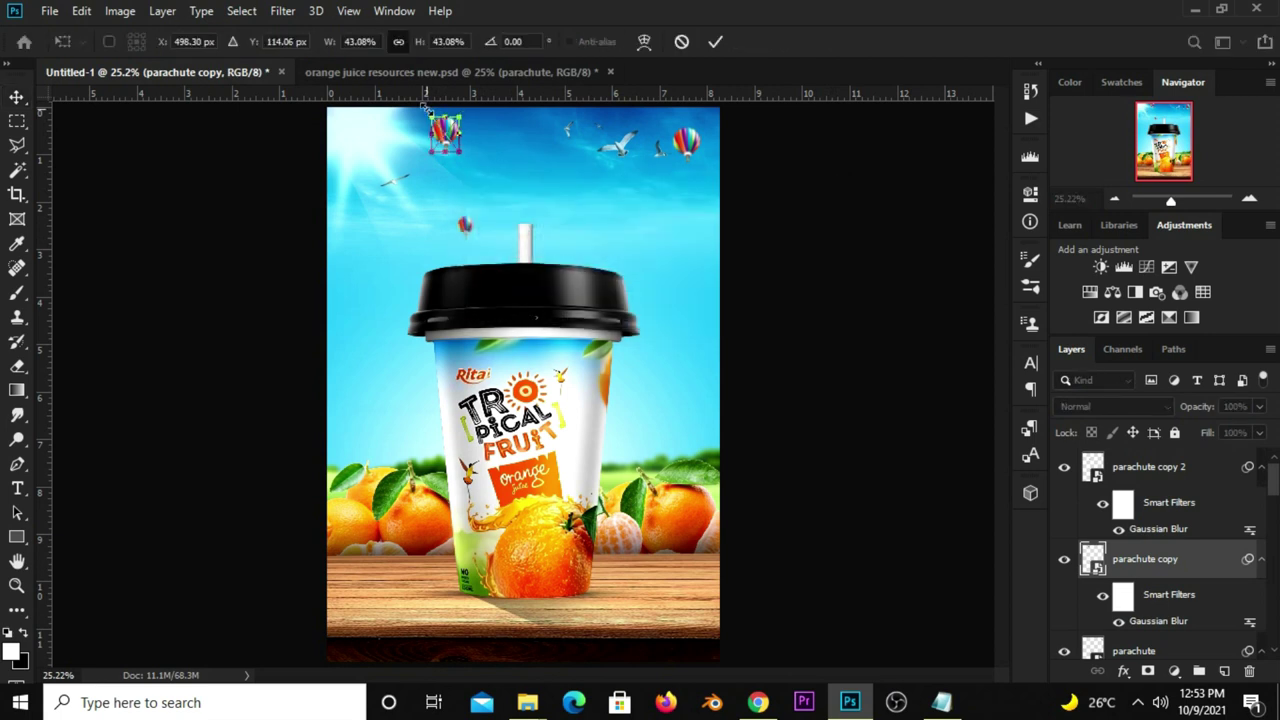
pyautogui.moveTo(430, 116); pyautogui.dragTo(441, 122)
pyautogui.press('Return')
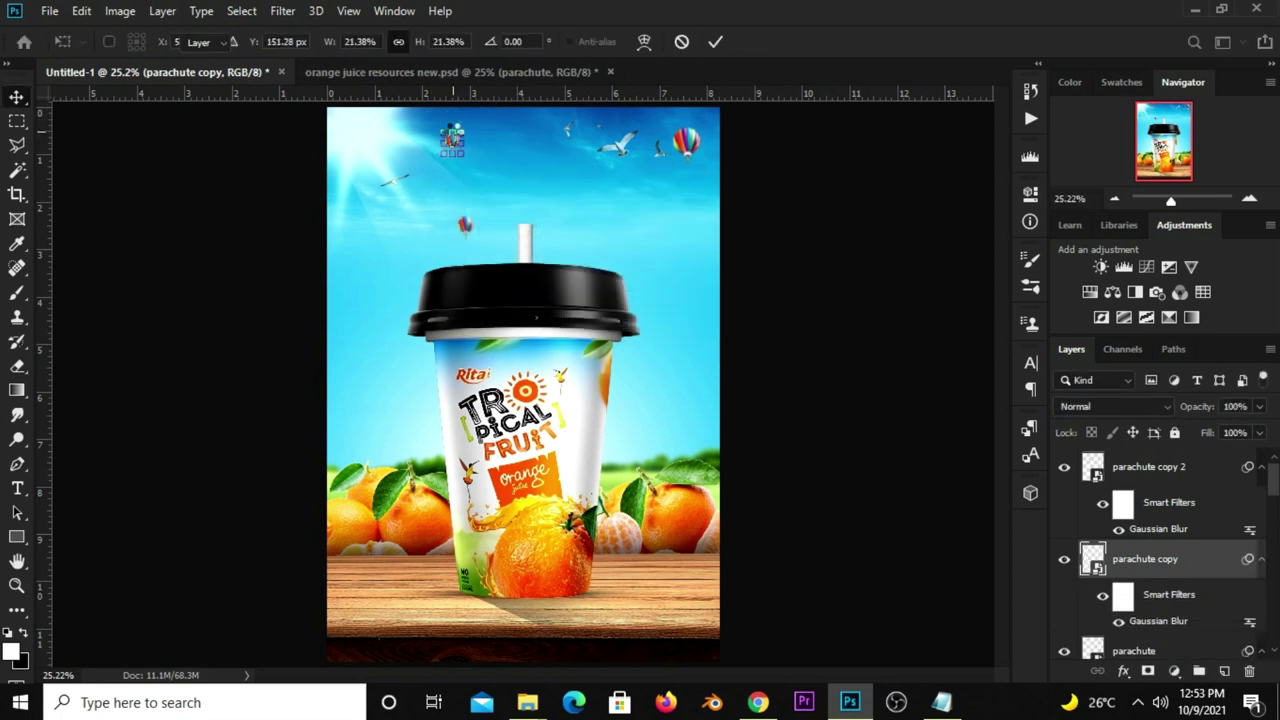
pyautogui.moveTo(686, 143); pyautogui.dragTo(690, 140)
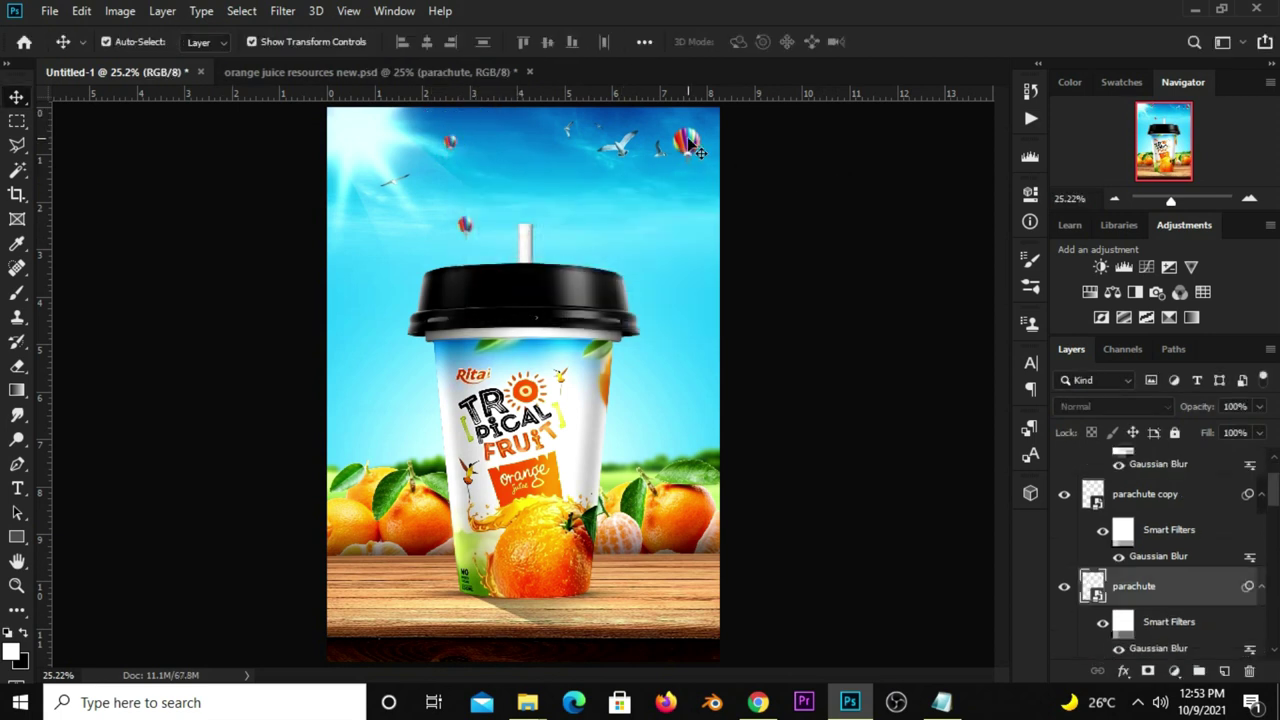
pyautogui.click(780, 248)
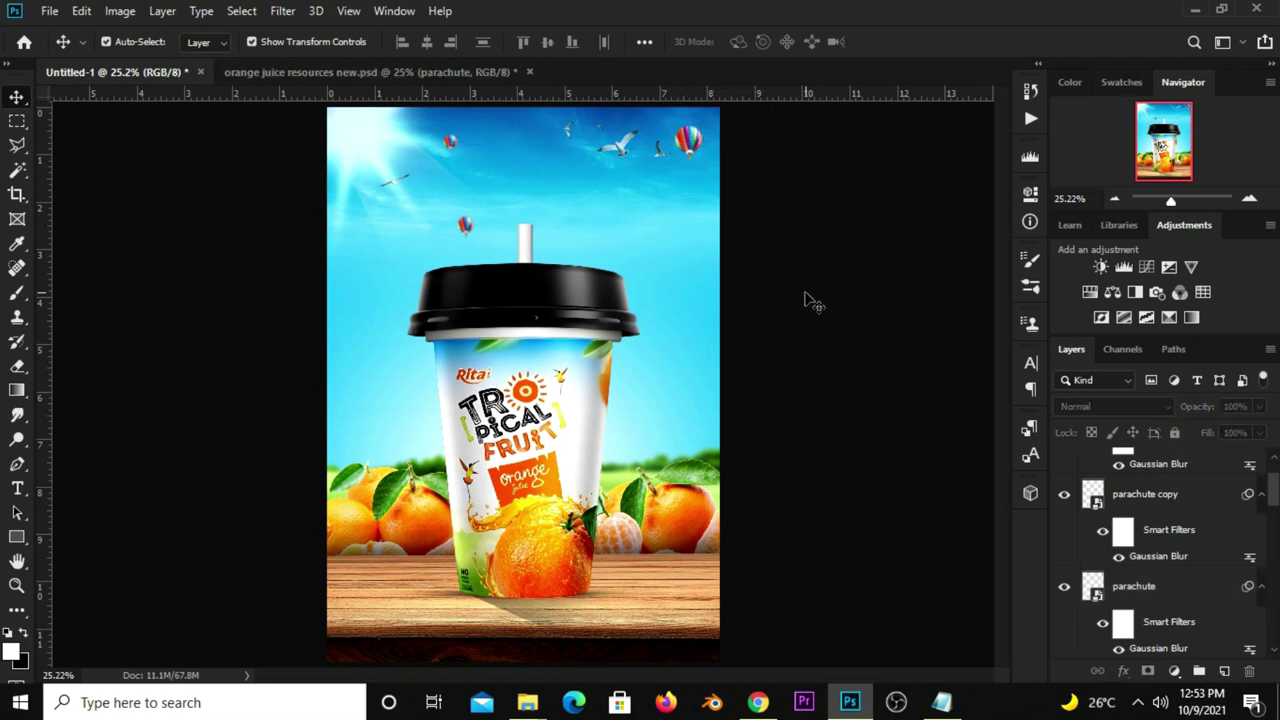
# Drag the leaf from the orange juice resources file into the poster beside the cup.
pyautogui.click(478, 72)
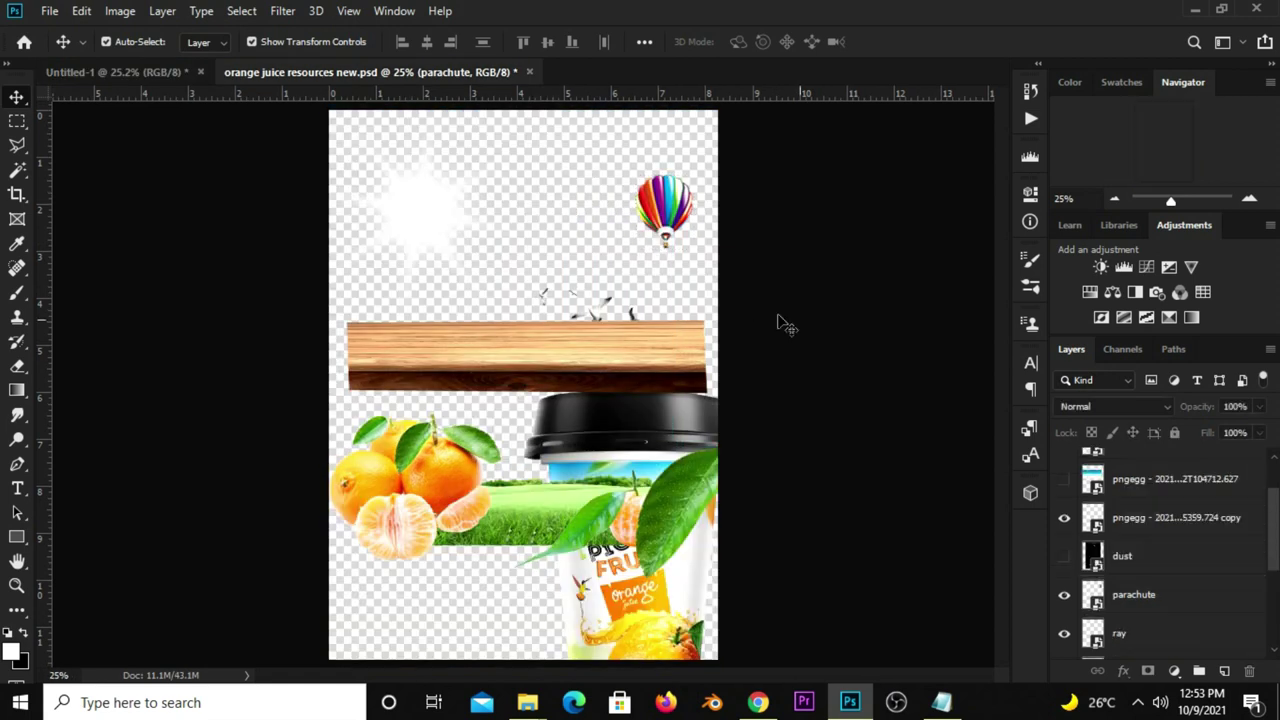
pyautogui.moveTo(660, 540); pyautogui.dragTo(645, 515)
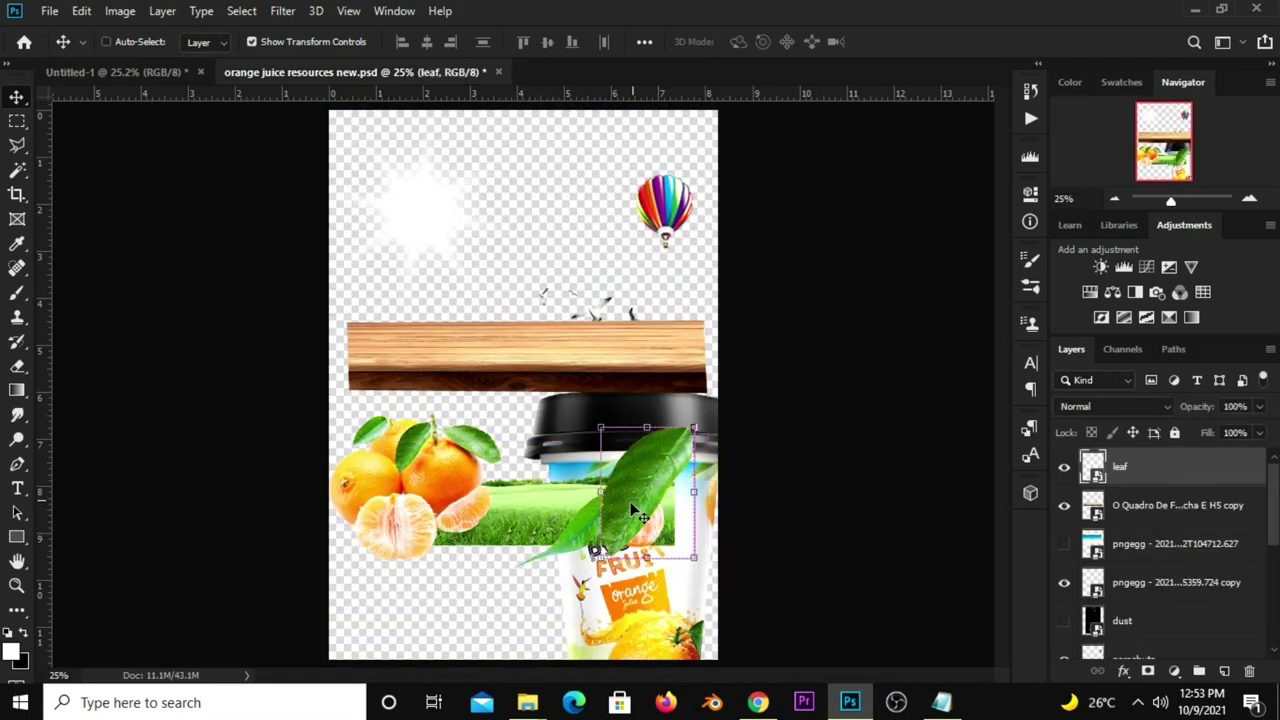
pyautogui.click(160, 70)
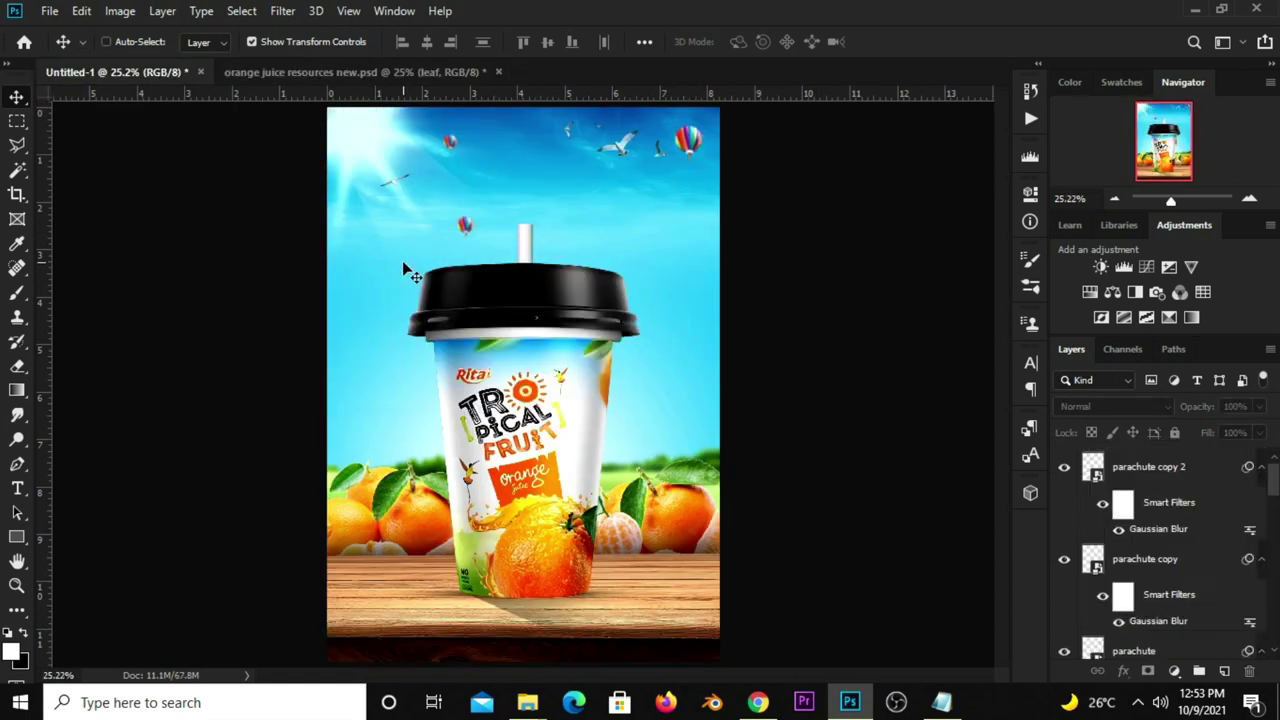
pyautogui.moveTo(415, 275)
pyautogui.mouseDown()
pyautogui.moveTo(500, 330)
pyautogui.moveTo(670, 358)
pyautogui.moveTo(643, 391)
pyautogui.mouseUp()
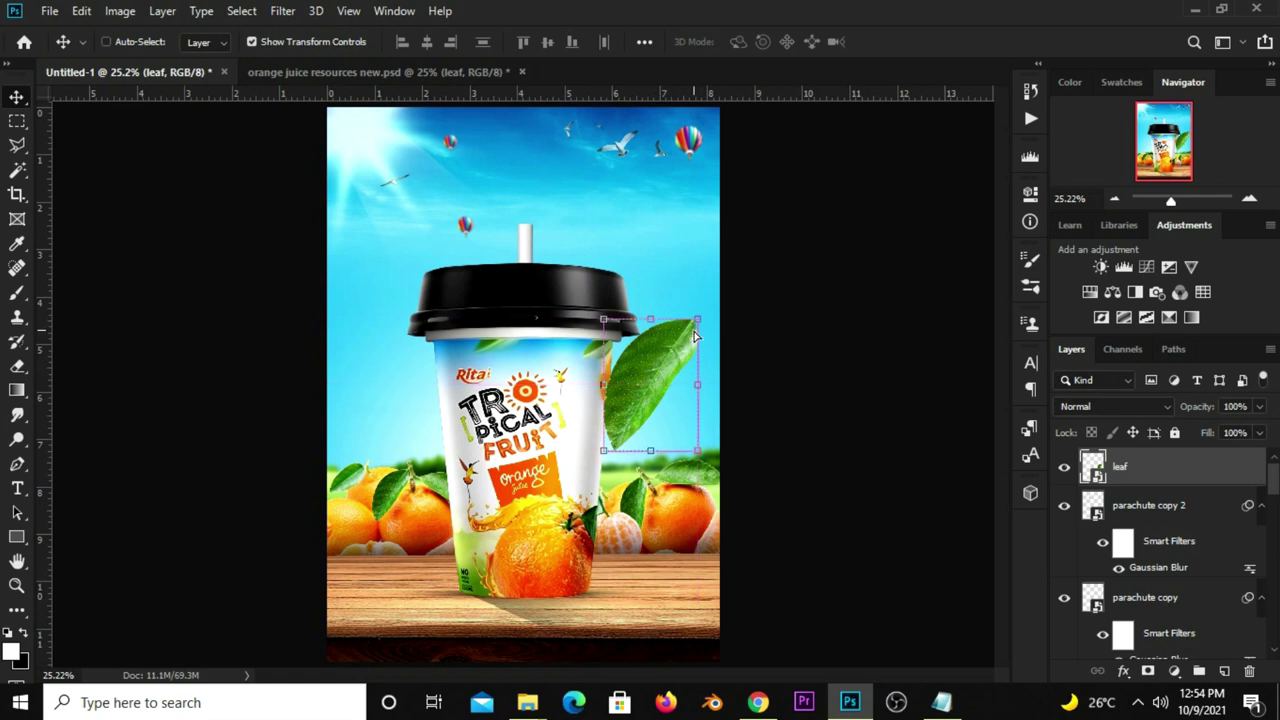
# Duplicate the leaf, hide the original, and move and slightly rotate the copy.
pyautogui.hotkey('ctrl', 'j')
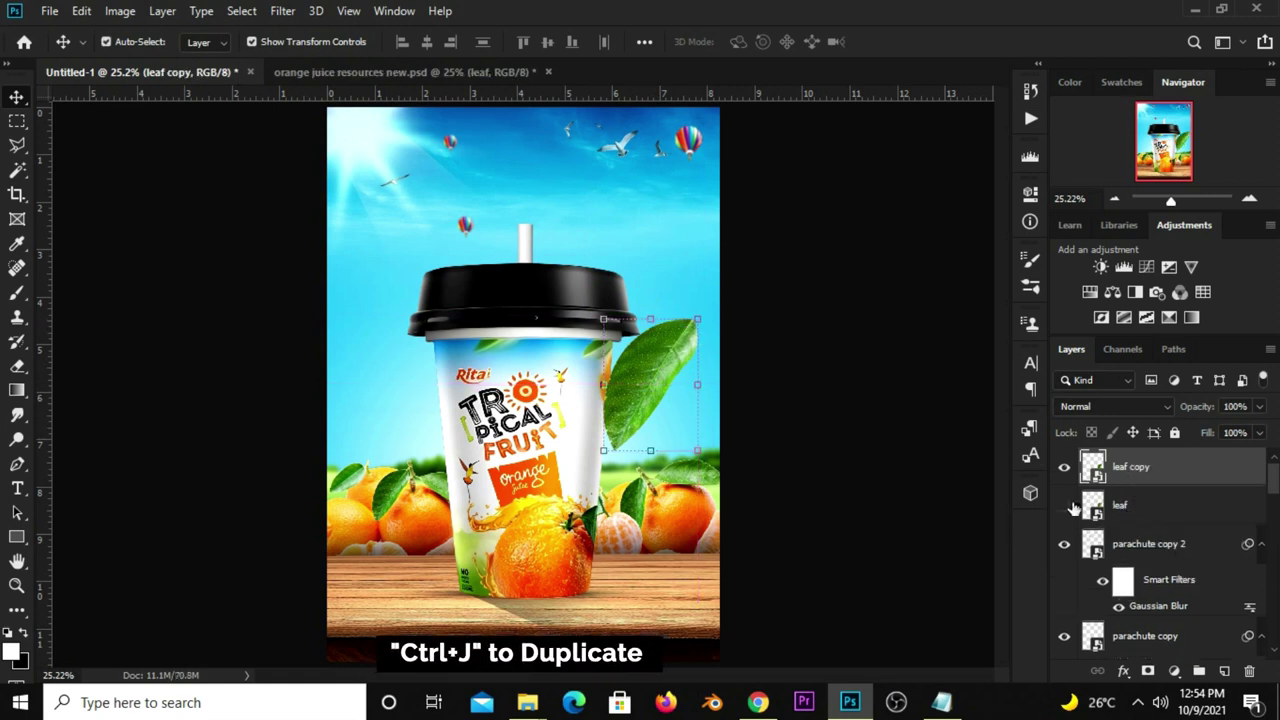
pyautogui.click(1065, 505)
pyautogui.moveTo(690, 425); pyautogui.dragTo(712, 408)
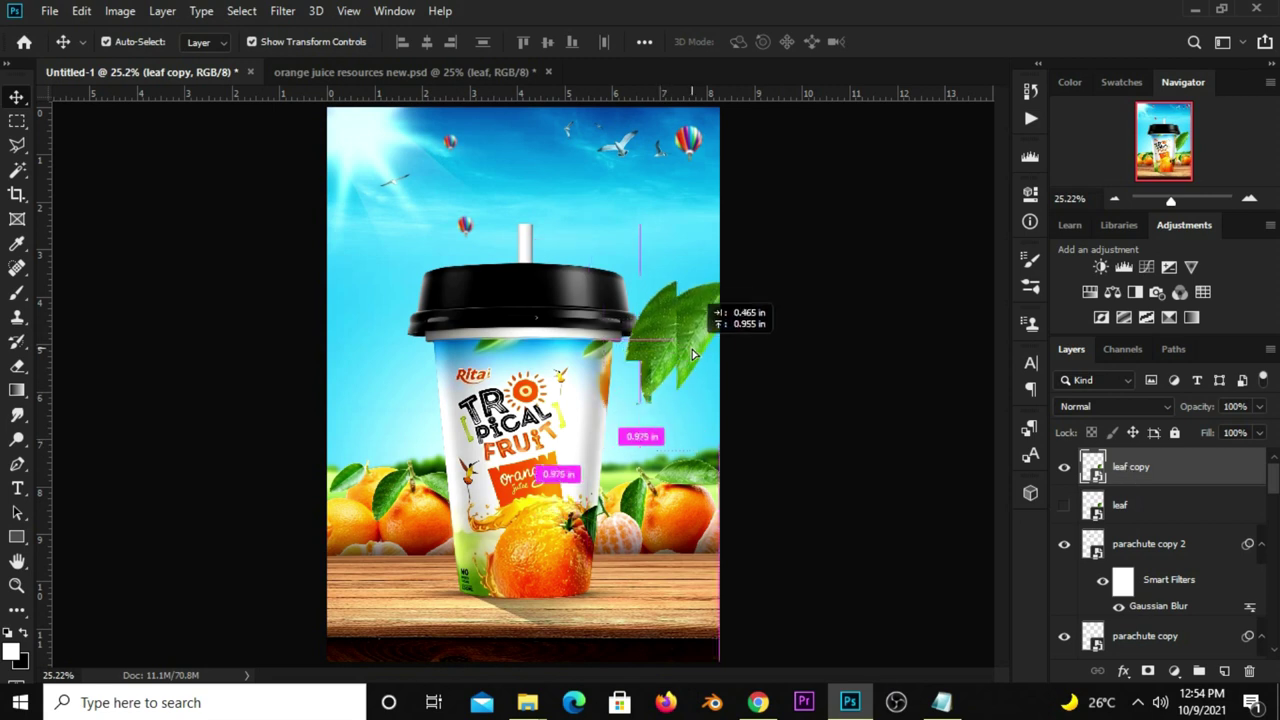
pyautogui.moveTo(724, 298); pyautogui.dragTo(716, 308)
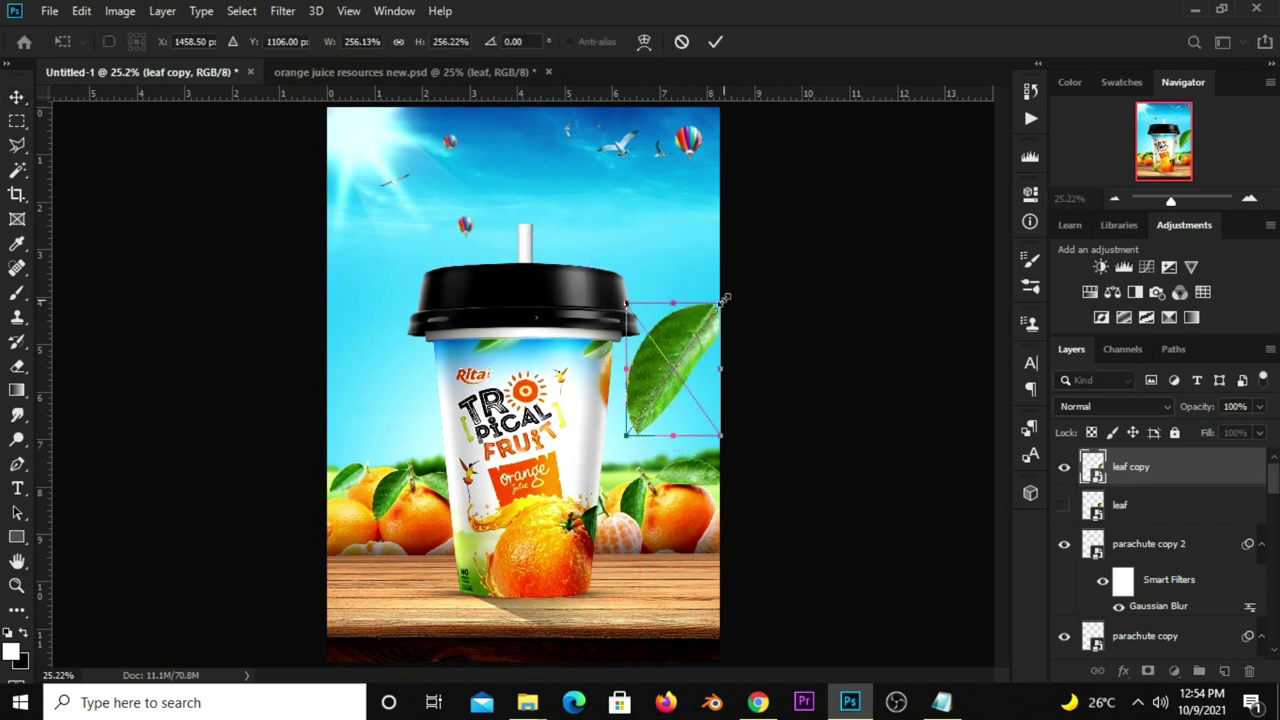
# Convert 'leaf copy' to a smart object and shrink it to about half size.
pyautogui.press('Return')
pyautogui.click(280, 11)
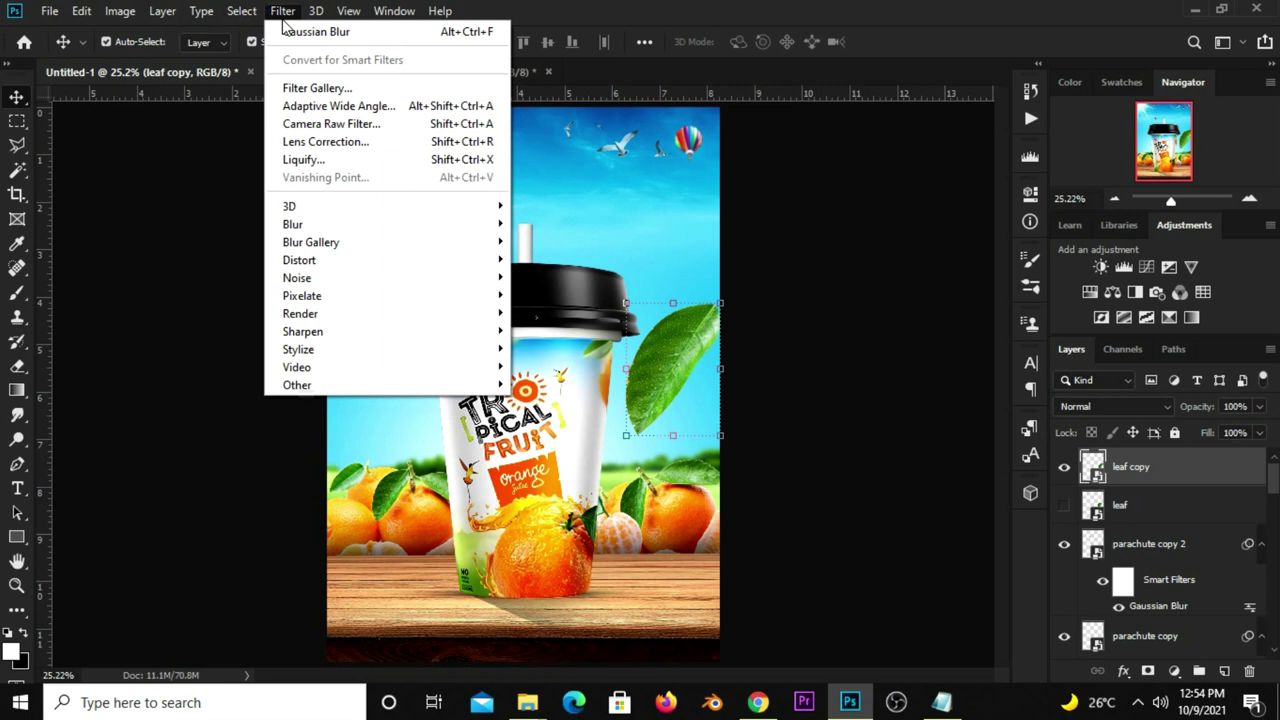
pyautogui.click(234, 251)
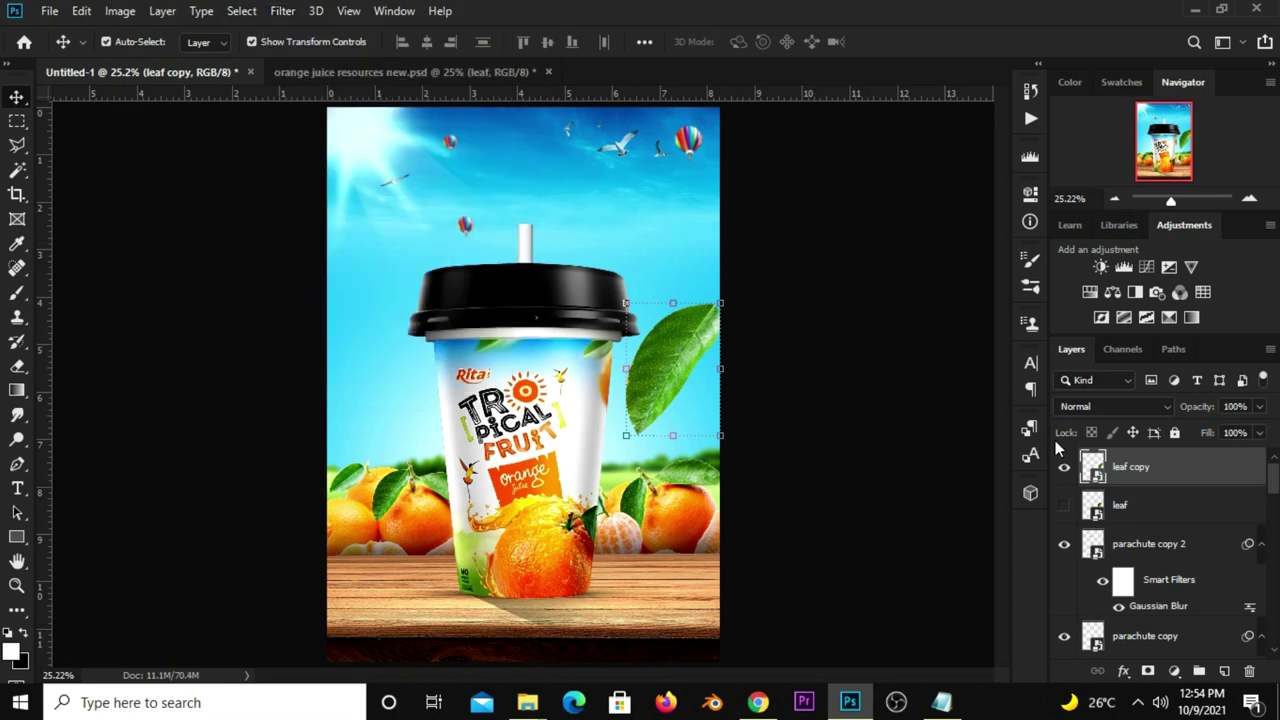
pyautogui.rightClick(1128, 472)
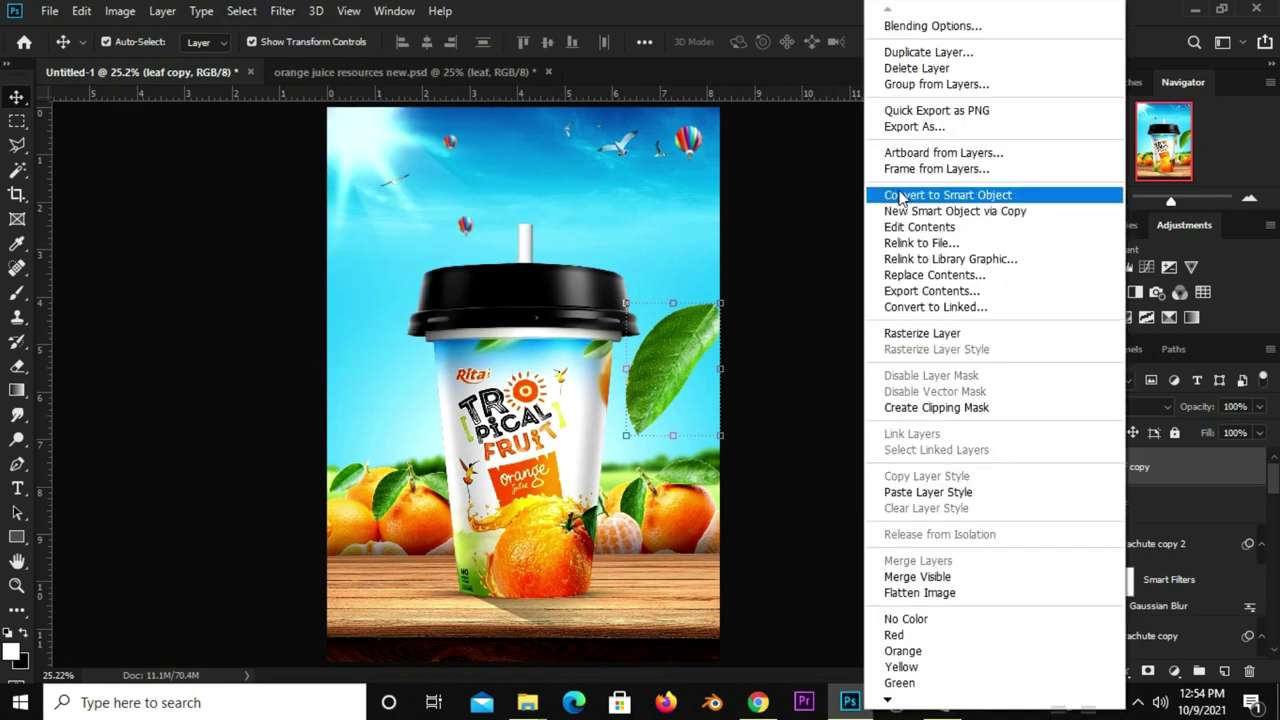
pyautogui.click(895, 196)
pyautogui.moveTo(722, 306)
pyautogui.mouseDown()
pyautogui.moveTo(714, 296)
pyautogui.moveTo(678, 368)
pyautogui.mouseUp()
pyautogui.press('Return')
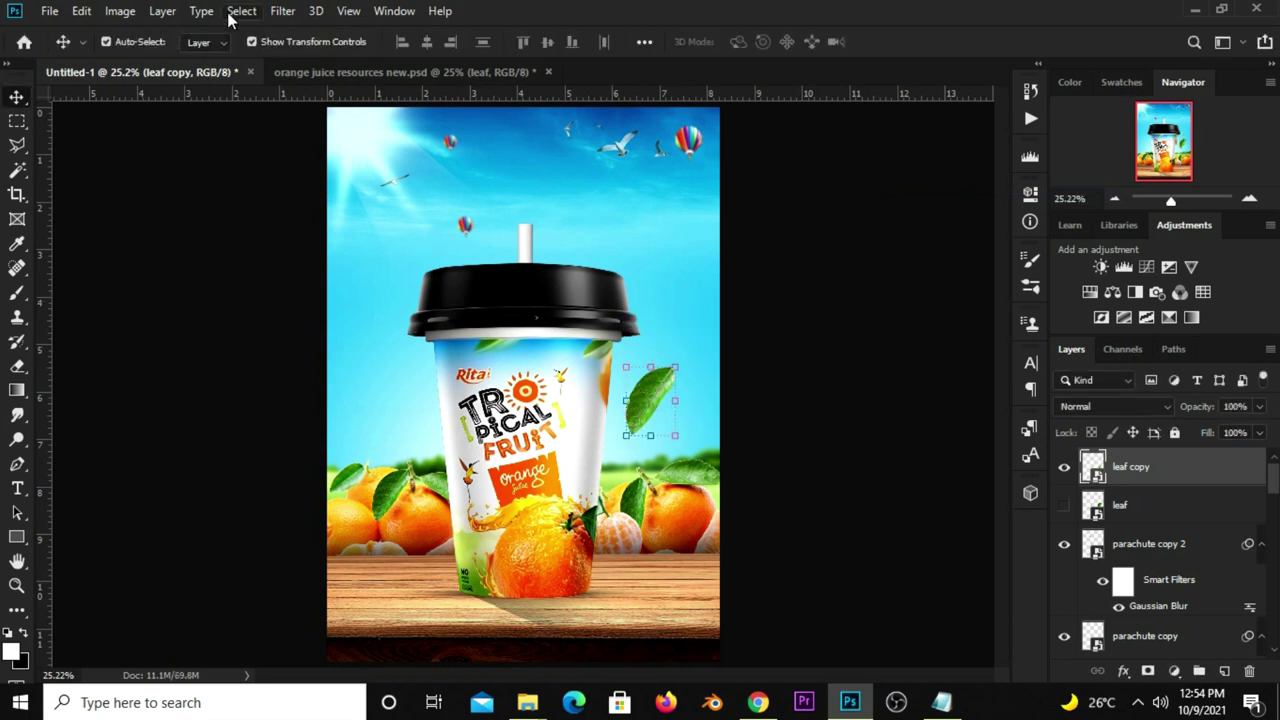
# Apply Gaussian Blur to the leaf, move it beside the lid and scale it to about 38%.
pyautogui.click(281, 11)
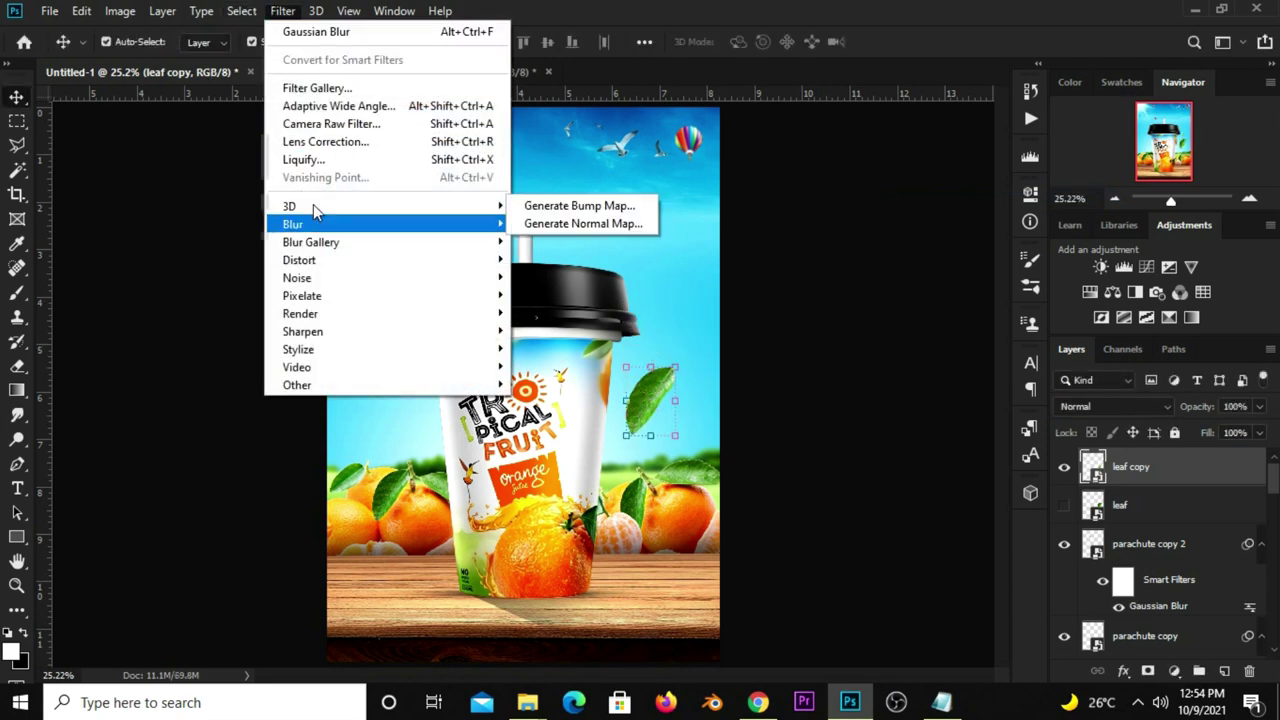
pyautogui.moveTo(292, 224)
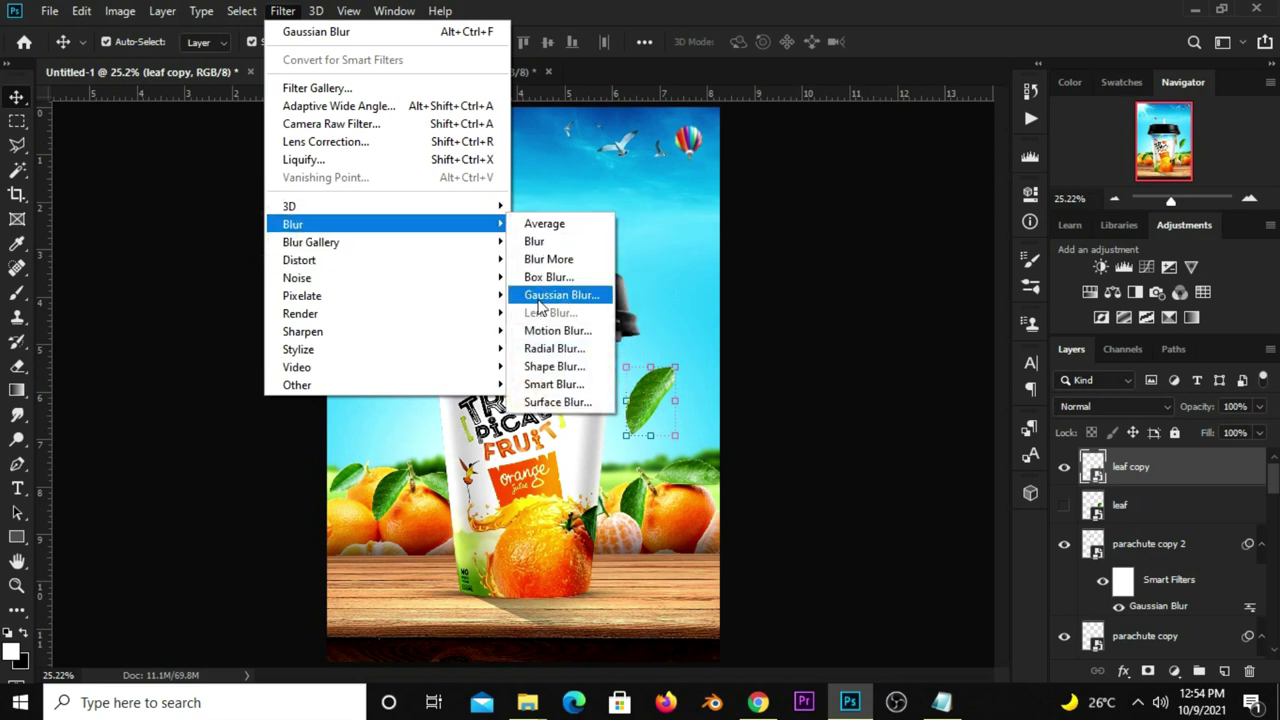
pyautogui.click(548, 296)
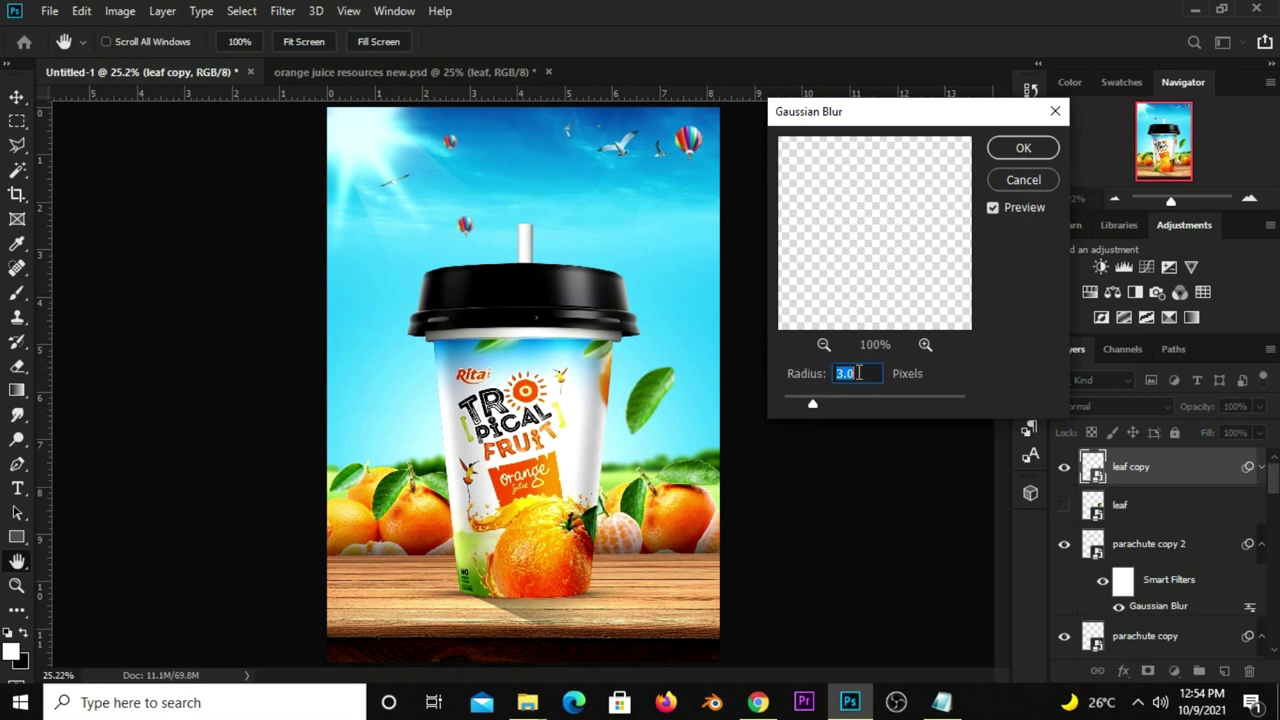
pyautogui.click(1020, 150)
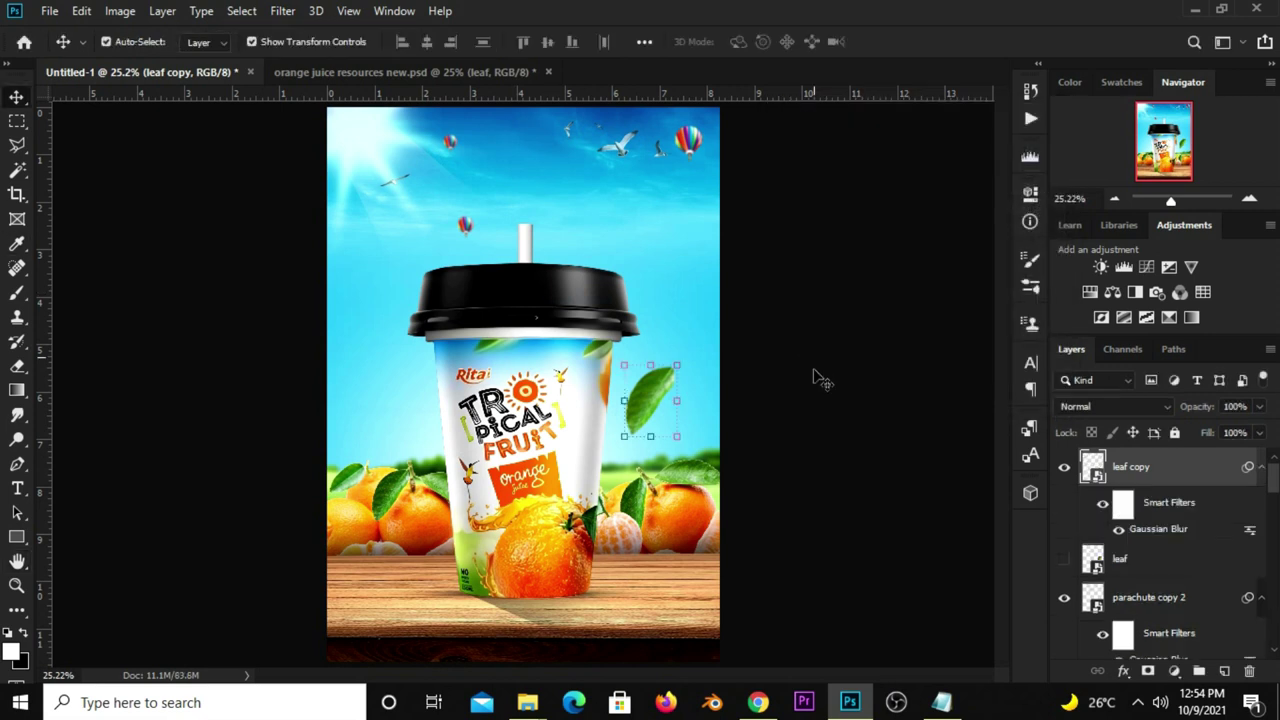
pyautogui.moveTo(651, 395); pyautogui.dragTo(695, 336)
pyautogui.click(728, 297)
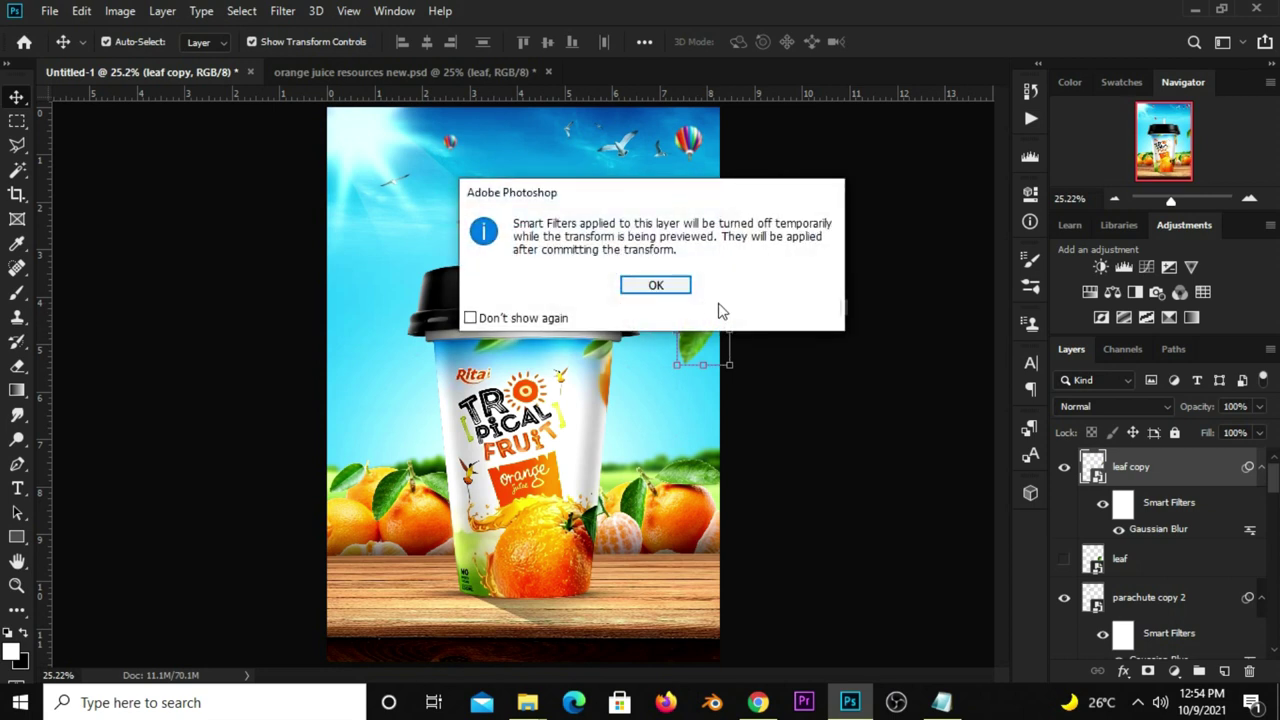
pyautogui.press('Return')
pyautogui.moveTo(712, 306); pyautogui.dragTo(692, 331)
pyautogui.press('Return')
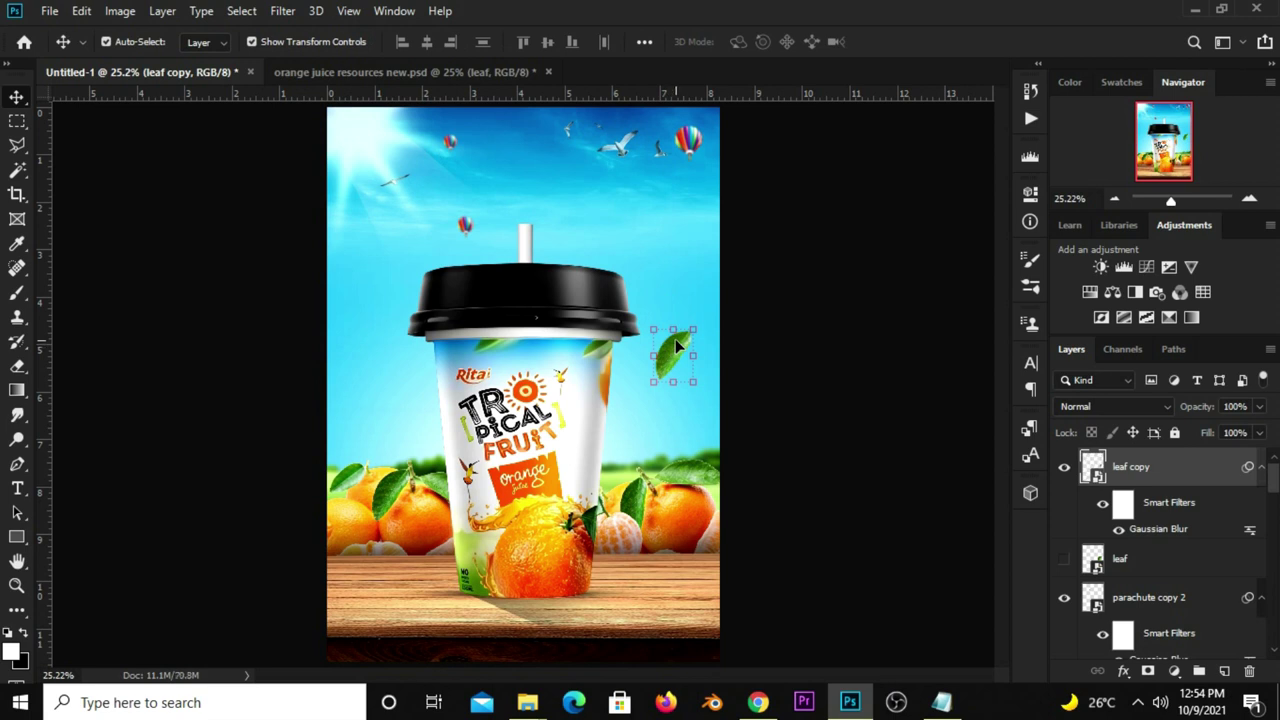
# Duplicate the blurred leaf, place it left of the lid, rotated 90° clockwise and shrunk.
pyautogui.hotkey('ctrl', 'j')
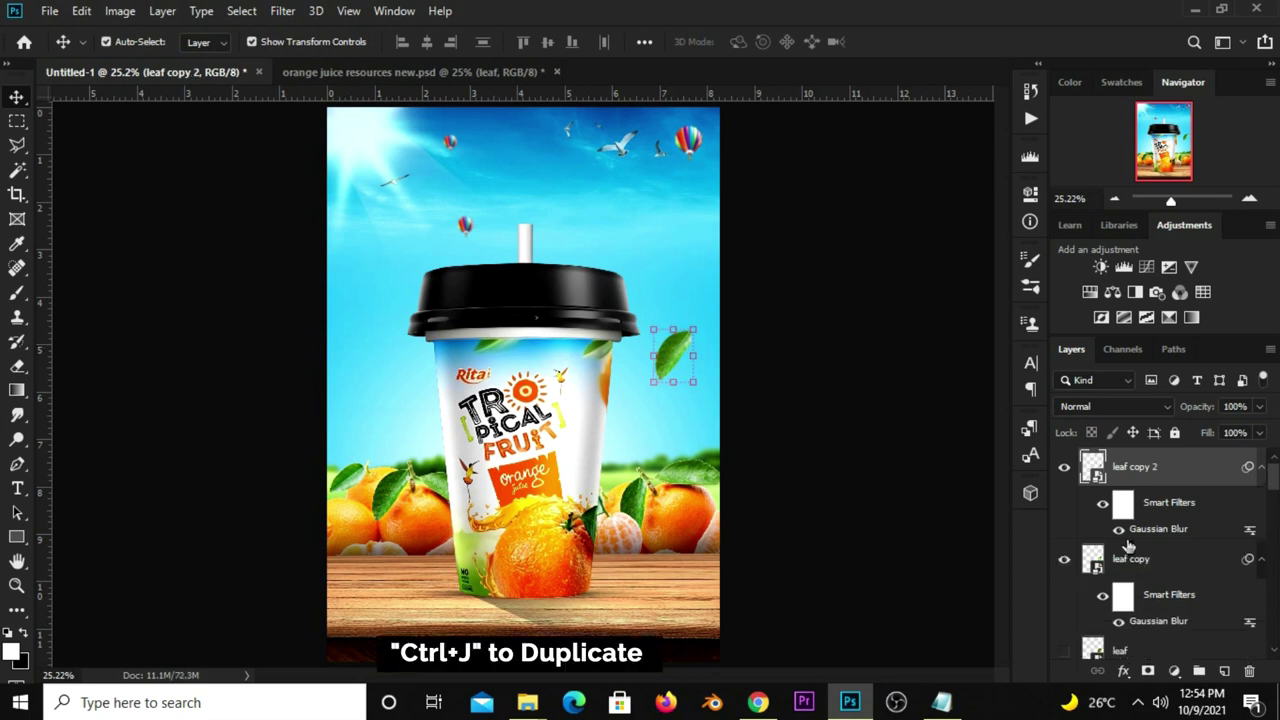
pyautogui.moveTo(665, 352); pyautogui.dragTo(388, 283)
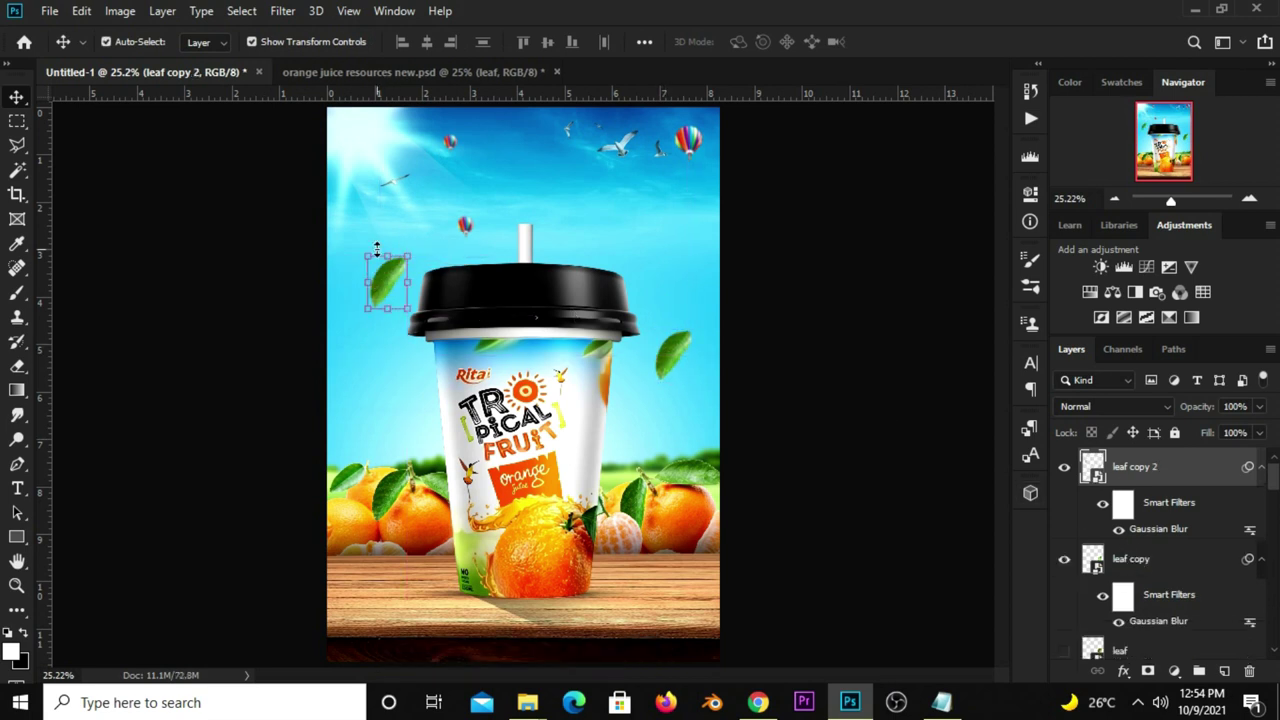
pyautogui.hotkey('ctrl', 't')
pyautogui.click(655, 285)
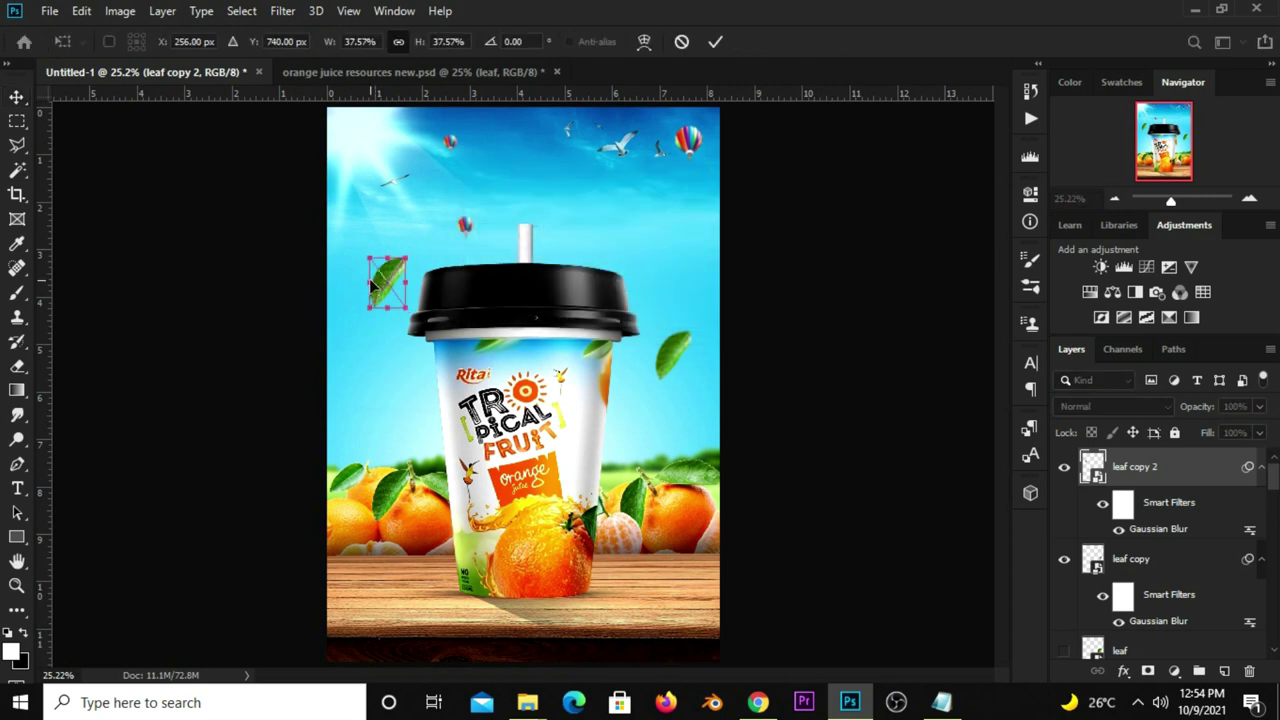
pyautogui.rightClick(387, 281)
pyautogui.click(433, 456)
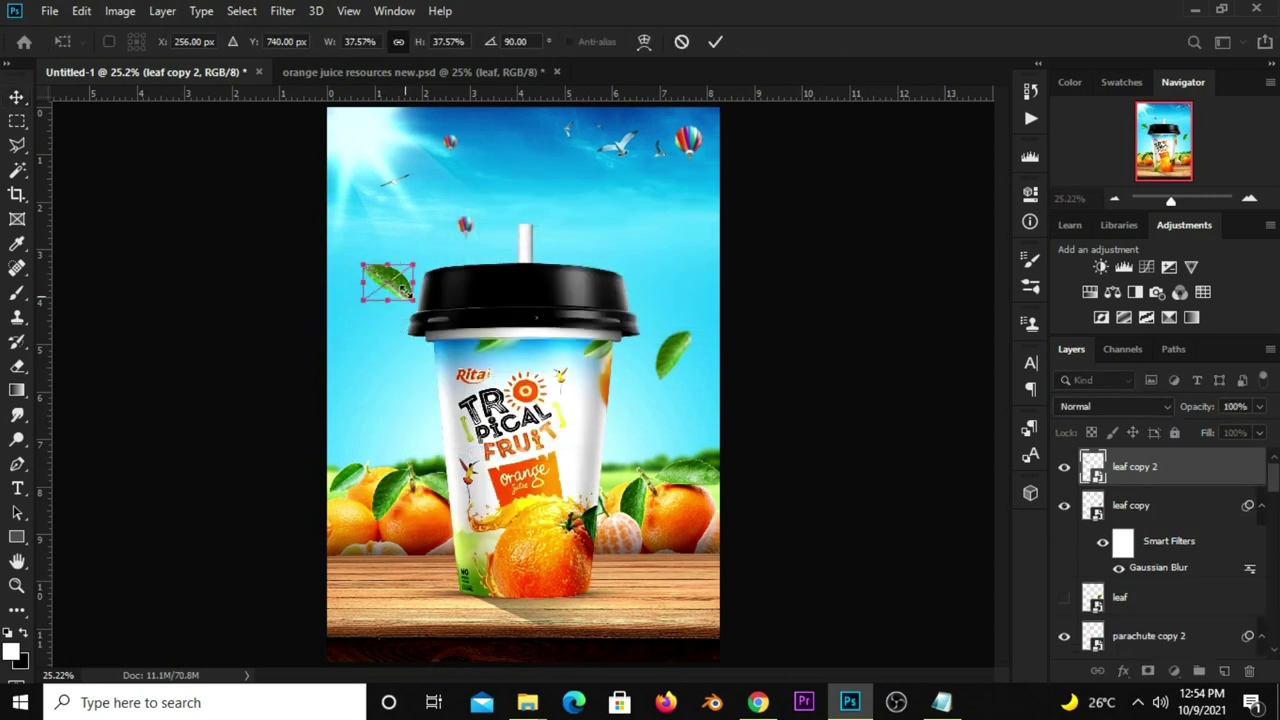
pyautogui.moveTo(412, 290)
pyautogui.mouseDown()
pyautogui.moveTo(398, 284)
pyautogui.moveTo(432, 290)
pyautogui.mouseUp()
pyautogui.press('Return')
# Add another leaf copy near the straw above the lid, scaled to about 21%.
pyautogui.keyDown('ctrl'); pyautogui.click(672, 351); pyautogui.keyUp('ctrl')
pyautogui.hotkey('ctrl', 'j')
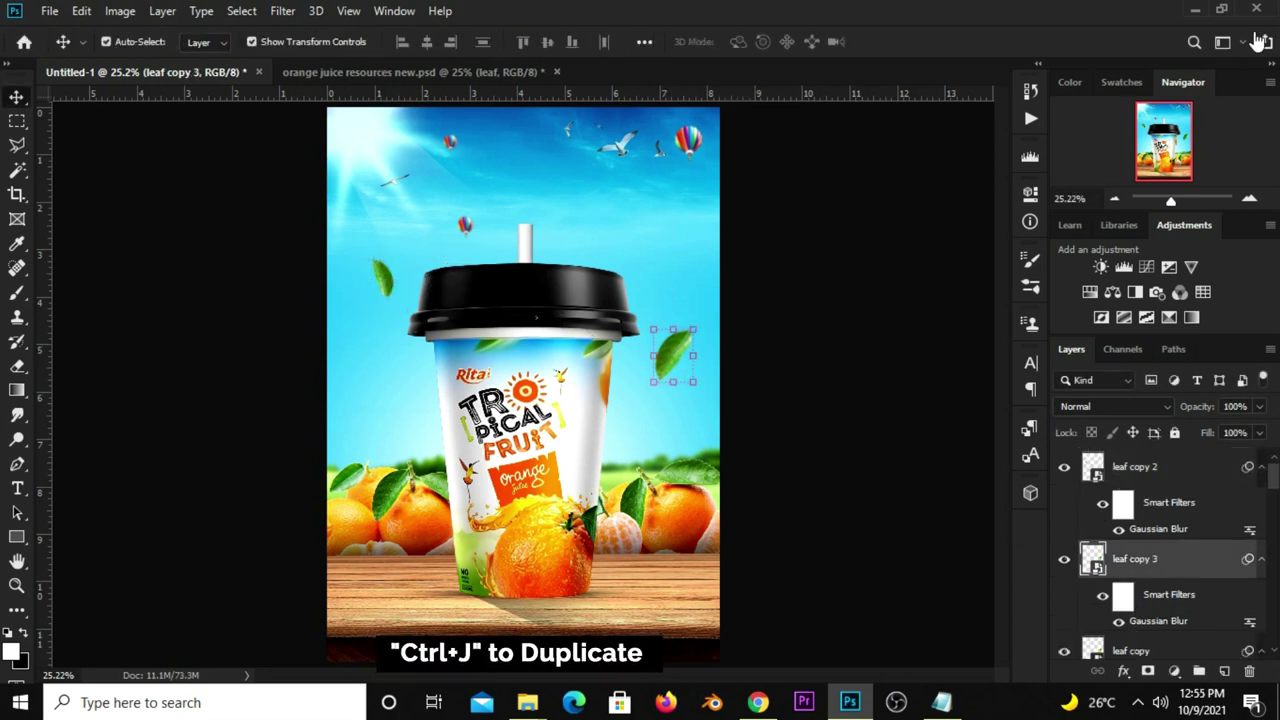
pyautogui.moveTo(662, 347); pyautogui.dragTo(584, 205)
pyautogui.click(615, 183)
pyautogui.click(656, 284)
pyautogui.moveTo(615, 183)
pyautogui.mouseDown()
pyautogui.moveTo(598, 211)
pyautogui.moveTo(605, 284)
pyautogui.mouseUp()
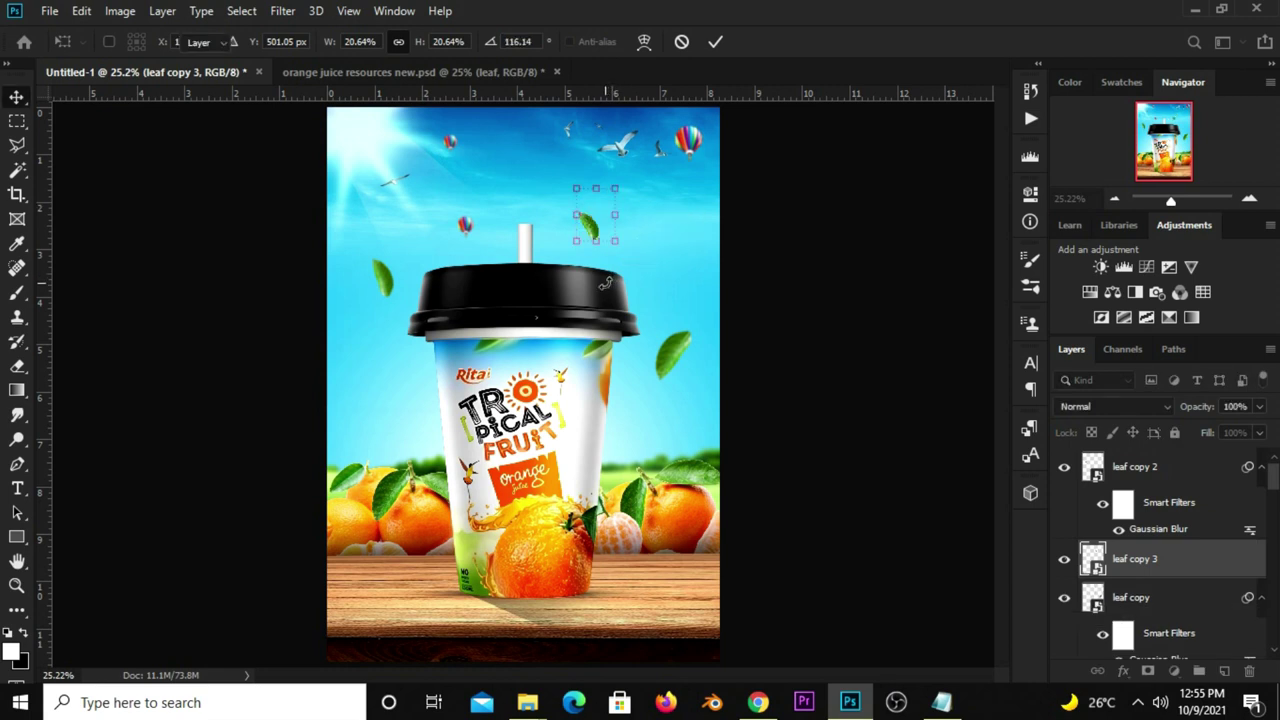
pyautogui.press('Return')
pyautogui.keyDown('ctrl'); pyautogui.click(669, 351); pyautogui.keyUp('ctrl')
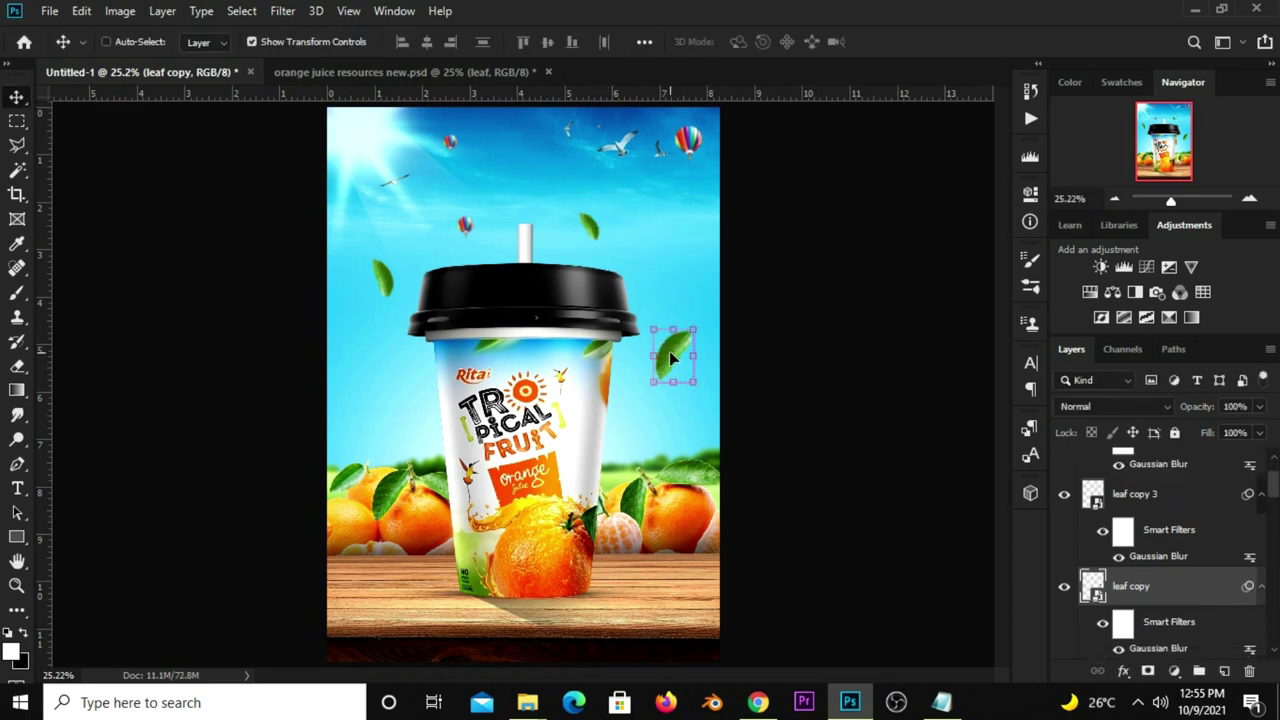
# Duplicate the leaf, move it to the top near the balloon and rotate it about -93°.
pyautogui.hotkey('ctrl', 'j')
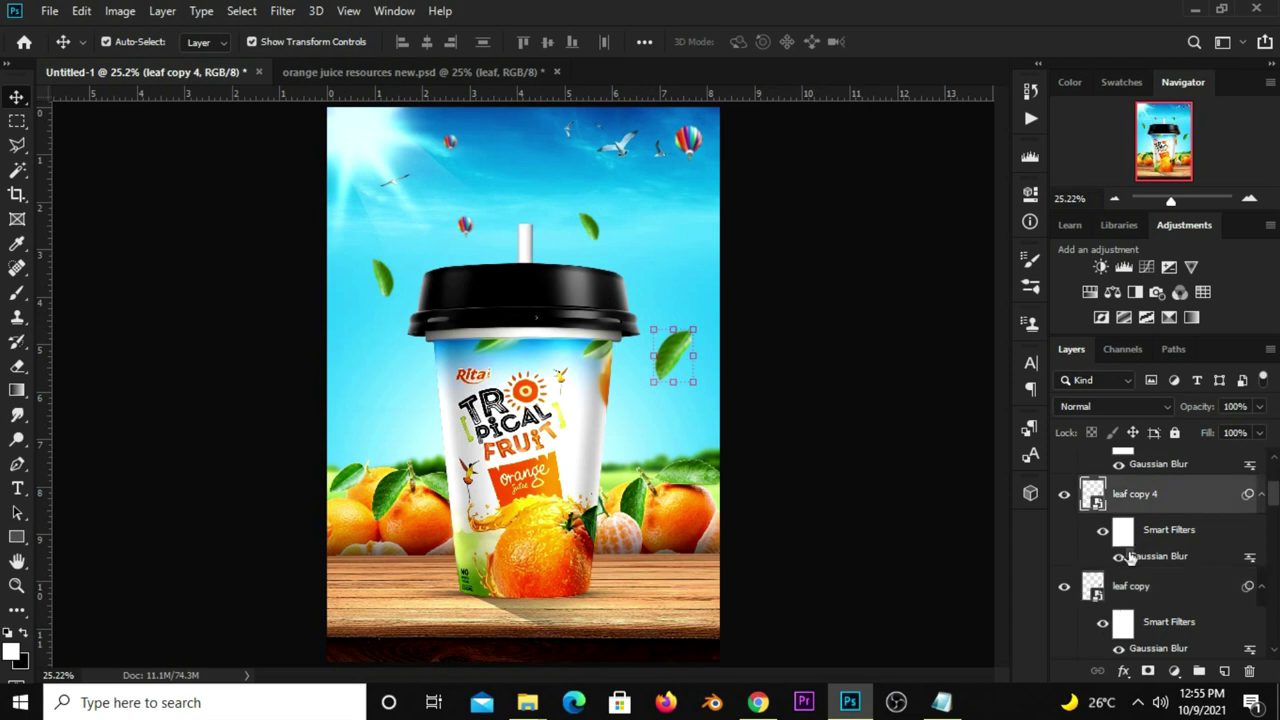
pyautogui.moveTo(671, 355); pyautogui.dragTo(466, 139)
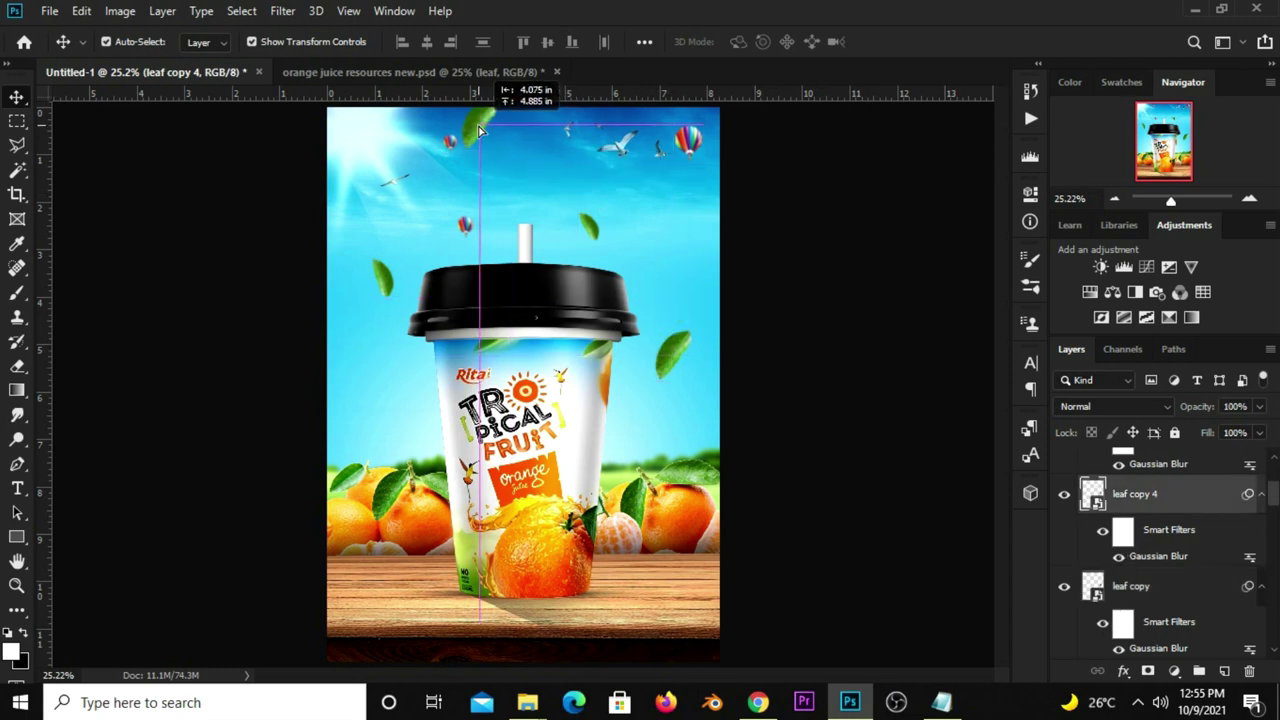
pyautogui.hotkey('ctrl', 't')
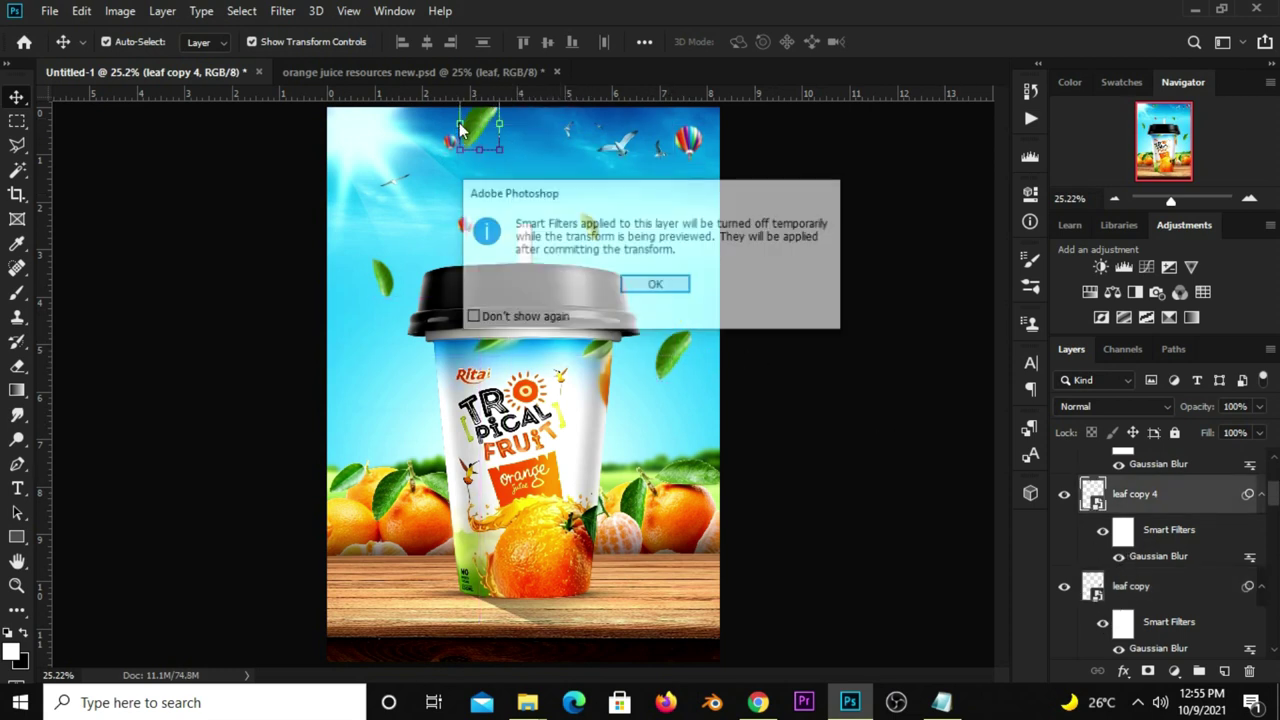
pyautogui.click(651, 283)
pyautogui.moveTo(455, 160); pyautogui.dragTo(500, 170)
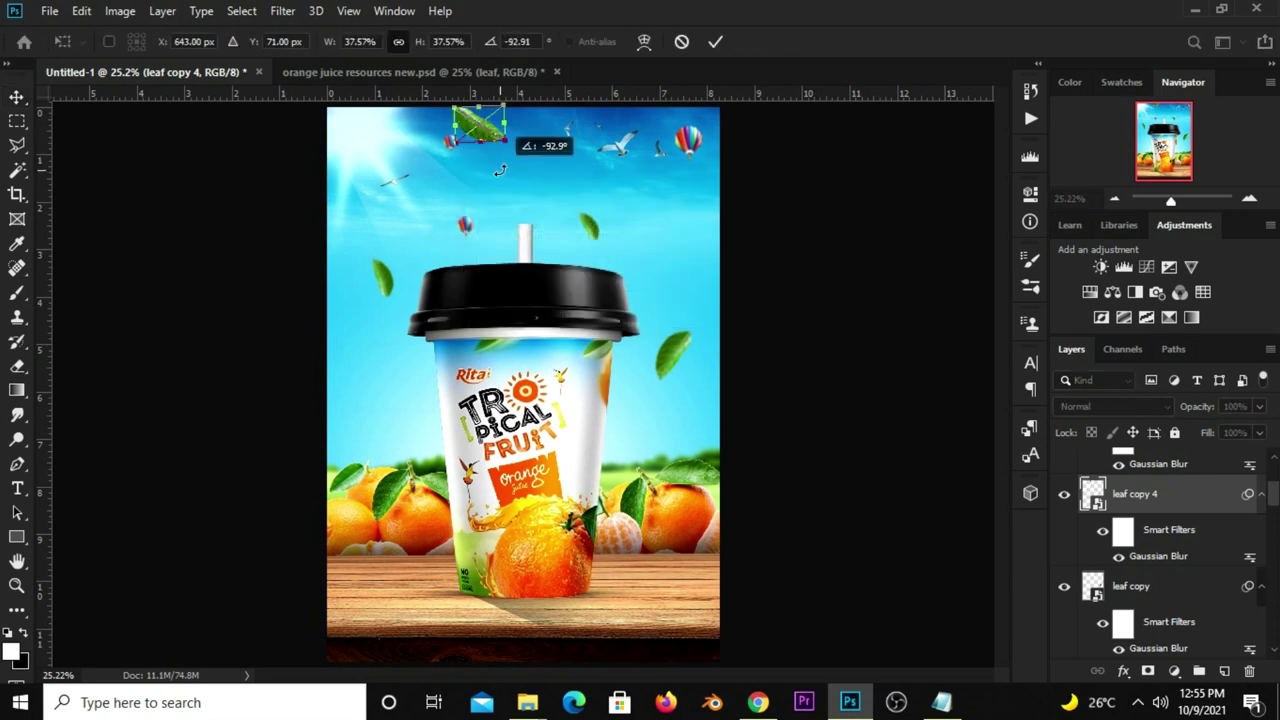
pyautogui.press('Return')
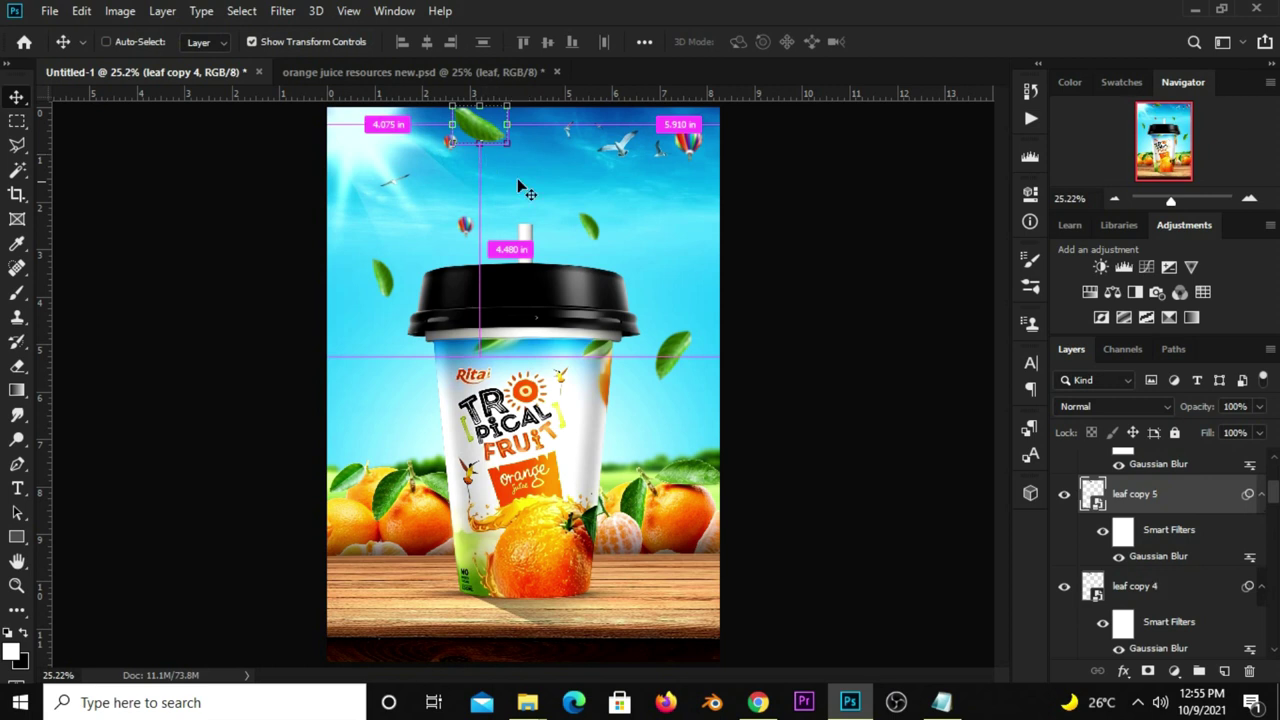
# Place a leaf copy at the left edge beside the cup, rotated 180° and shrunk to about 20%.
pyautogui.scroll(1, 1128, 530)
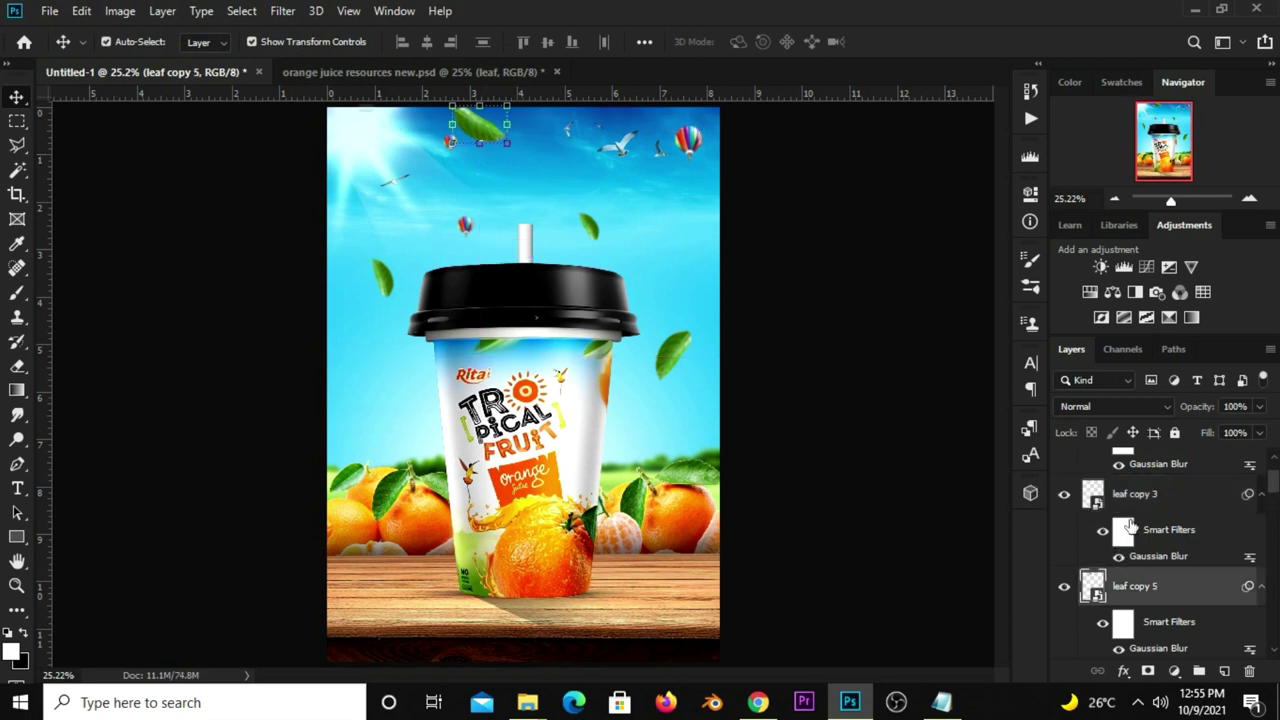
pyautogui.moveTo(473, 115); pyautogui.dragTo(368, 362)
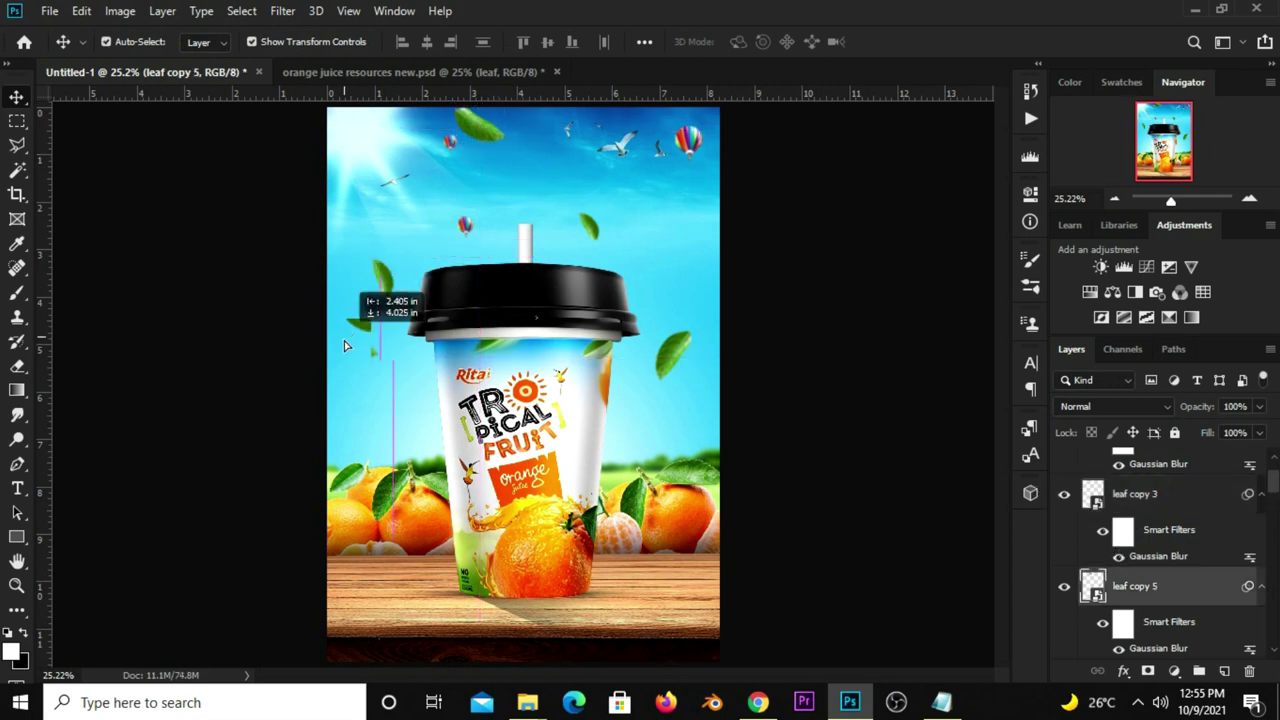
pyautogui.click(370, 357)
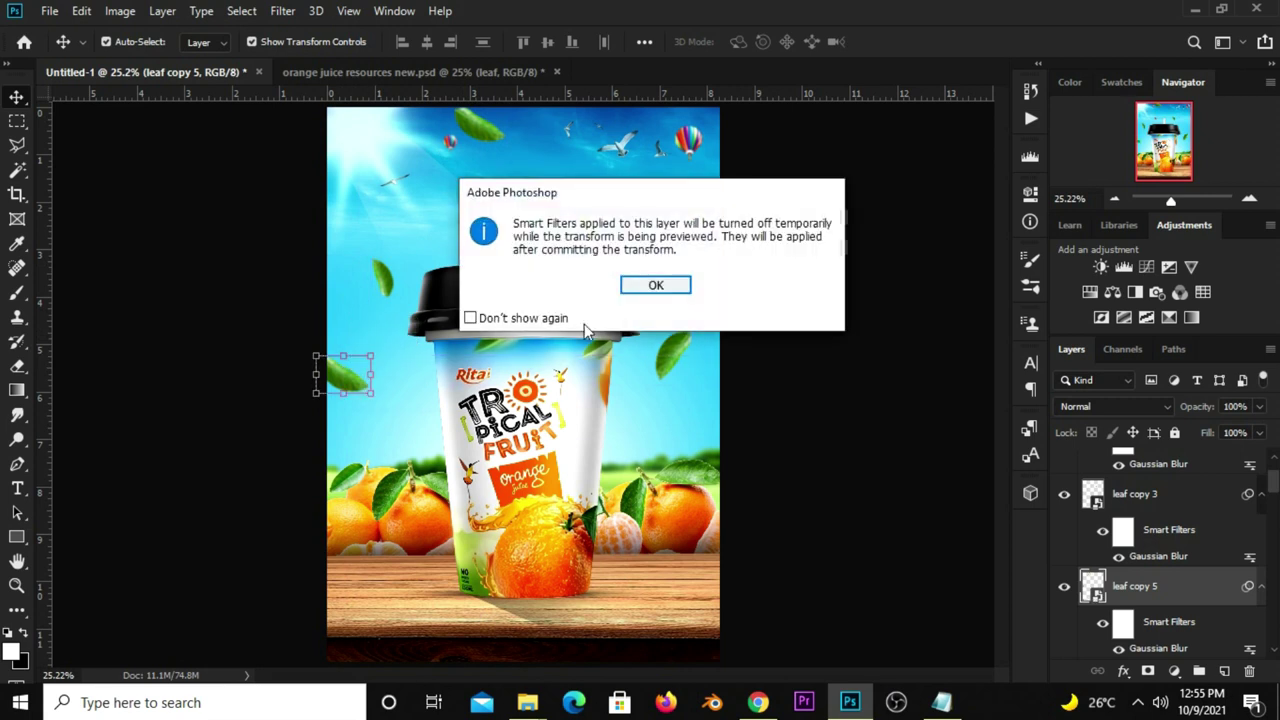
pyautogui.click(656, 283)
pyautogui.rightClick(336, 381)
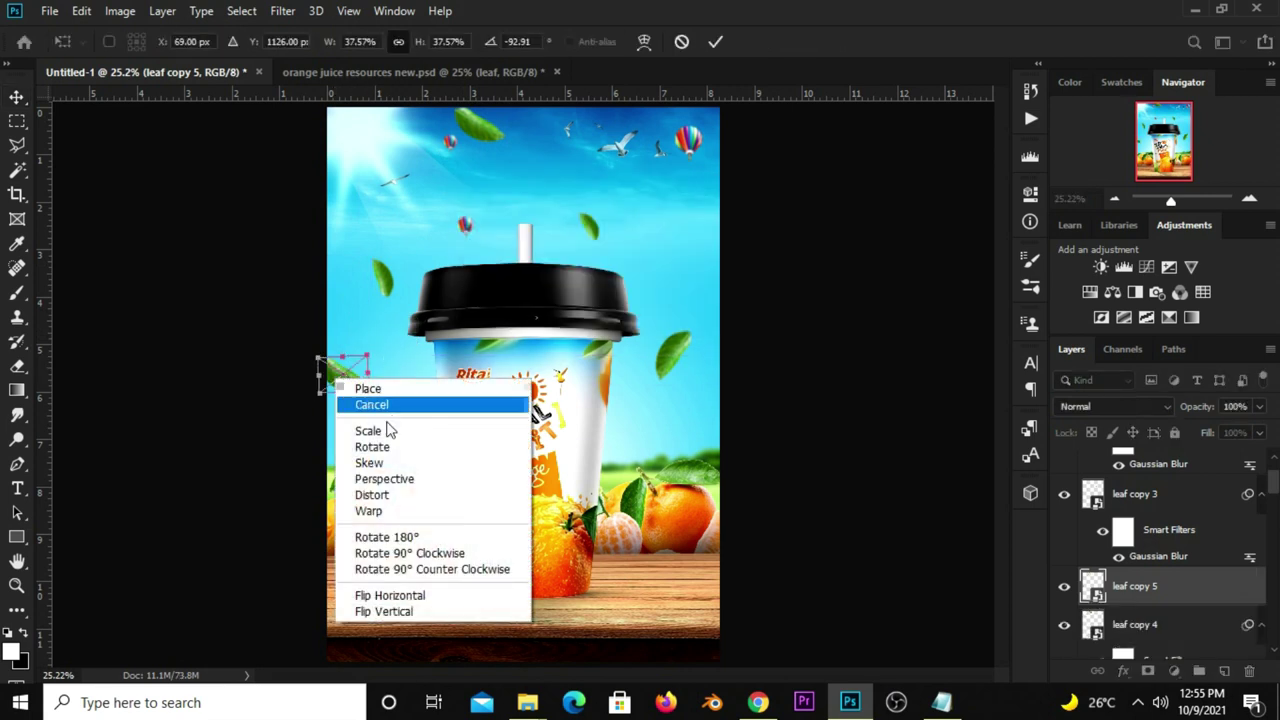
pyautogui.click(410, 474)
pyautogui.rightClick(336, 378)
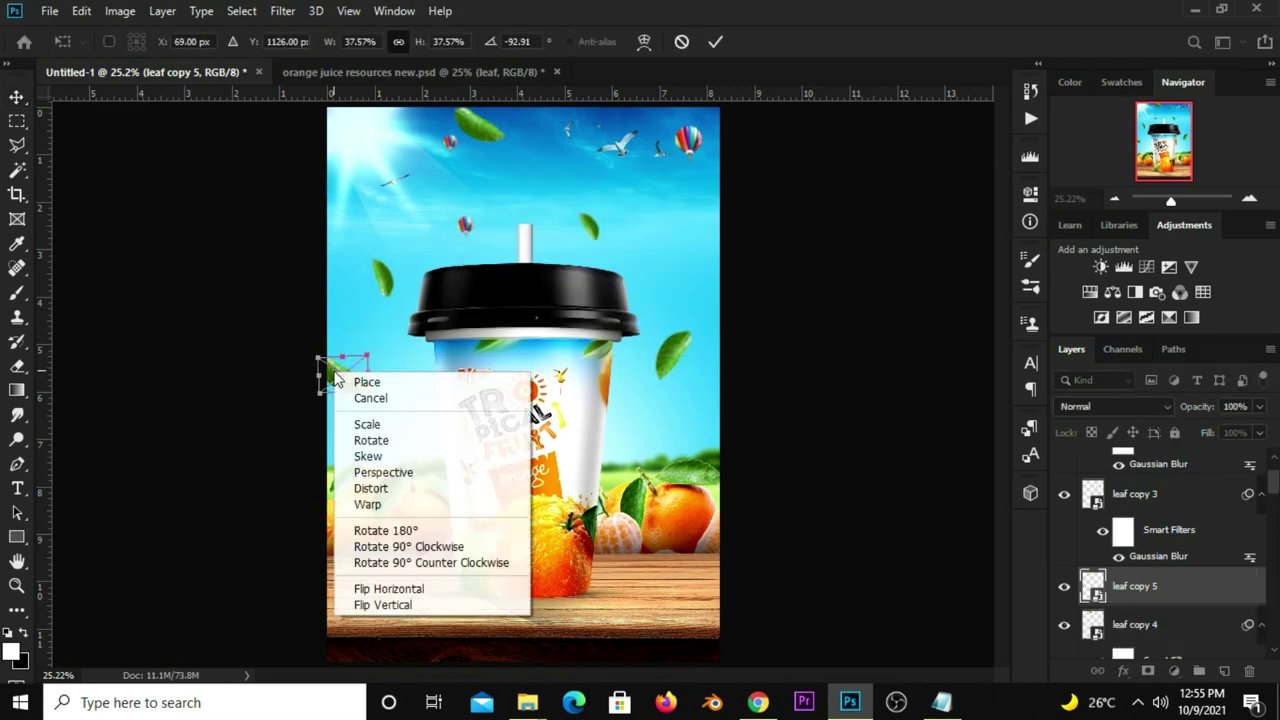
pyautogui.click(395, 530)
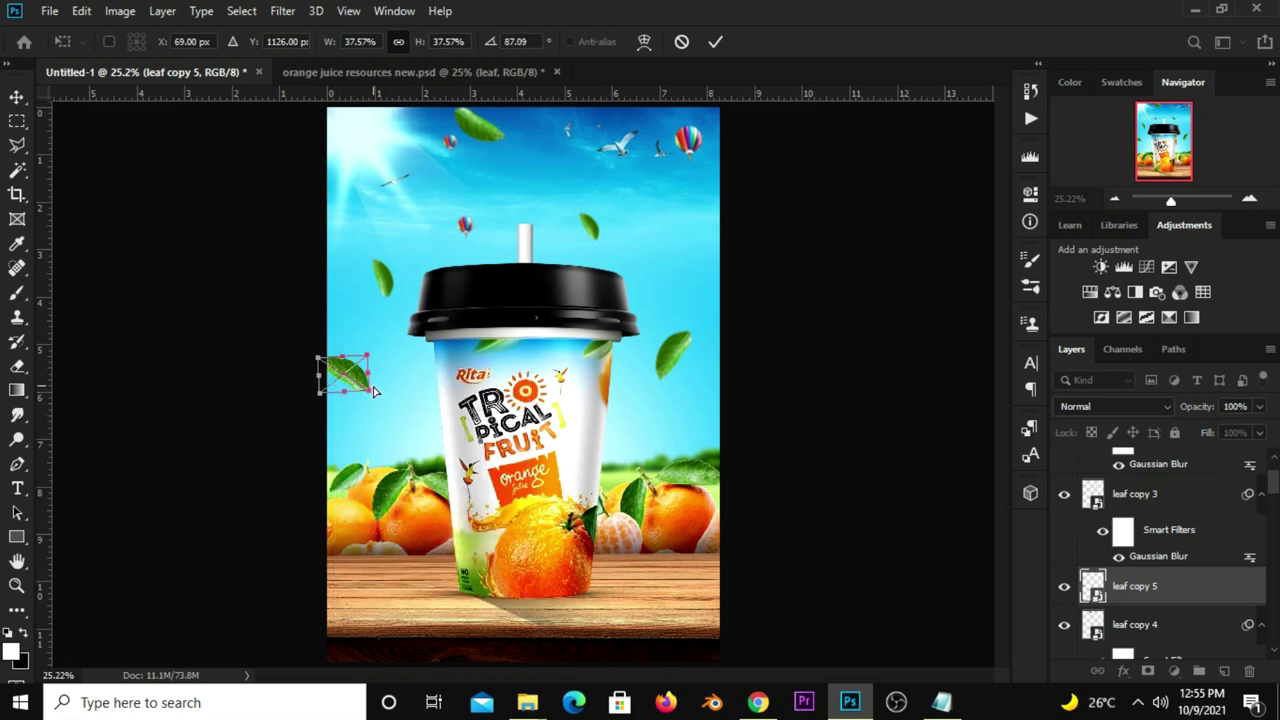
pyautogui.click(716, 41)
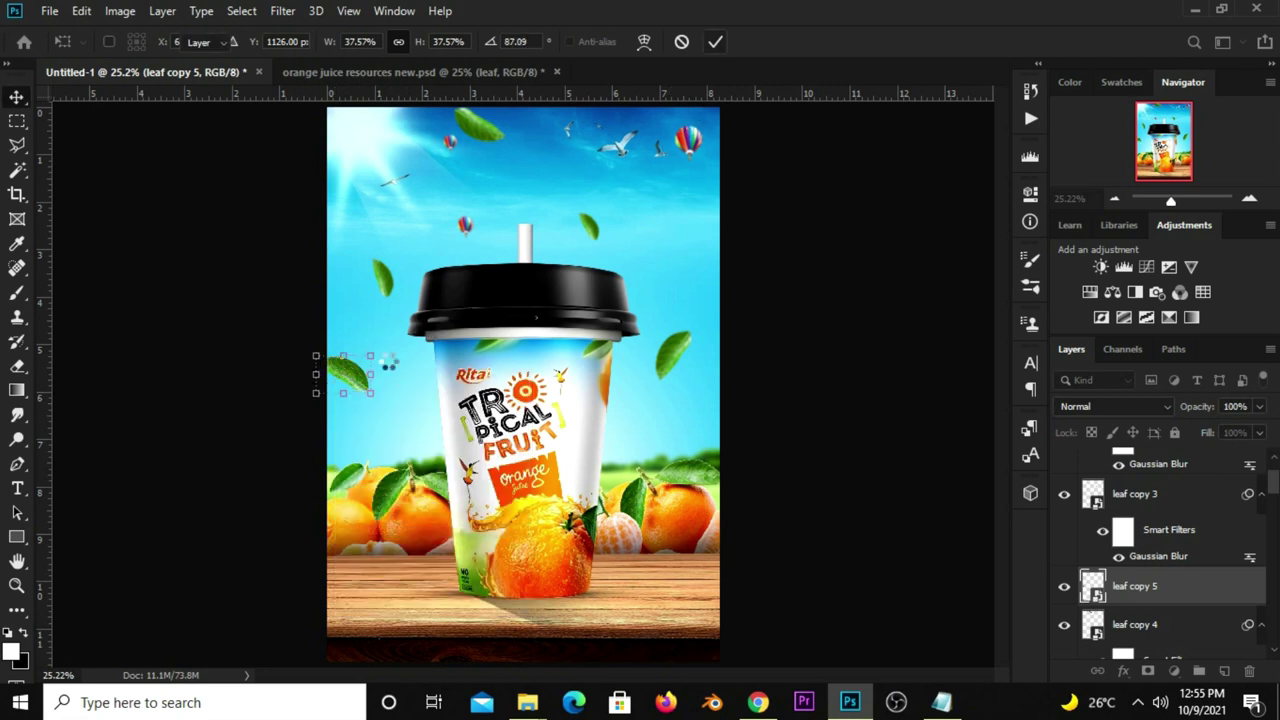
pyautogui.click(372, 392)
pyautogui.click(625, 292)
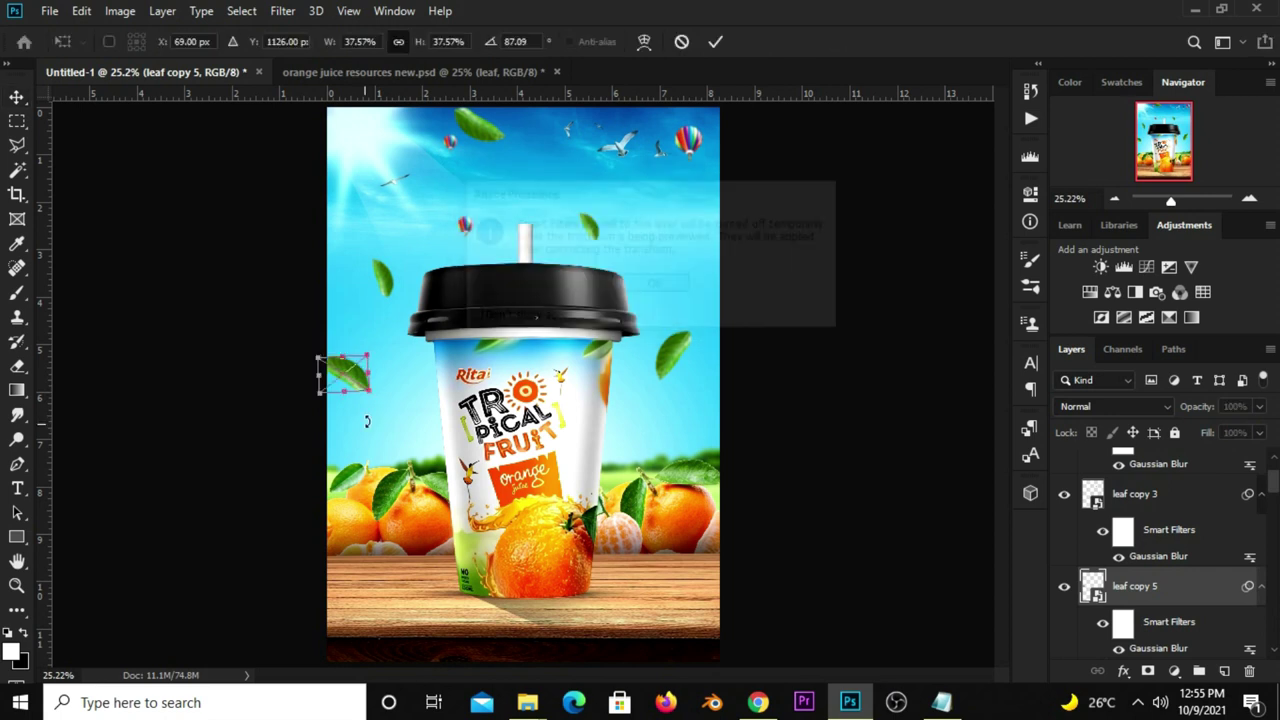
pyautogui.moveTo(378, 398); pyautogui.dragTo(380, 386)
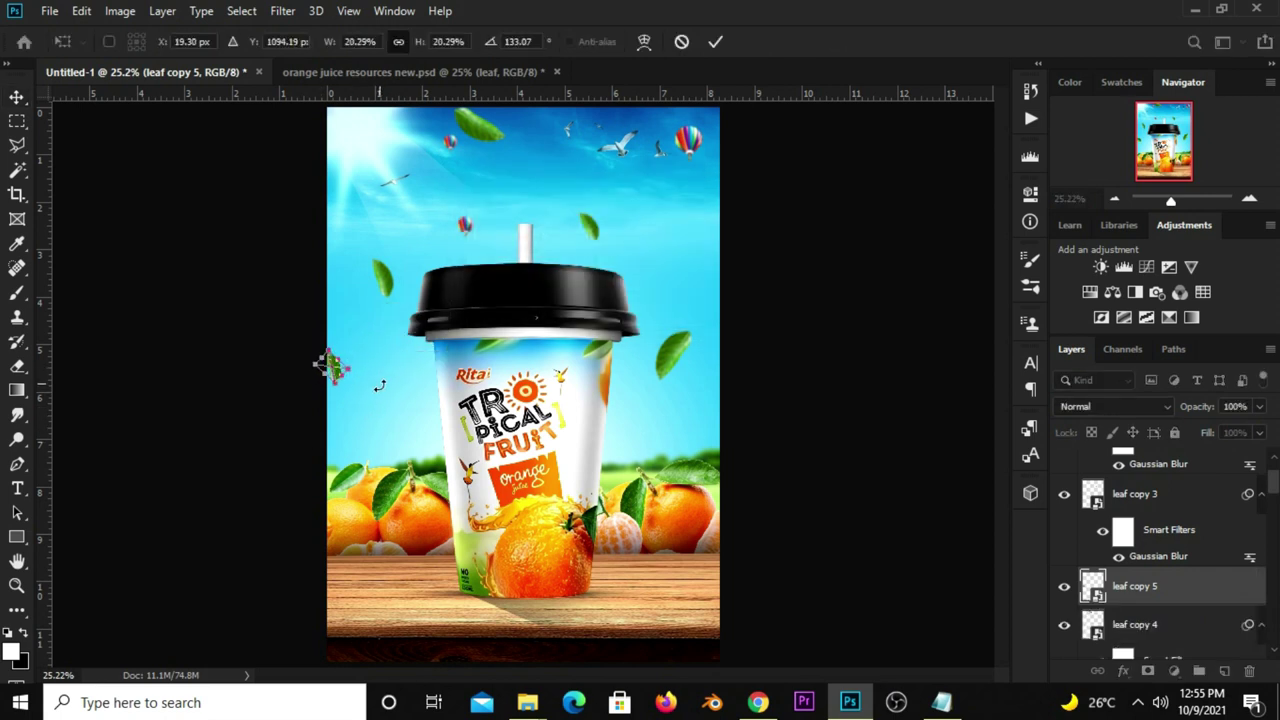
# Commit the last leaf and add a Curves 3 adjustment bent to darken the image.
pyautogui.press('Return')
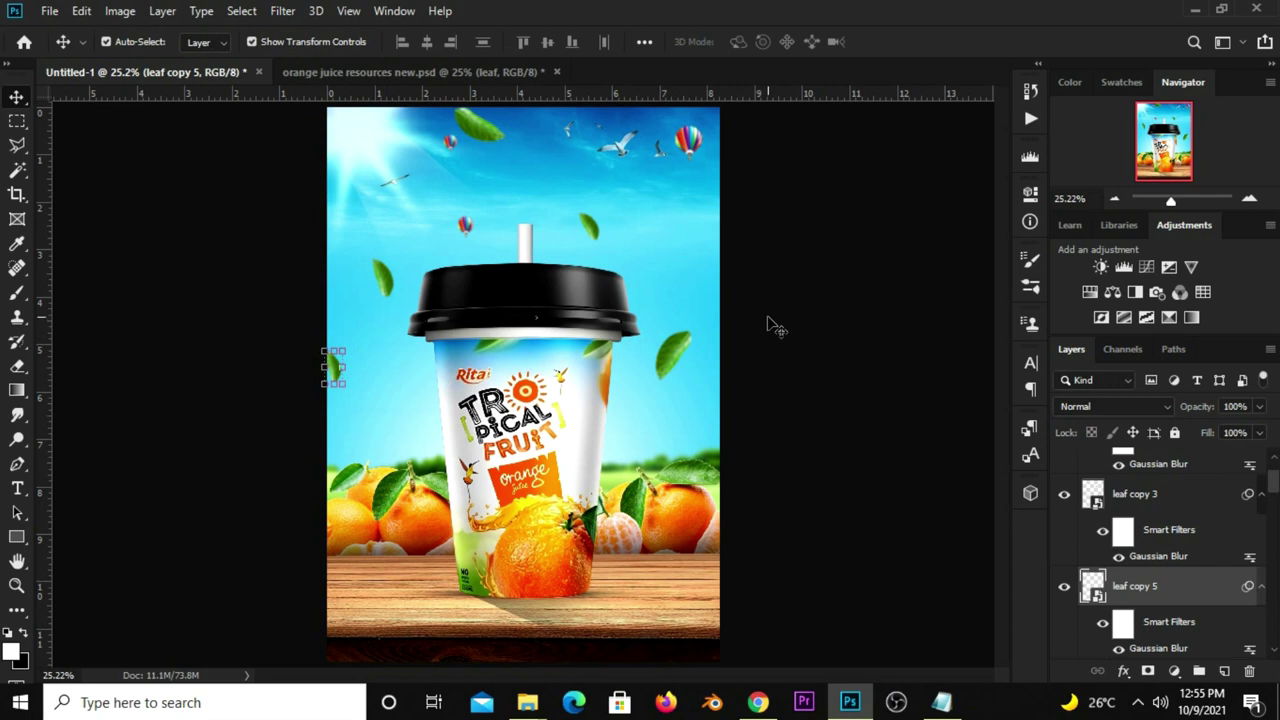
pyautogui.click(770, 322)
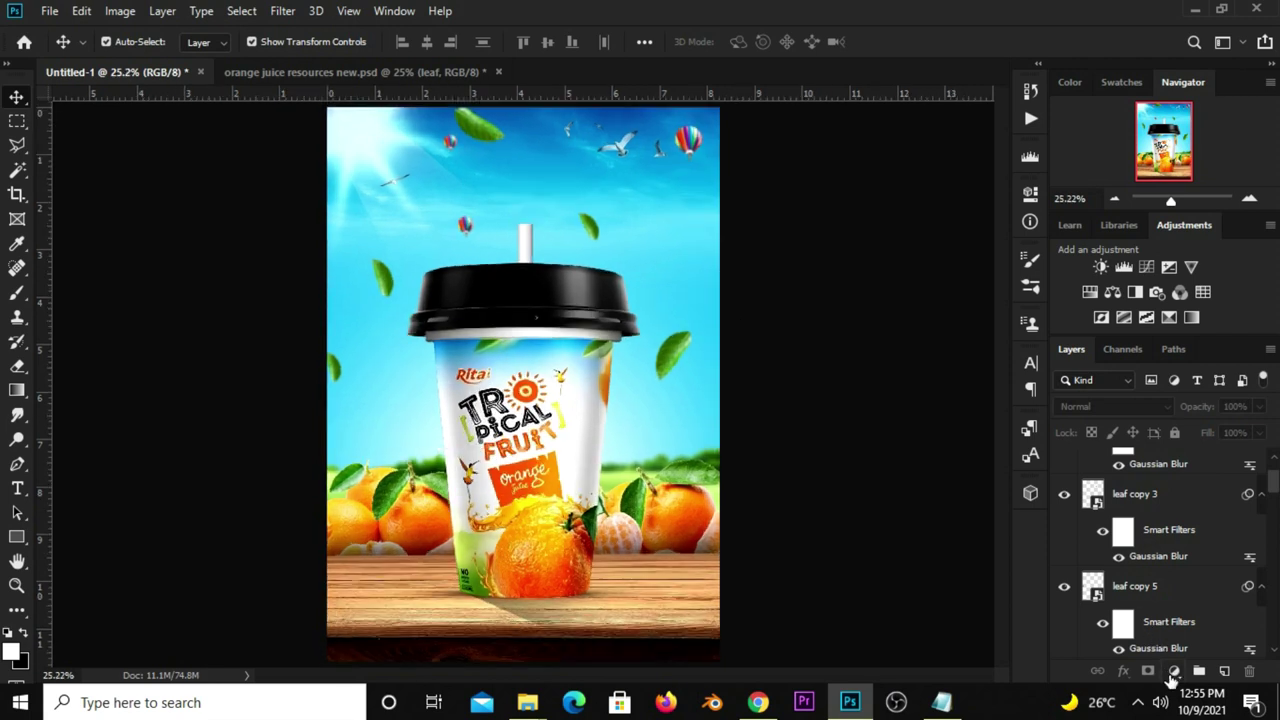
pyautogui.click(1172, 673)
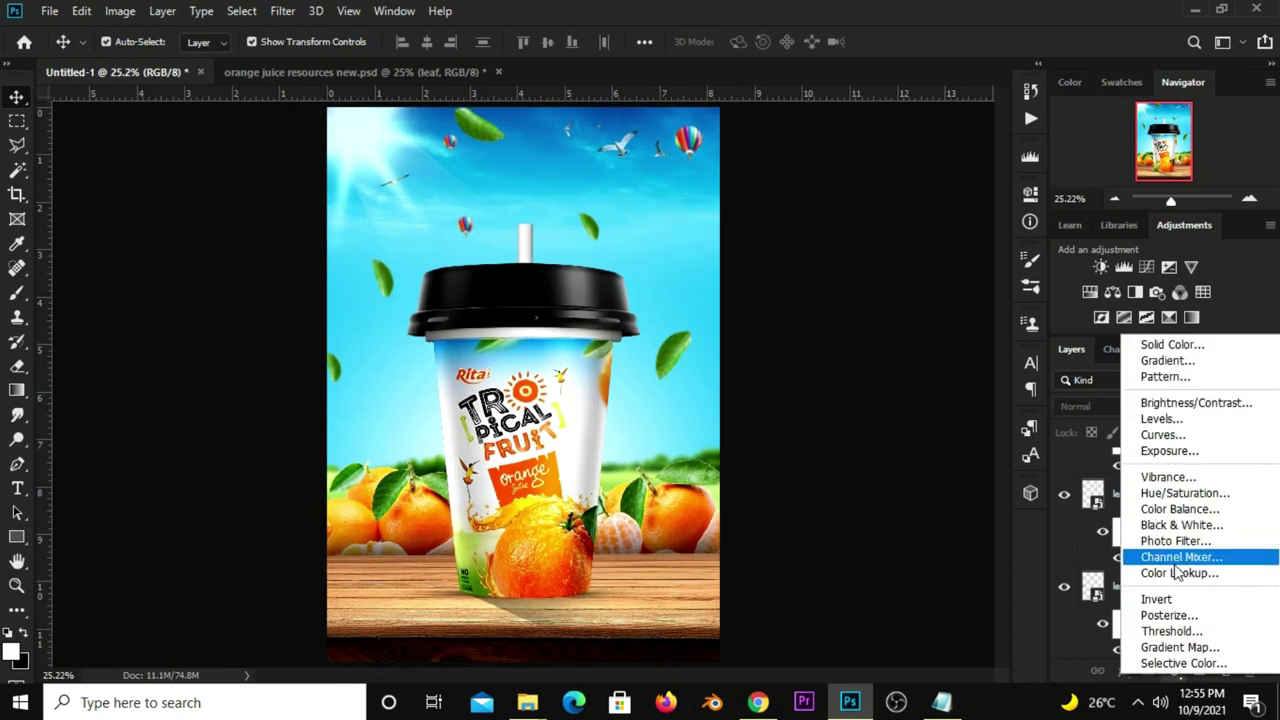
pyautogui.click(1164, 436)
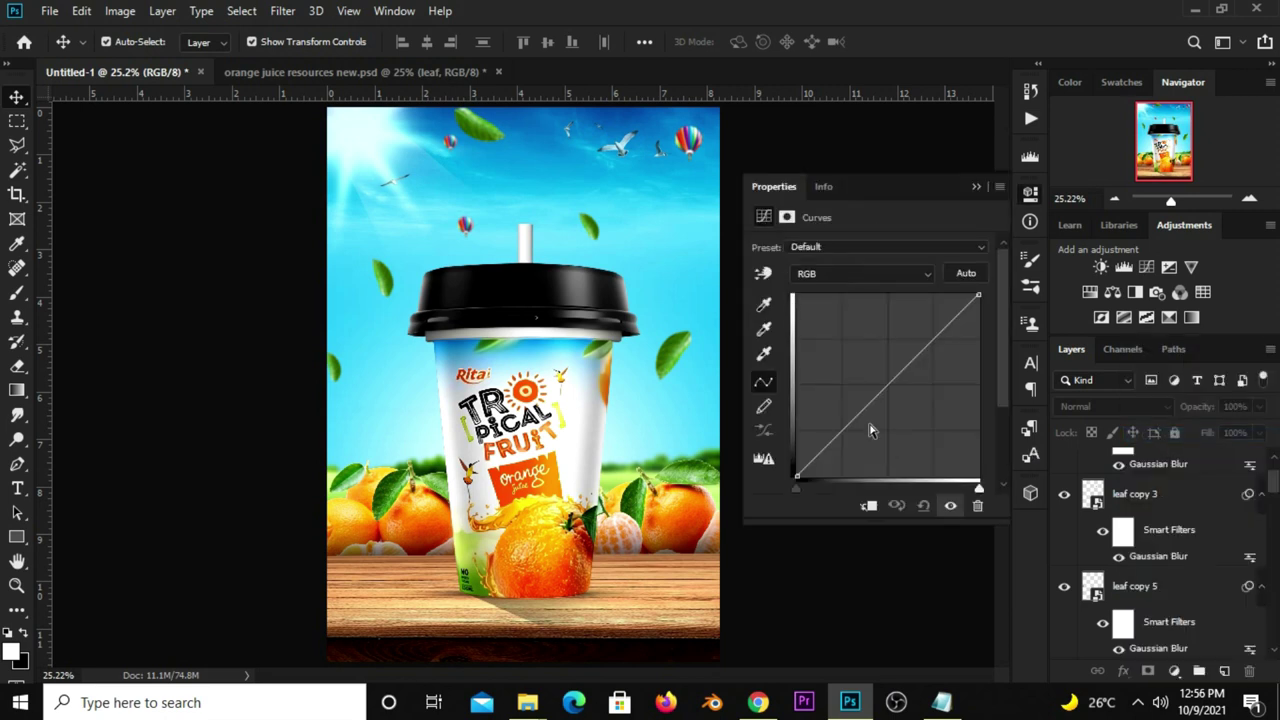
pyautogui.moveTo(870, 430); pyautogui.dragTo(873, 410)
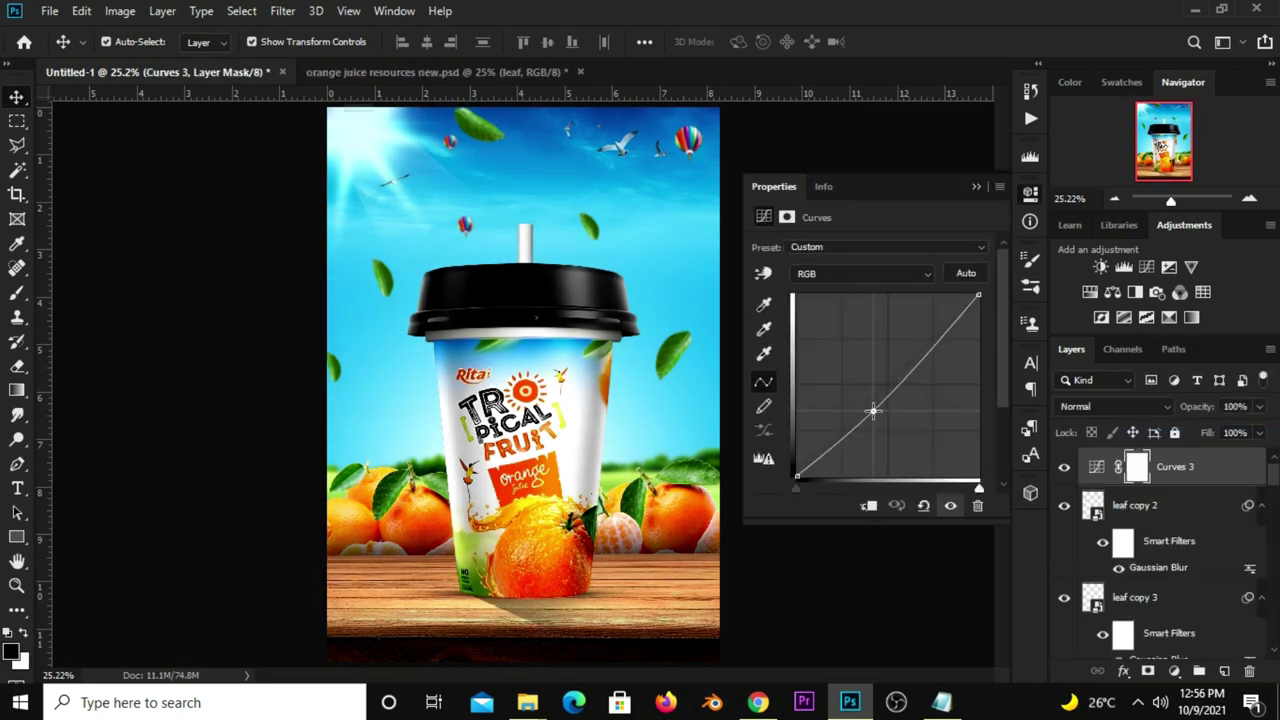
# Compare the poster with and without Curves 3 and lower its opacity to 34%.
pyautogui.click(976, 186)
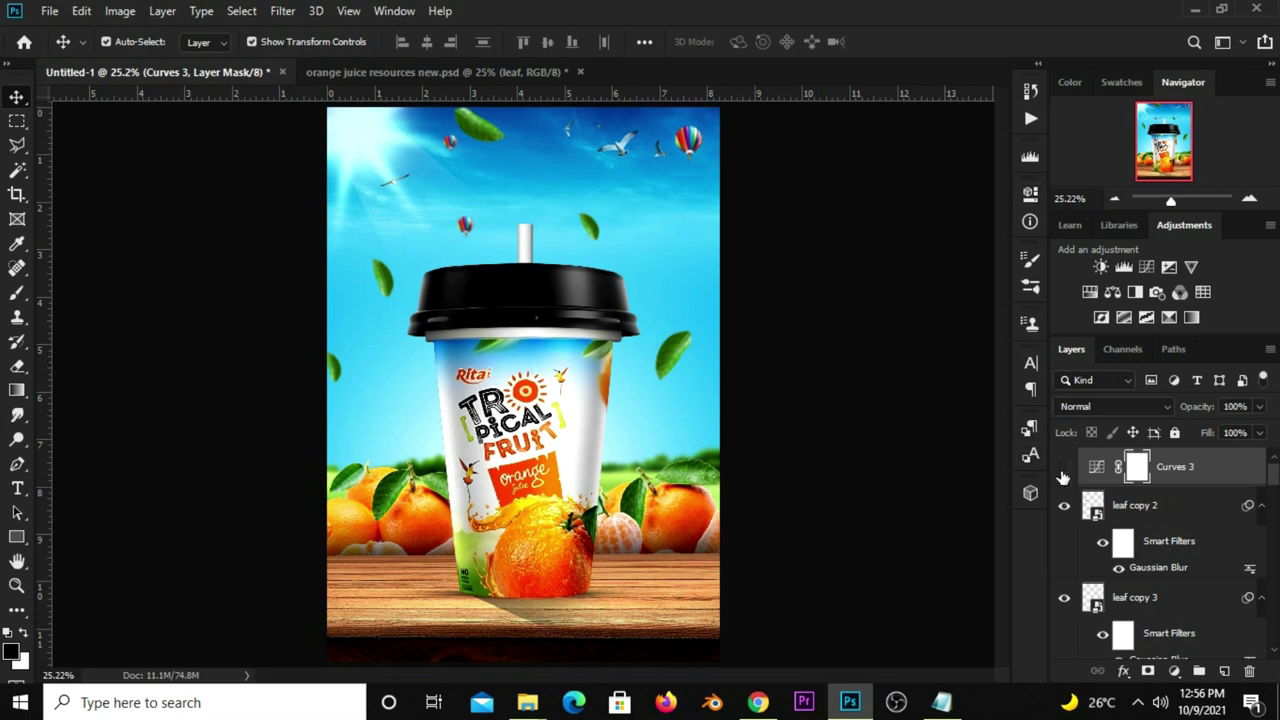
pyautogui.click(1063, 472)
pyautogui.moveTo(1259, 408); pyautogui.dragTo(1203, 427)
pyautogui.click(1071, 477)
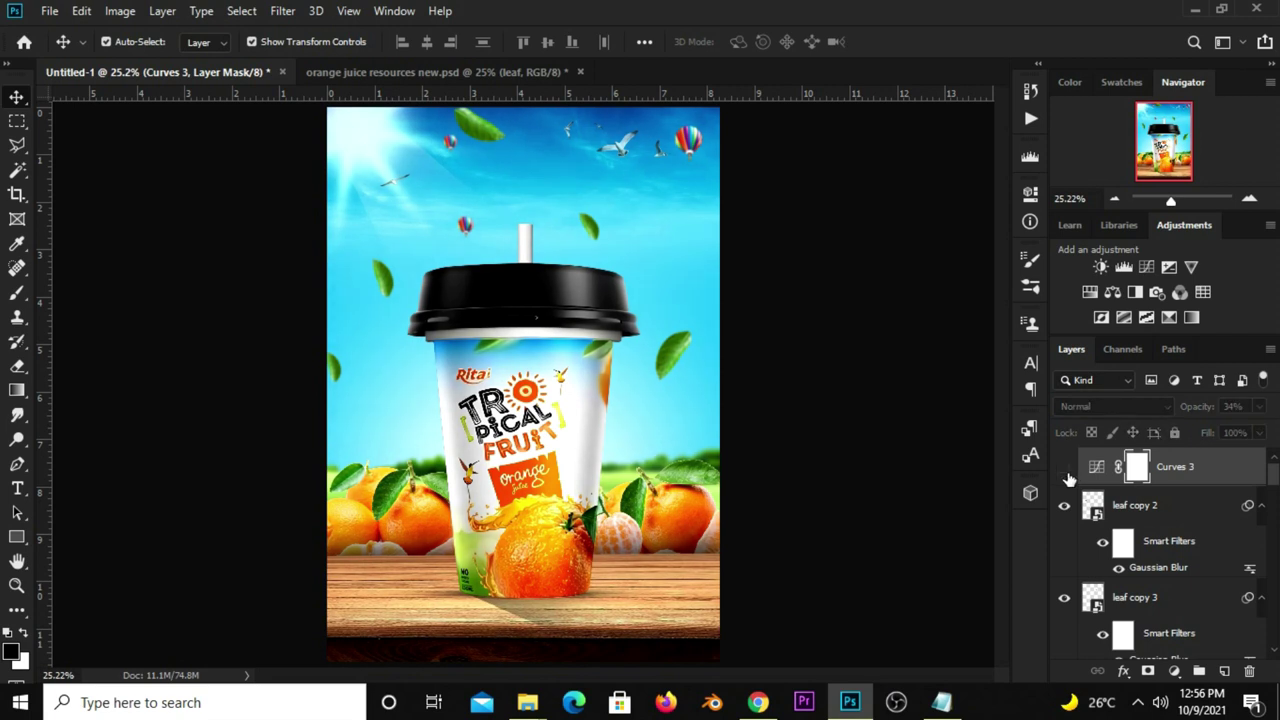
pyautogui.click(868, 392)
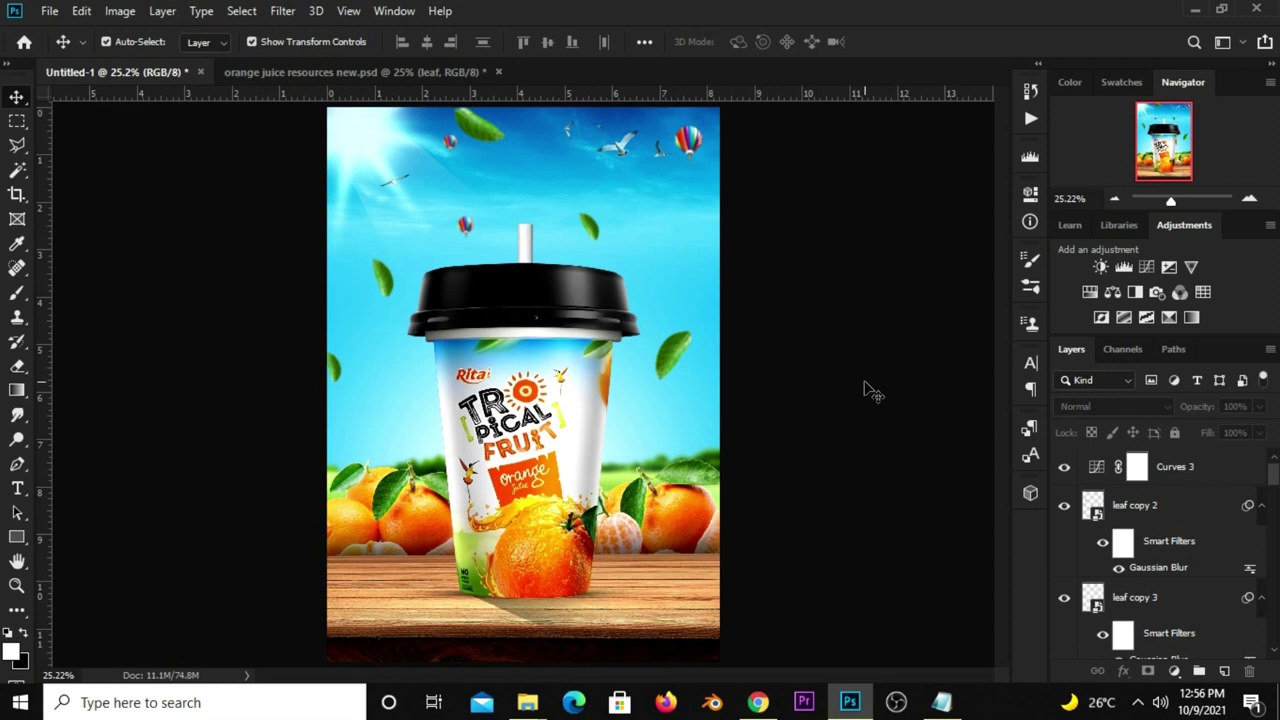
# Show the dust texture in the resources file and drag it into the cup ad.
pyautogui.click(350, 72)
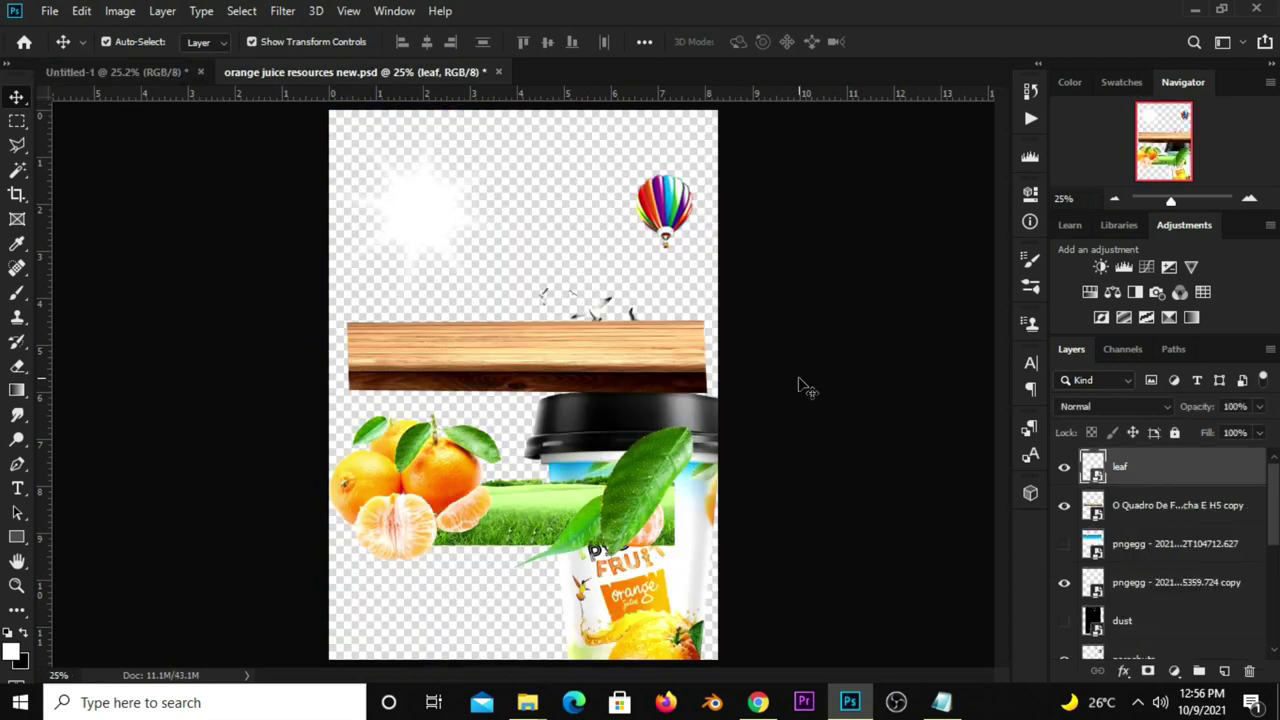
pyautogui.click(1065, 621)
pyautogui.click(1122, 621)
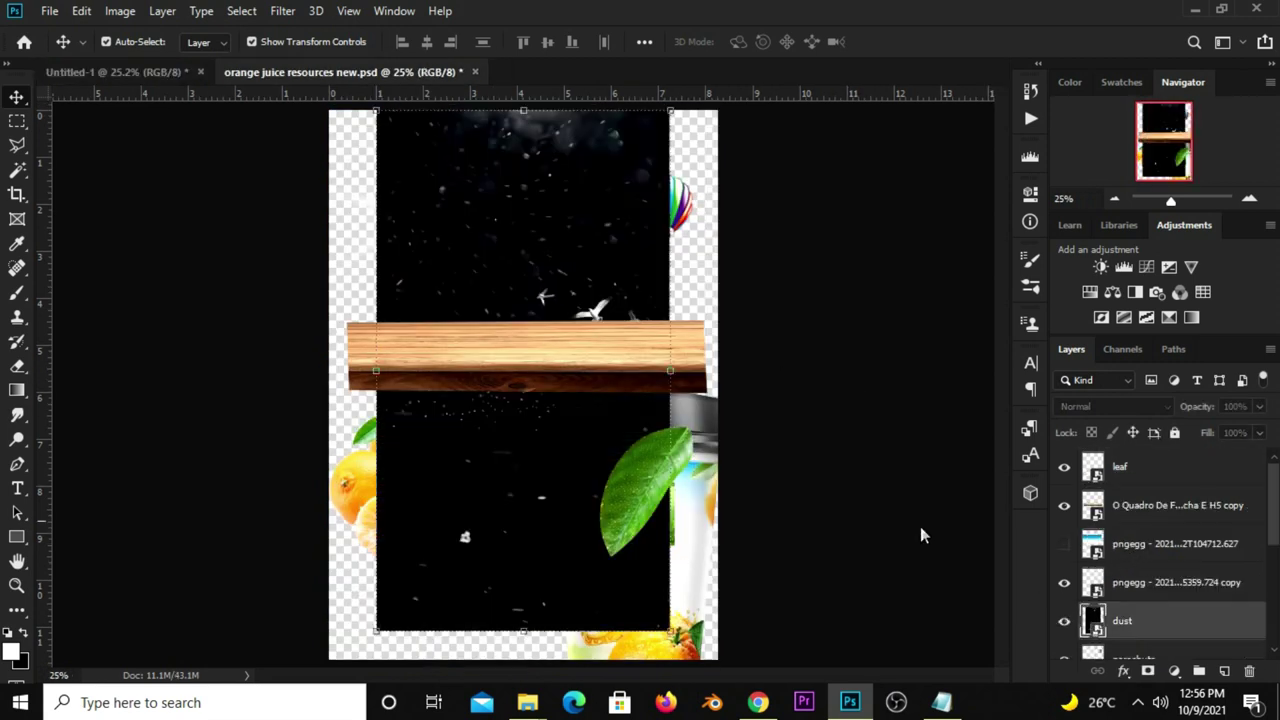
pyautogui.moveTo(497, 445); pyautogui.dragTo(470, 333)
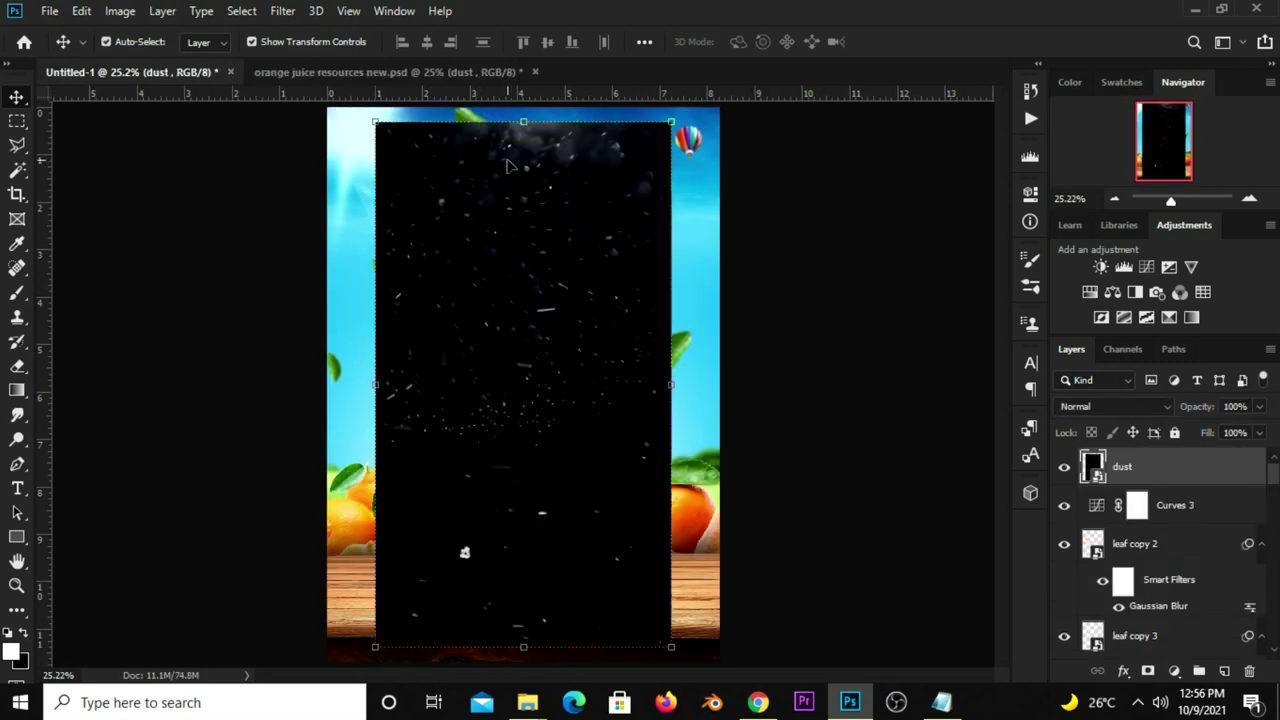
# Stretch the dust layer over the whole canvas and set its blend mode to Screen.
pyautogui.hotkey('ctrl', 't')
pyautogui.moveTo(659, 263)
pyautogui.mouseDown()
pyautogui.moveTo(687, 318)
pyautogui.moveTo(742, 353)
pyautogui.mouseUp()
pyautogui.moveTo(358, 353); pyautogui.dragTo(306, 351)
pyautogui.click(714, 43)
pyautogui.click(1113, 406)
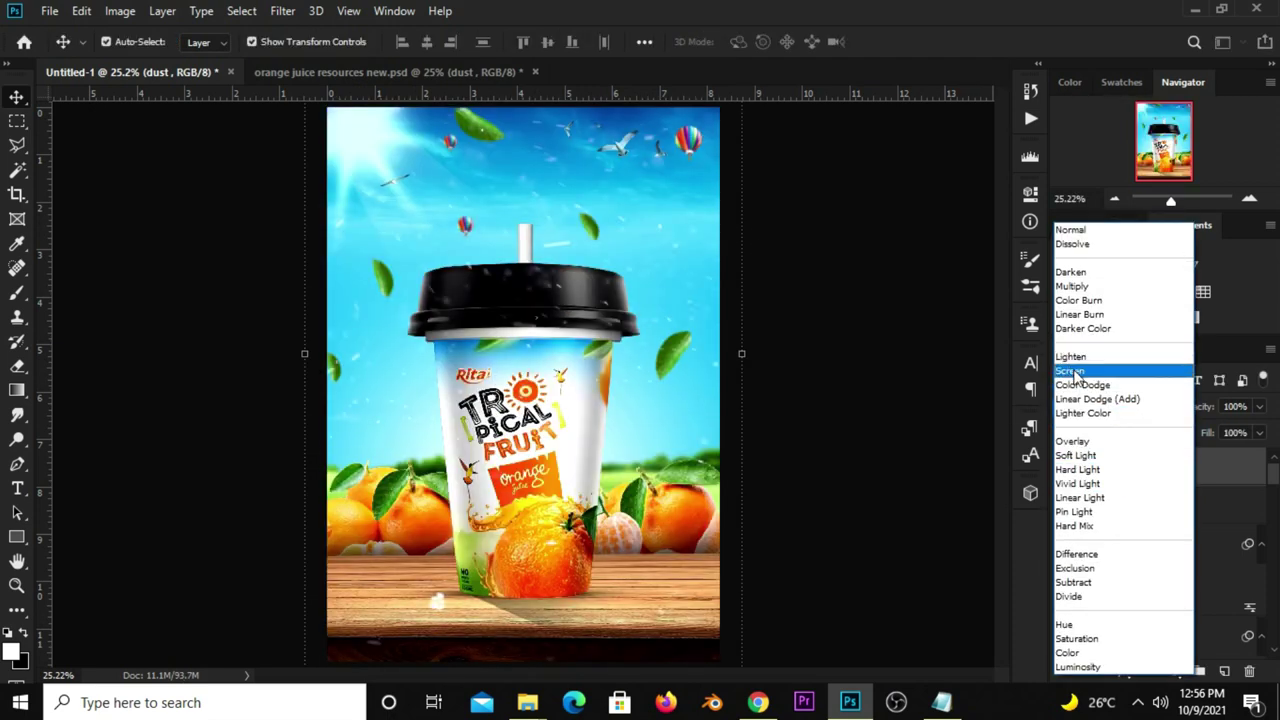
pyautogui.click(1070, 371)
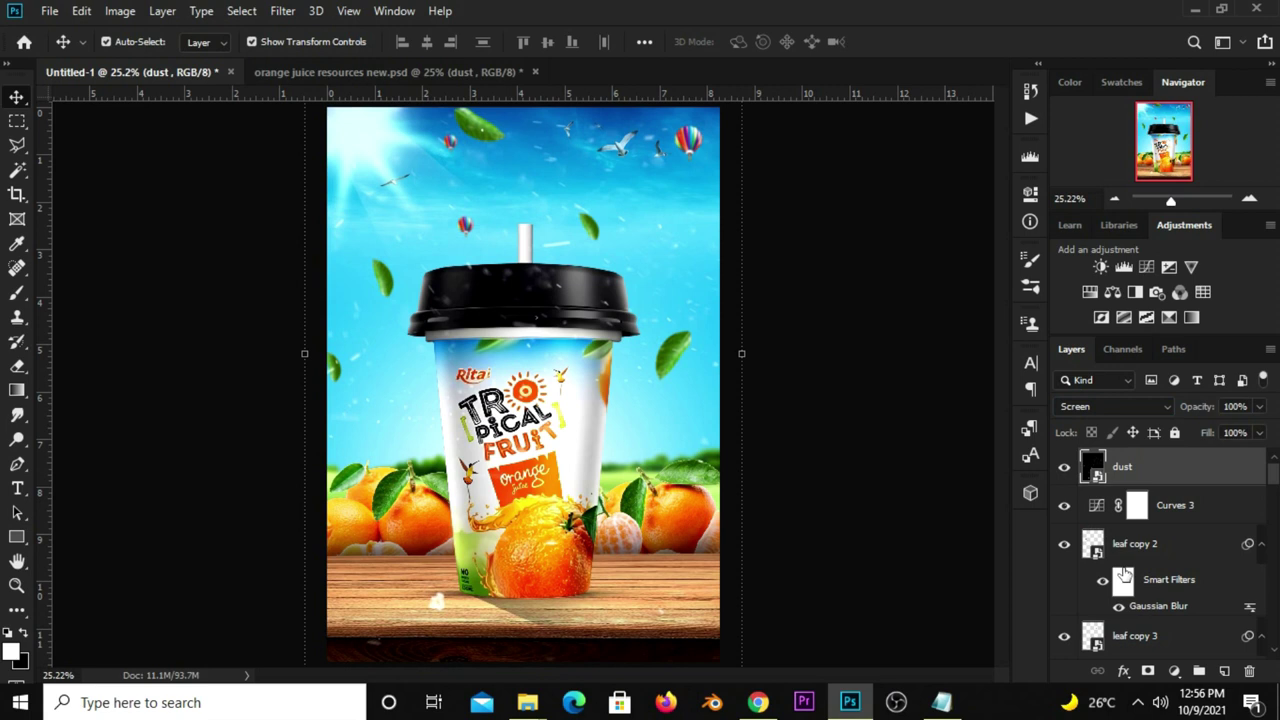
pyautogui.click(1174, 671)
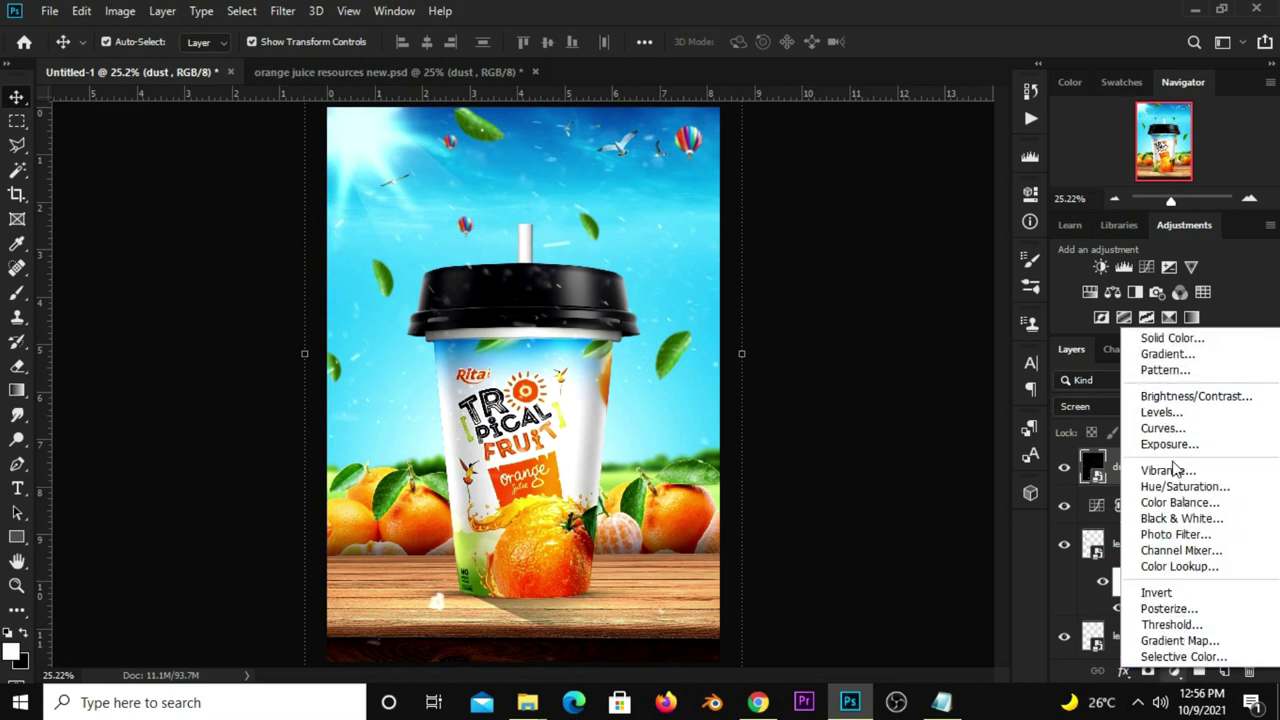
# Add Levels 2 to the dust (input black 58, output white 223) and give the dust layer a mask.
pyautogui.click(1160, 412)
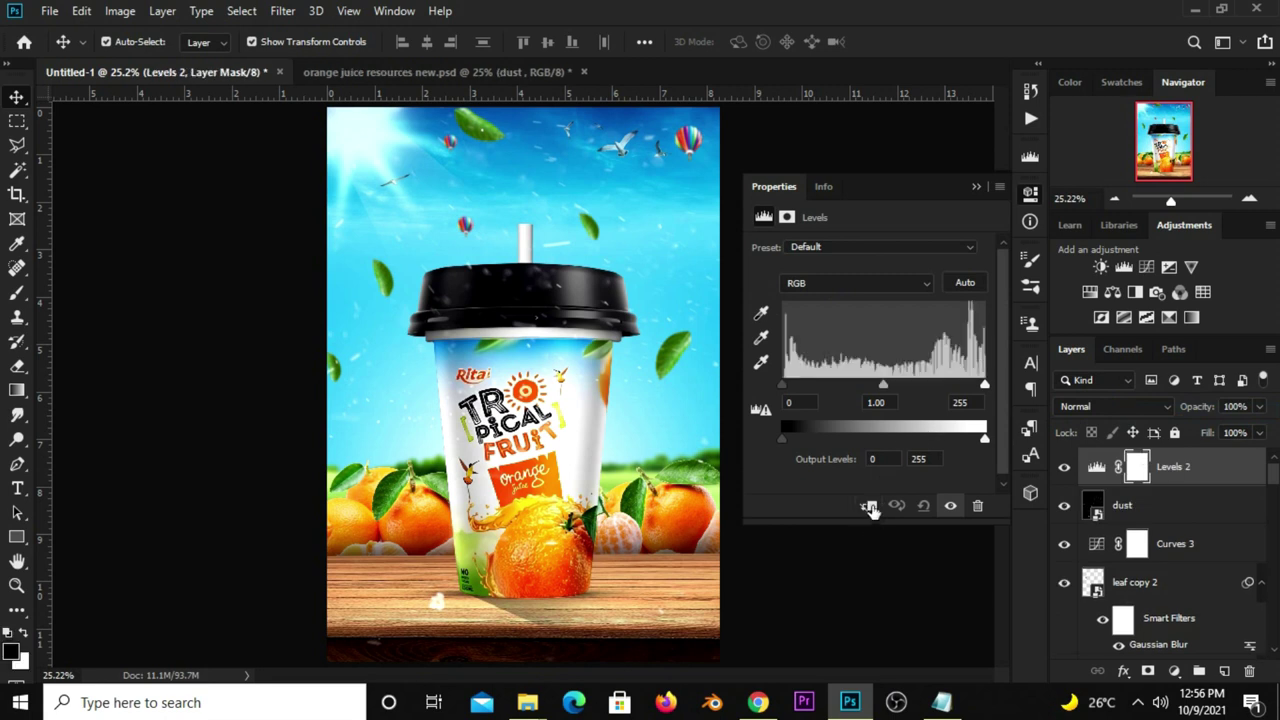
pyautogui.moveTo(782, 386); pyautogui.dragTo(820, 385)
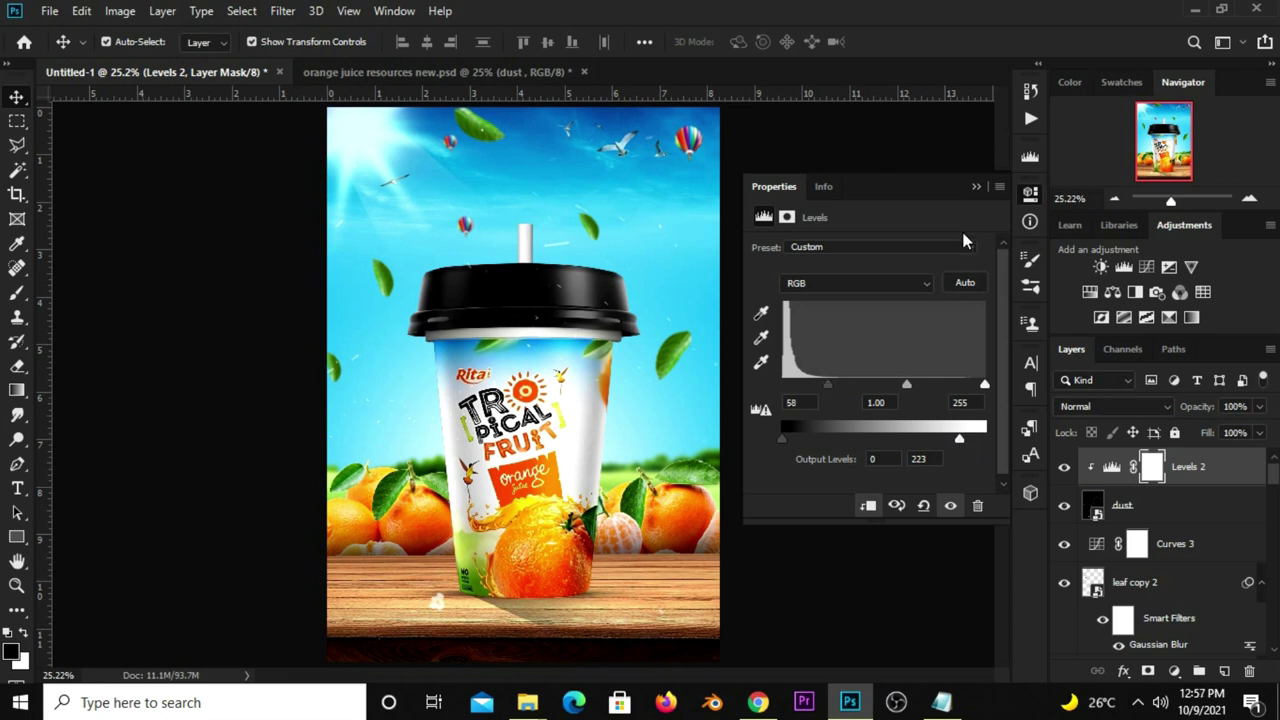
pyautogui.click(976, 189)
pyautogui.click(1094, 508)
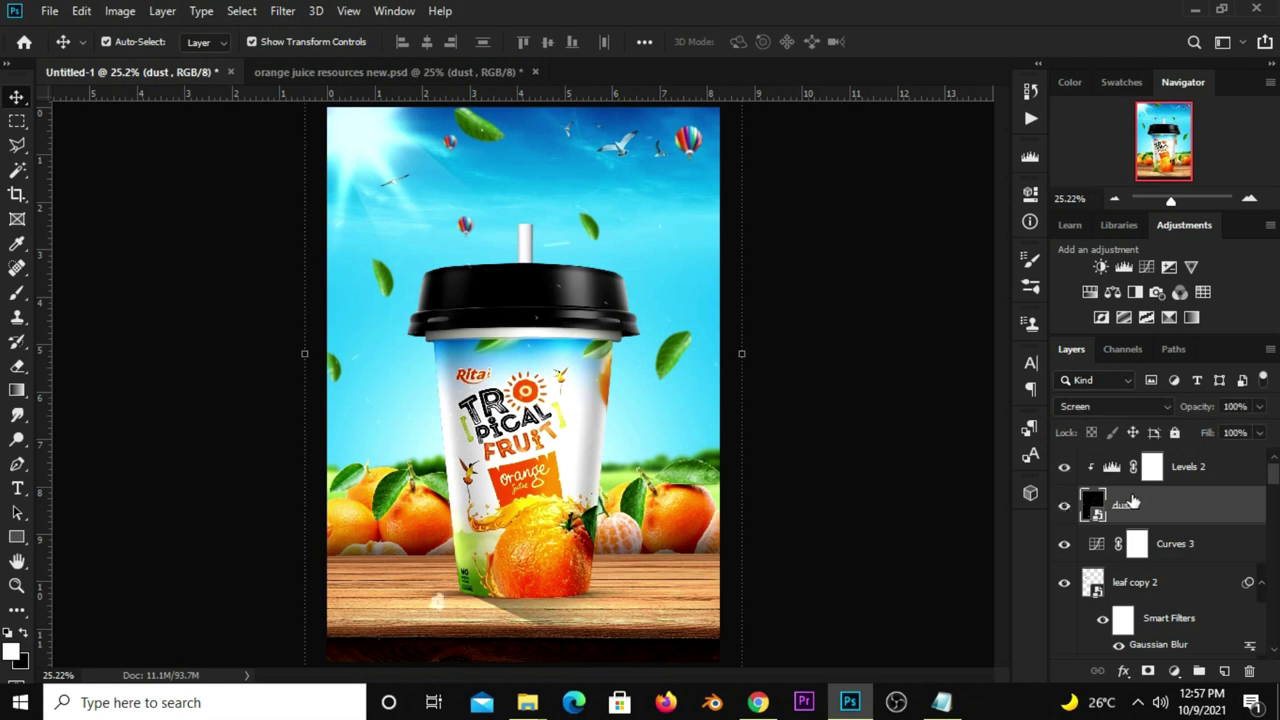
pyautogui.click(1149, 669)
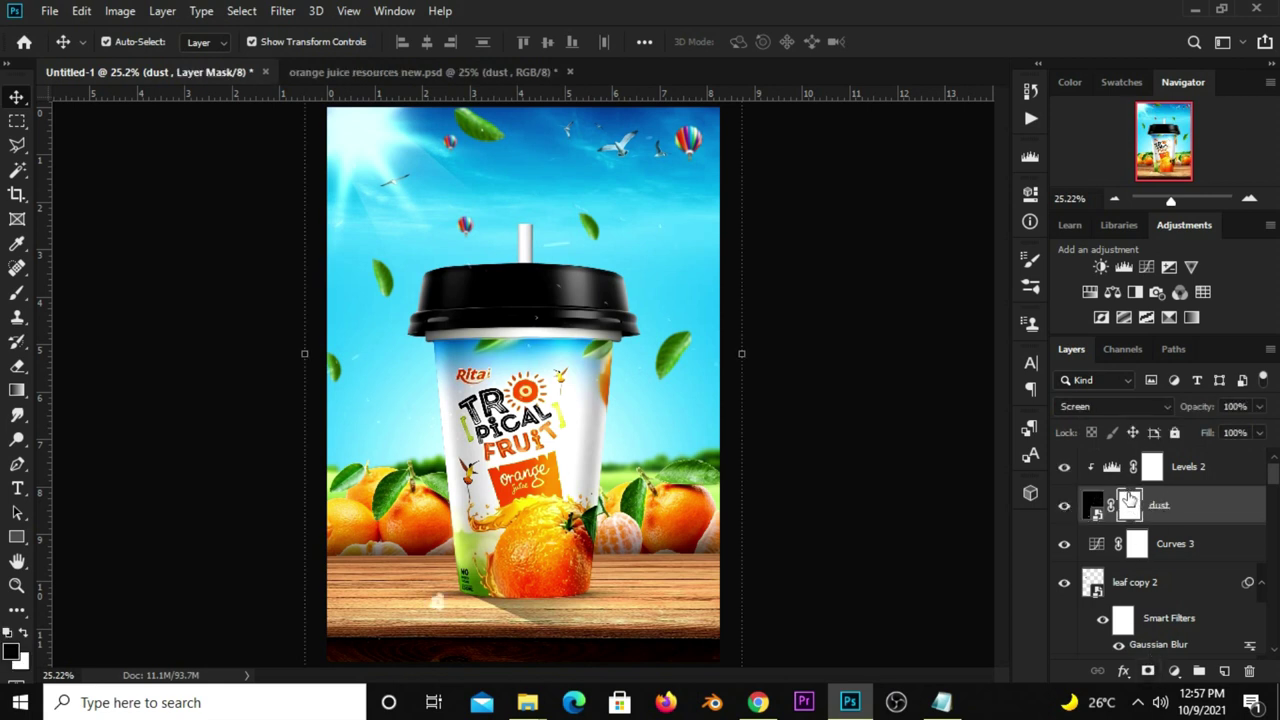
# Set up a round Brush tool painting black at size 500.
pyautogui.rightClick(17, 292)
pyautogui.click(80, 292)
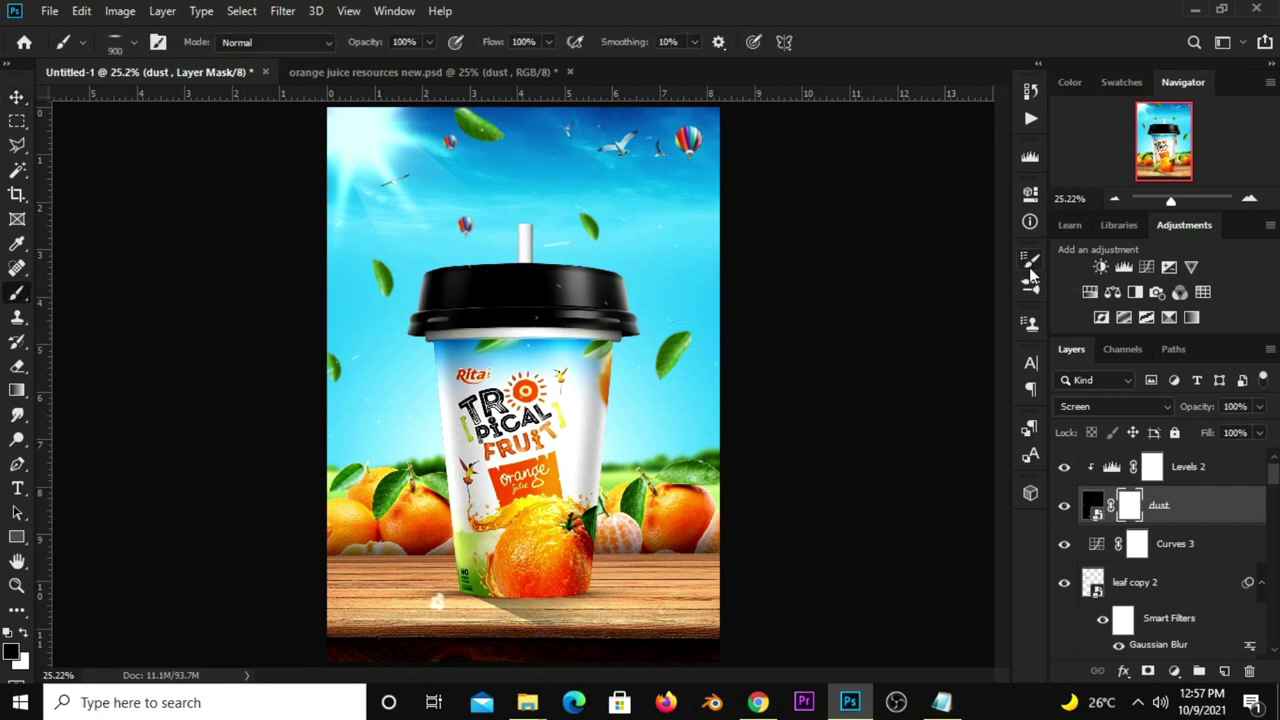
pyautogui.click(1030, 259)
pyautogui.moveTo(966, 398); pyautogui.dragTo(970, 435)
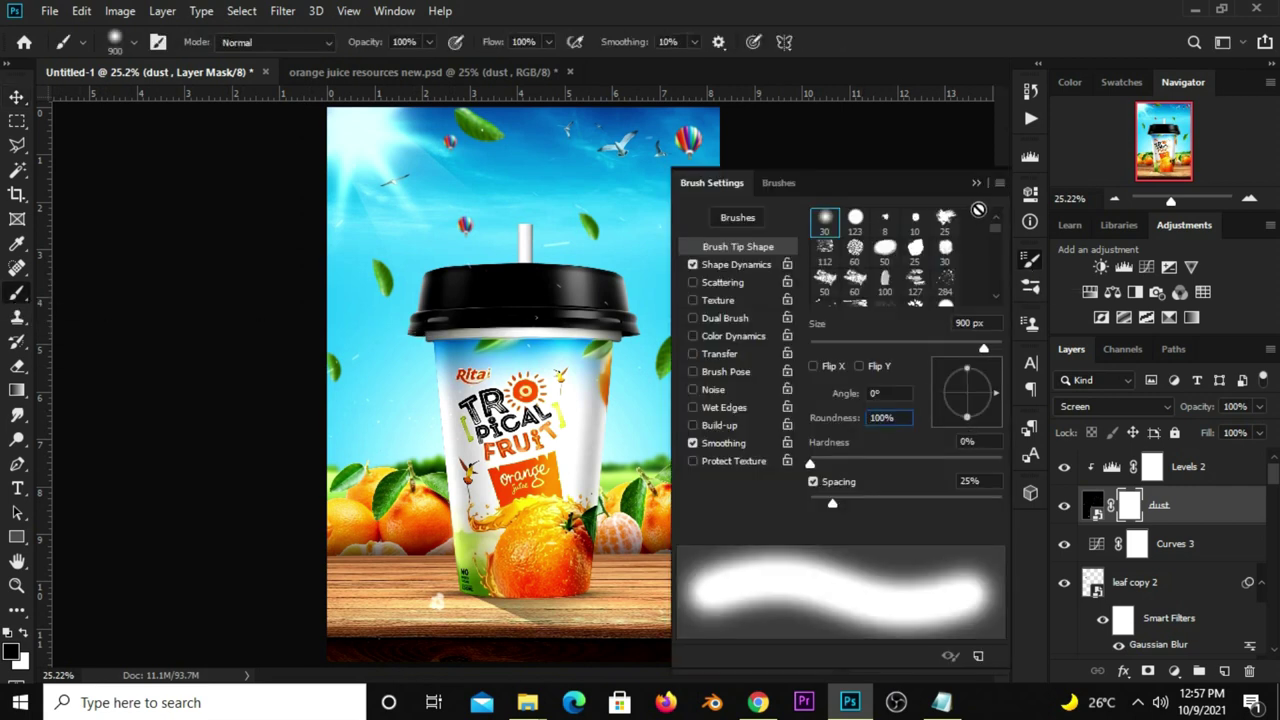
pyautogui.click(976, 183)
pyautogui.click(12, 651)
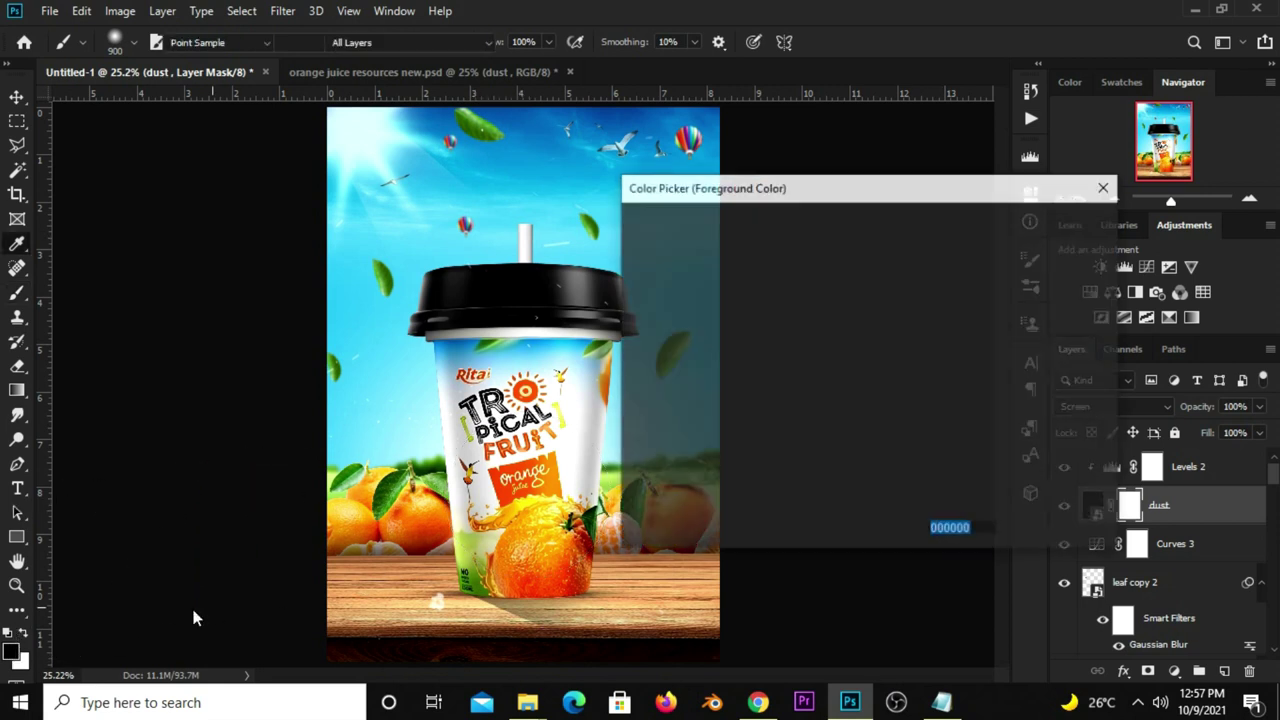
pyautogui.click(1057, 222)
pyautogui.press('[')
pyautogui.press('[')
pyautogui.press('[')
pyautogui.press('[')
pyautogui.press('[')
# Paint the dust mask off the cup and lid, then stamp all visible layers into Layer 6.
pyautogui.moveTo(494, 300)
pyautogui.mouseDown()
pyautogui.moveTo(547, 302)
pyautogui.moveTo(537, 318)
pyautogui.moveTo(594, 302)
pyautogui.moveTo(471, 286)
pyautogui.moveTo(528, 308)
pyautogui.moveTo(560, 395)
pyautogui.moveTo(435, 335)
pyautogui.mouseUp()
pyautogui.moveTo(470, 430); pyautogui.dragTo(511, 330)
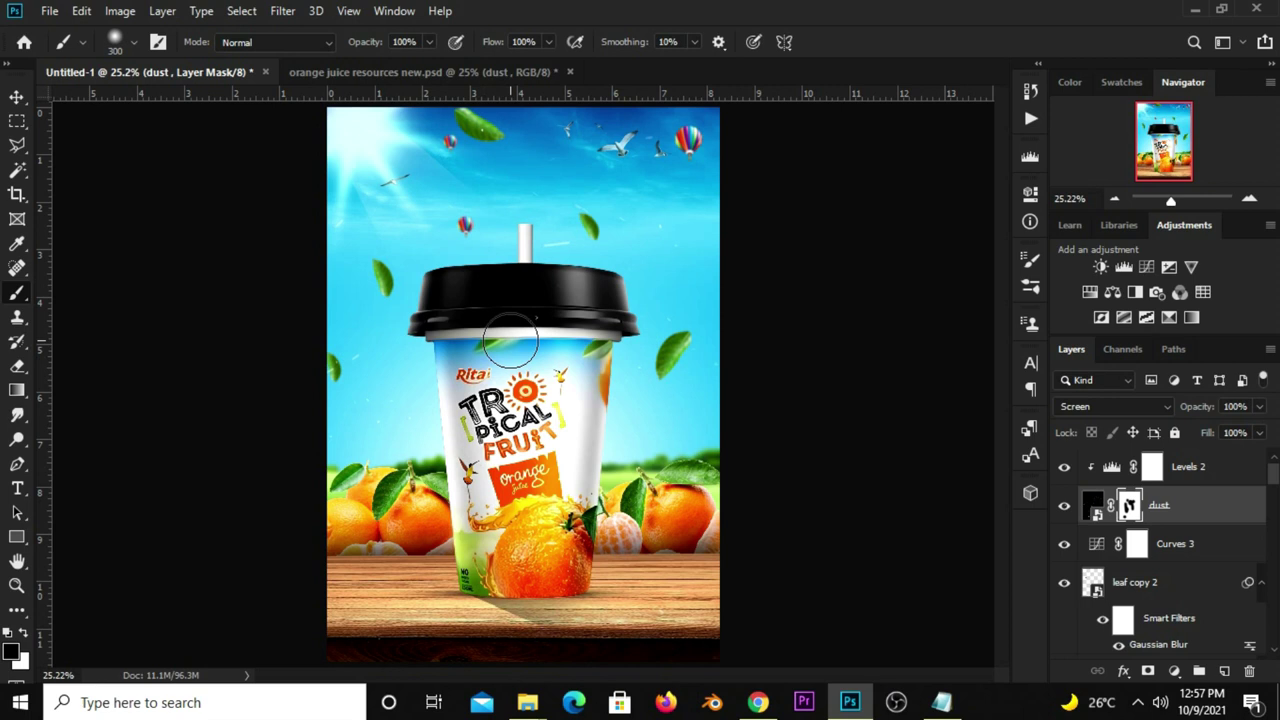
pyautogui.click(17, 97)
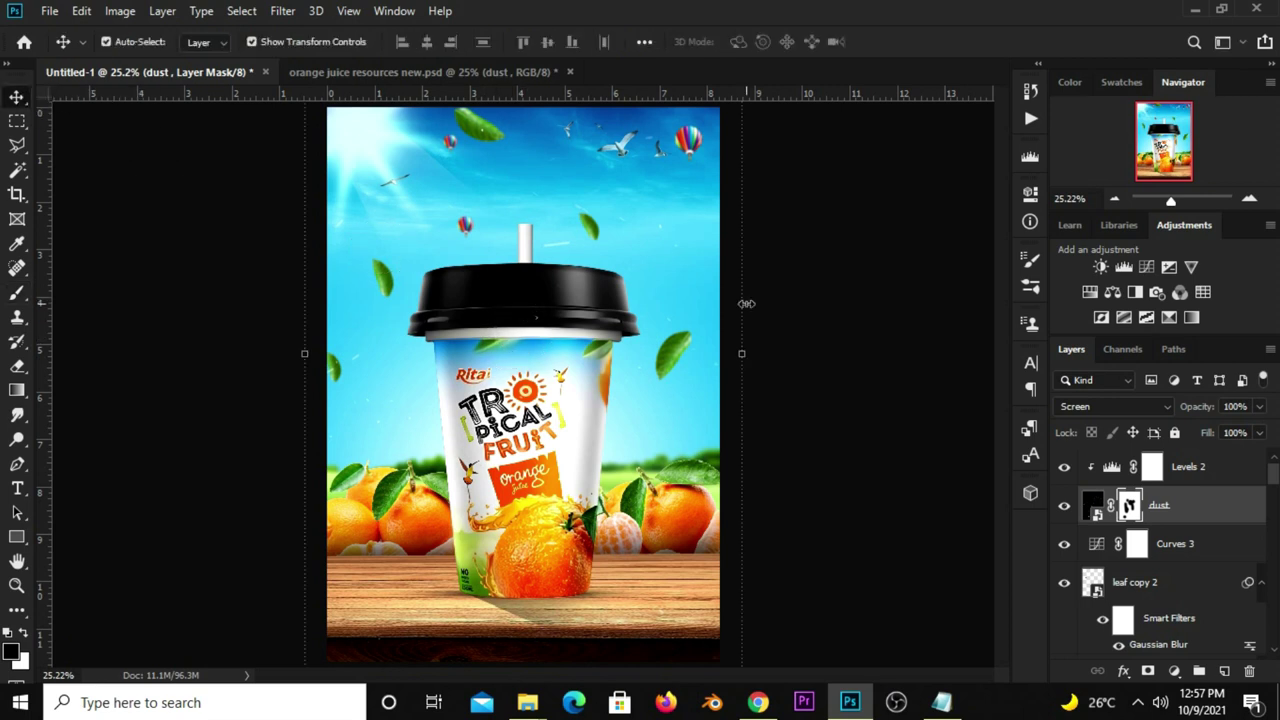
pyautogui.click(810, 360)
pyautogui.scroll(1, 810, 362)
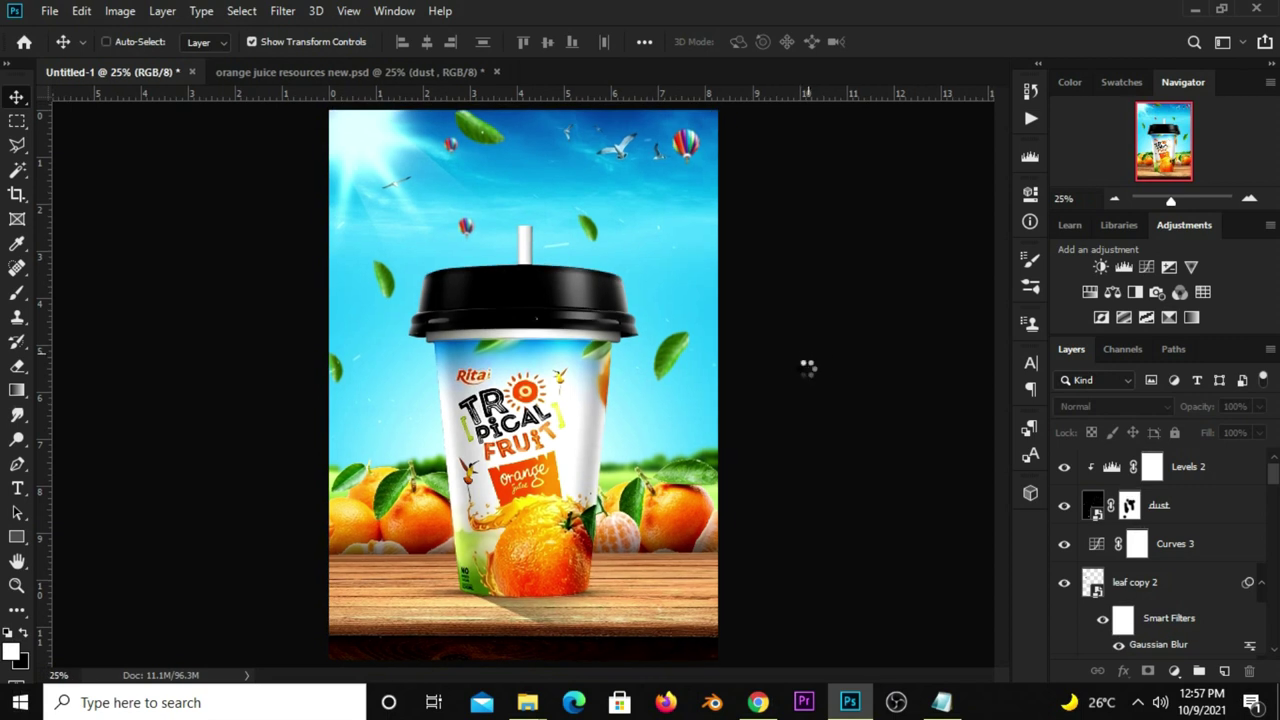
pyautogui.hotkey('ctrl', 'alt', 'shift', 'e')
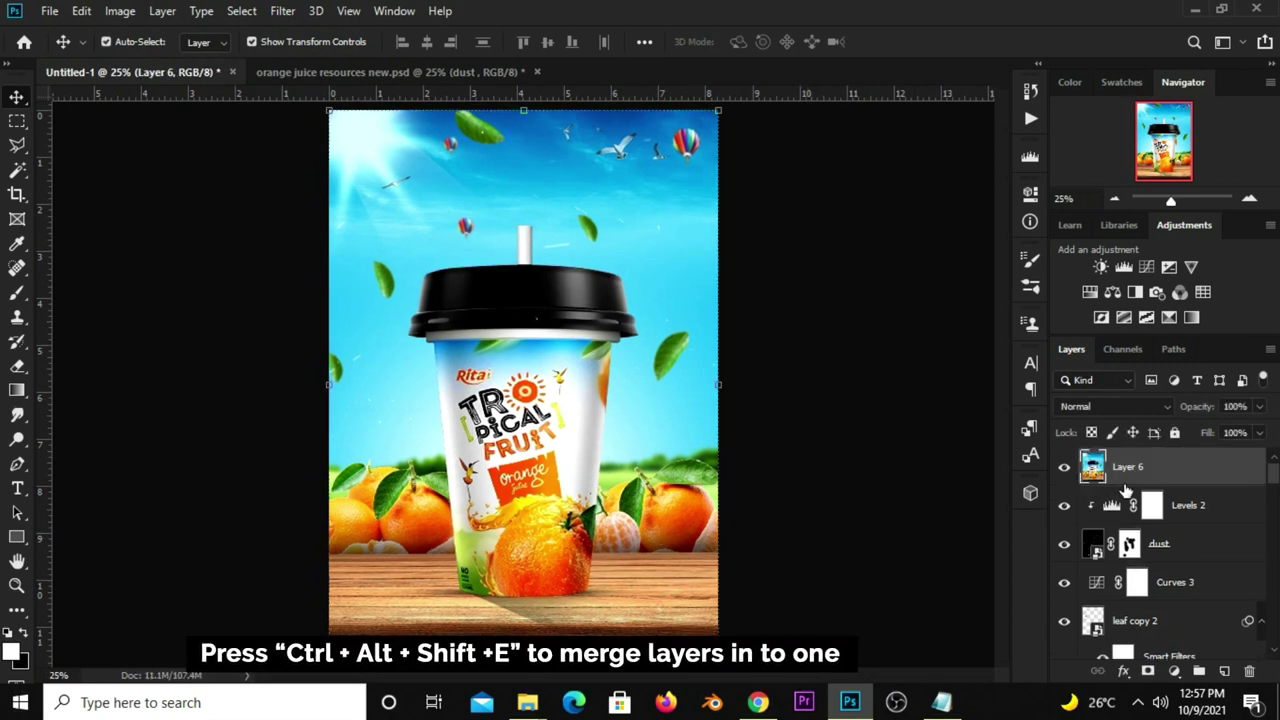
pyautogui.click(282, 11)
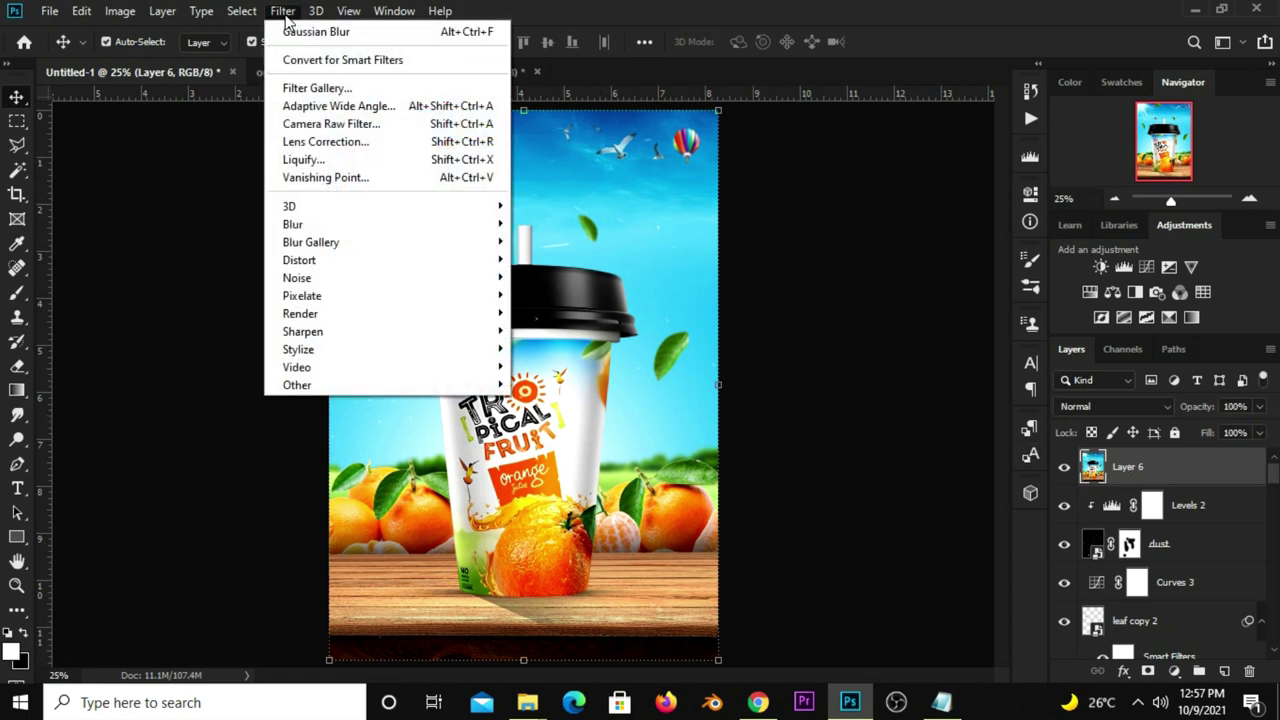
# In the Camera Raw Filter, set Exposure +0.05, Highlights +8, Shadows -8 and Blacks -12.
pyautogui.click(352, 133)
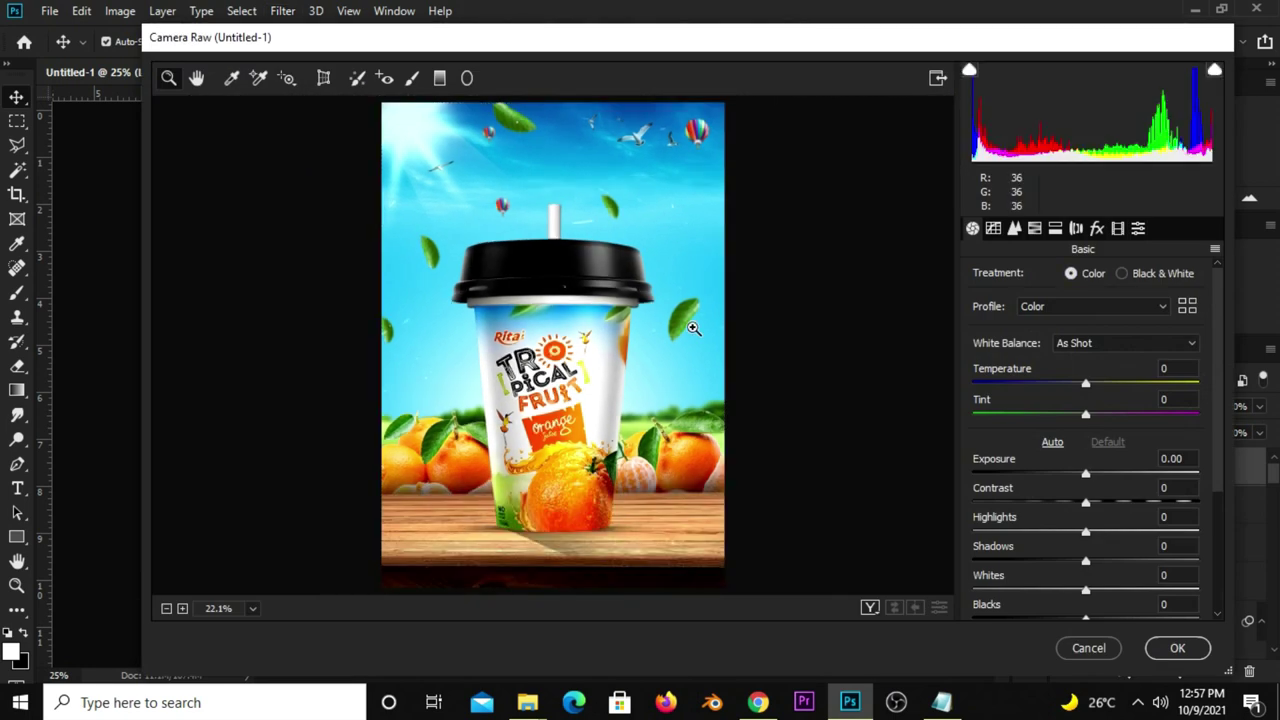
pyautogui.click(1088, 478)
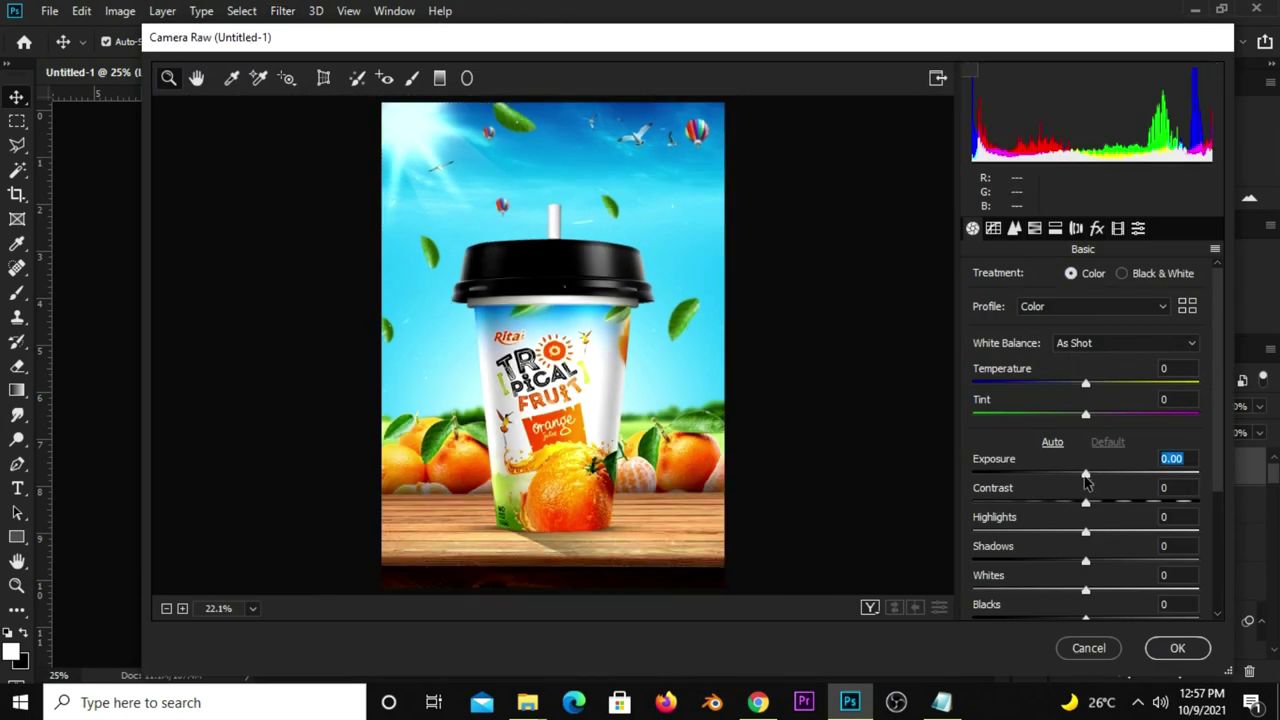
pyautogui.moveTo(1088, 483)
pyautogui.mouseDown()
pyautogui.moveTo(1089, 505)
pyautogui.moveTo(1110, 502)
pyautogui.mouseUp()
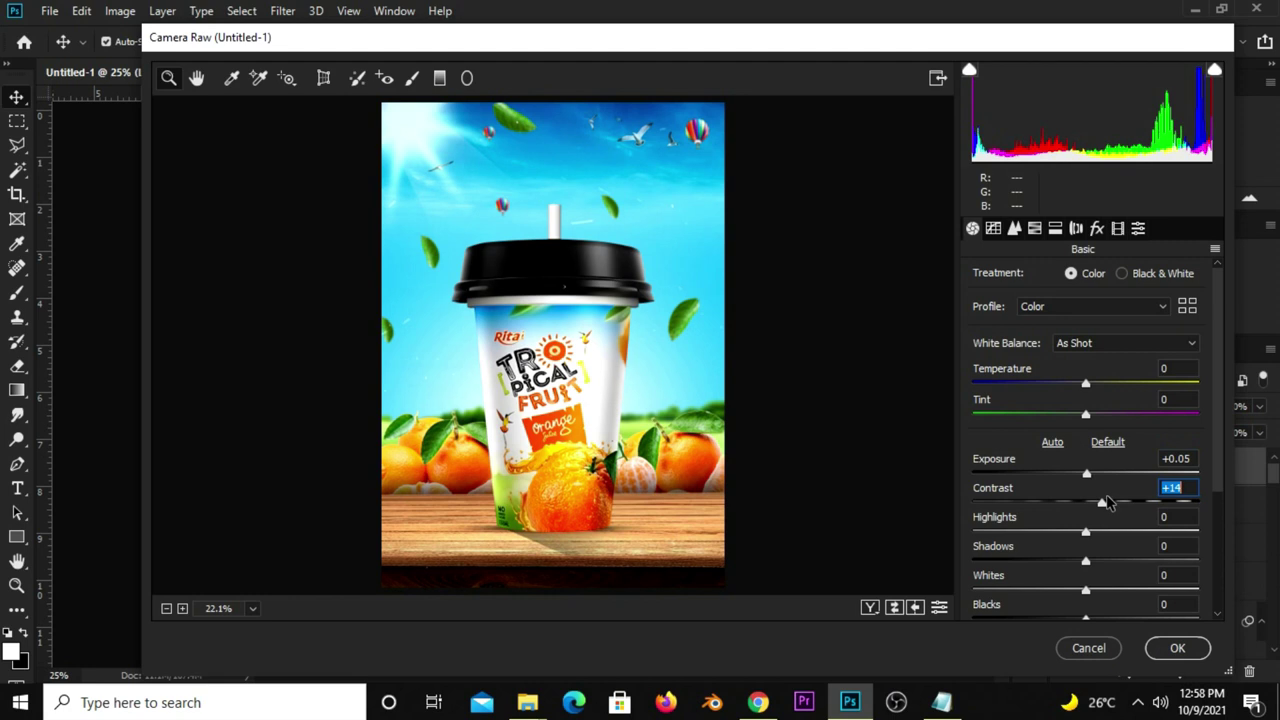
pyautogui.moveTo(1088, 537); pyautogui.dragTo(1097, 537)
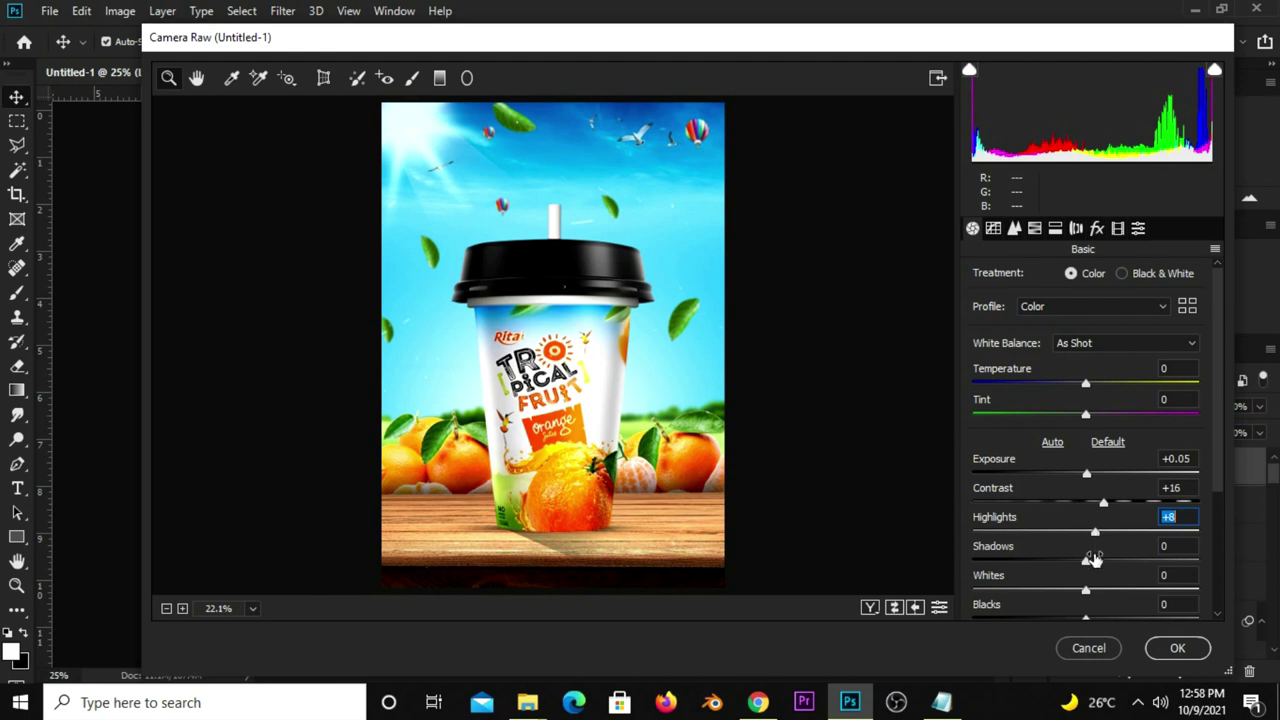
pyautogui.moveTo(1087, 561)
pyautogui.mouseDown()
pyautogui.moveTo(1076, 561)
pyautogui.moveTo(1080, 596)
pyautogui.mouseUp()
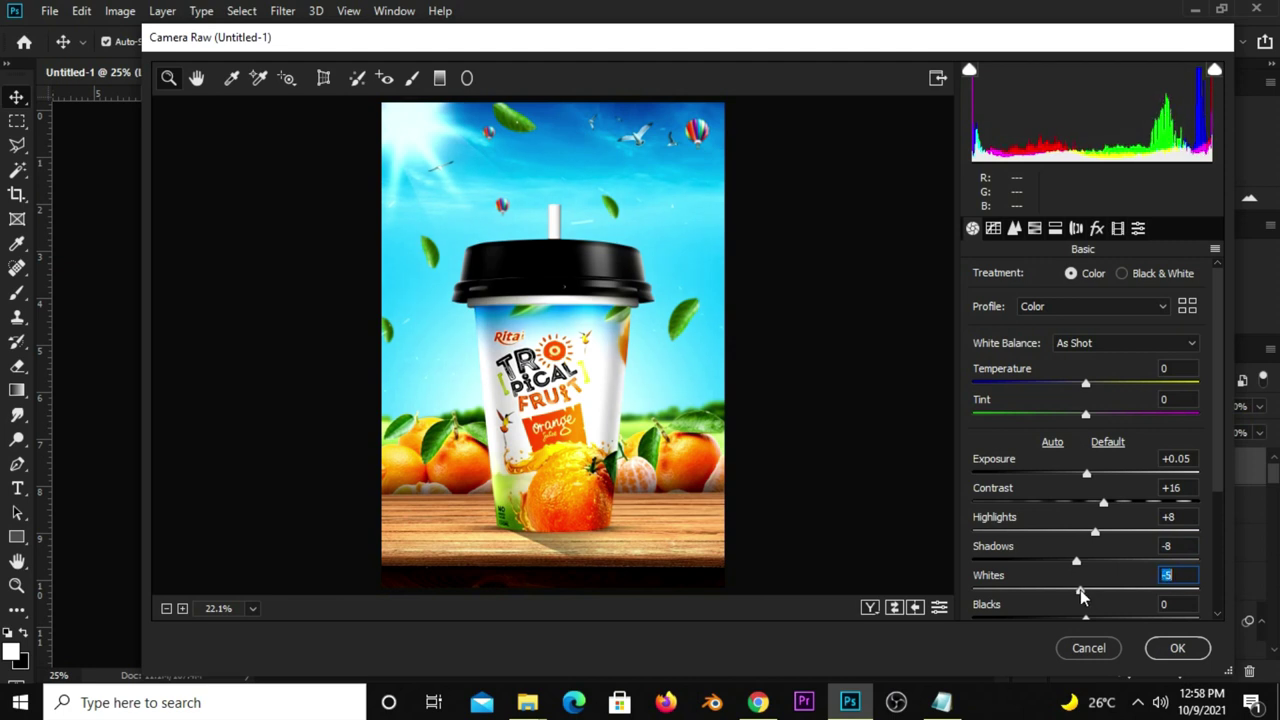
pyautogui.moveTo(1216, 495); pyautogui.dragTo(1216, 542)
pyautogui.moveTo(1087, 568); pyautogui.dragTo(1071, 570)
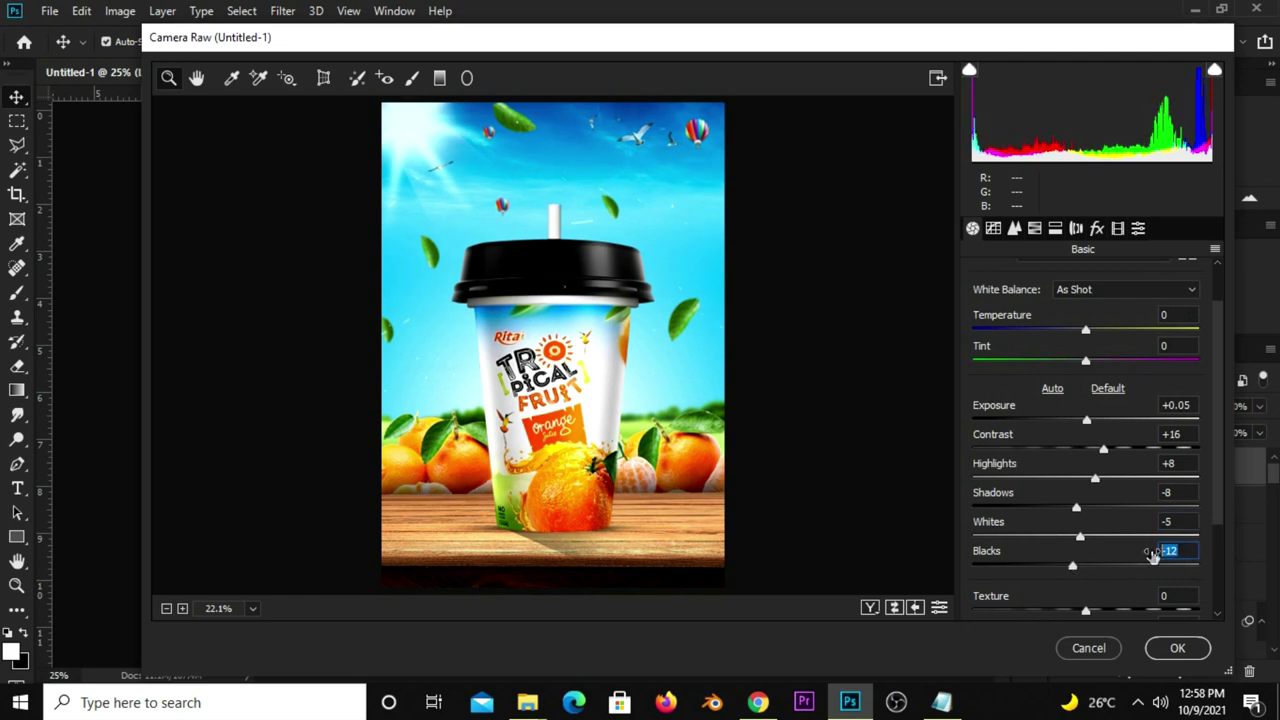
# Finish the Contrast +16 and Whites -5 settings and apply the Camera Raw grade.
pyautogui.click(1186, 526)
pyautogui.click(1184, 492)
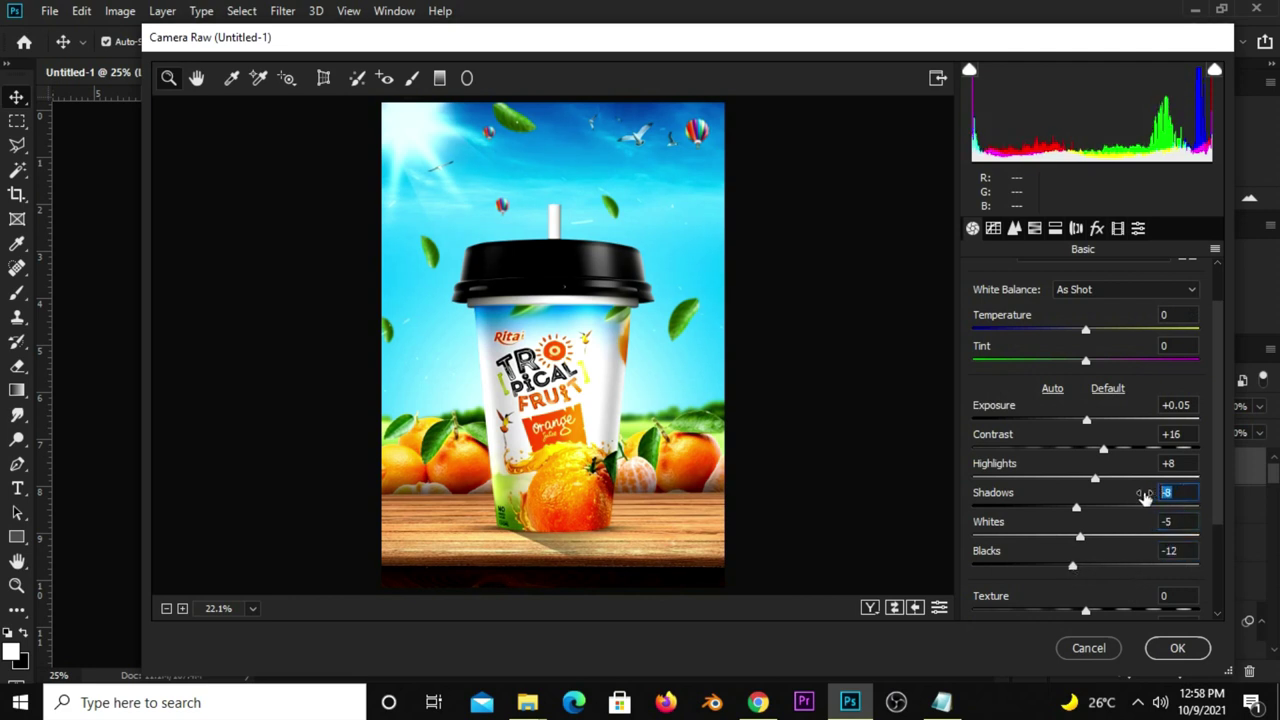
pyautogui.click(1184, 462)
pyautogui.click(1187, 434)
pyautogui.click(1172, 407)
pyautogui.click(1176, 647)
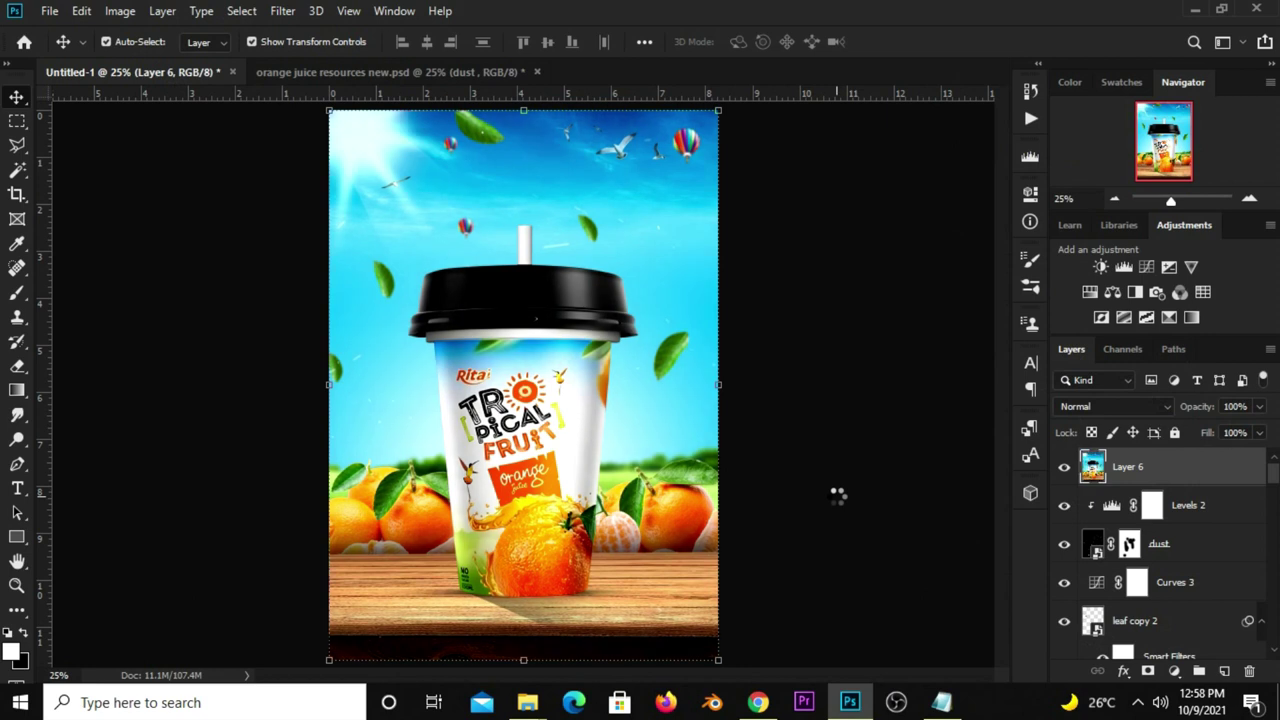
pyautogui.click(1066, 467)
pyautogui.click(1067, 470)
pyautogui.click(846, 460)
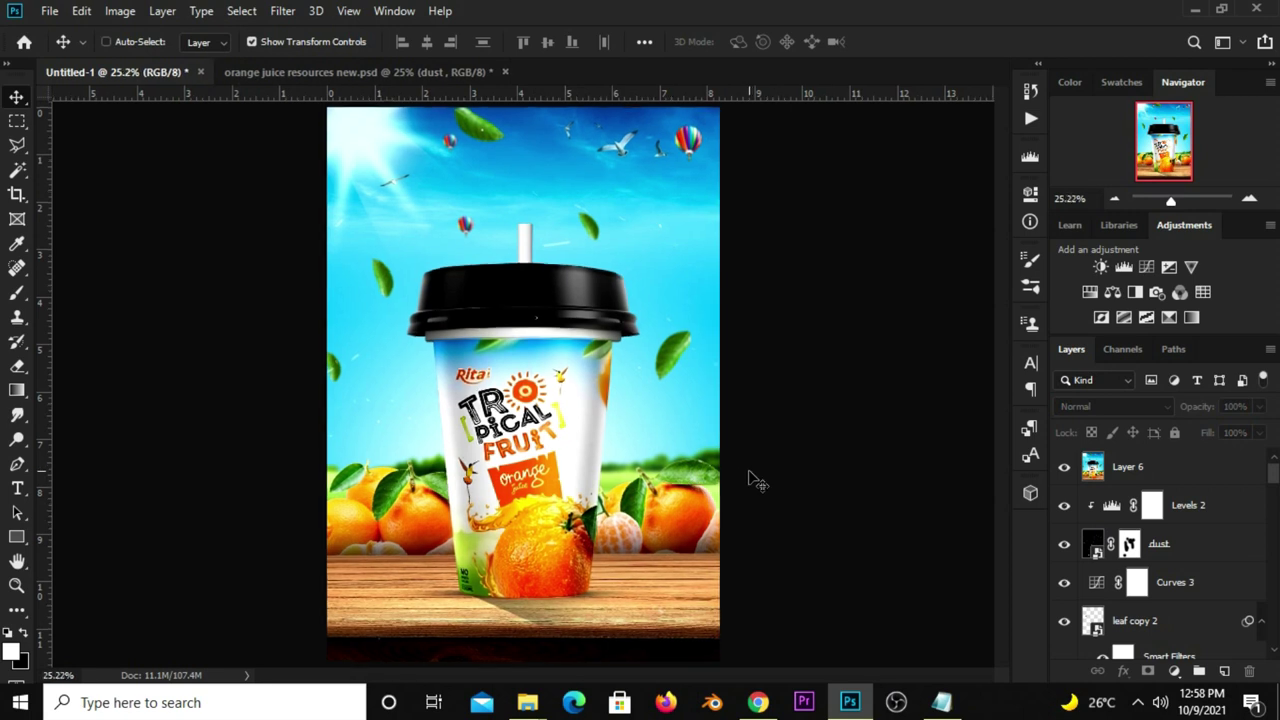
pyautogui.hotkey('ctrl', '+')
pyautogui.moveTo(1005, 437); pyautogui.dragTo(1008, 408)
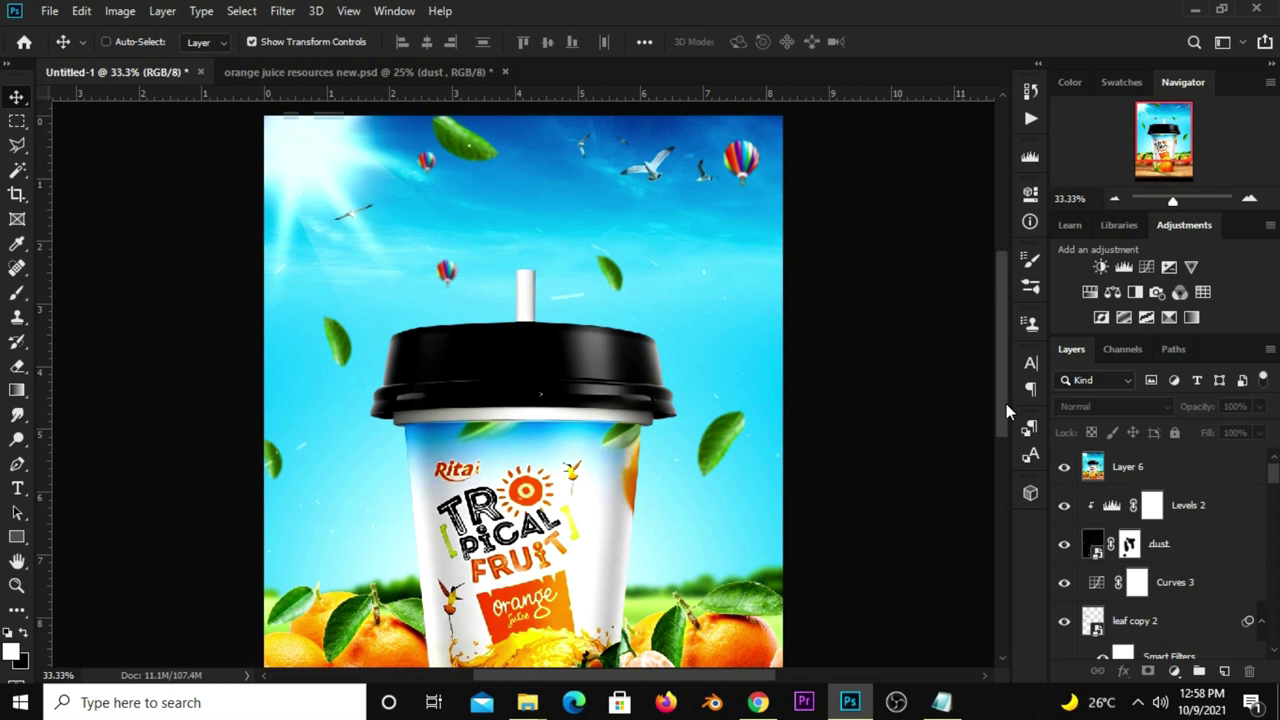
pyautogui.hotkey('ctrl', '-')
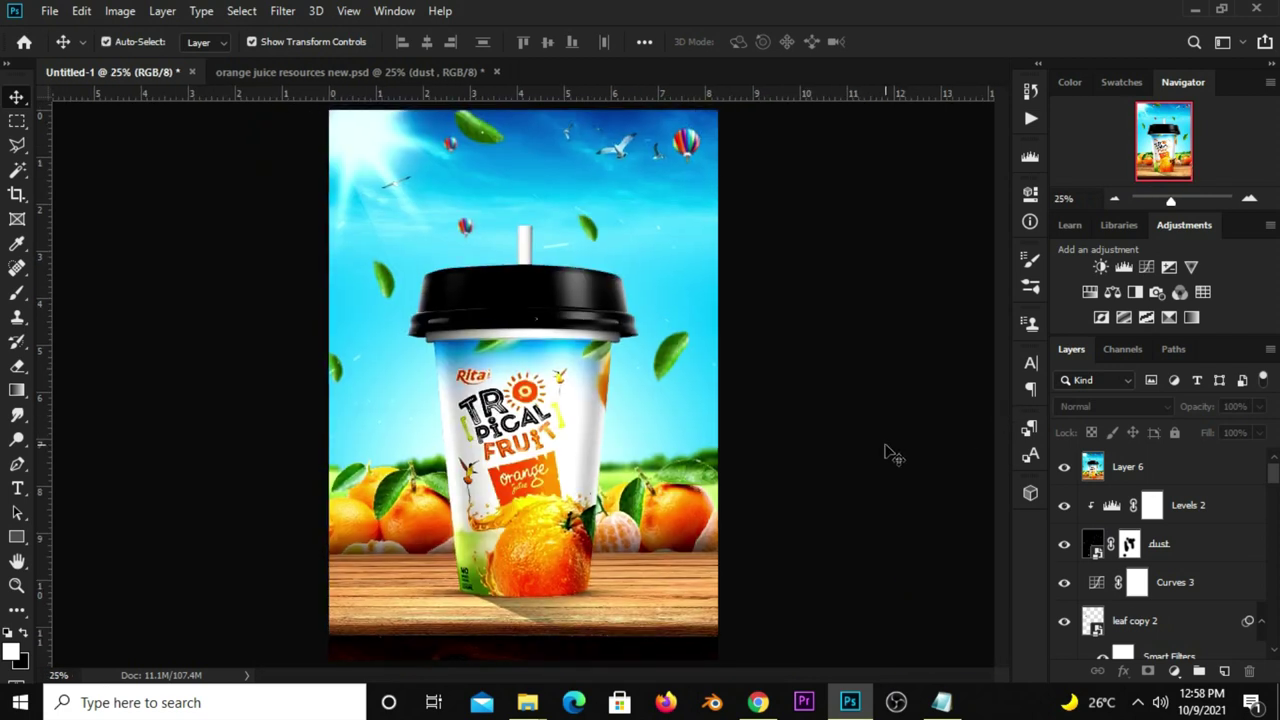